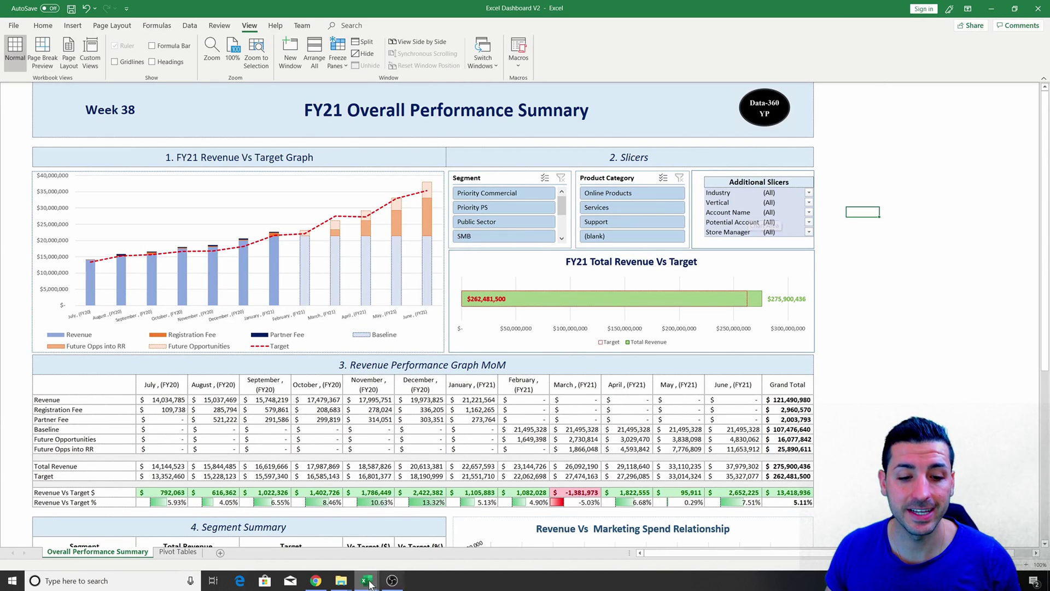
- Look over the Excel Dashboard Raw Data Online workbook and the Overall Performance Summary sheet of the Excel Dashboard V2 workbook
{"action": "mouse_move", "coordinate": [367, 580]}
{"action": "left_click", "coordinate": [353, 547]}
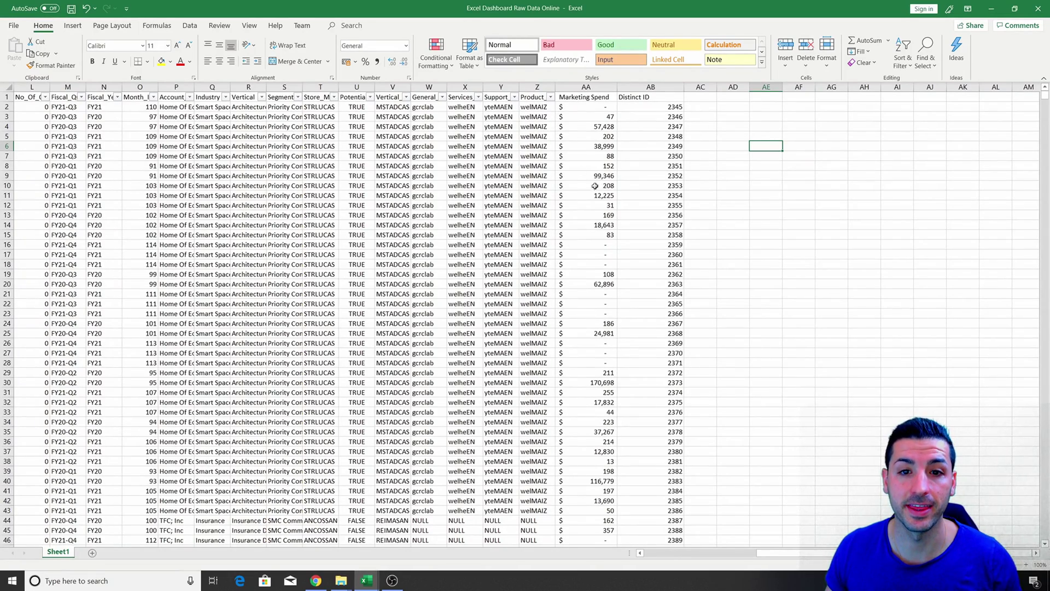
{"action": "mouse_move", "coordinate": [383, 583]}
{"action": "left_click", "coordinate": [406, 552]}
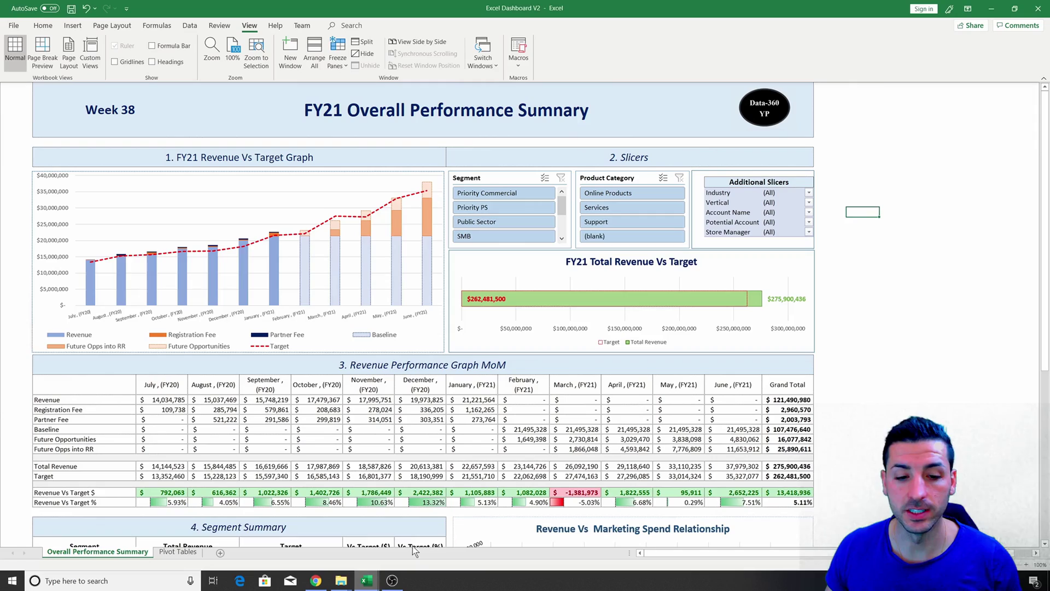
{"action": "scroll", "coordinate": [404, 188], "scroll_direction": "down", "scroll_amount": 1}
{"action": "scroll", "coordinate": [404, 189], "scroll_direction": "down", "scroll_amount": 8}
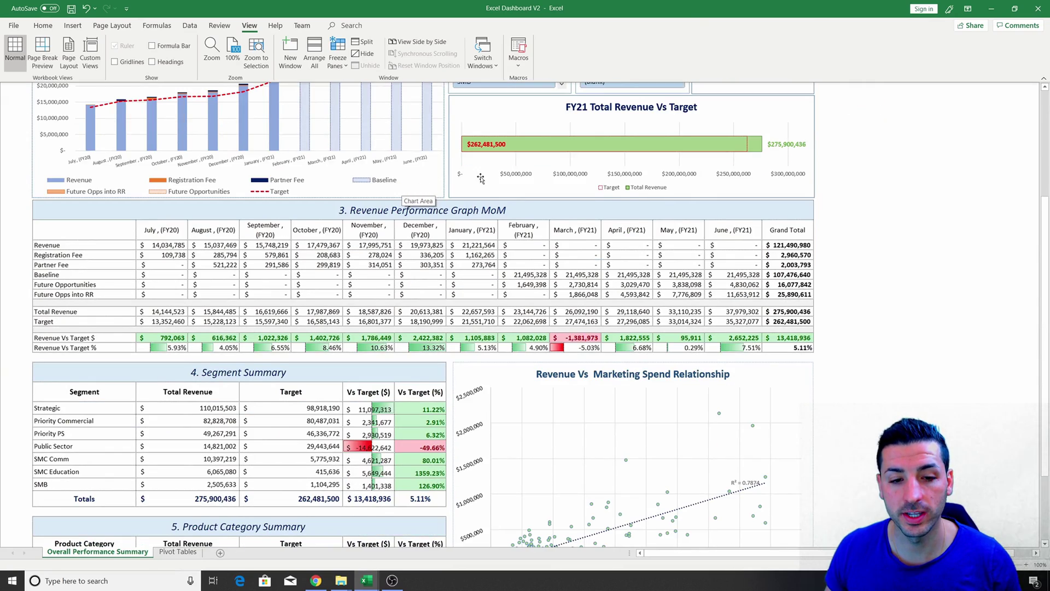
{"action": "scroll", "coordinate": [541, 310], "scroll_direction": "up", "scroll_amount": 9}
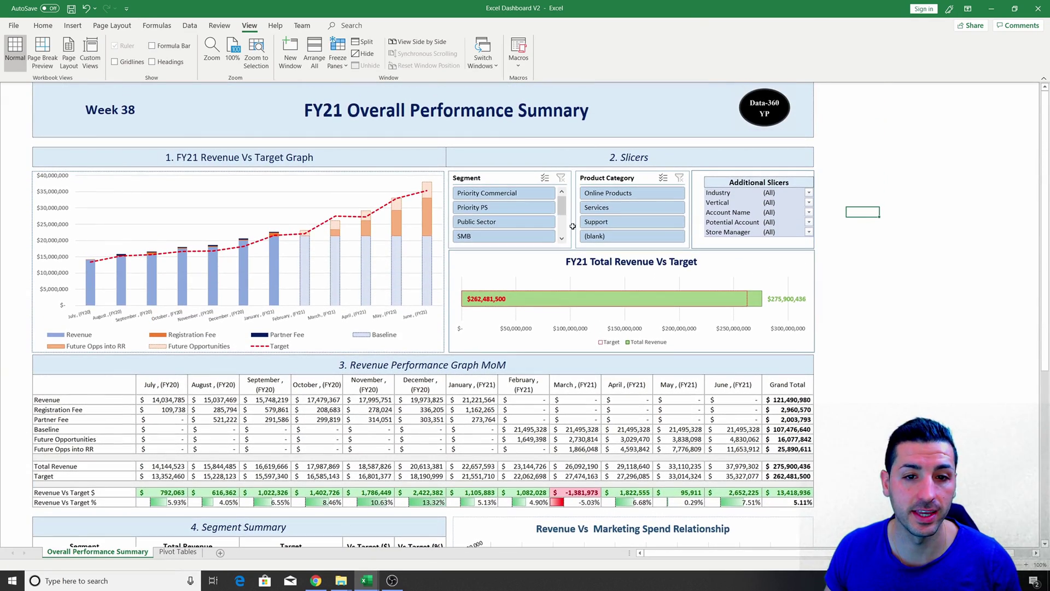
- Filter the dashboard by the Public Sector segment, switch it to Strategic to review the tables, and clear the Segment filter
{"action": "left_click", "coordinate": [493, 221]}
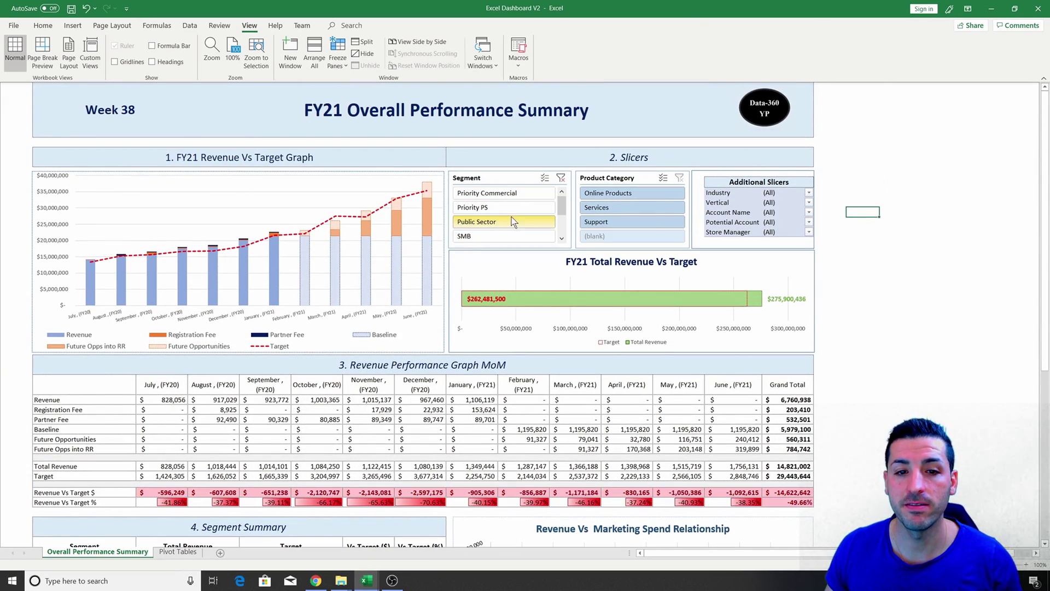
{"action": "scroll", "coordinate": [563, 219], "scroll_direction": "down", "scroll_amount": 2}
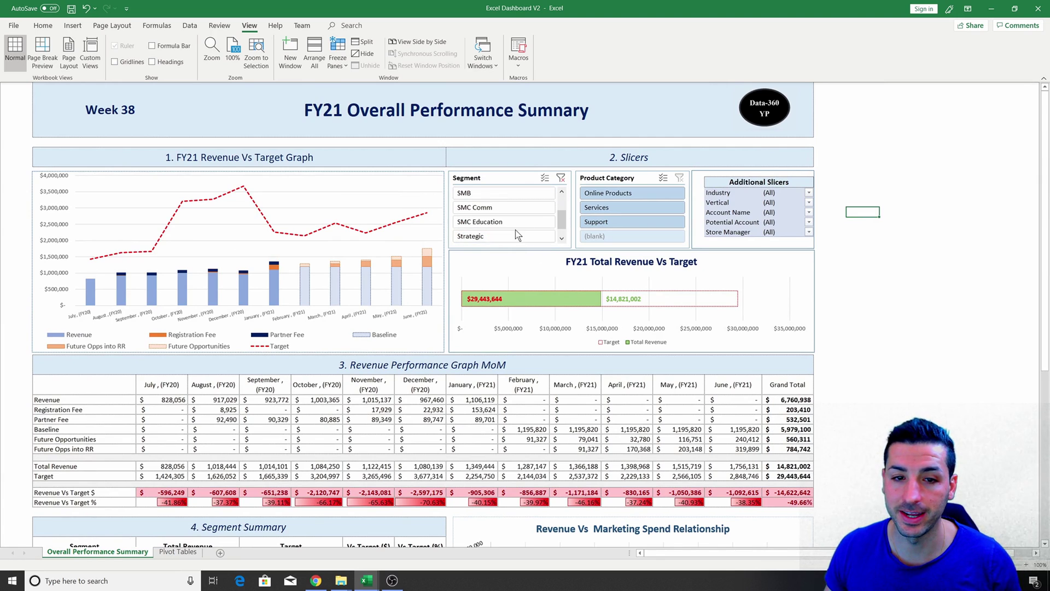
{"action": "left_click", "coordinate": [515, 235]}
{"action": "scroll", "coordinate": [406, 310], "scroll_direction": "down", "scroll_amount": 5}
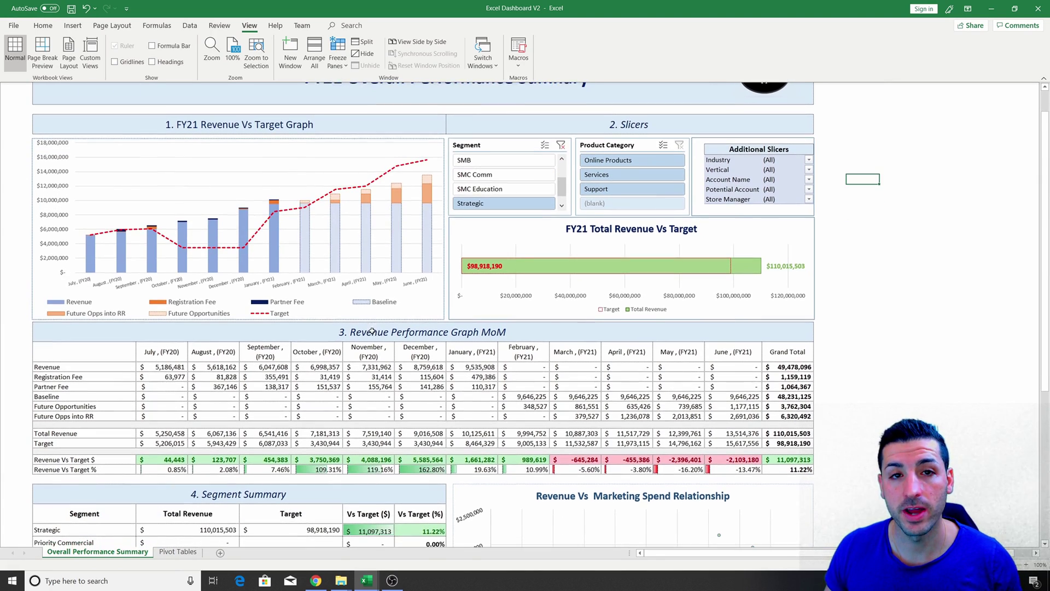
{"action": "scroll", "coordinate": [659, 214], "scroll_direction": "down", "scroll_amount": 3}
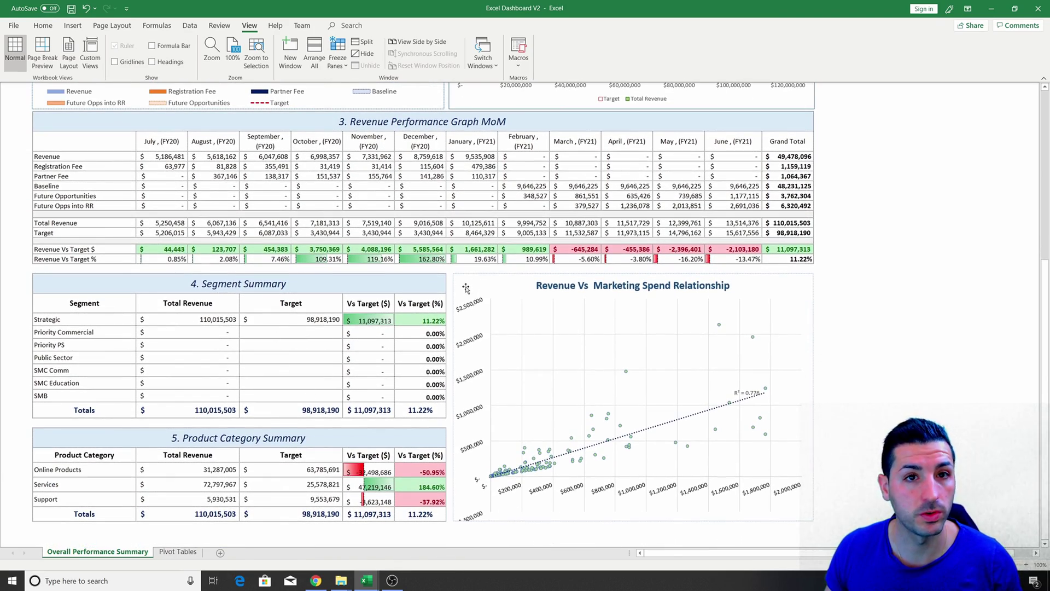
{"action": "scroll", "coordinate": [461, 294], "scroll_direction": "up", "scroll_amount": 7}
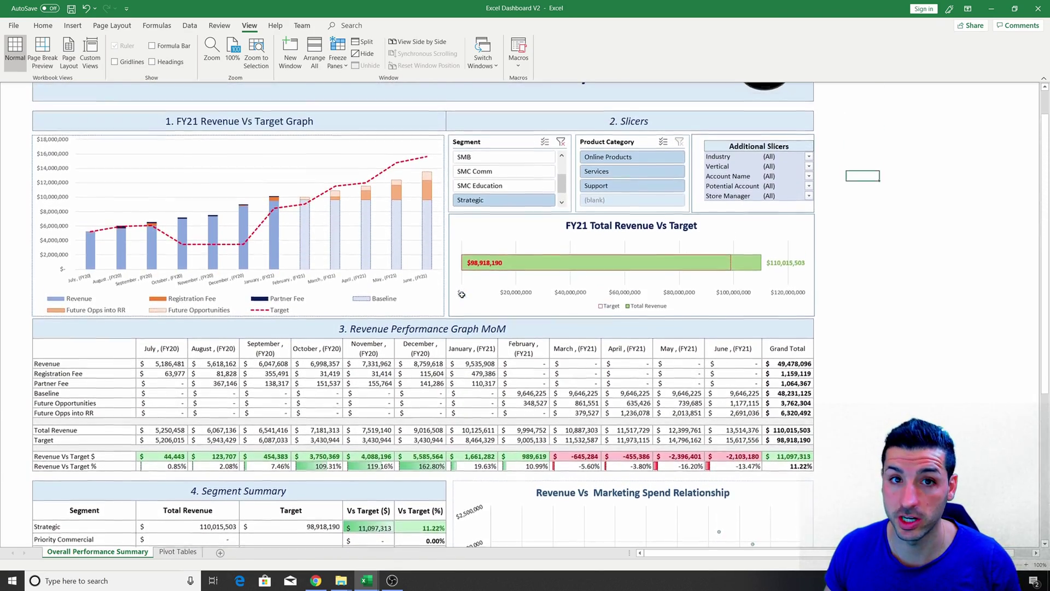
{"action": "scroll", "coordinate": [461, 294], "scroll_direction": "up", "scroll_amount": 1}
{"action": "left_click", "coordinate": [561, 178]}
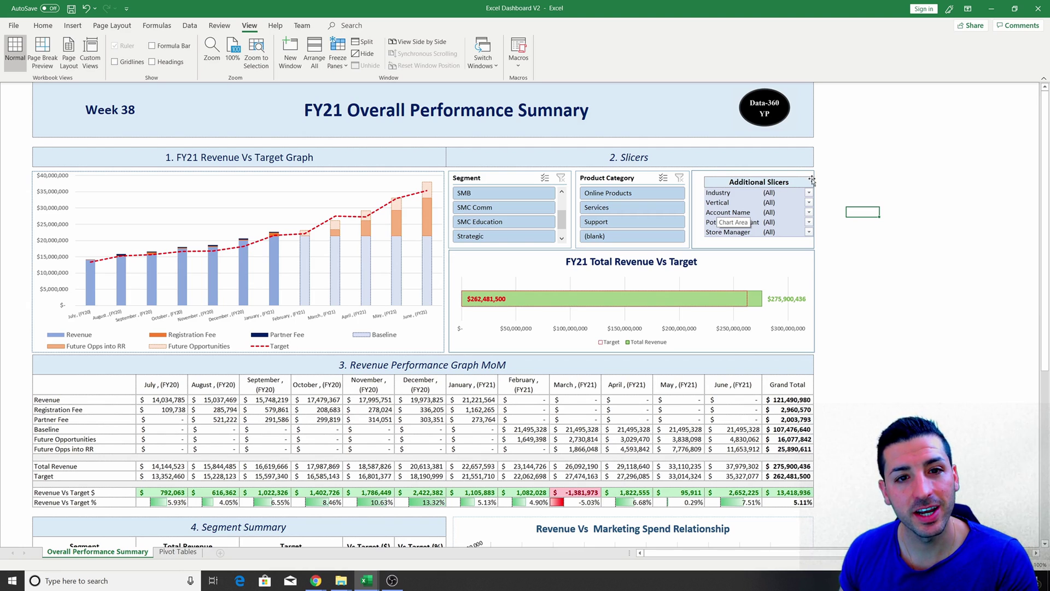
- Review the dashboard's charts and summary tables, and switch to the Excel-Dashboard-Raw-Data GitHub repository page in Chrome
{"action": "scroll", "coordinate": [478, 141], "scroll_direction": "down", "scroll_amount": 6}
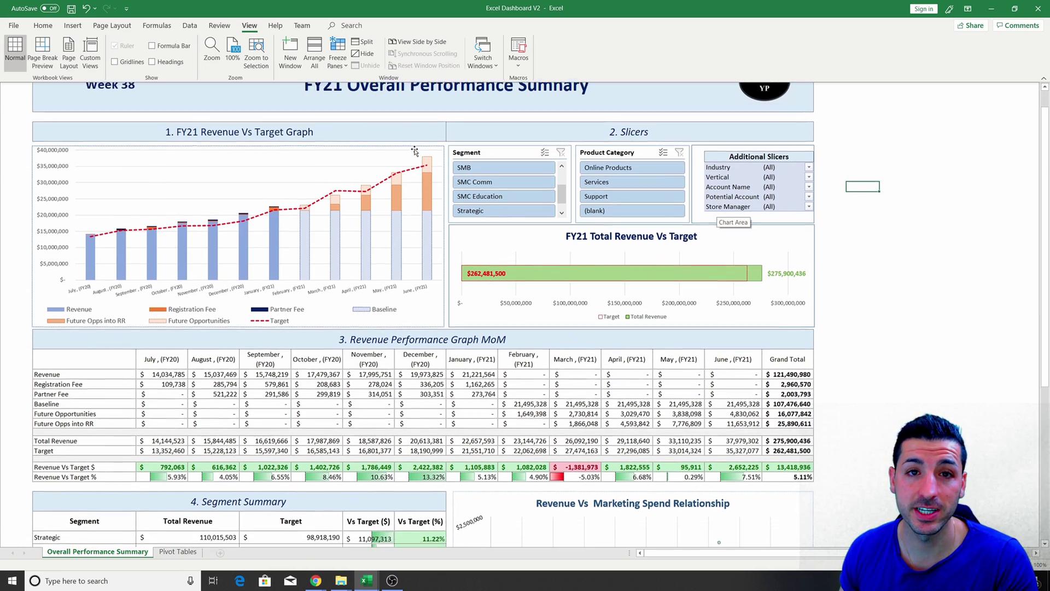
{"action": "scroll", "coordinate": [565, 198], "scroll_direction": "down", "scroll_amount": 3}
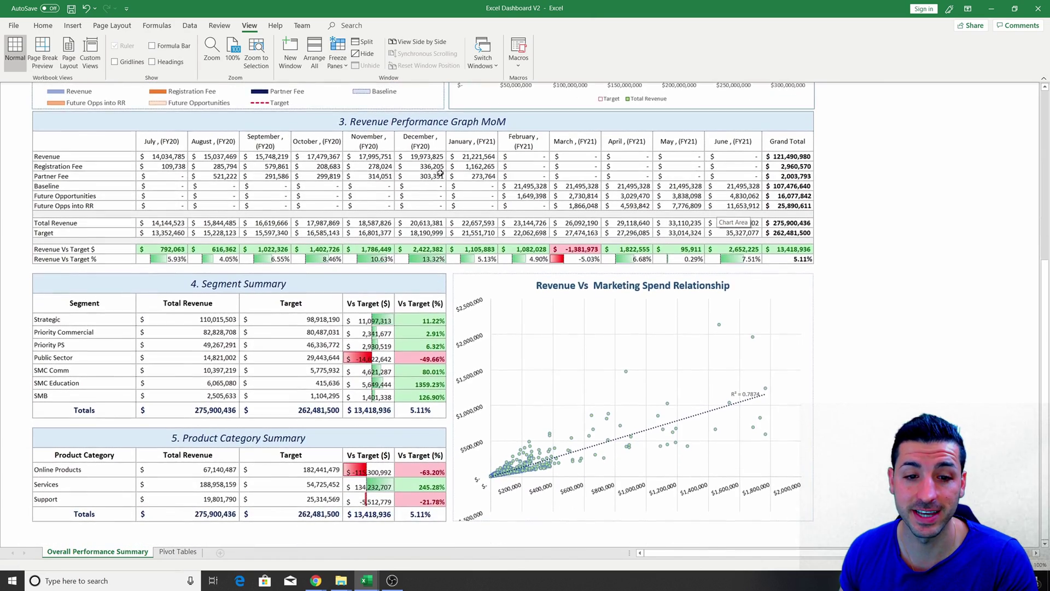
{"action": "scroll", "coordinate": [438, 180], "scroll_direction": "up", "scroll_amount": 8}
{"action": "scroll", "coordinate": [438, 179], "scroll_direction": "up", "scroll_amount": 1}
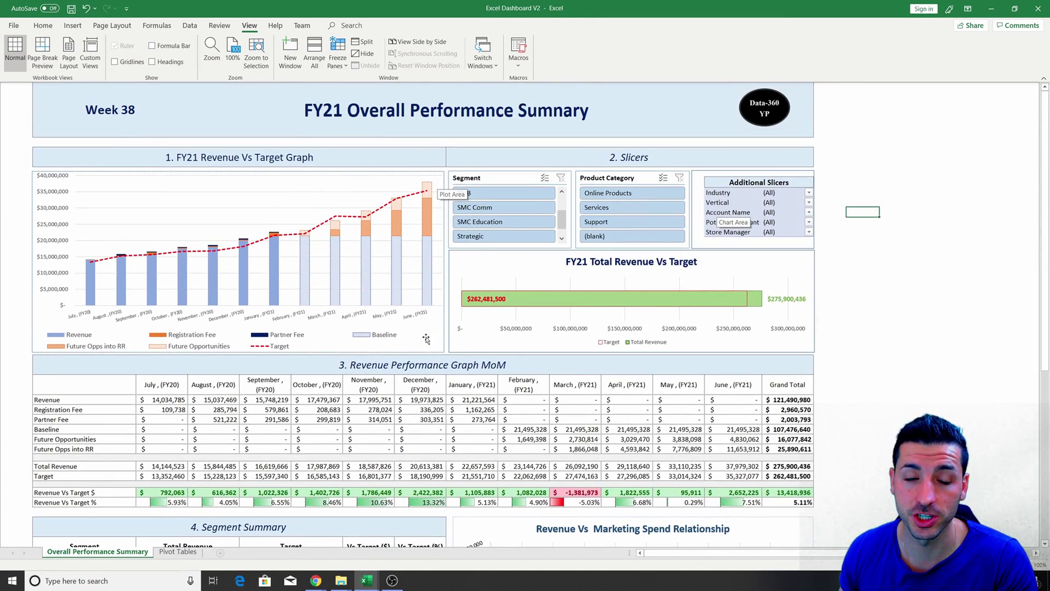
{"action": "mouse_move", "coordinate": [324, 580]}
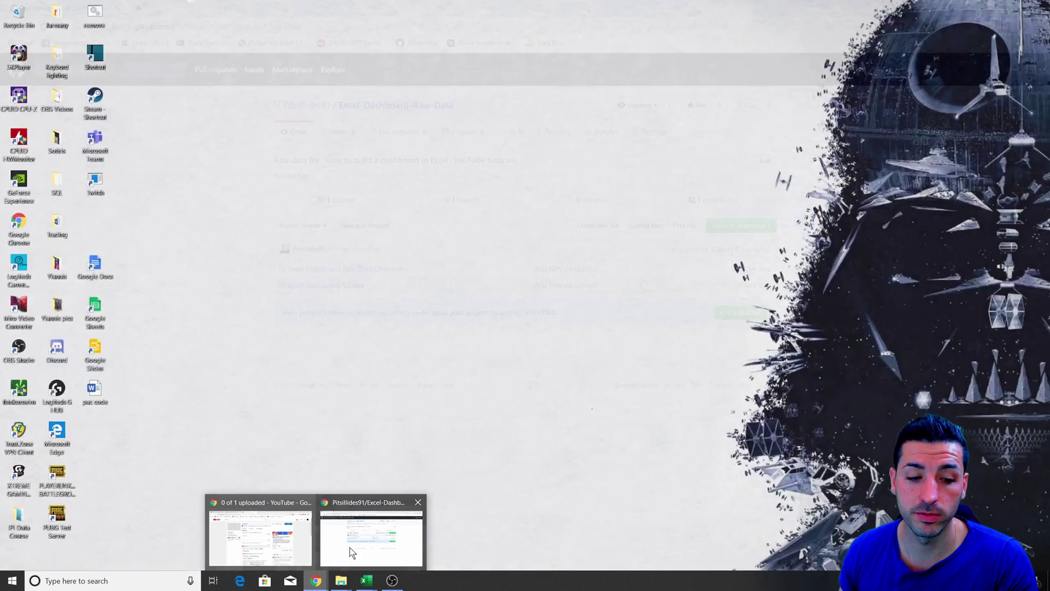
{"action": "left_click", "coordinate": [358, 550]}
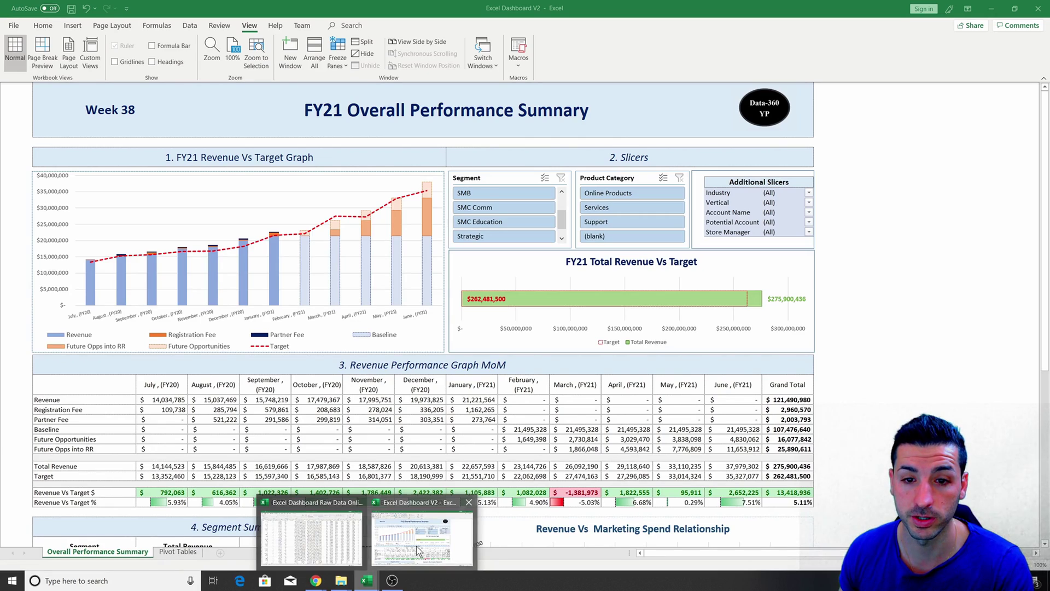
- Return to the Excel Dashboard V2 workbook to view its tables, and bring up the Excel Dashboard Raw Data Online workbook
{"action": "left_click", "coordinate": [405, 542]}
{"action": "scroll", "coordinate": [348, 259], "scroll_direction": "down", "scroll_amount": 5}
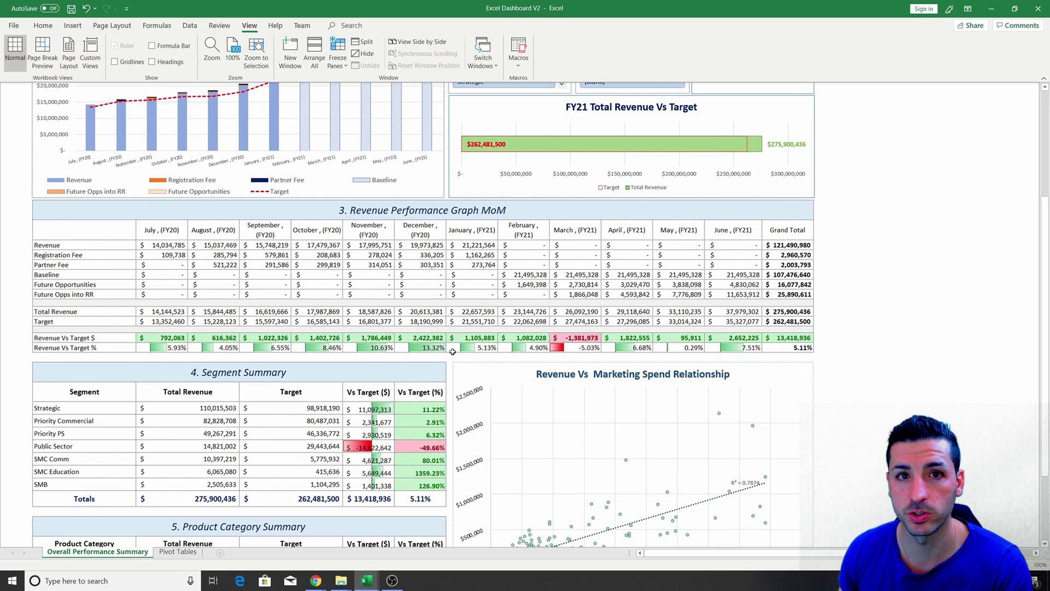
{"action": "left_click", "coordinate": [365, 584]}
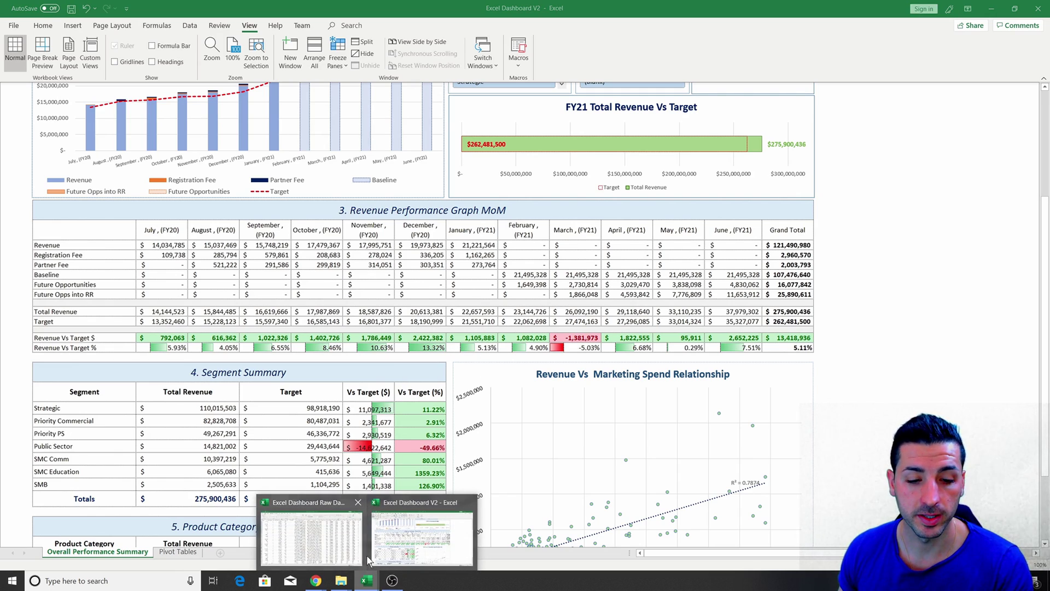
{"action": "left_click", "coordinate": [327, 536]}
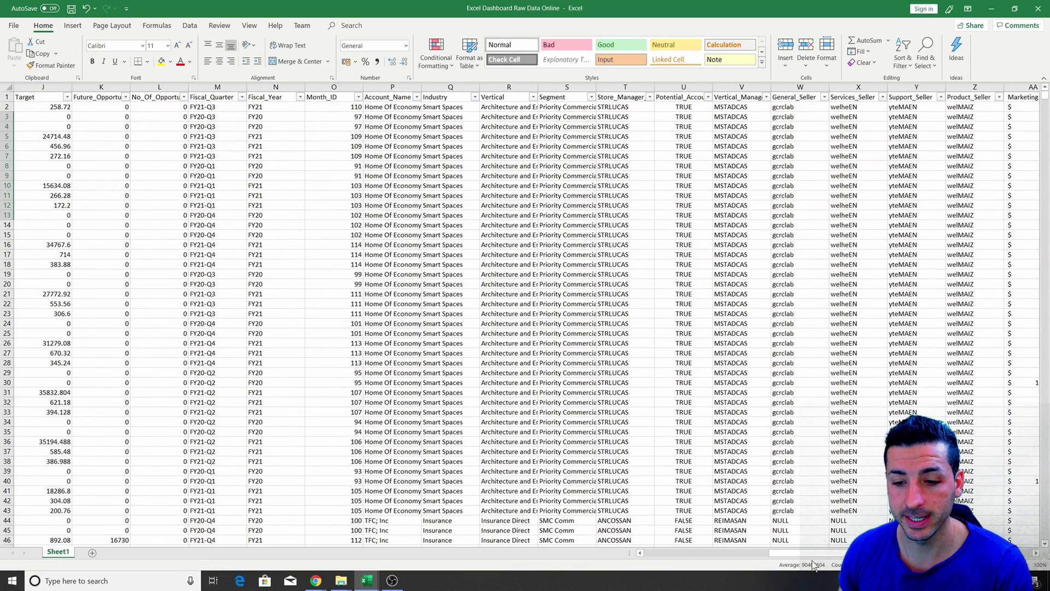
- Examine the raw data columns, including Account_No, Fiscal_Month, Product_Category, Revenue, Target and Marketing Spend
{"action": "left_click_drag", "start_coordinate": [804, 552], "coordinate": [683, 555]}
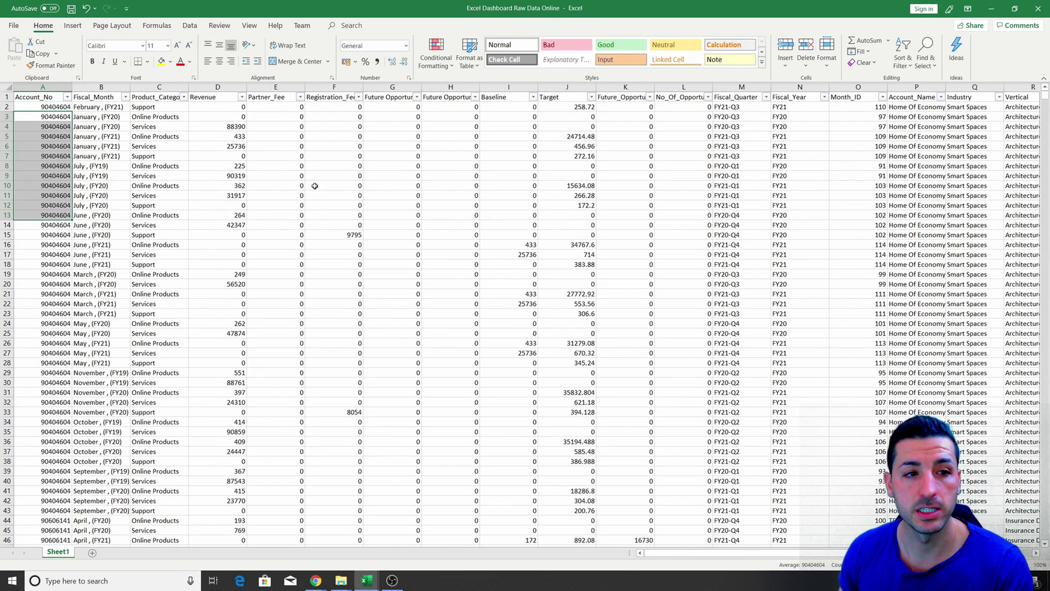
{"action": "left_click_drag", "start_coordinate": [229, 126], "coordinate": [214, 230]}
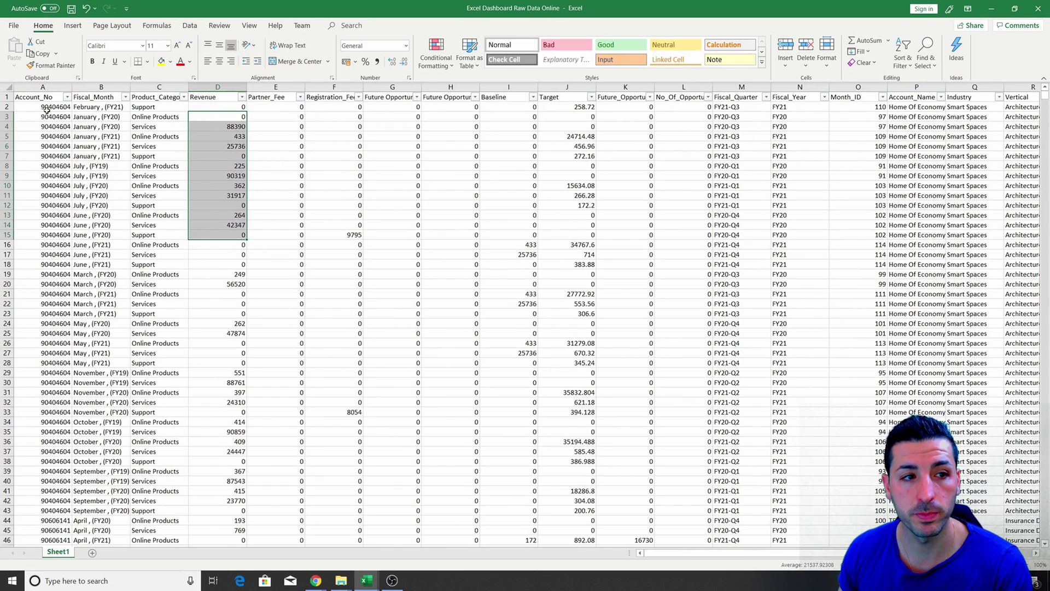
{"action": "left_click_drag", "start_coordinate": [47, 116], "coordinate": [47, 225]}
{"action": "left_click_drag", "start_coordinate": [101, 116], "coordinate": [104, 234]}
{"action": "left_click_drag", "start_coordinate": [156, 127], "coordinate": [153, 250]}
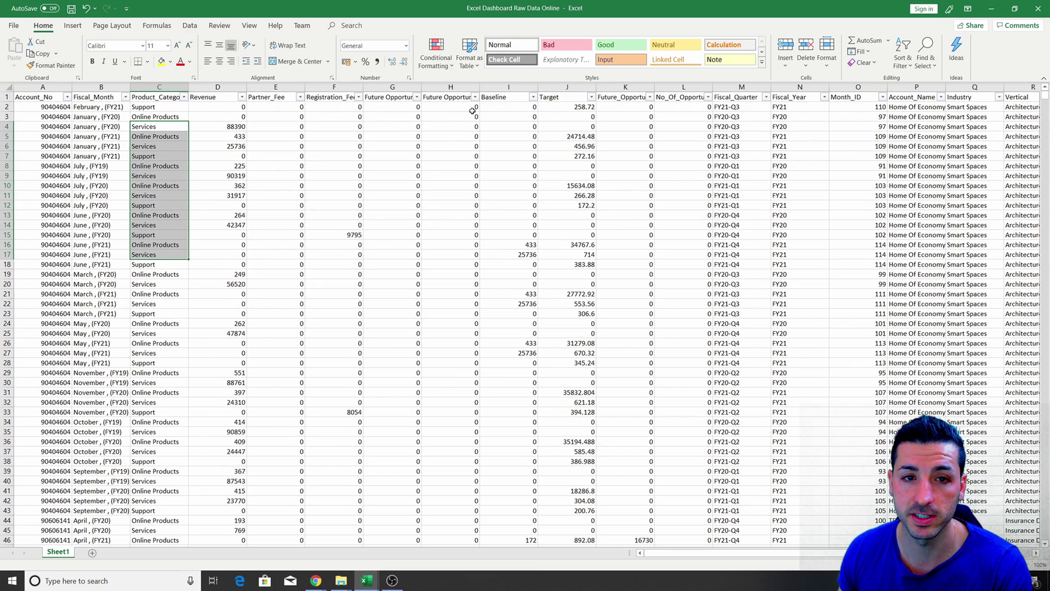
{"action": "left_click", "coordinate": [558, 98]}
{"action": "left_click_drag", "start_coordinate": [689, 553], "coordinate": [843, 558]}
{"action": "left_click_drag", "start_coordinate": [975, 107], "coordinate": [980, 159]}
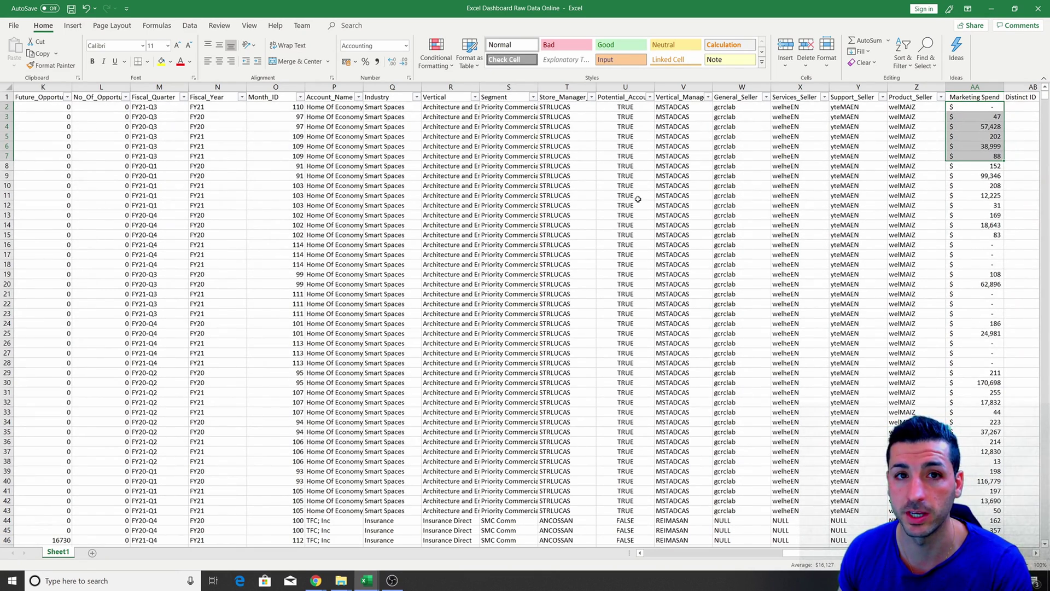
{"action": "scroll", "coordinate": [637, 199], "scroll_direction": "left", "scroll_amount": 5}
{"action": "left_click", "coordinate": [542, 224]}
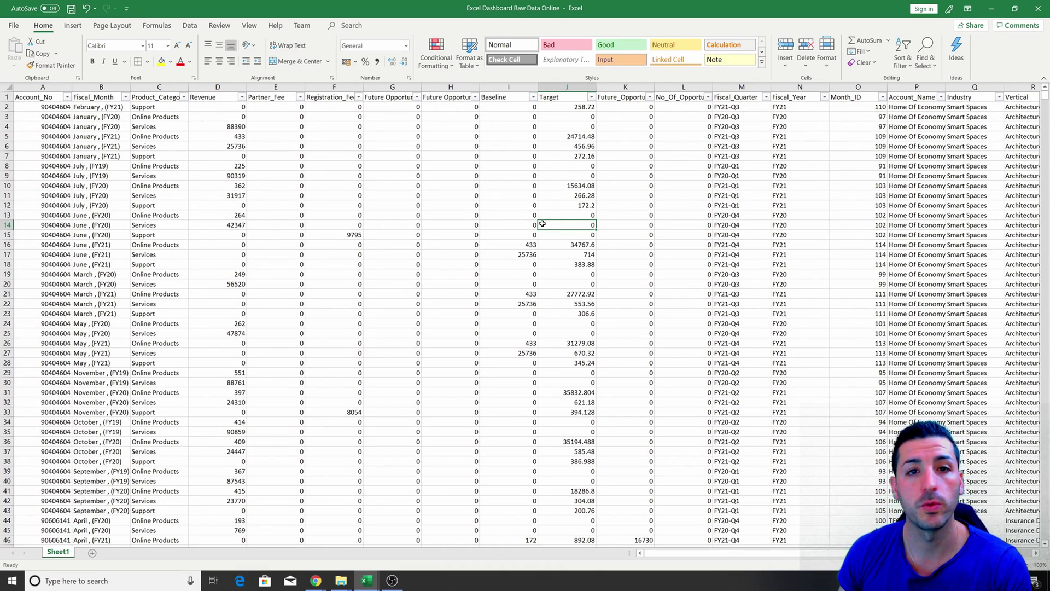
- Create a PivotTable on a new worksheet from columns A to AB of Sheet1
{"action": "left_click_drag", "start_coordinate": [42, 87], "coordinate": [970, 87]}
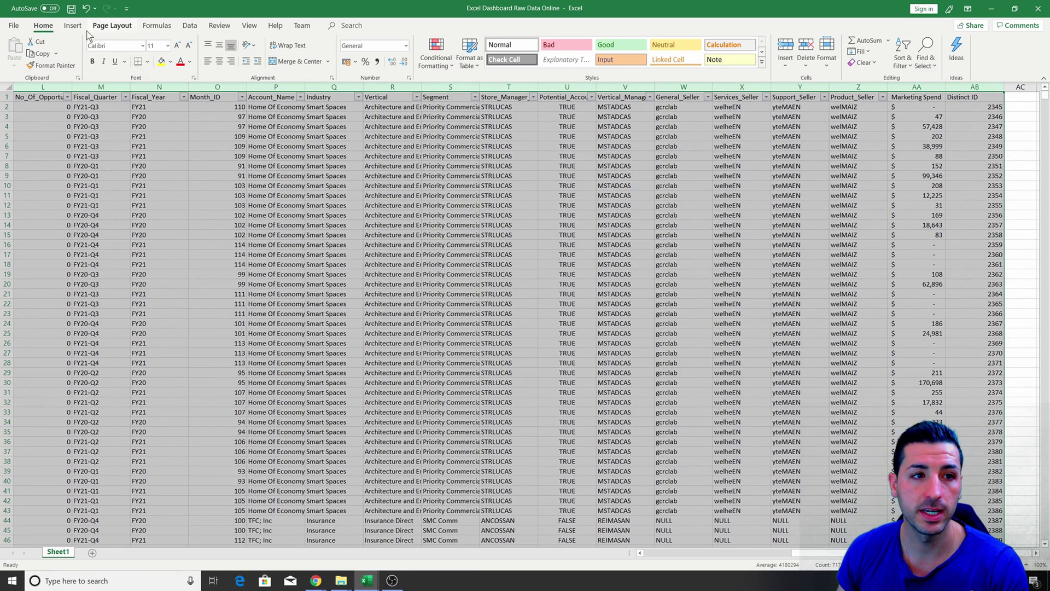
{"action": "left_click", "coordinate": [72, 25]}
{"action": "left_click", "coordinate": [11, 61]}
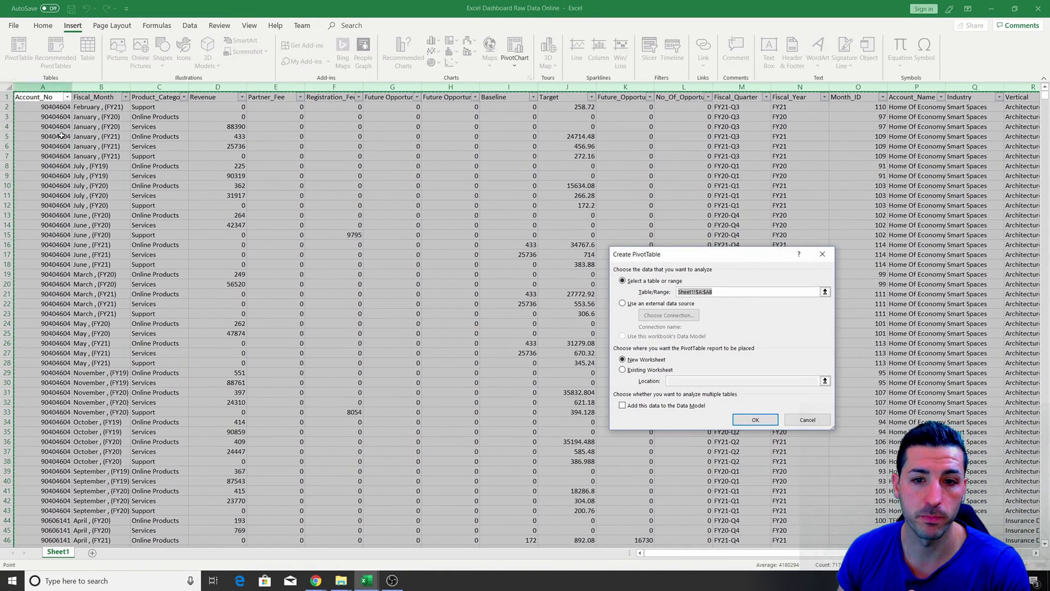
{"action": "left_click", "coordinate": [753, 422]}
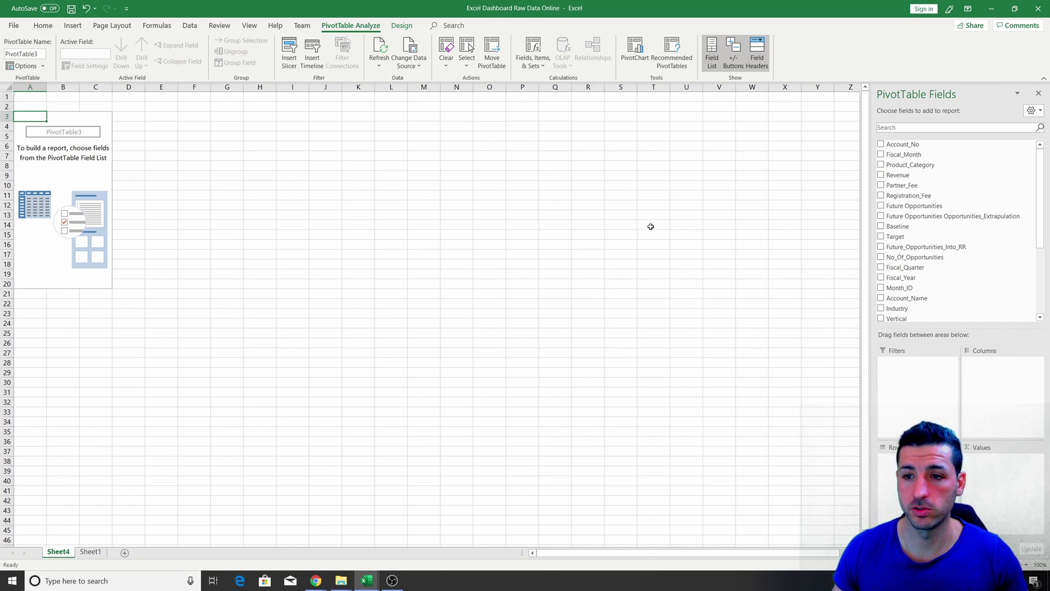
- Add Revenue to the PivotTable's values and Fiscal_Month to its columns
{"action": "left_click_drag", "start_coordinate": [903, 175], "coordinate": [983, 464]}
{"action": "left_click", "coordinate": [892, 128]}
{"action": "type", "text": "f"}
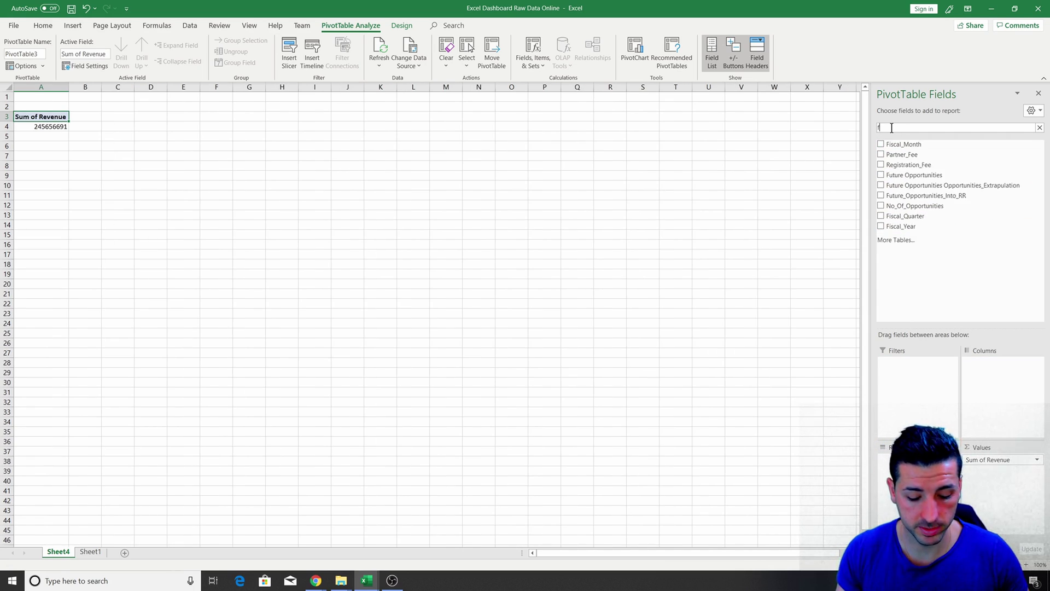
{"action": "type", "text": "is"}
{"action": "left_click_drag", "start_coordinate": [904, 143], "coordinate": [997, 367]}
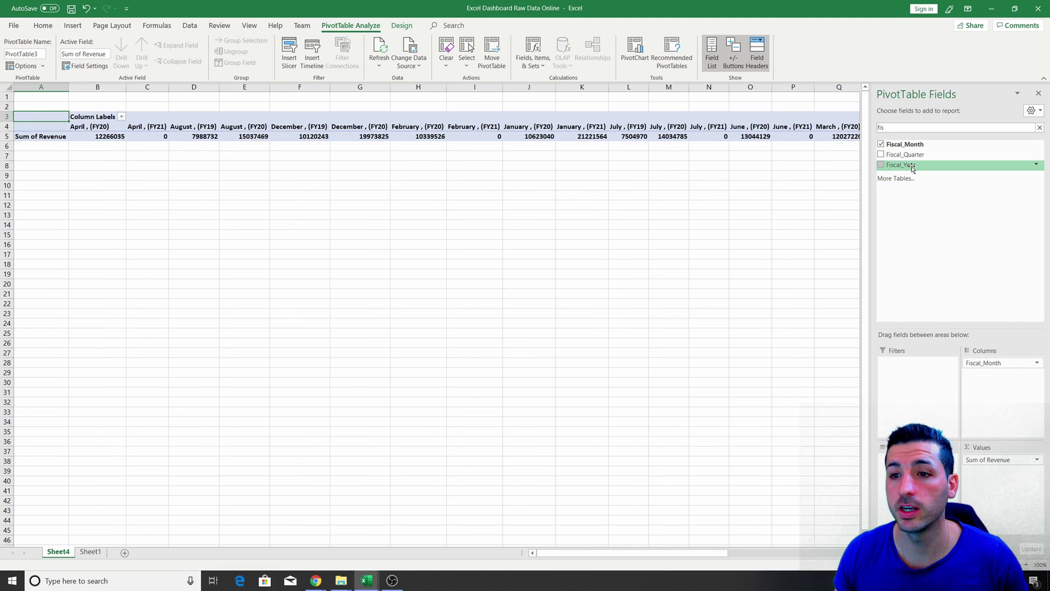
- Add Fiscal_Year as a PivotTable filter and limit it to FY21
{"action": "left_click_drag", "start_coordinate": [918, 170], "coordinate": [930, 387]}
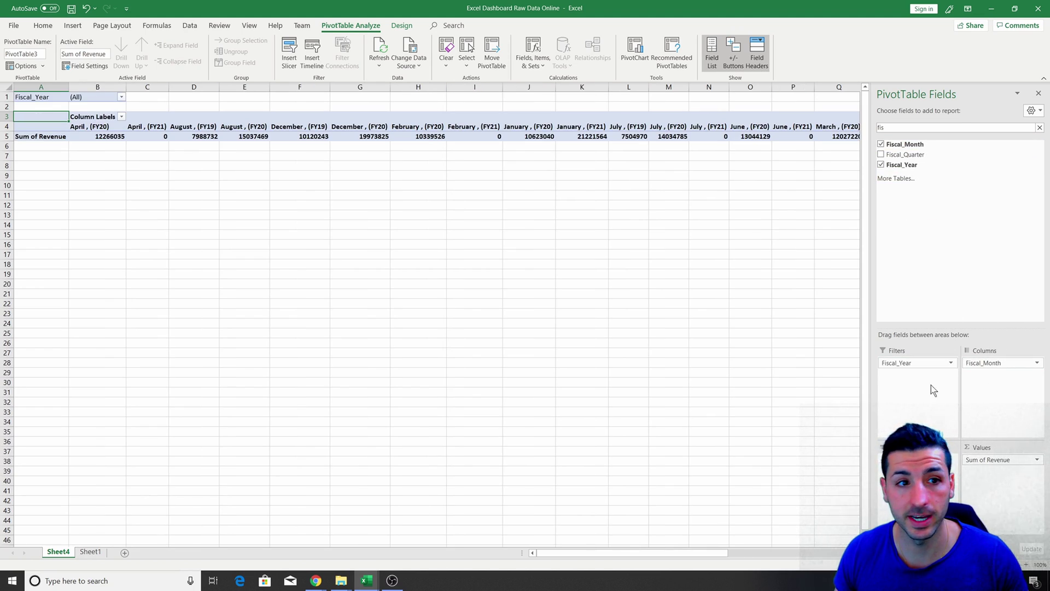
{"action": "left_click", "coordinate": [121, 96]}
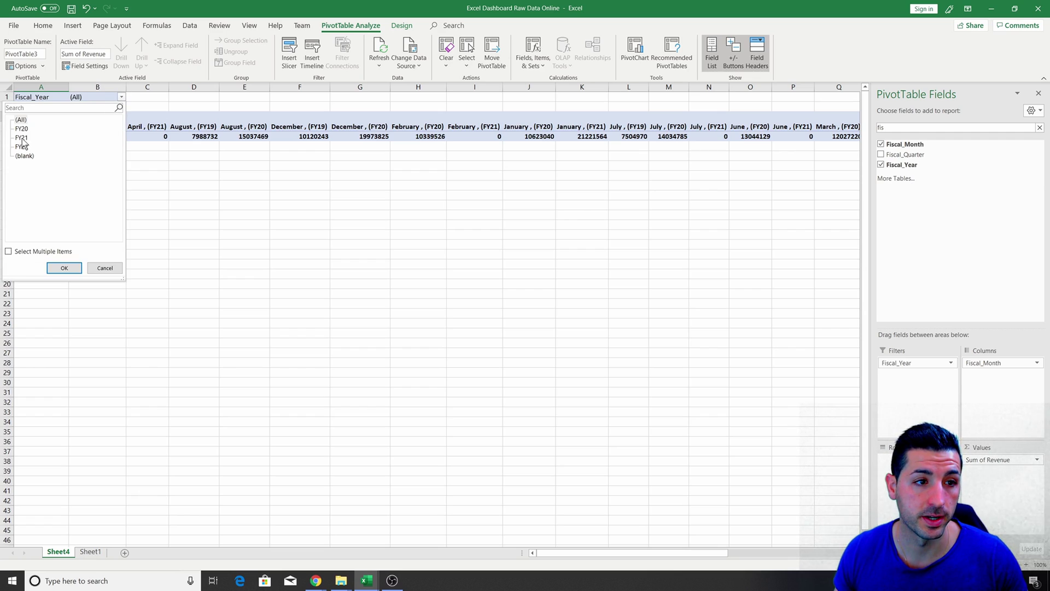
{"action": "left_click", "coordinate": [22, 137]}
{"action": "left_click", "coordinate": [65, 268]}
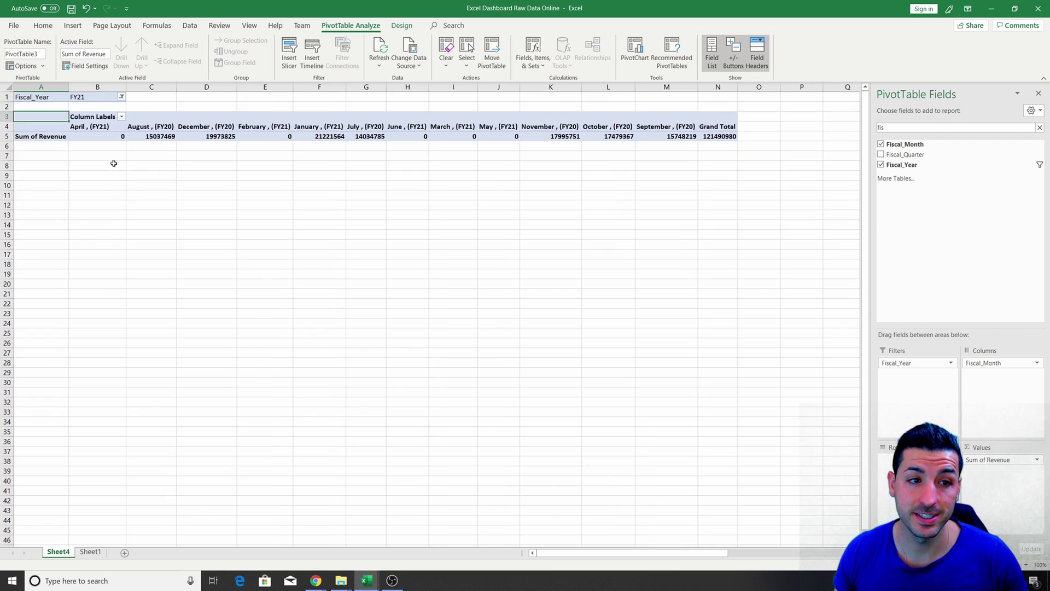
- Add Month_ID to the PivotTable's columns above Fiscal_Month so the months sort chronologically
{"action": "left_click_drag", "start_coordinate": [95, 128], "coordinate": [680, 128]}
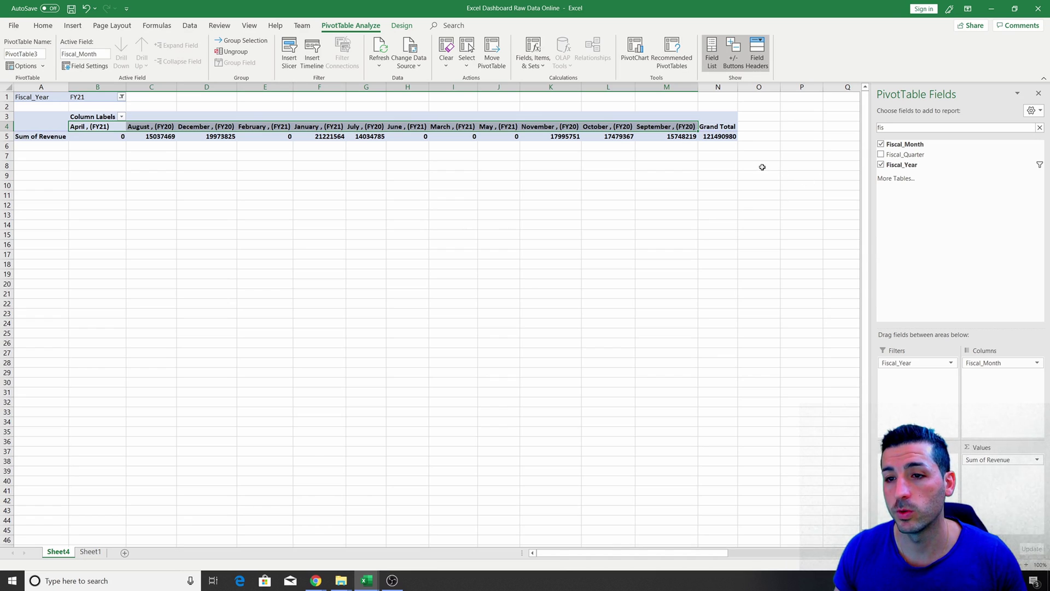
{"action": "left_click_drag", "start_coordinate": [890, 129], "coordinate": [855, 130]}
{"action": "type", "text": "mon"}
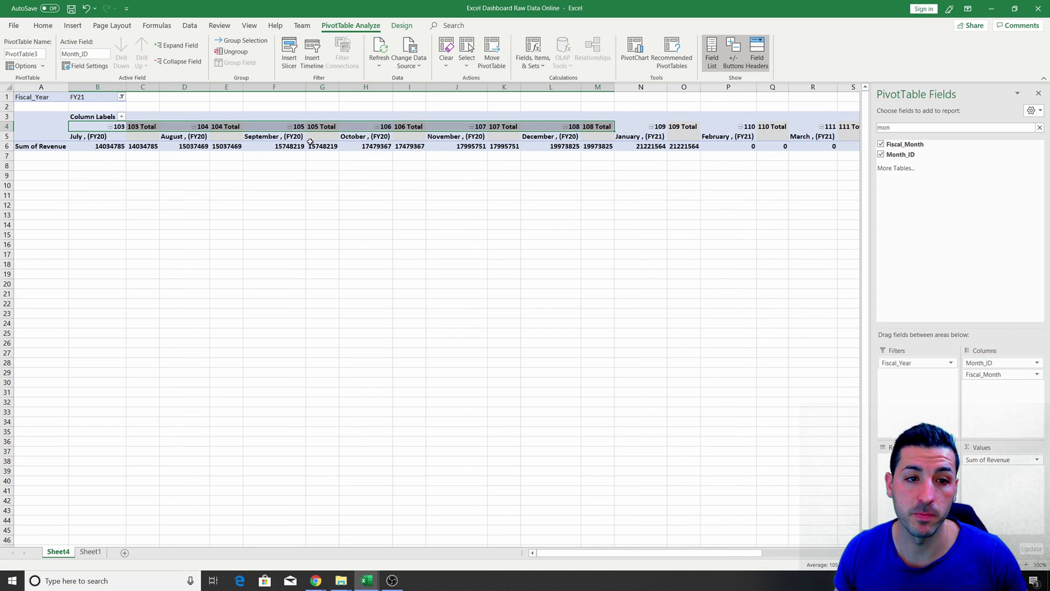
- Show the PivotTable in tabular form and repeat all item labels
{"action": "mouse_move", "coordinate": [135, 142]}
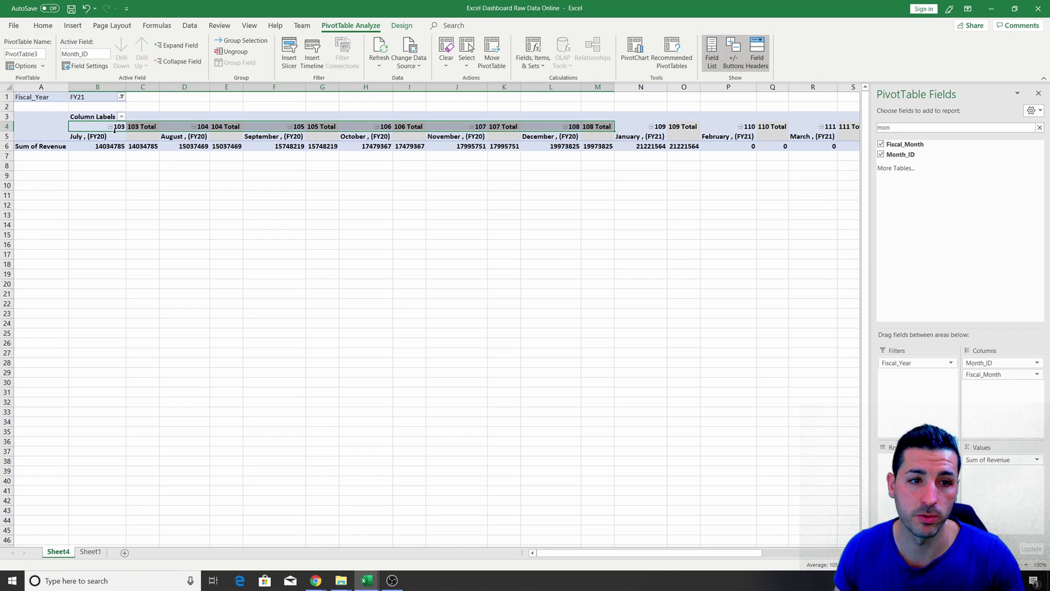
{"action": "left_click_drag", "start_coordinate": [93, 136], "coordinate": [481, 136]}
{"action": "left_click", "coordinate": [266, 172]}
{"action": "left_click", "coordinate": [366, 146]}
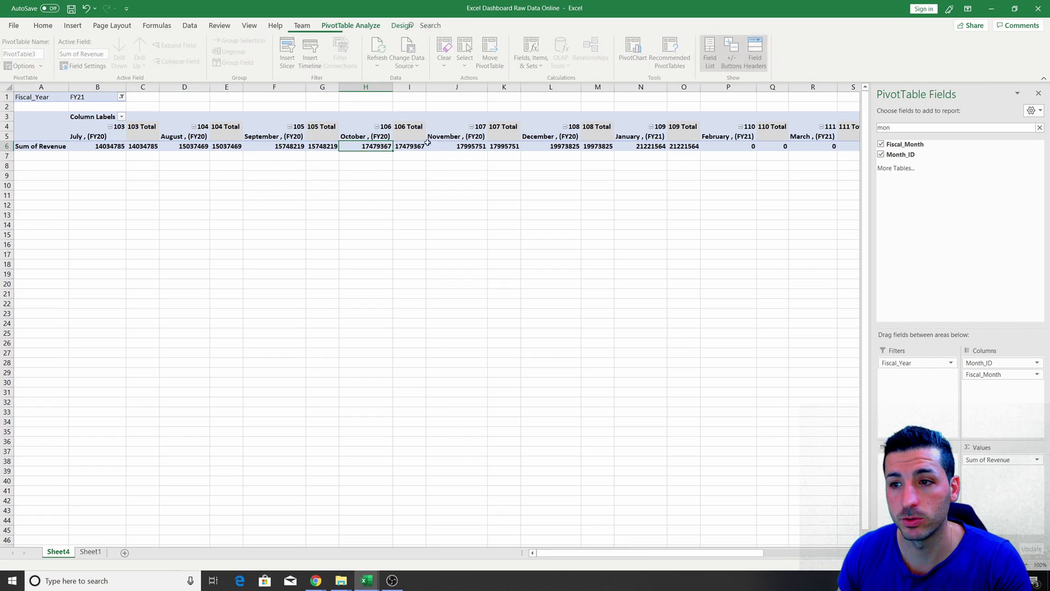
{"action": "left_click", "coordinate": [402, 25]}
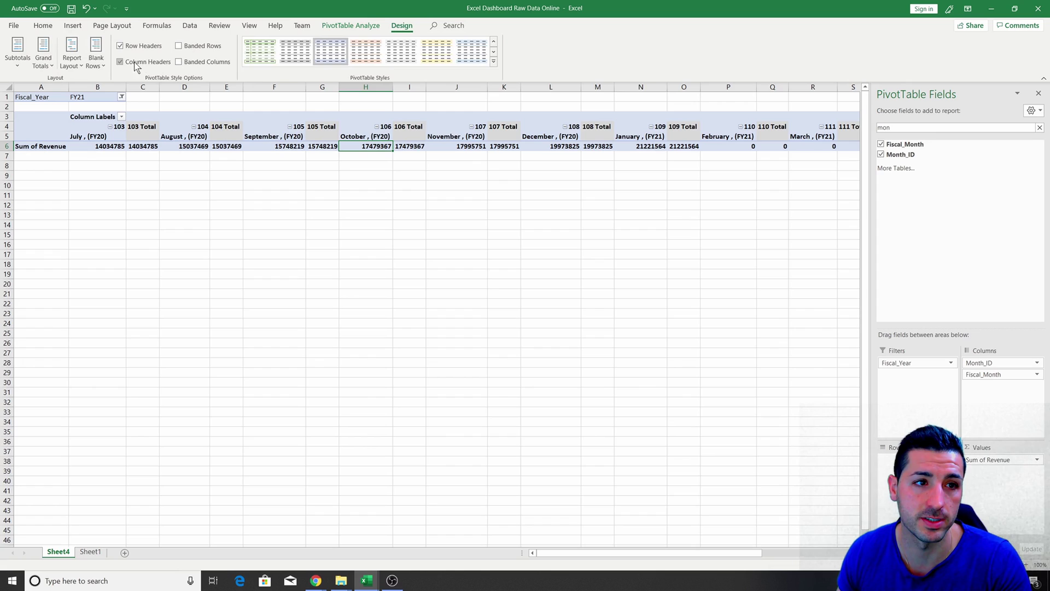
{"action": "left_click", "coordinate": [71, 67]}
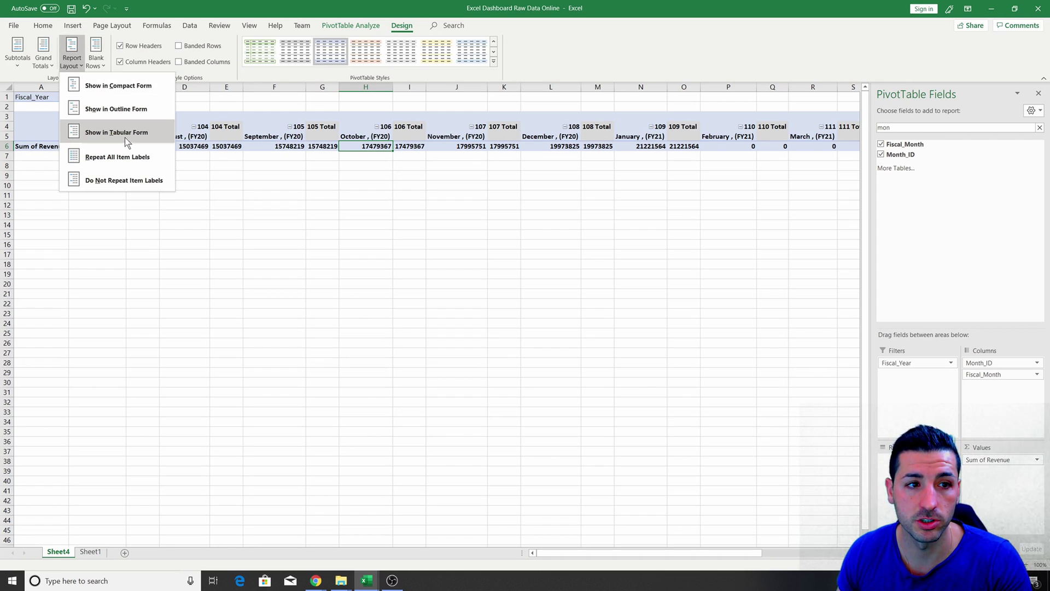
{"action": "left_click", "coordinate": [122, 133]}
{"action": "left_click", "coordinate": [71, 57]}
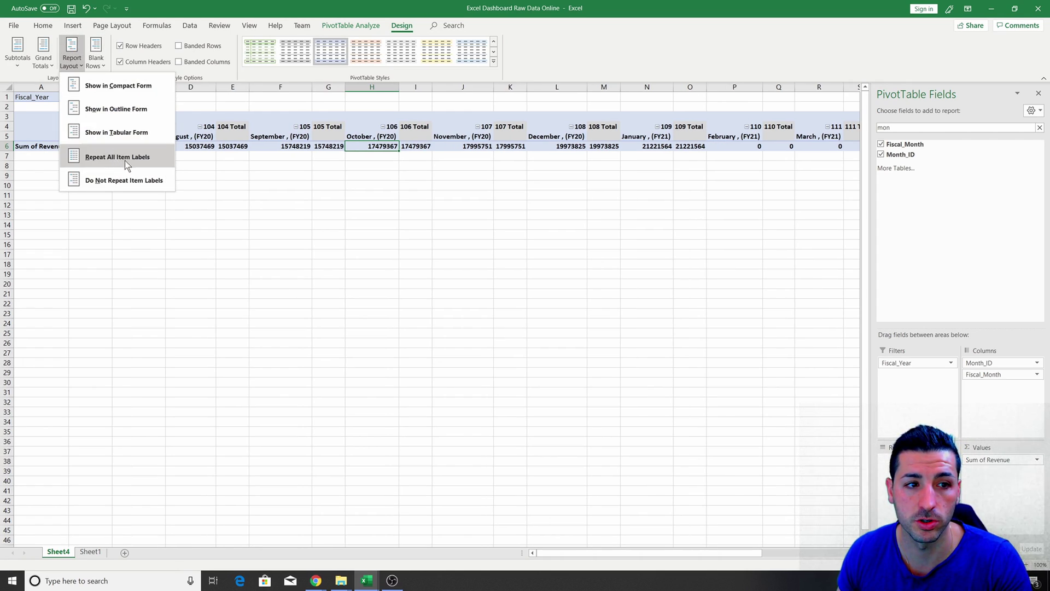
{"action": "left_click", "coordinate": [123, 161]}
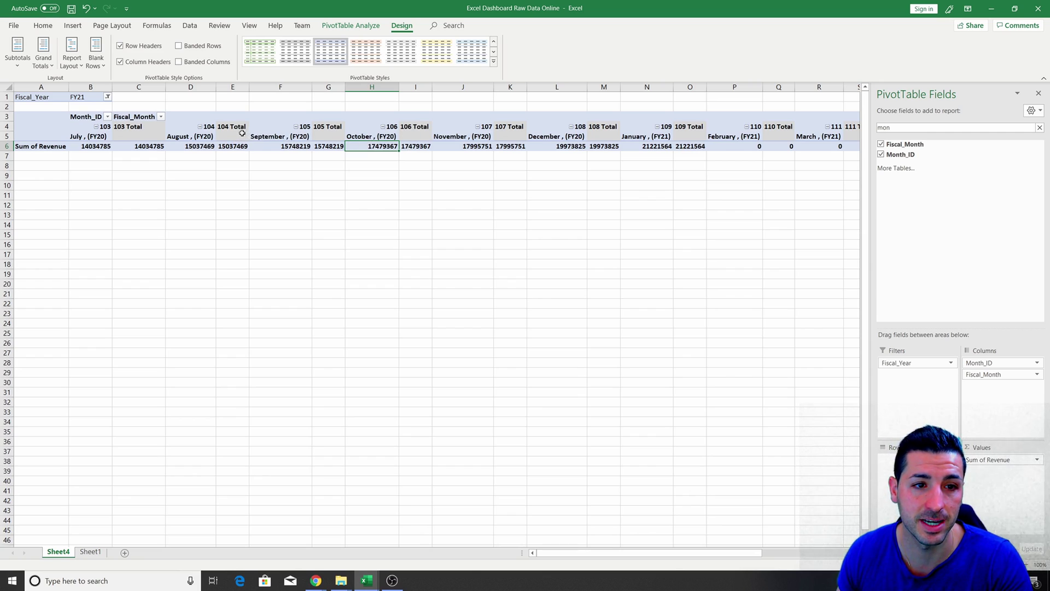
- Turn off the PivotTable's subtotals so the total column after each month is removed
{"action": "left_click_drag", "start_coordinate": [235, 131], "coordinate": [231, 157]}
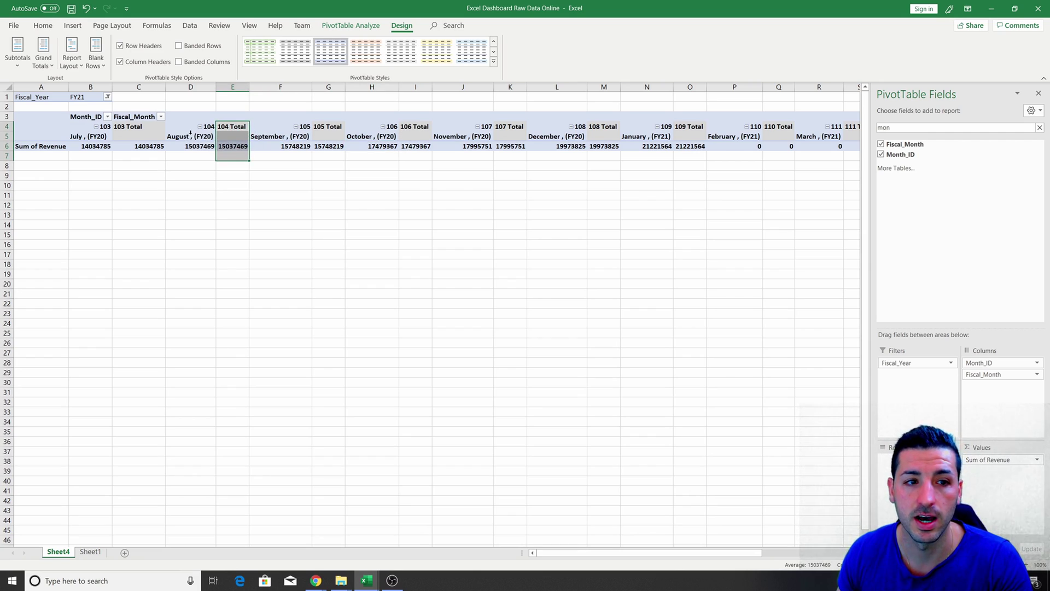
{"action": "left_click", "coordinate": [18, 59]}
{"action": "left_click", "coordinate": [58, 87]}
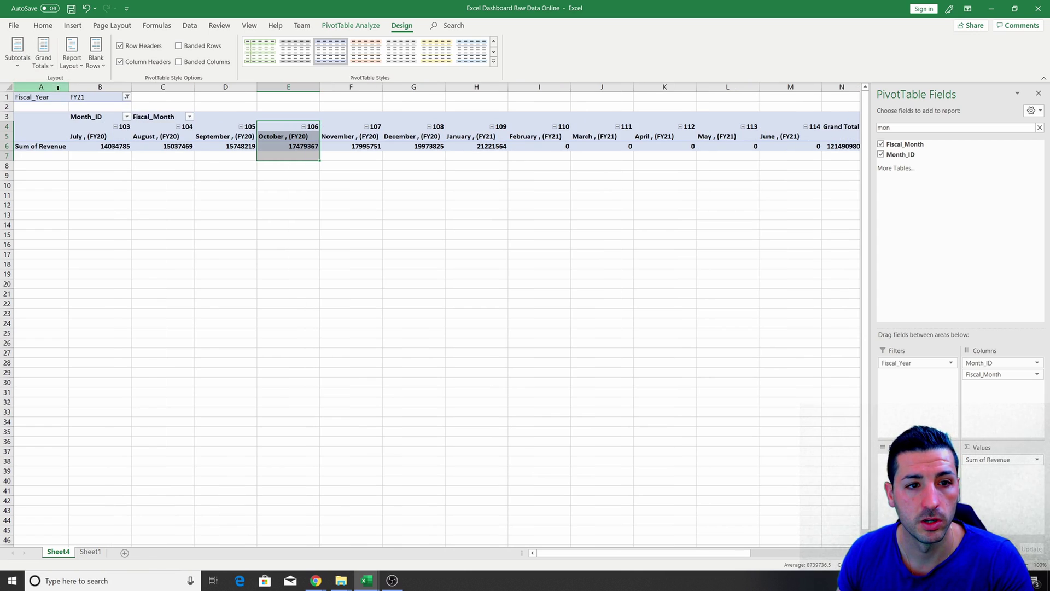
{"action": "left_click", "coordinate": [386, 146]}
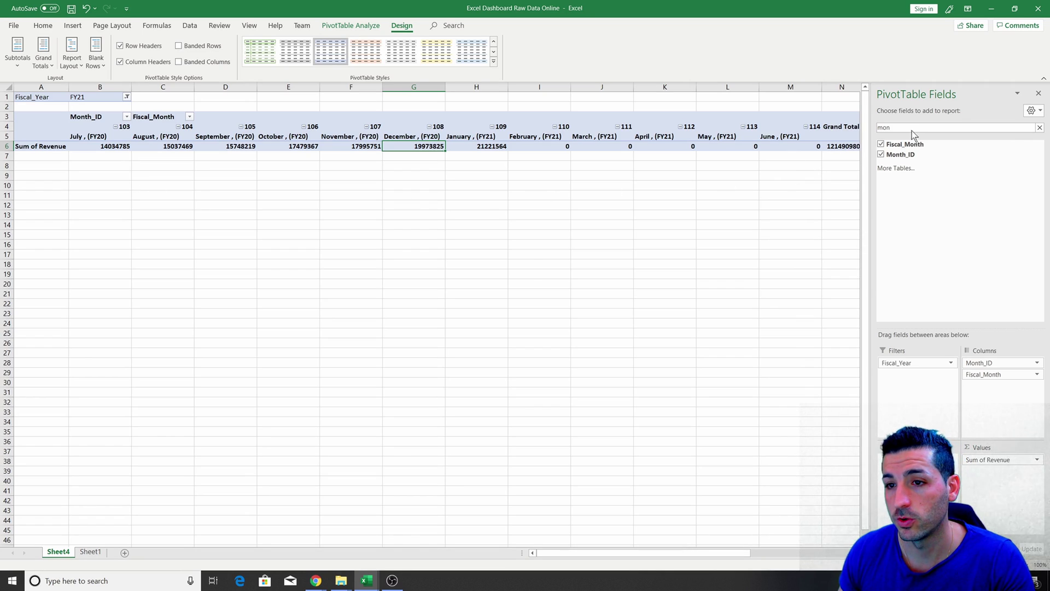
- Clear the field search and add Partner_Fee and Registration_Fee to the PivotTable's values below Revenue
{"action": "double_click", "coordinate": [908, 128]}
{"action": "key", "text": "BackSpace"}
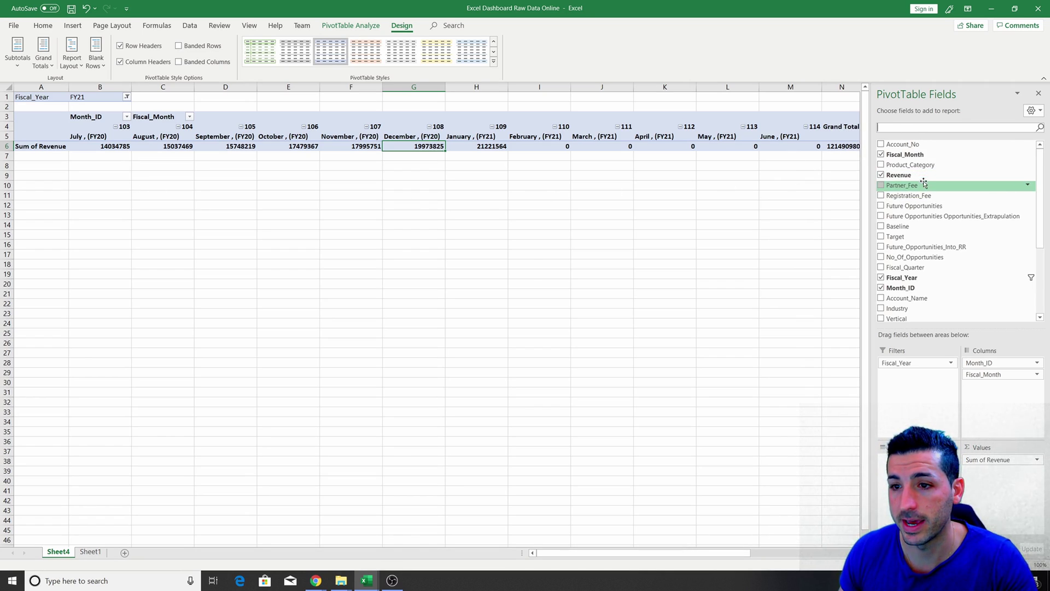
{"action": "left_click_drag", "start_coordinate": [924, 186], "coordinate": [1003, 472]}
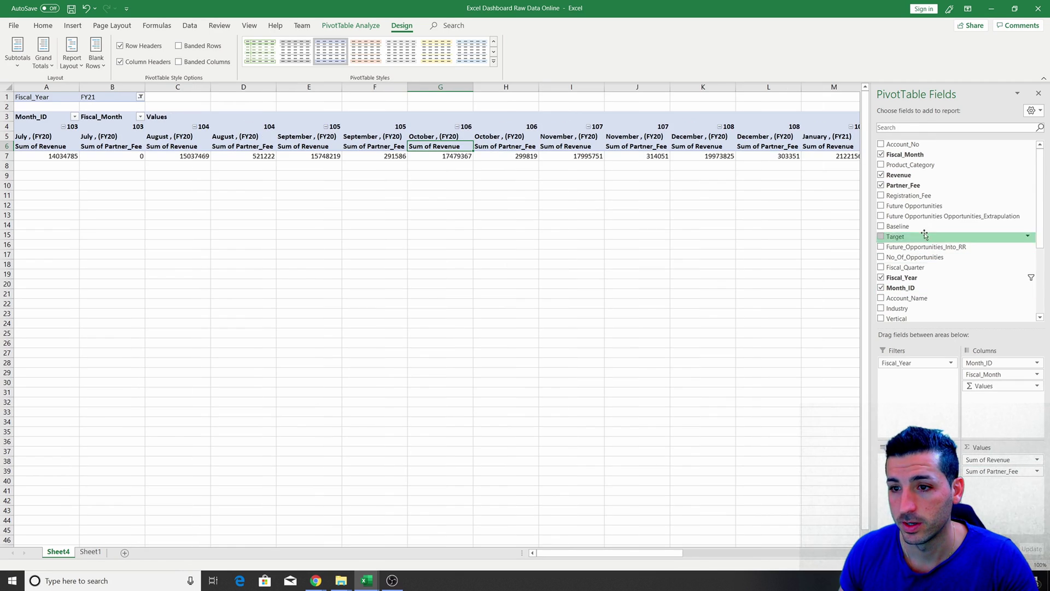
{"action": "left_click_drag", "start_coordinate": [924, 200], "coordinate": [1016, 489]}
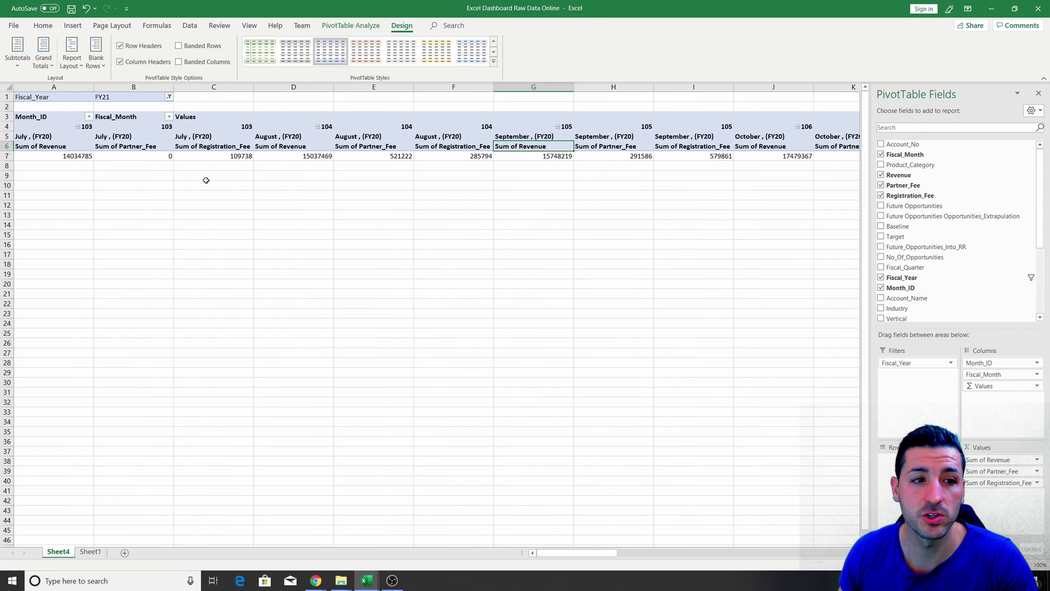
{"action": "left_click_drag", "start_coordinate": [72, 127], "coordinate": [73, 163]}
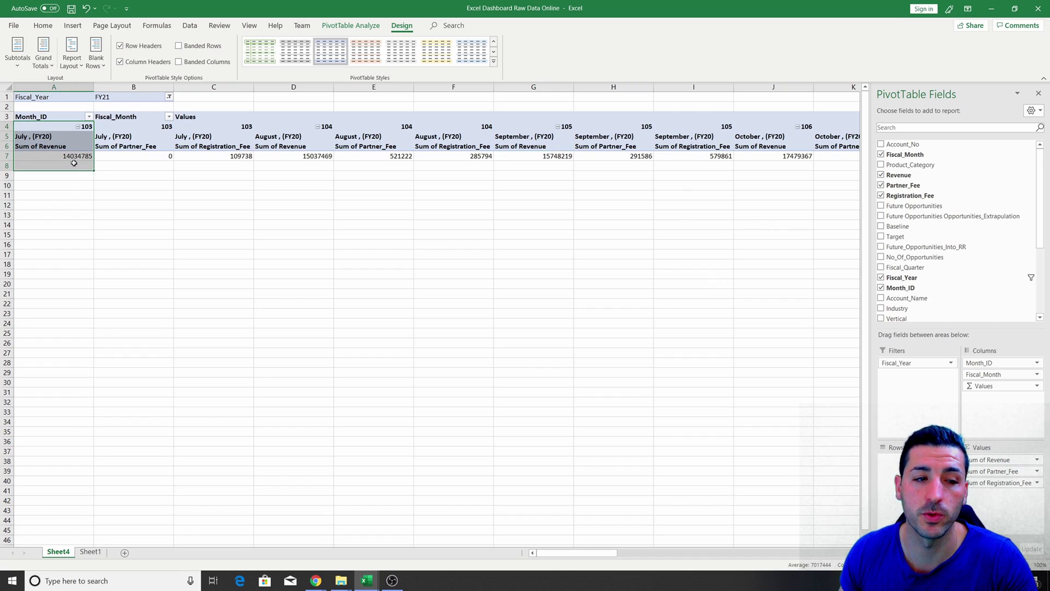
{"action": "left_click", "coordinate": [109, 122]}
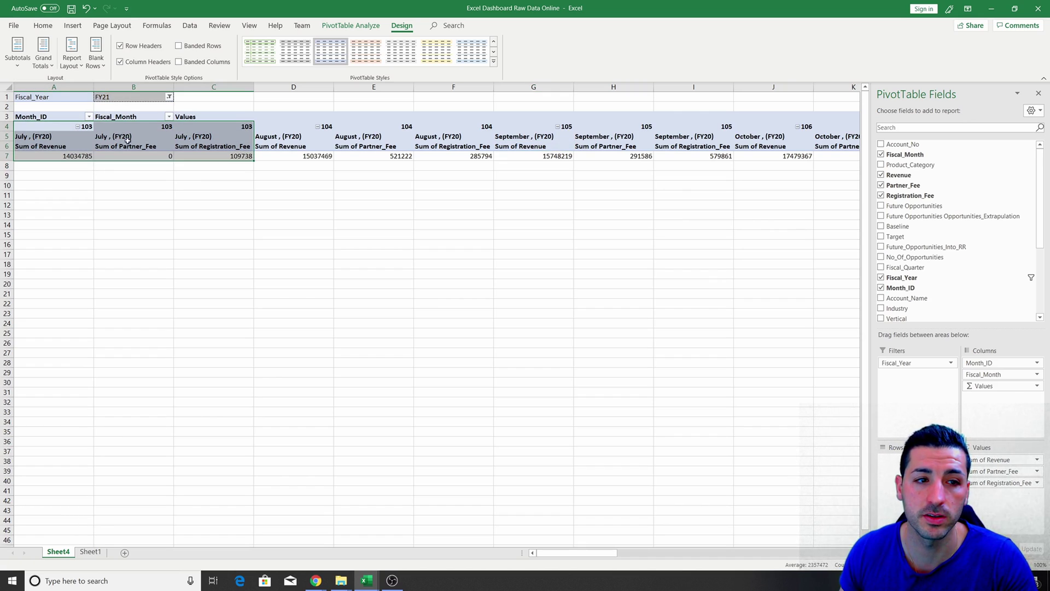
{"action": "left_click", "coordinate": [197, 136]}
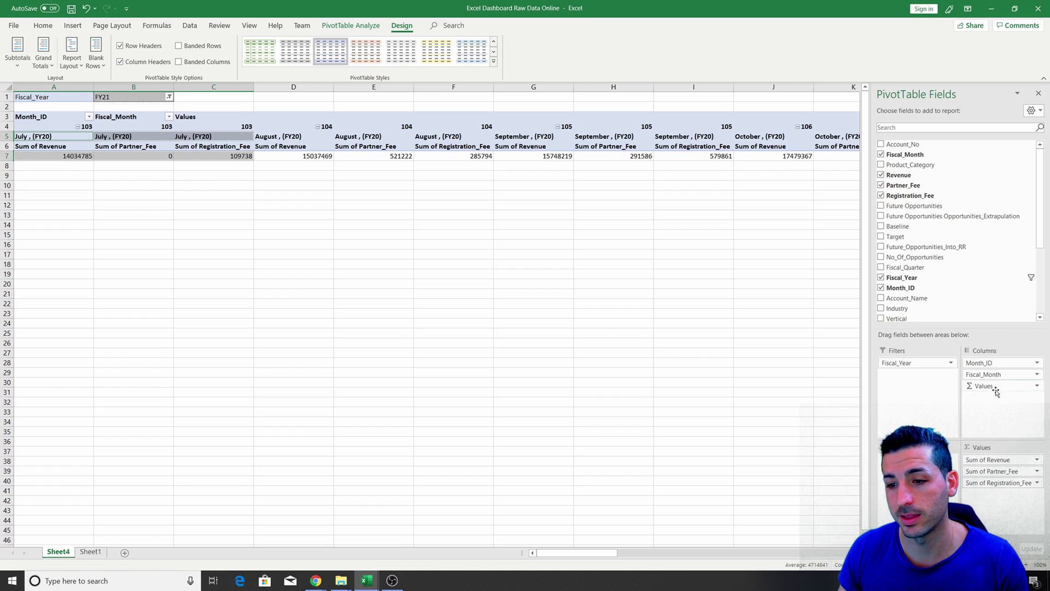
- Move the PivotTable's Values field from Columns to Rows so each measure gets its own row
{"action": "left_click_drag", "start_coordinate": [996, 390], "coordinate": [914, 465]}
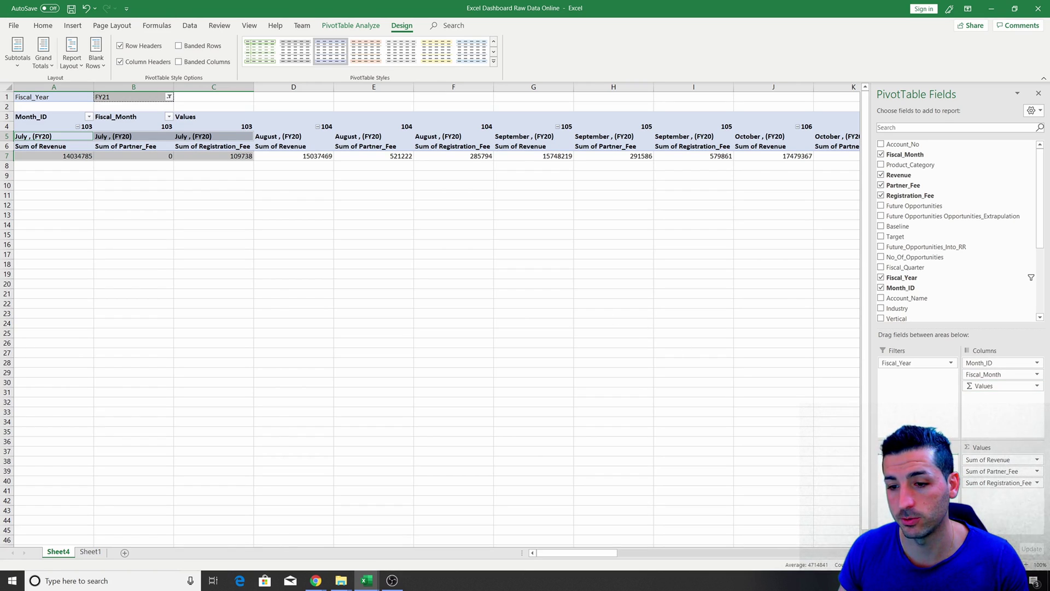
{"action": "left_click", "coordinate": [271, 243]}
{"action": "left_click_drag", "start_coordinate": [58, 148], "coordinate": [528, 146]}
{"action": "left_click_drag", "start_coordinate": [55, 156], "coordinate": [509, 148]}
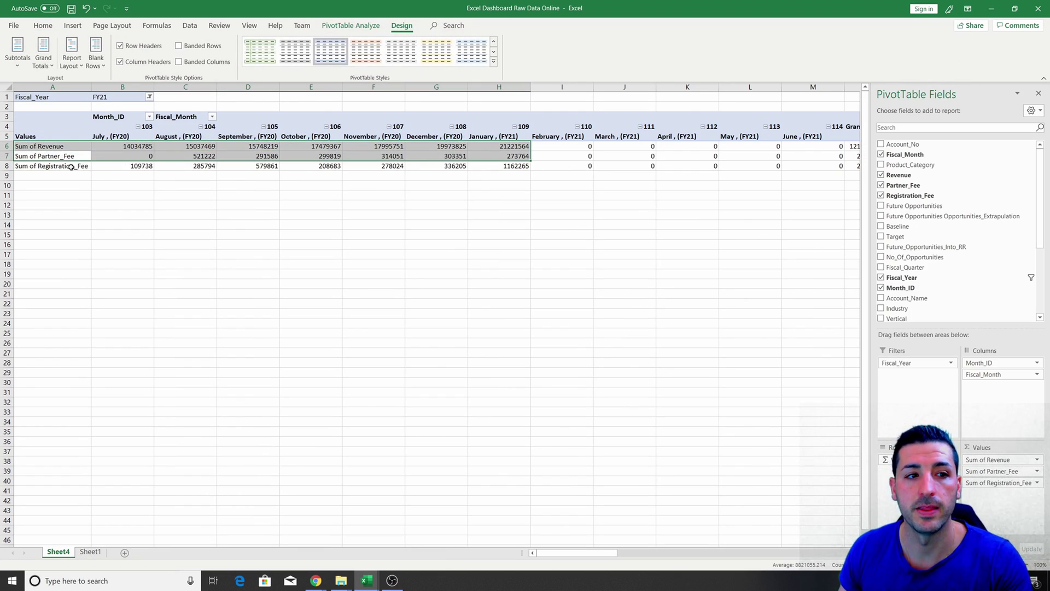
{"action": "left_click_drag", "start_coordinate": [71, 167], "coordinate": [498, 157]}
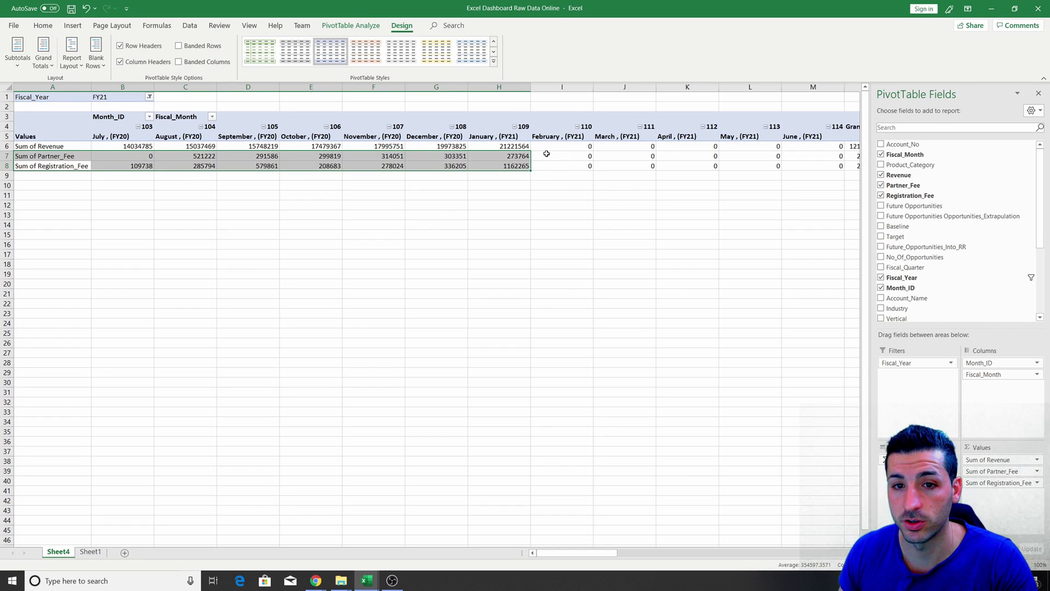
{"action": "left_click_drag", "start_coordinate": [557, 146], "coordinate": [827, 164]}
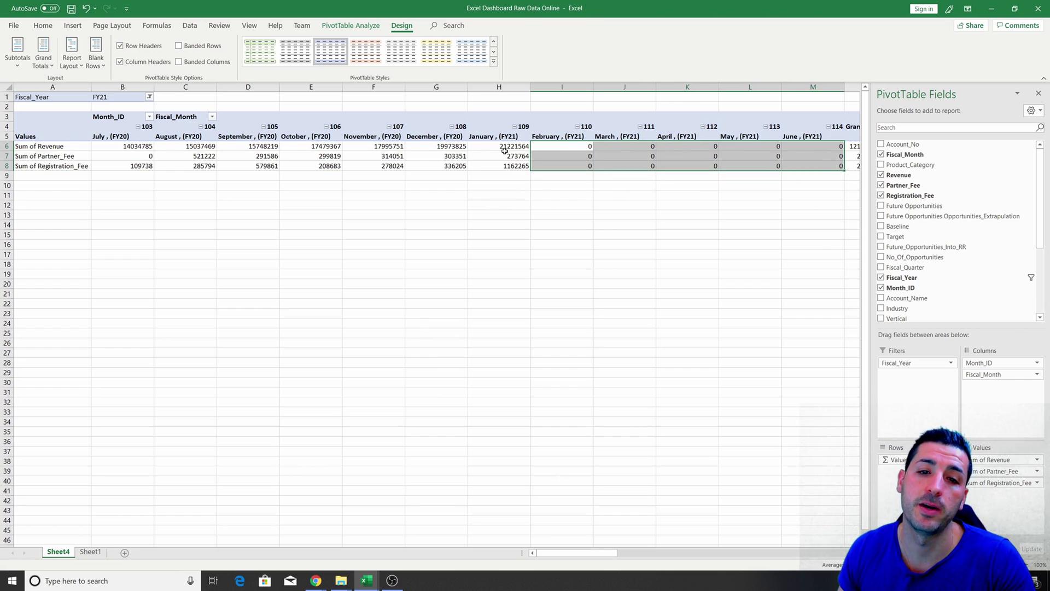
- Add Baseline to the PivotTable's values and check its row for July through January
{"action": "mouse_move", "coordinate": [510, 147]}
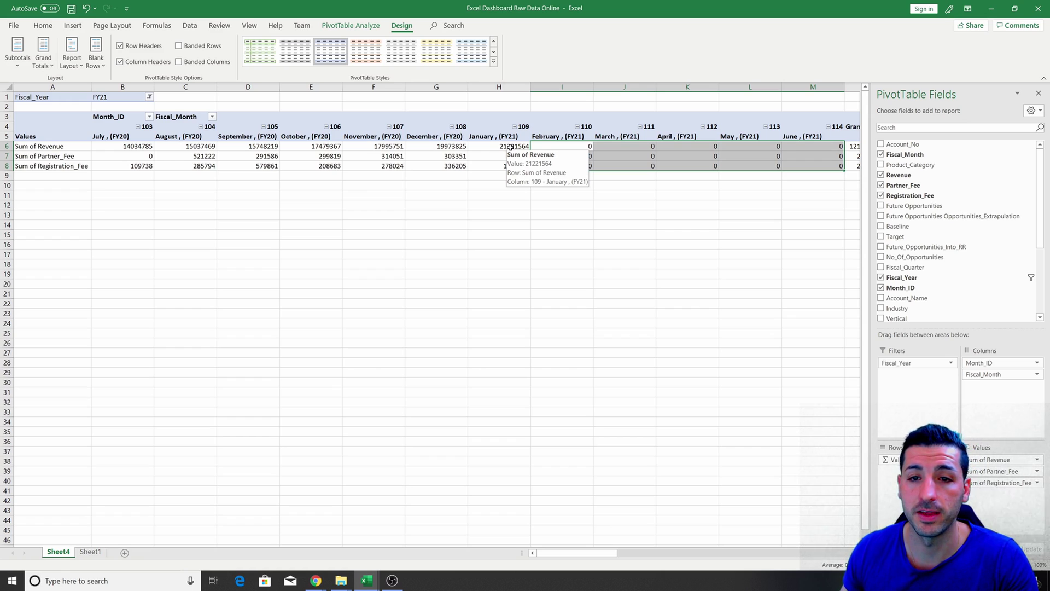
{"action": "left_click", "coordinate": [922, 227]}
{"action": "left_click", "coordinate": [624, 215]}
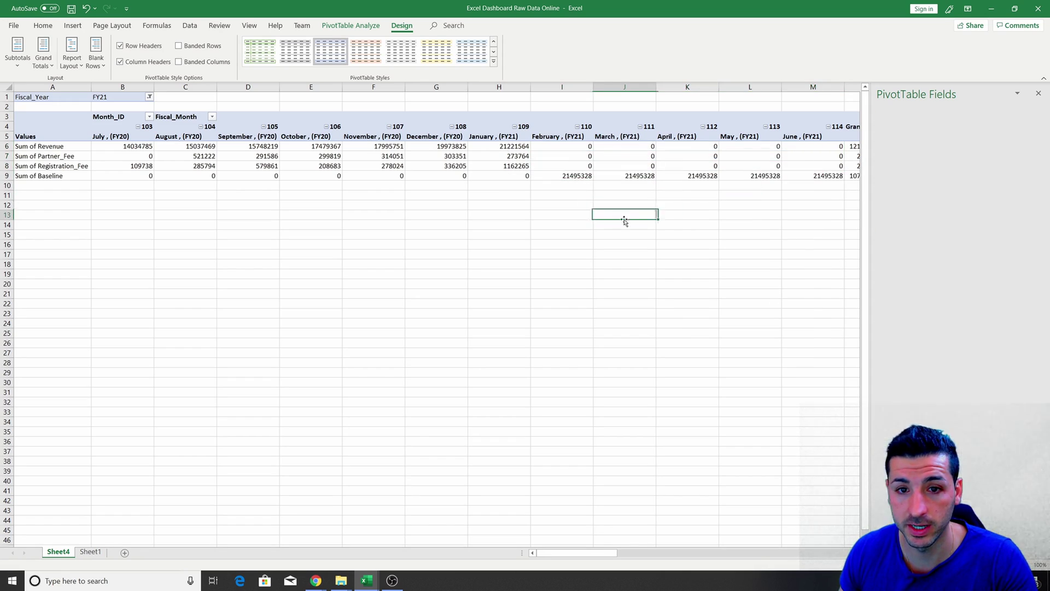
{"action": "left_click_drag", "start_coordinate": [130, 176], "coordinate": [502, 172]}
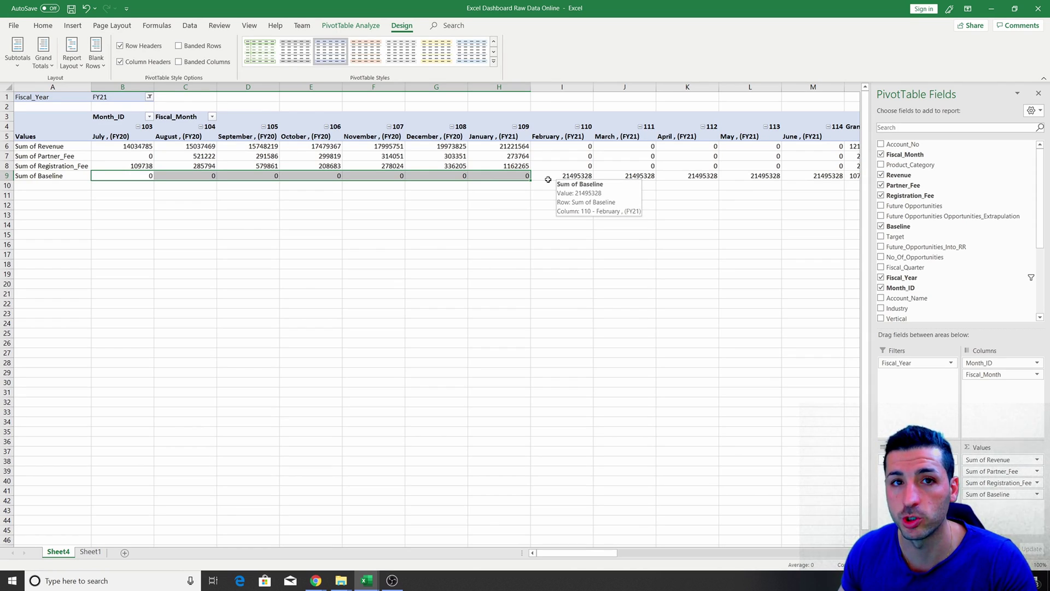
{"action": "left_click", "coordinate": [540, 156]}
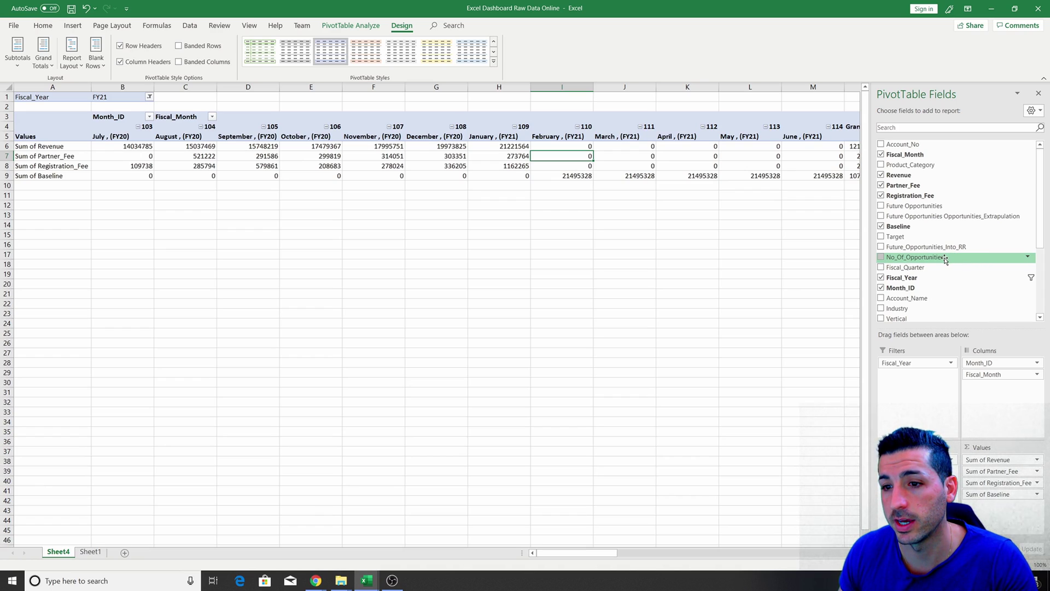
- Add Future Opportunities and Future_Opportunities_Into_RR to the PivotTable's values
{"action": "left_click_drag", "start_coordinate": [945, 261], "coordinate": [979, 254]}
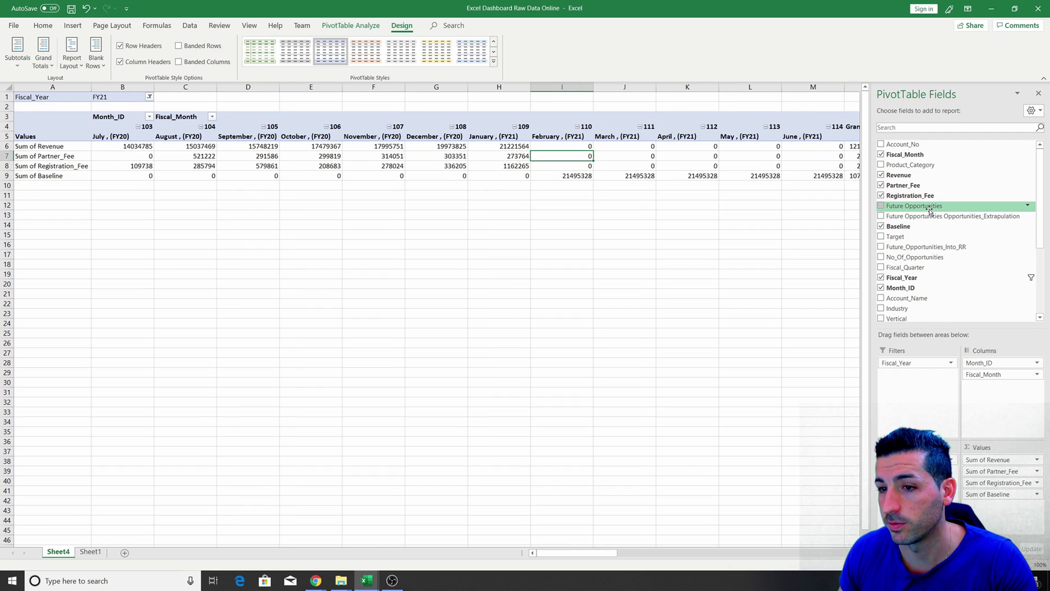
{"action": "left_click_drag", "start_coordinate": [924, 206], "coordinate": [1001, 512]}
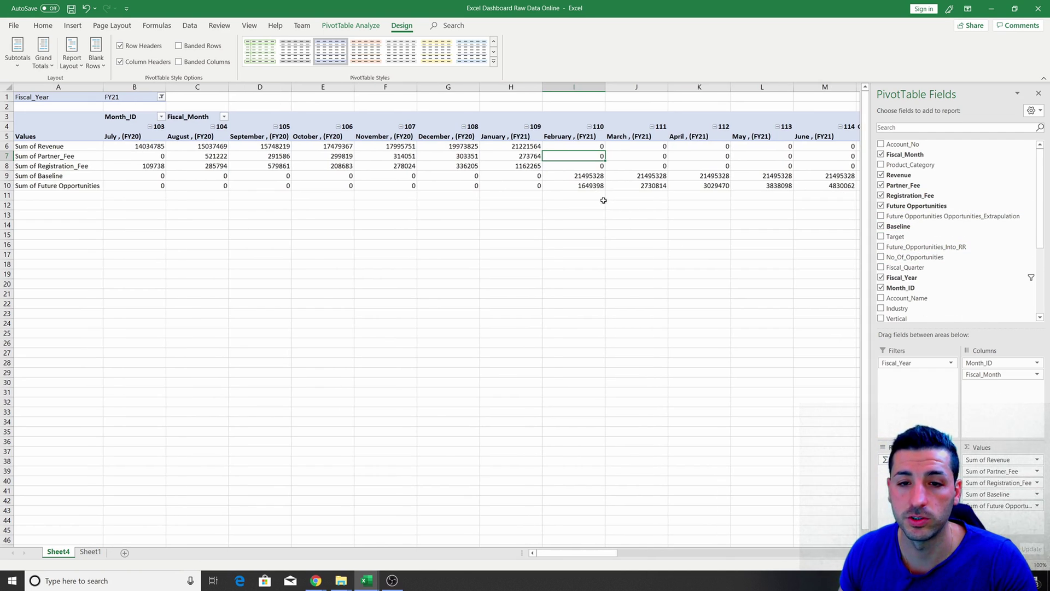
{"action": "left_click_drag", "start_coordinate": [583, 185], "coordinate": [809, 187]}
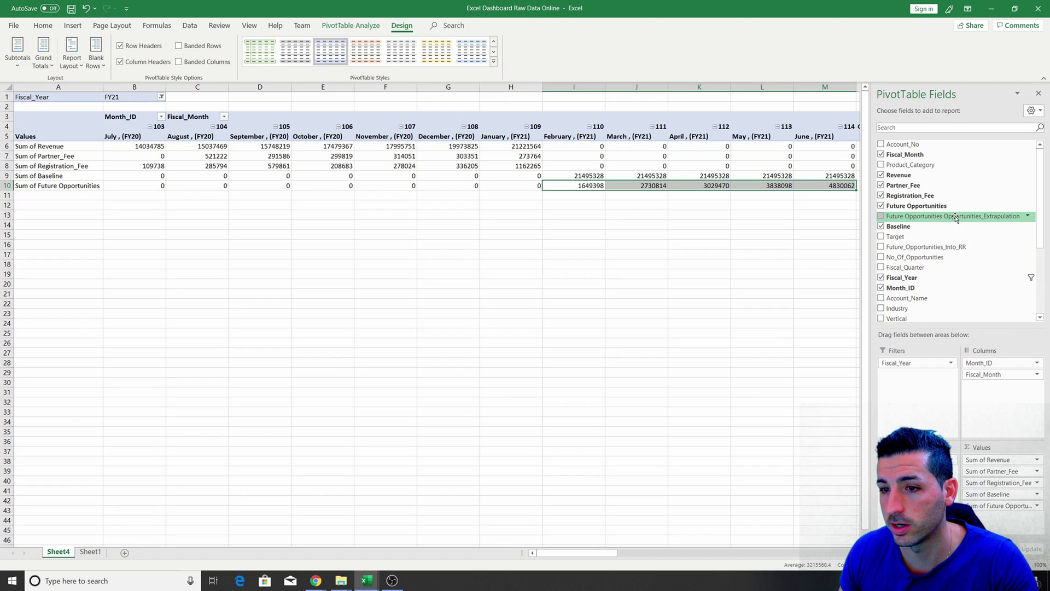
{"action": "left_click_drag", "start_coordinate": [926, 246], "coordinate": [1001, 519]}
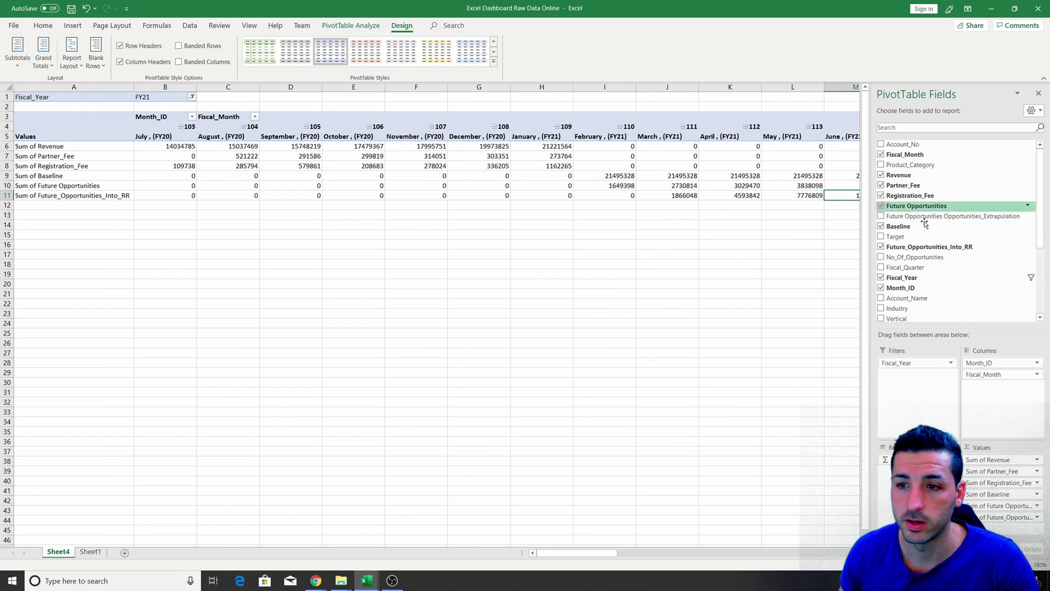
- Close the field list and format all PivotTable values, including Grand Total, as dollar Accounting without decimals
{"action": "left_click", "coordinate": [1038, 94]}
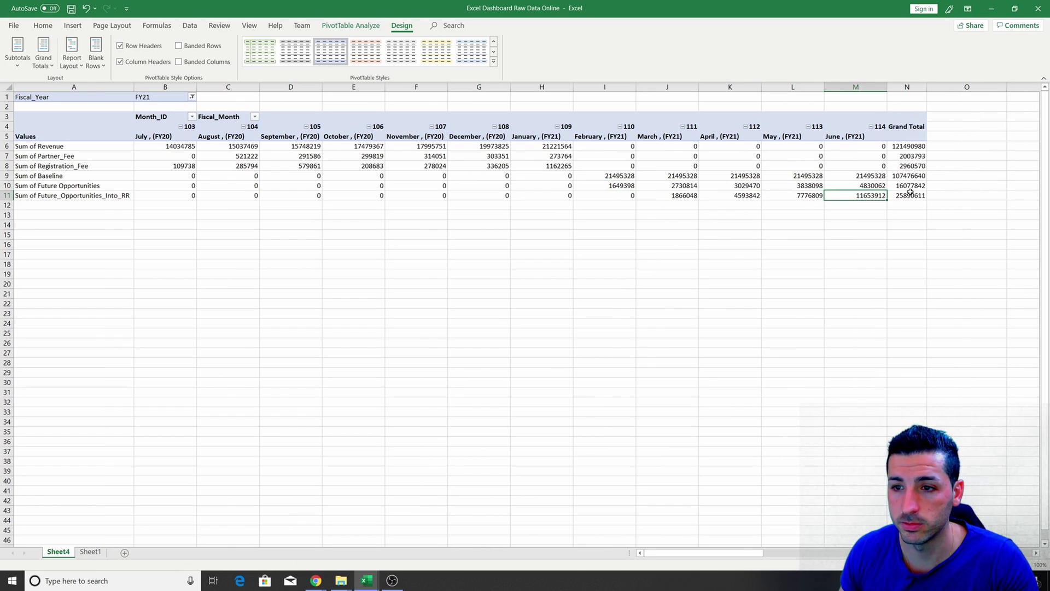
{"action": "mouse_move", "coordinate": [909, 195]}
{"action": "left_mouse_down"}
{"action": "mouse_move", "coordinate": [832, 174]}
{"action": "mouse_move", "coordinate": [175, 147]}
{"action": "left_mouse_up"}
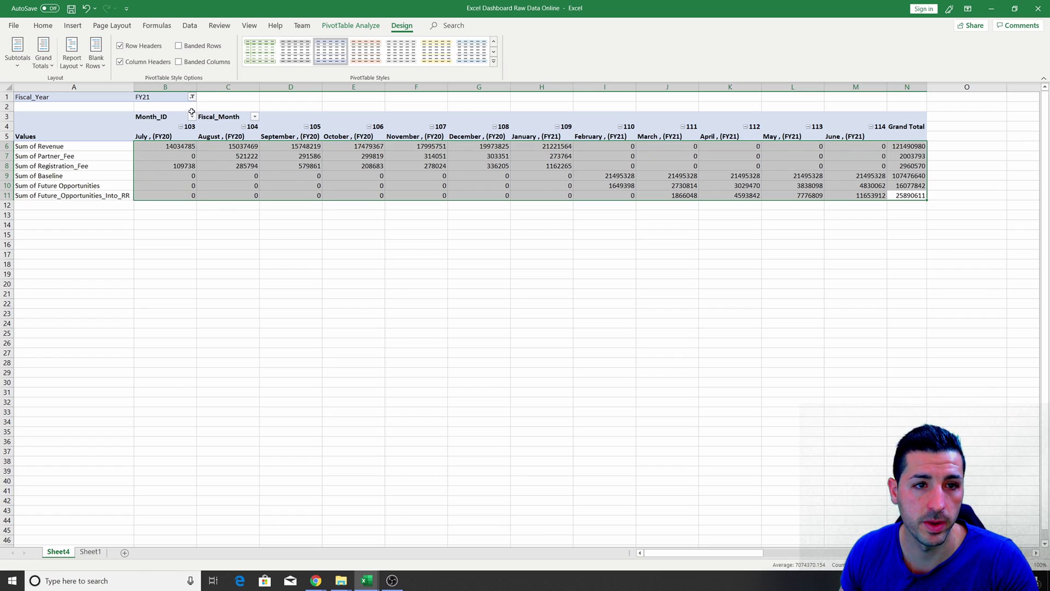
{"action": "left_click", "coordinate": [42, 25]}
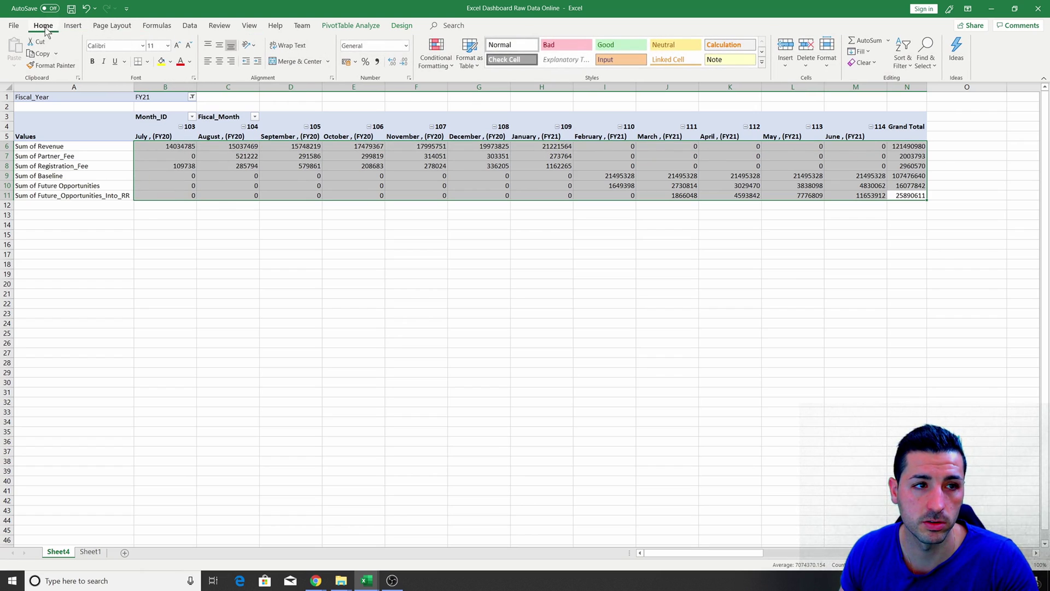
{"action": "left_click", "coordinate": [356, 61]}
{"action": "left_click", "coordinate": [378, 74]}
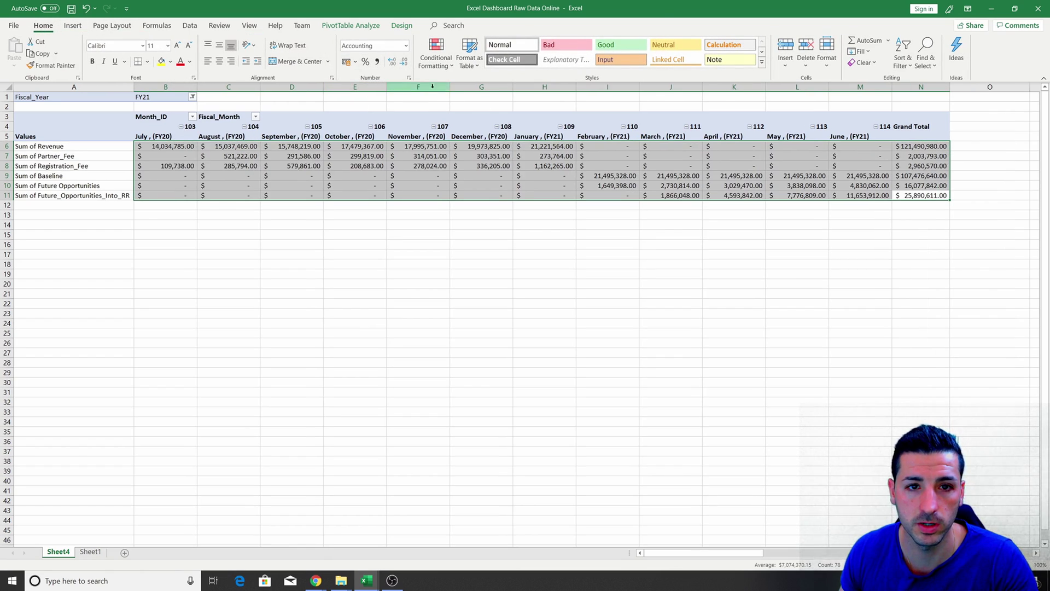
{"action": "left_click", "coordinate": [403, 61]}
{"action": "left_click", "coordinate": [404, 62]}
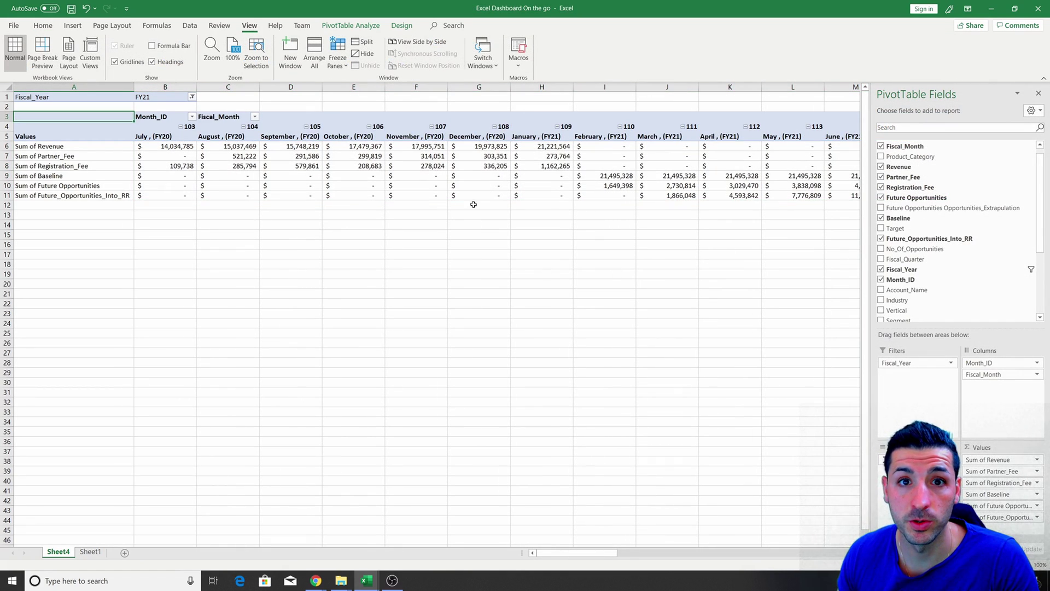
- Add Target to the PivotTable's values as the last row and deselect the PivotTable
{"action": "left_click", "coordinate": [479, 166]}
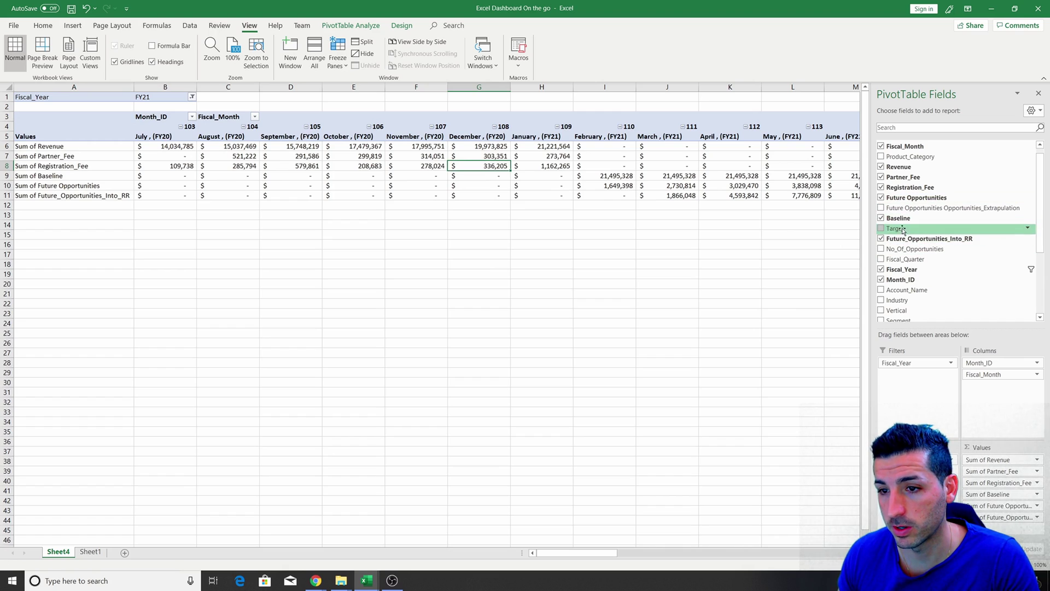
{"action": "left_click_drag", "start_coordinate": [897, 228], "coordinate": [1014, 526]}
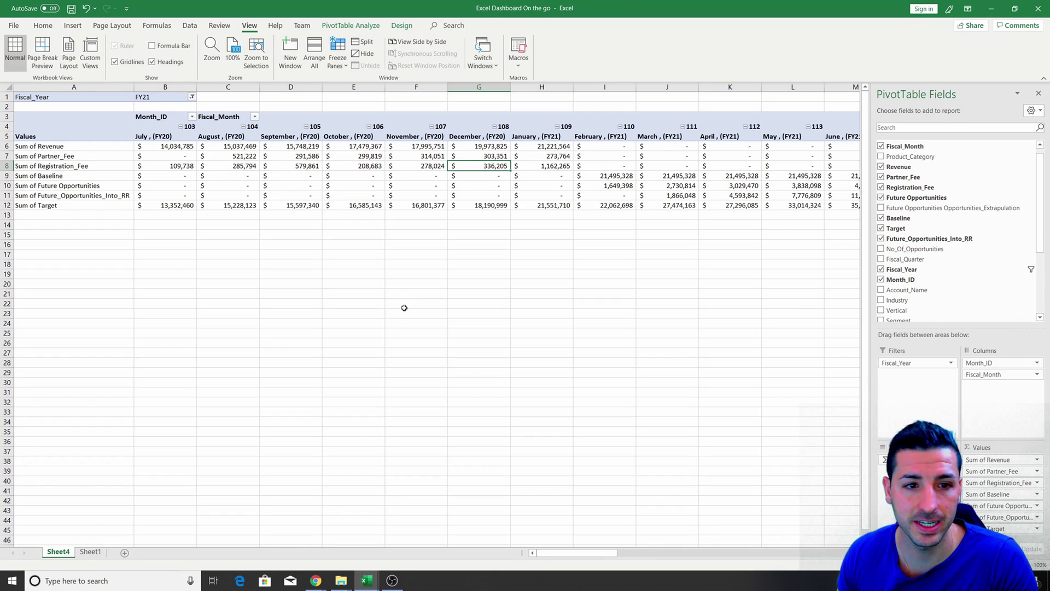
{"action": "left_click", "coordinate": [183, 242]}
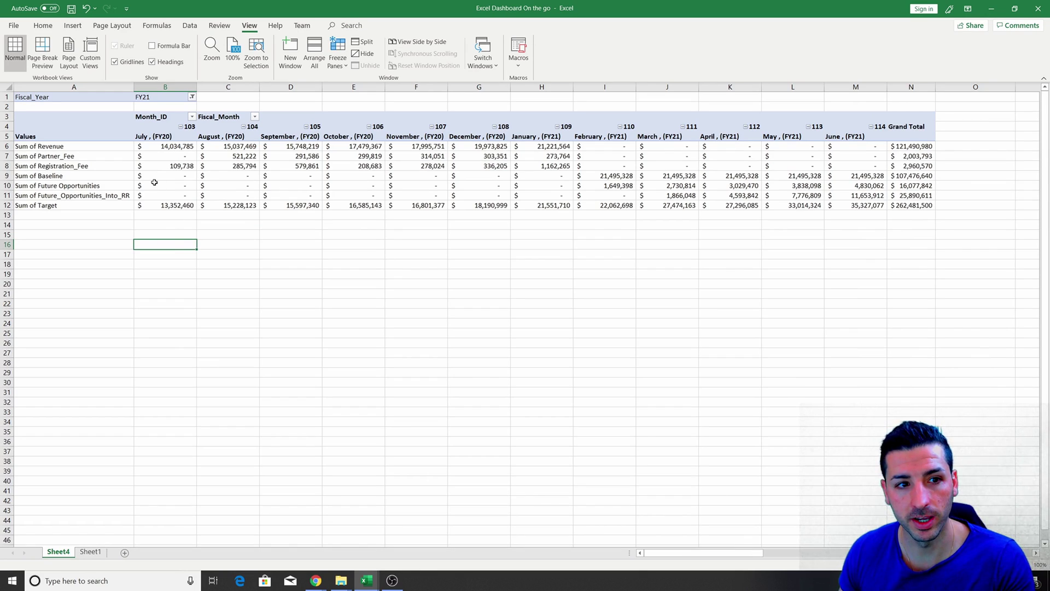
- Examine the July and August values from Revenue through Future_Opportunities_Into_RR, plus the empty range A14:L23 below the PivotTable
{"action": "left_click_drag", "start_coordinate": [170, 194], "coordinate": [166, 146]}
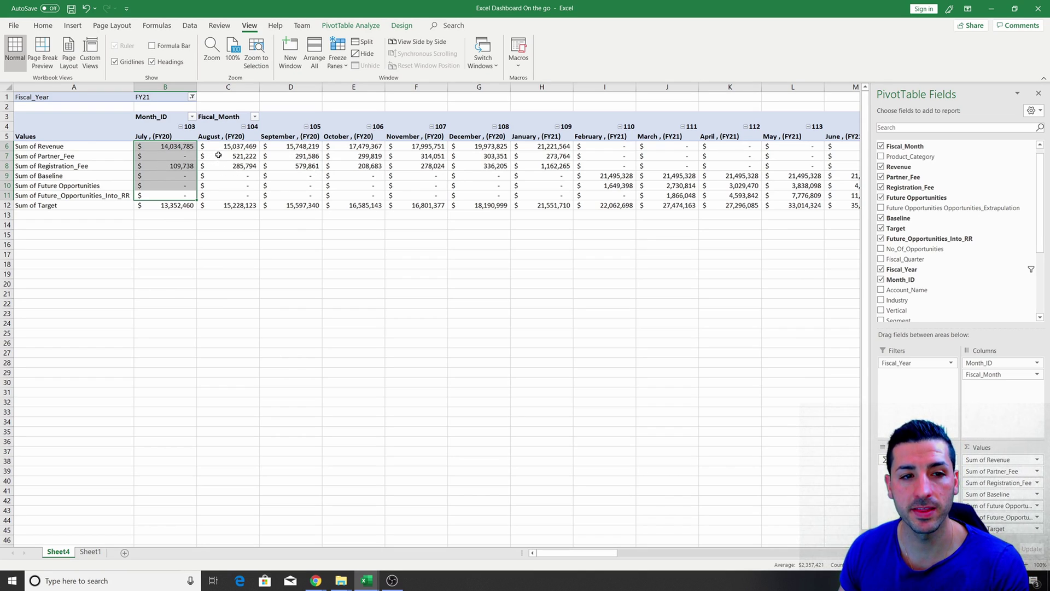
{"action": "left_click_drag", "start_coordinate": [218, 146], "coordinate": [241, 198]}
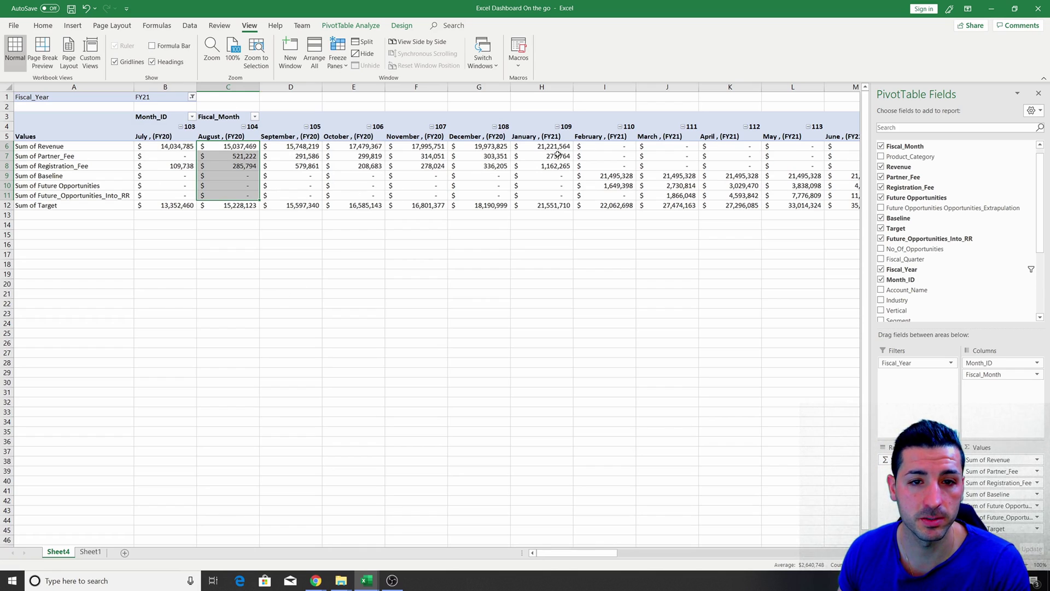
{"action": "left_click_drag", "start_coordinate": [69, 225], "coordinate": [818, 310]}
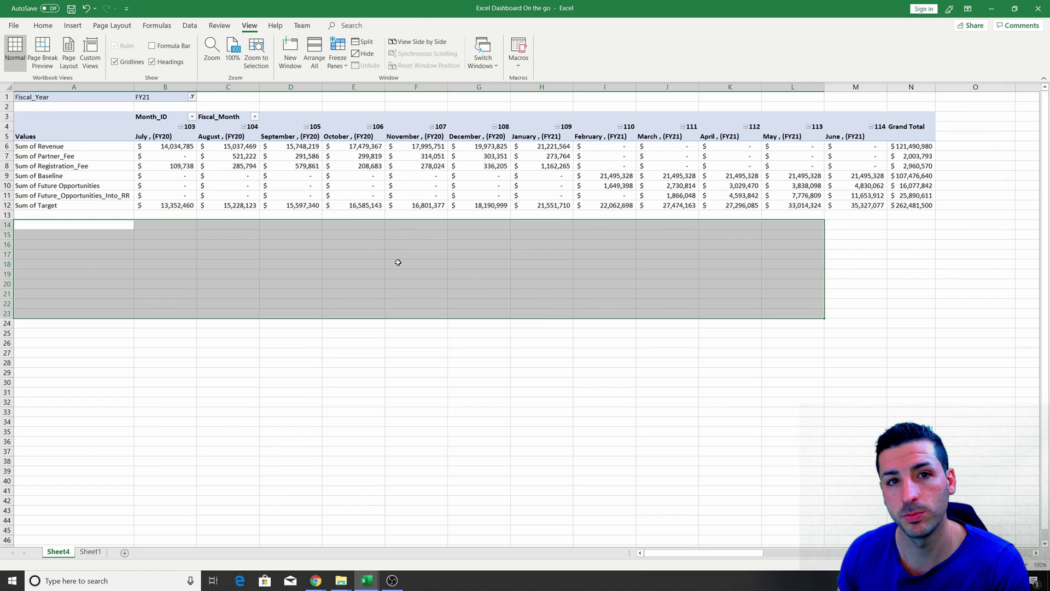
{"action": "left_click", "coordinate": [379, 190]}
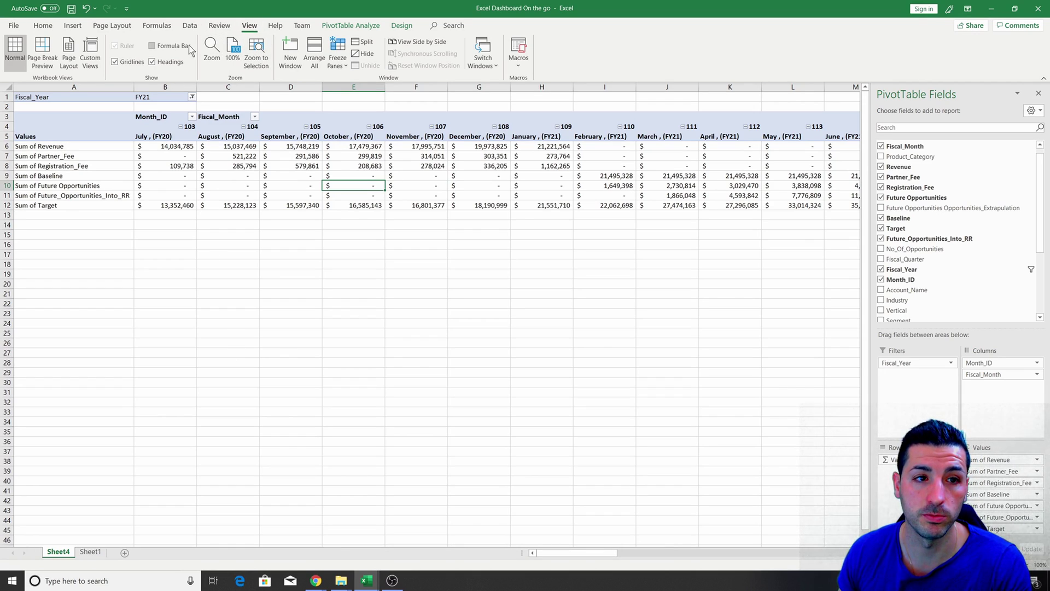
- Show the formula bar and hide the gridlines on the PivotTable sheet, leaving an empty cell below the table selected
{"action": "left_click", "coordinate": [153, 46]}
{"action": "left_click", "coordinate": [193, 96]}
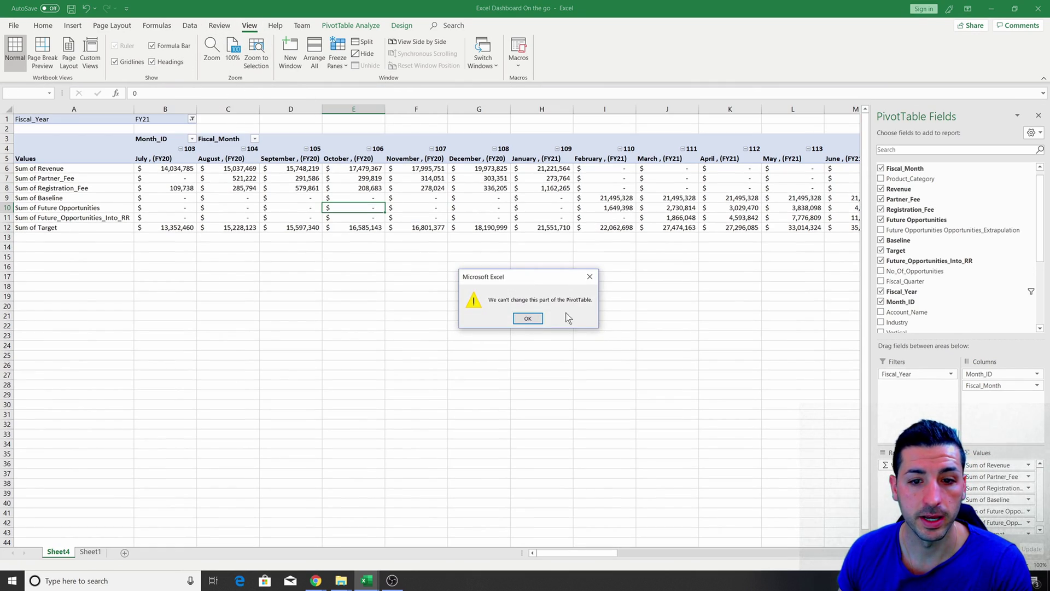
{"action": "left_click", "coordinate": [528, 317]}
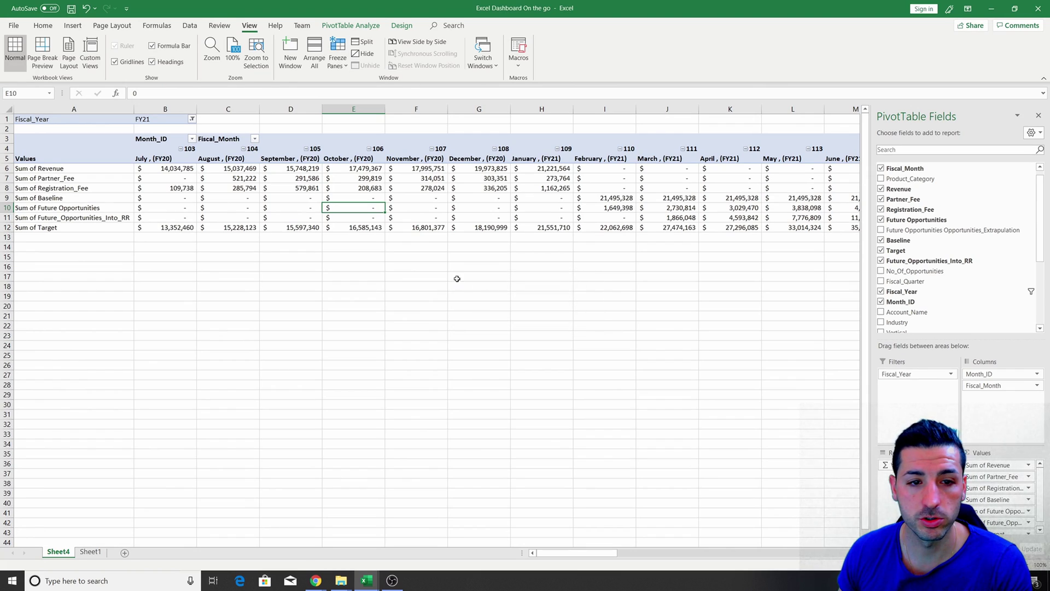
{"action": "left_click", "coordinate": [134, 63]}
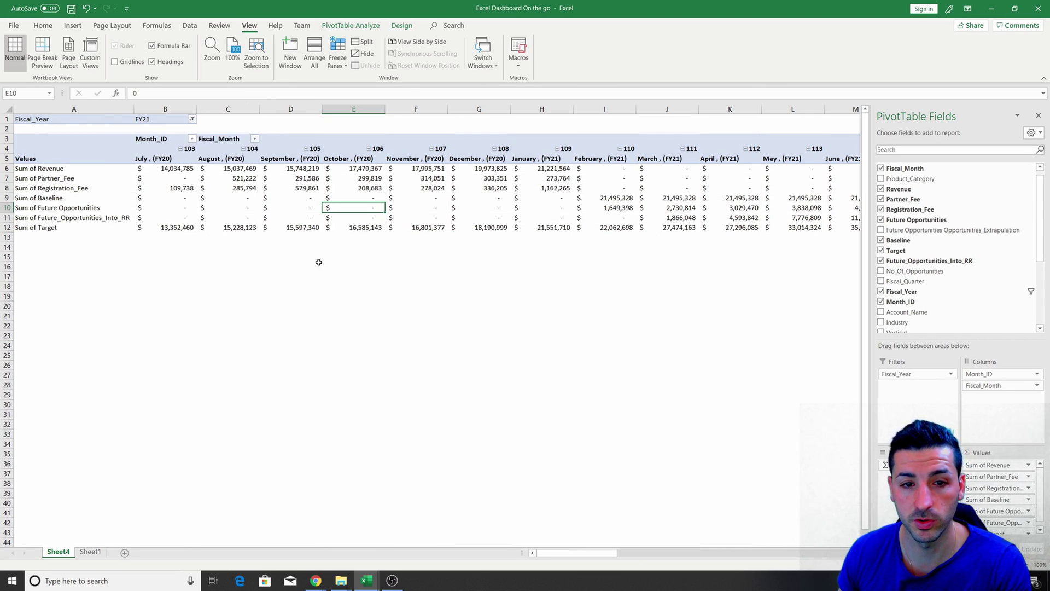
{"action": "left_click", "coordinate": [329, 278]}
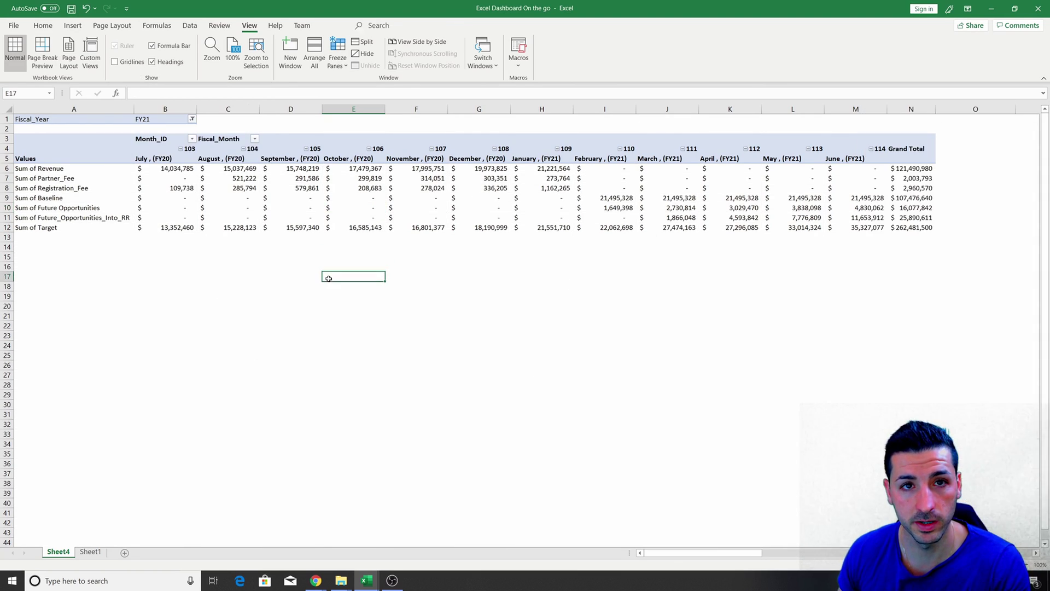
- Rename the PivotTable sheet as Pivot Raw Data
{"action": "double_click", "coordinate": [57, 553]}
{"action": "type", "text": "Ra"}
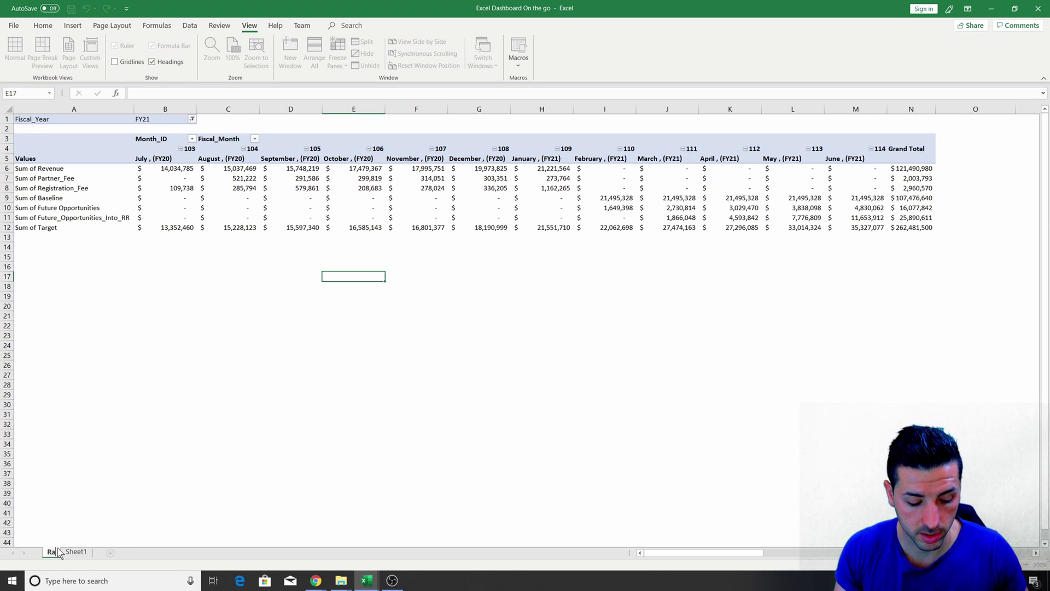
{"action": "type", "text": "ivot Raw"}
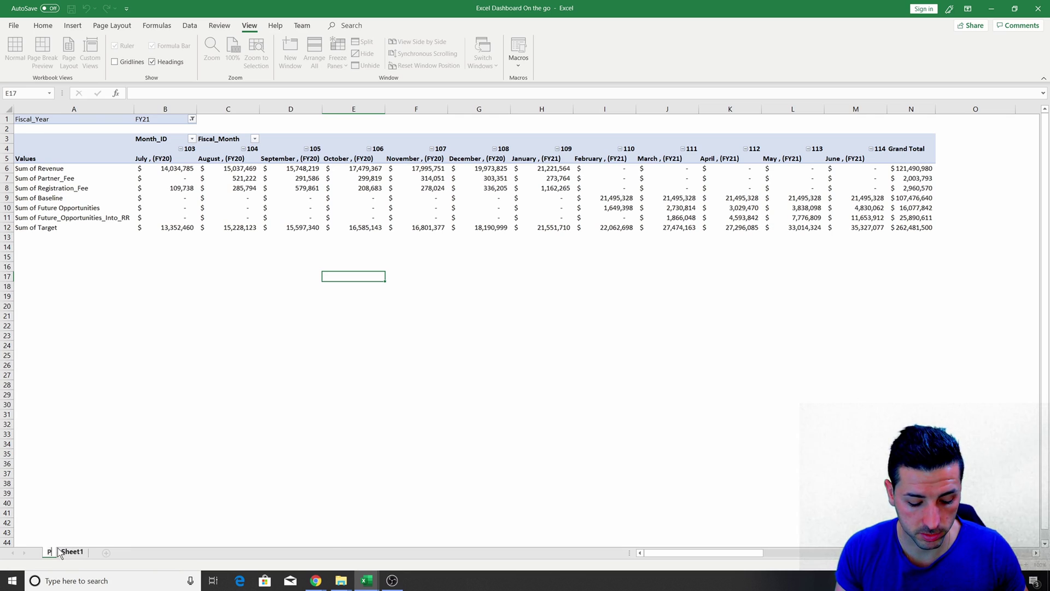
{"action": "type", "text": " Data"}
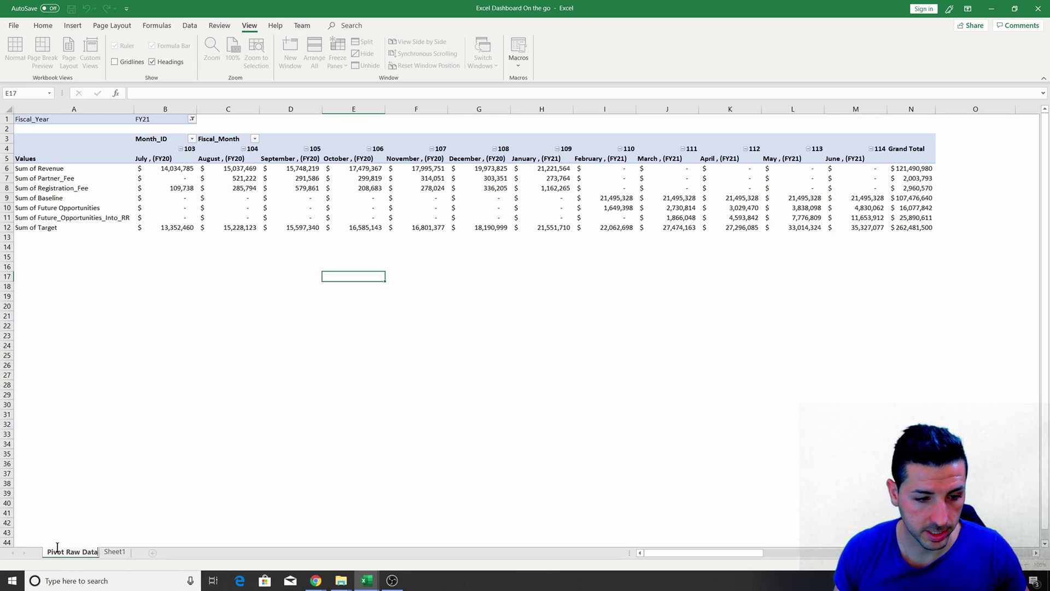
- Rename Sheet1 as Raw Data and return to an empty cell on the Pivot Raw Data sheet
{"action": "left_click", "coordinate": [118, 552]}
{"action": "double_click", "coordinate": [124, 551]}
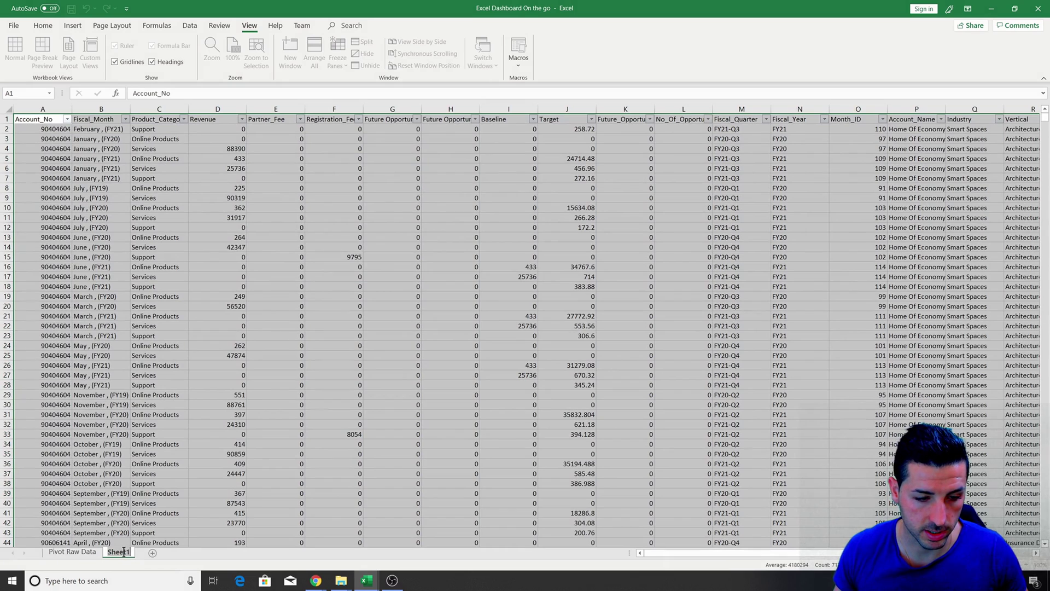
{"action": "type", "text": "Raw Data"}
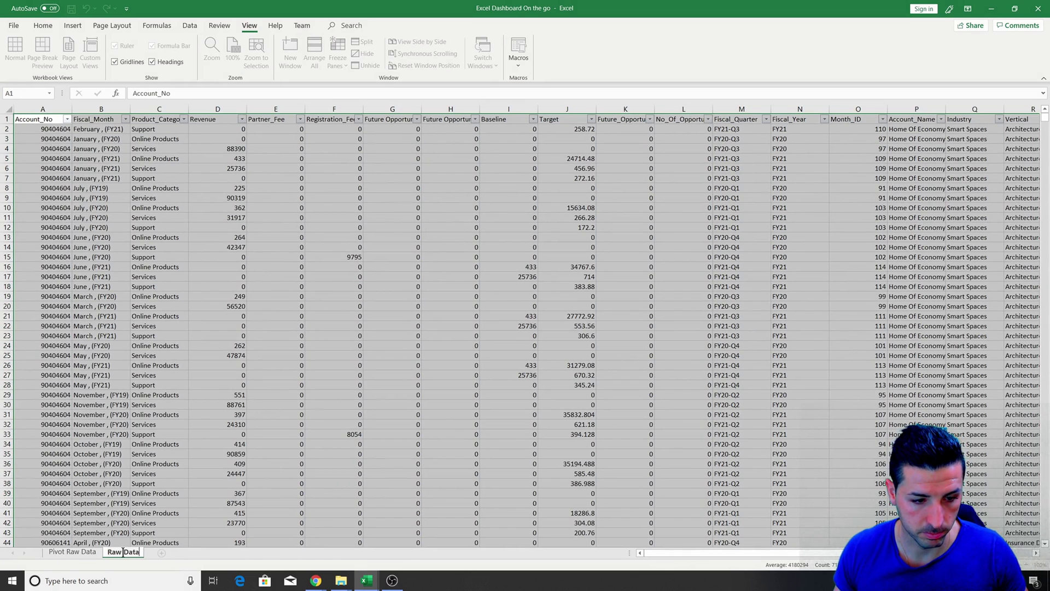
{"action": "left_click", "coordinate": [74, 552]}
{"action": "left_click", "coordinate": [223, 306]}
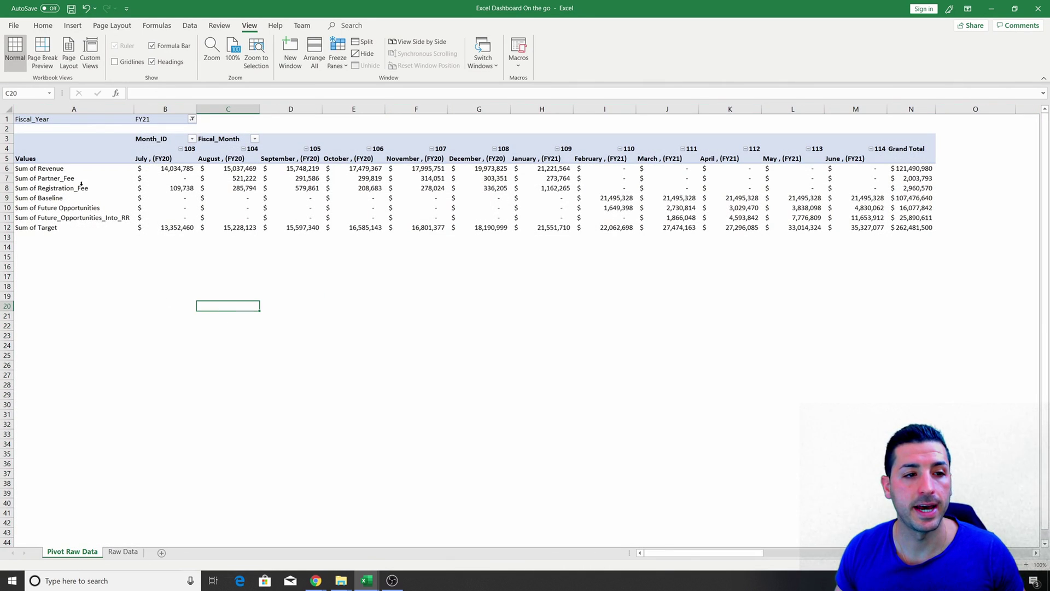
- Copy the PivotTable's row labels from A6:A12 and paste them starting at A17
{"action": "left_click_drag", "start_coordinate": [79, 169], "coordinate": [99, 219]}
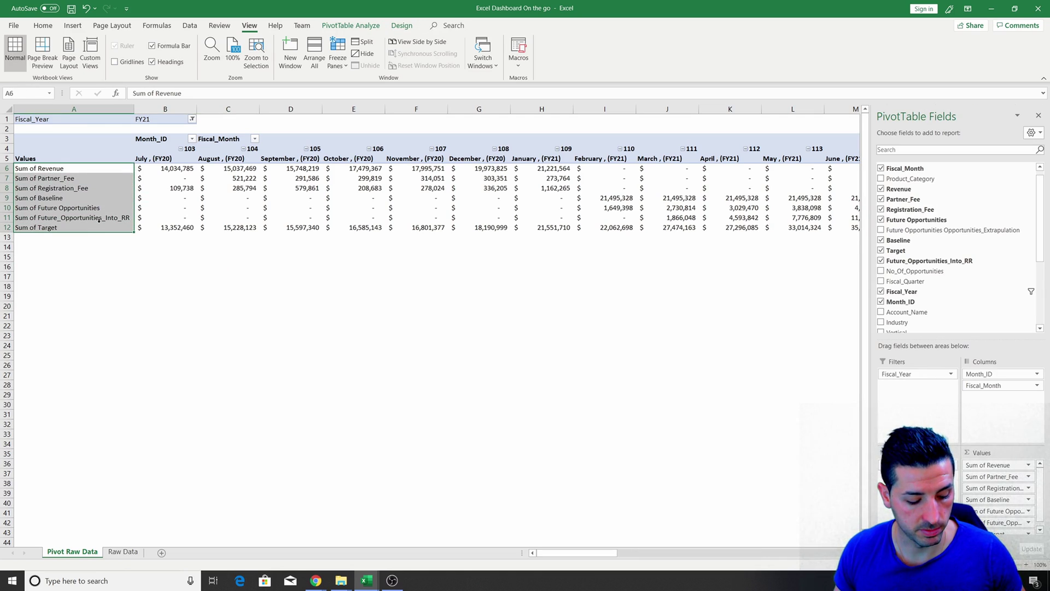
{"action": "key", "text": "ctrl+c"}
{"action": "left_click", "coordinate": [70, 276]}
{"action": "key", "text": "ctrl+v"}
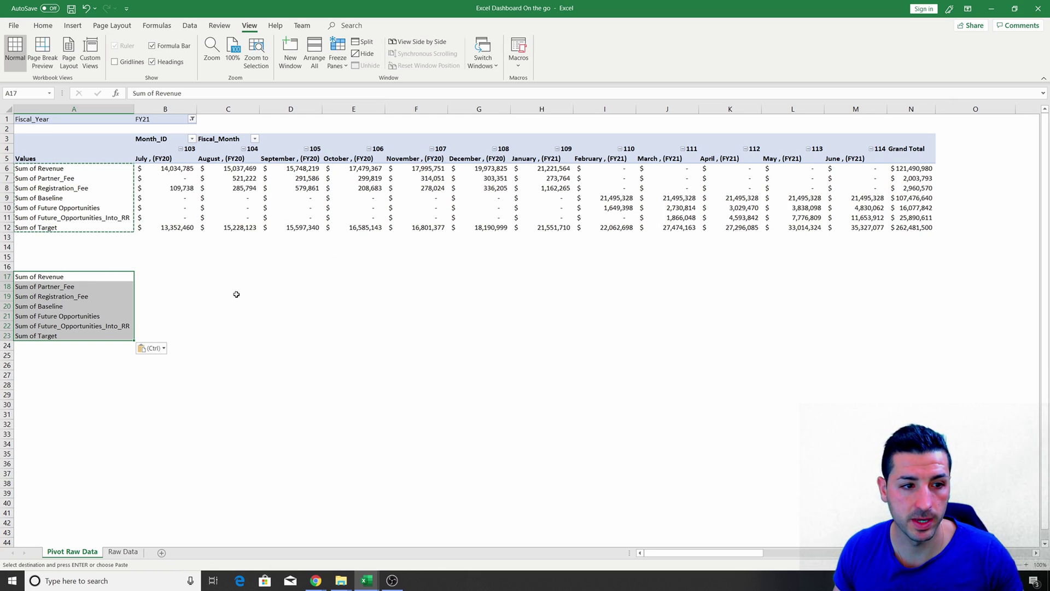
- Remove the "Sum of" prefix from the copied label in A17 so it reads Revenue
{"action": "left_click", "coordinate": [103, 285]}
{"action": "left_click", "coordinate": [104, 276]}
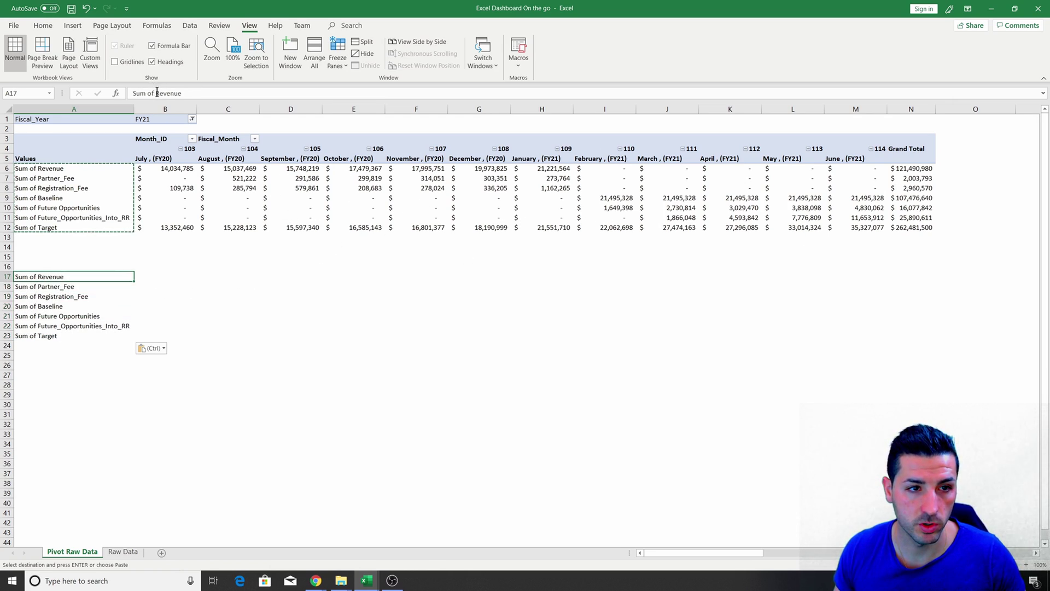
{"action": "left_click", "coordinate": [132, 93]}
{"action": "key", "text": "Delete"}
{"action": "key", "text": "Delete"}
{"action": "key", "text": "Delete"}
{"action": "key", "text": "Delete"}
{"action": "key", "text": "Delete"}
{"action": "key", "text": "Delete"}
{"action": "key", "text": "Delete"}
{"action": "key", "text": "Return"}
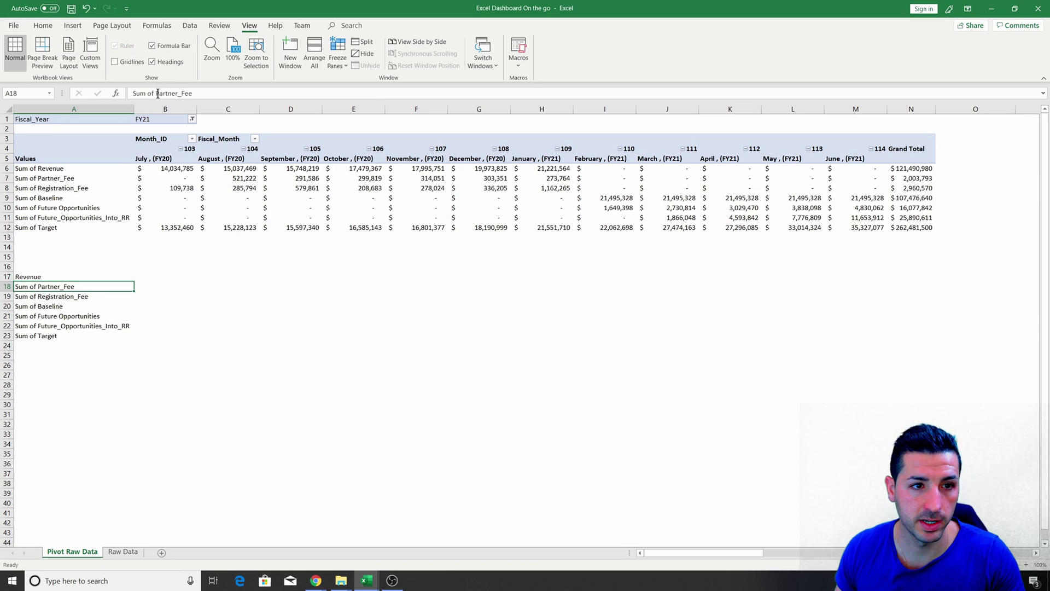
- Strip "Sum of" from the copied labels in A18:A22, from Partner_Fee down to Future_Opportunities_Into_RR
{"action": "left_click", "coordinate": [156, 94]}
{"action": "key", "text": "Delete"}
{"action": "mouse_move", "coordinate": [142, 94]}
{"action": "left_mouse_down"}
{"action": "mouse_move", "coordinate": [101, 96]}
{"action": "mouse_move", "coordinate": [131, 94]}
{"action": "left_mouse_up"}
{"action": "key", "text": "Return"}
{"action": "left_click", "coordinate": [154, 94]}
{"action": "key", "text": "Delete"}
{"action": "key", "text": "Return"}
{"action": "key", "text": "Delete"}
{"action": "key", "text": "Return"}
{"action": "key", "text": "Delete"}
{"action": "key", "text": "Return"}
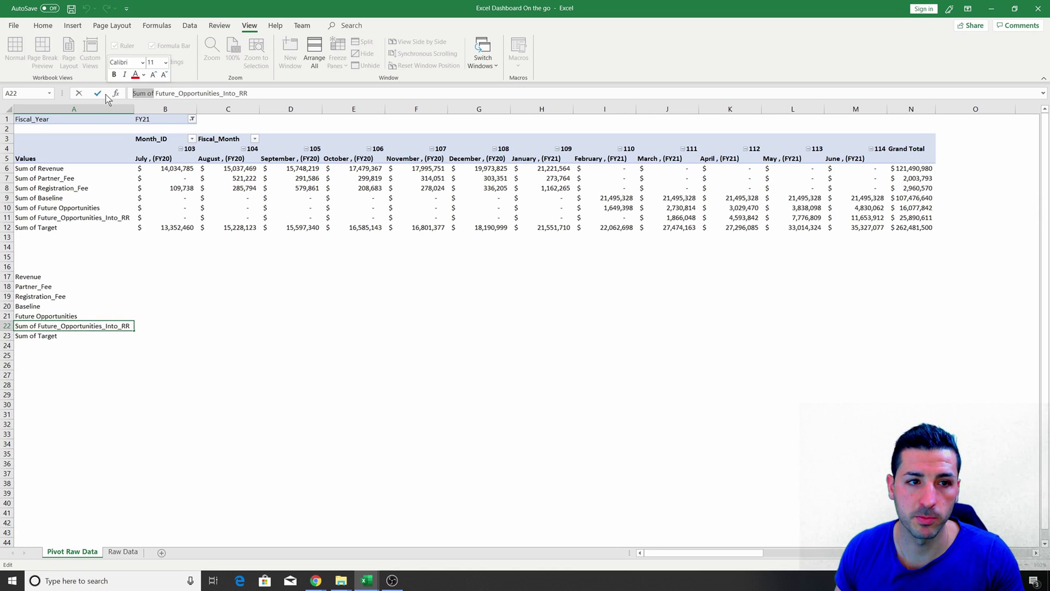
{"action": "key", "text": "Delete"}
{"action": "key", "text": "Return"}
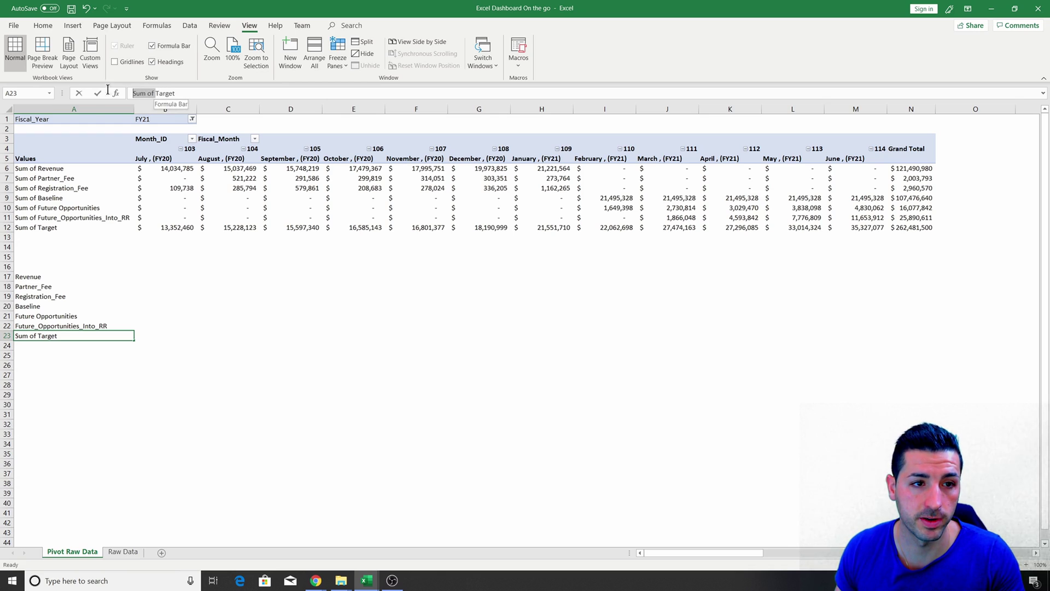
- Shorten the last copied label in A23 to Target
{"action": "left_click", "coordinate": [155, 93]}
{"action": "key", "text": "BackSpace"}
{"action": "key", "text": "BackSpace"}
{"action": "key", "text": "BackSpace"}
{"action": "key", "text": "BackSpace"}
{"action": "key", "text": "BackSpace"}
{"action": "key", "text": "BackSpace"}
{"action": "key", "text": "BackSpace"}
{"action": "key", "text": "Return"}
- Replace the underscores with spaces in A18 and A19 so the labels read Partner Fee and Registration Fee
{"action": "left_click", "coordinate": [52, 286]}
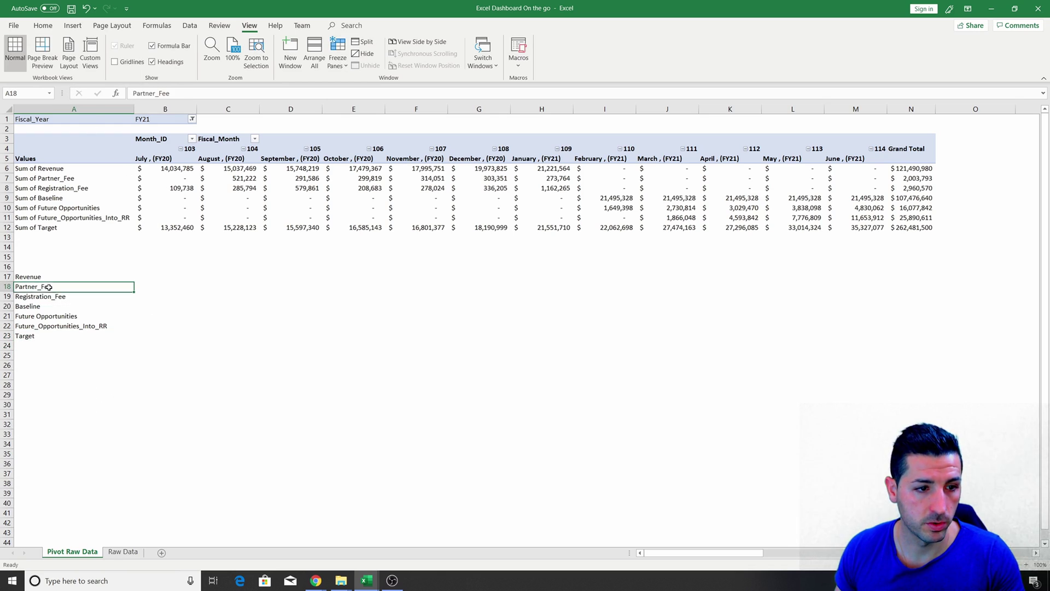
{"action": "left_click", "coordinate": [156, 93]}
{"action": "key", "text": "Delete"}
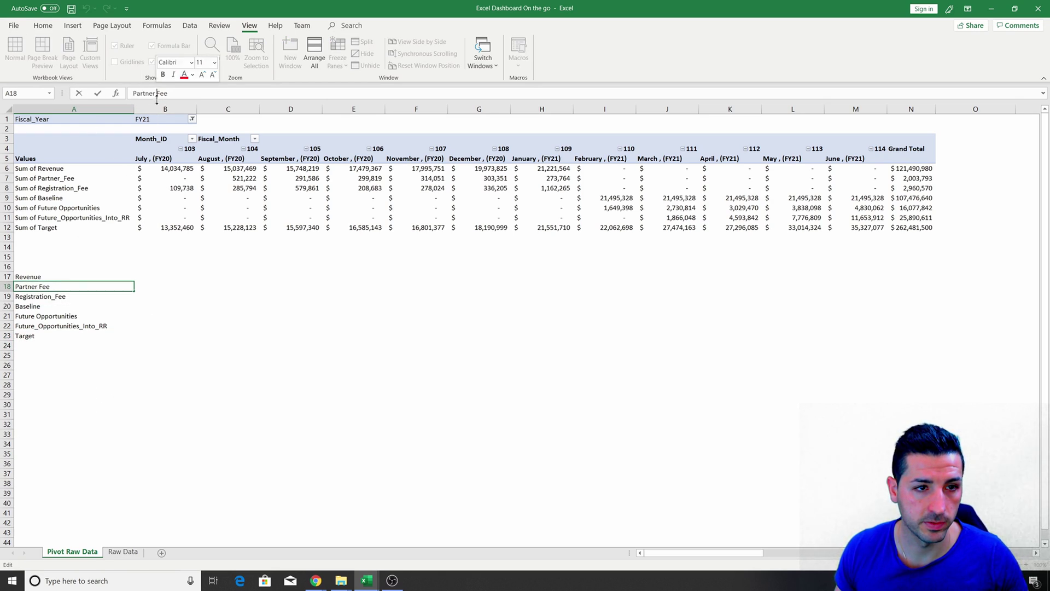
{"action": "key", "text": "Return"}
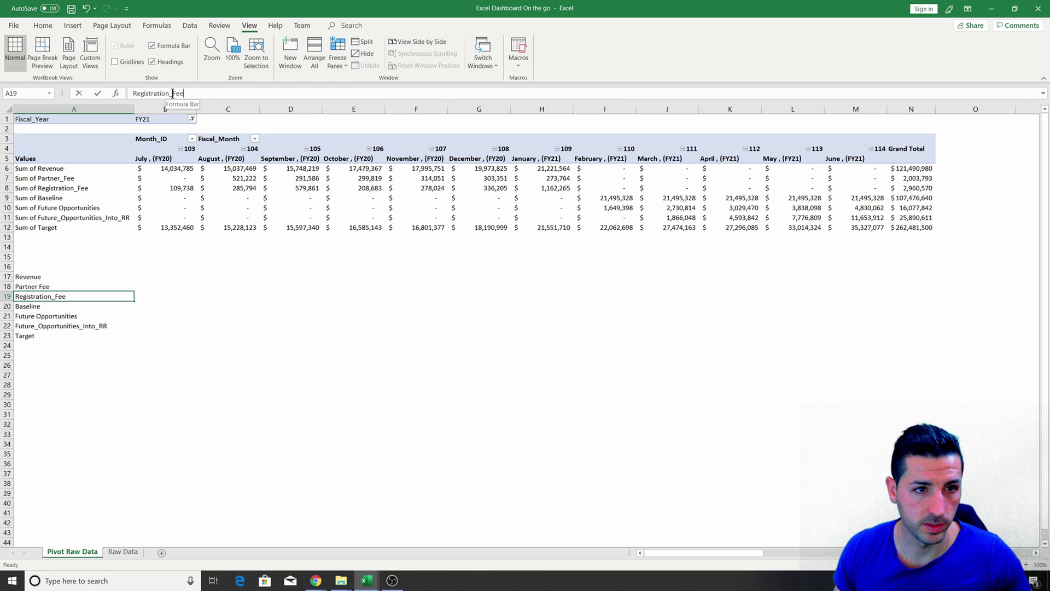
{"action": "left_click", "coordinate": [172, 93]}
{"action": "key", "text": "Delete"}
{"action": "key", "text": "Return"}
{"action": "key", "text": "Return"}
{"action": "key", "text": "Return"}
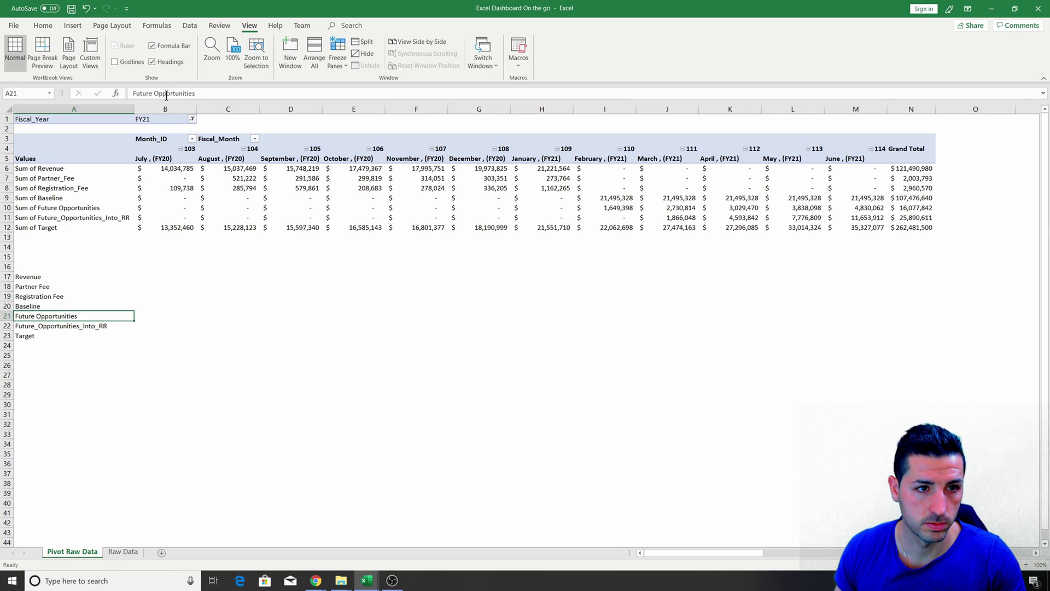
- Reword the label in A22 as Future Opps Into RR
{"action": "left_click", "coordinate": [156, 93]}
{"action": "key", "text": "Delete"}
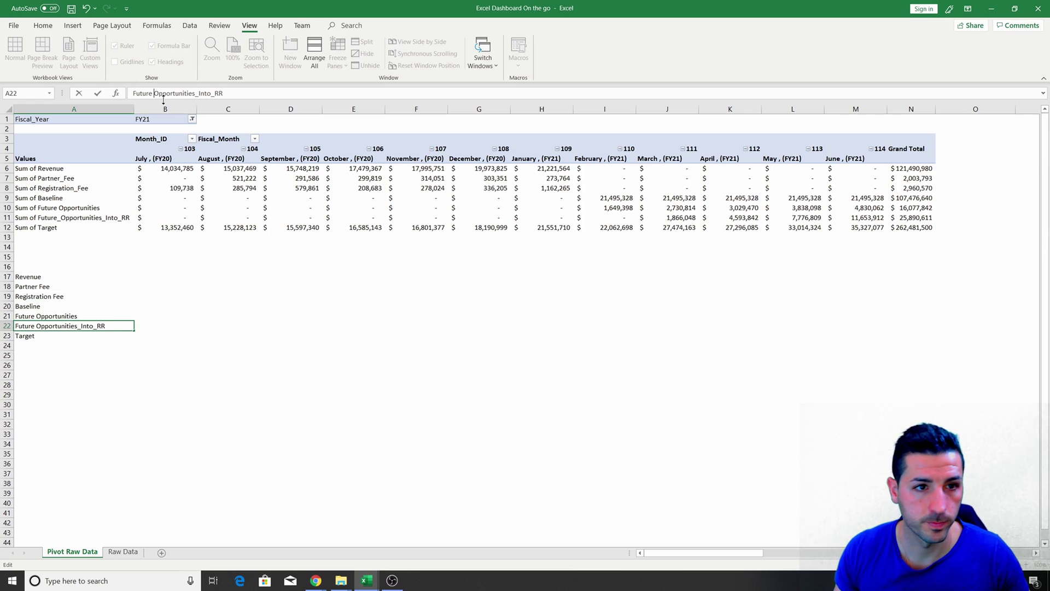
{"action": "left_click_drag", "start_coordinate": [164, 93], "coordinate": [185, 94]}
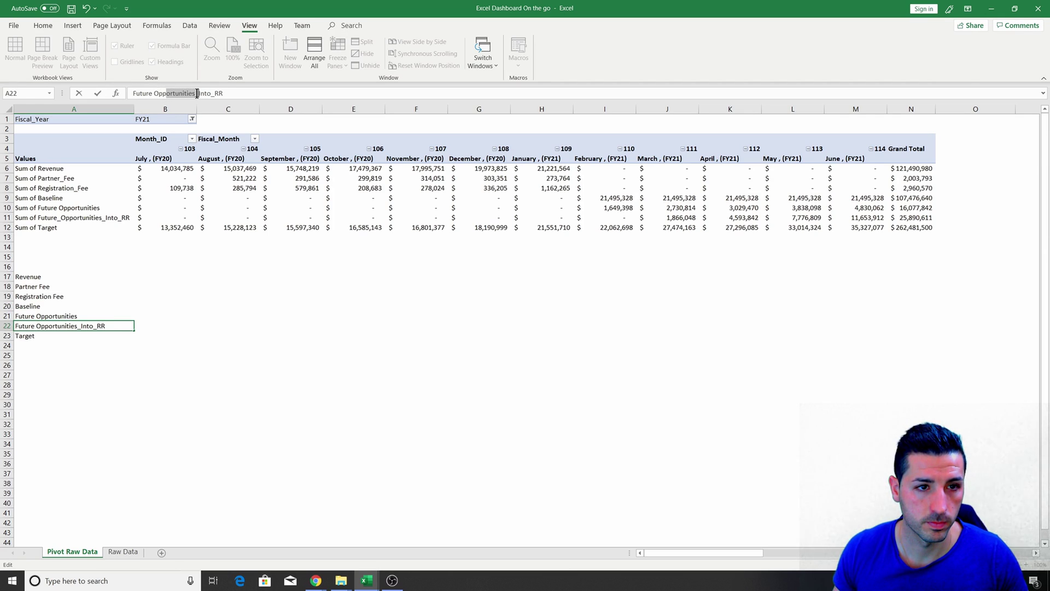
{"action": "type", "text": "Opps"}
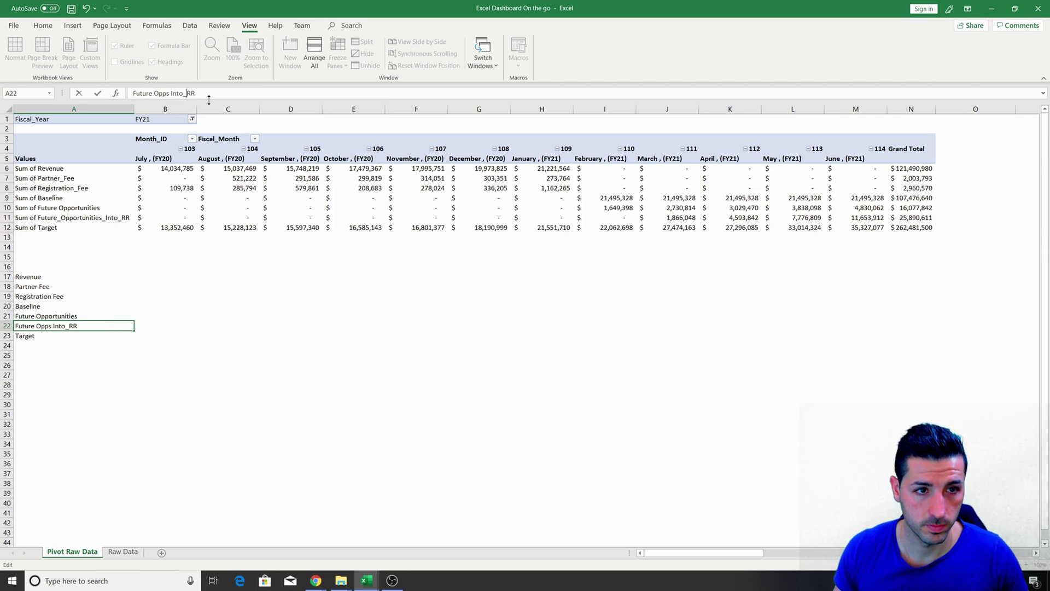
{"action": "key", "text": "BackSpace"}
{"action": "key", "text": "Return"}
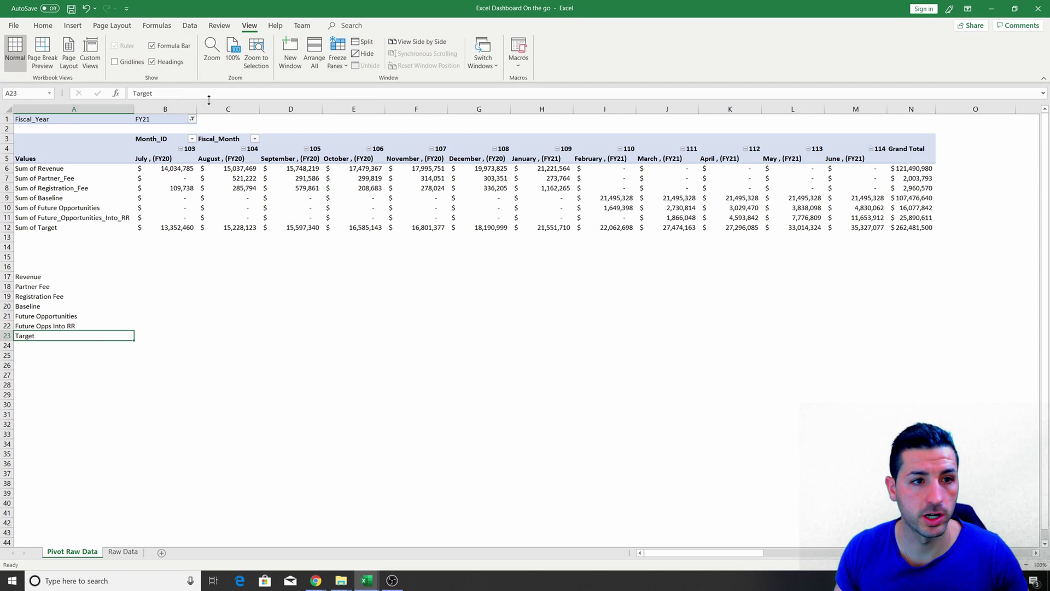
- Link B16 to the July header with =B5 and fill the formula across to M16 for the months through June
{"action": "left_click", "coordinate": [61, 286]}
{"action": "left_click", "coordinate": [58, 276]}
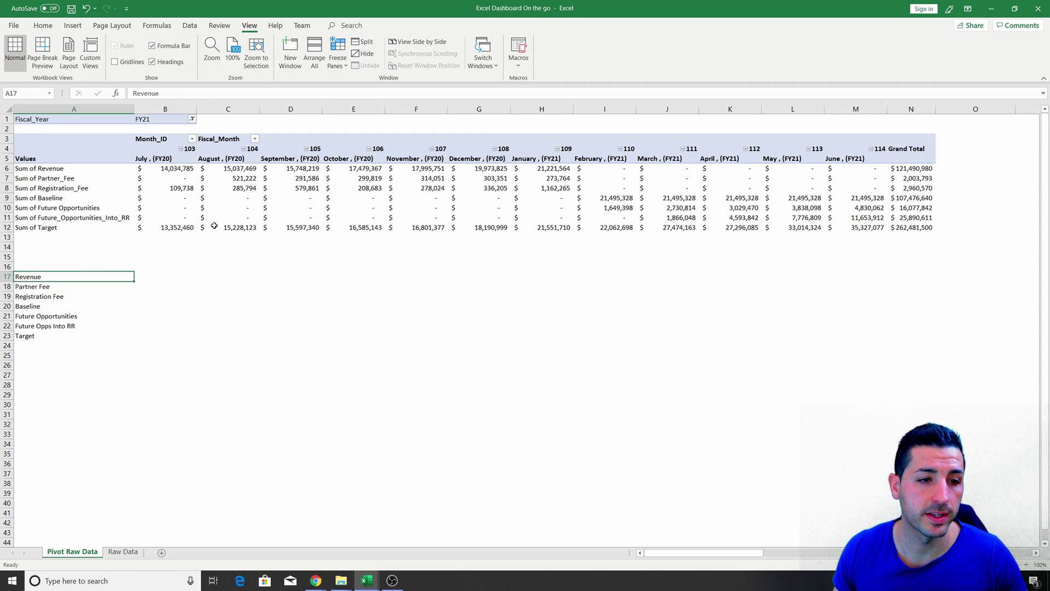
{"action": "left_click_drag", "start_coordinate": [161, 163], "coordinate": [833, 159]}
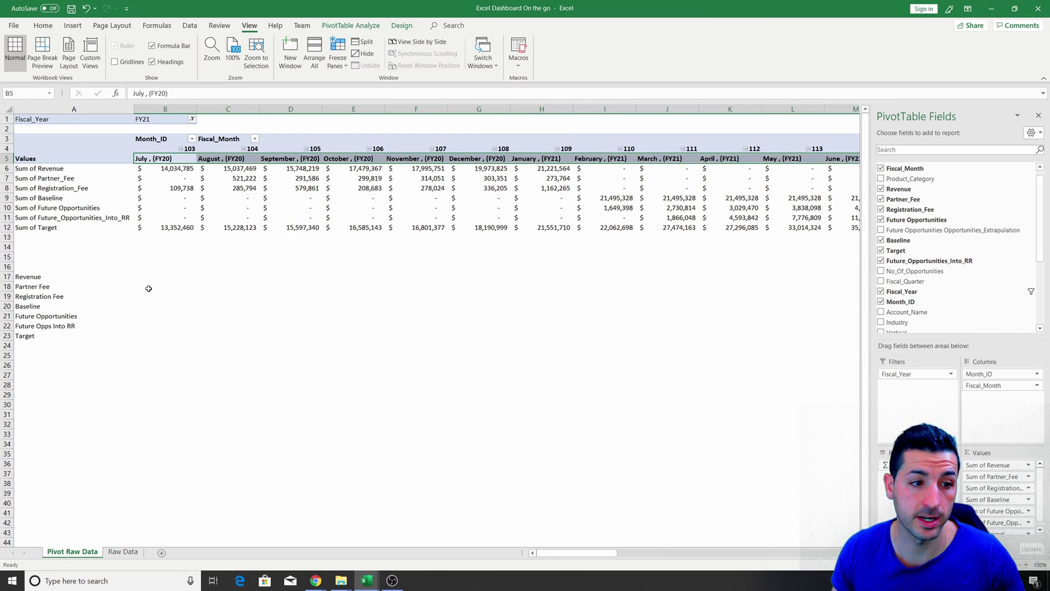
{"action": "left_click", "coordinate": [46, 279]}
{"action": "left_click", "coordinate": [138, 277]}
{"action": "left_click", "coordinate": [148, 267]}
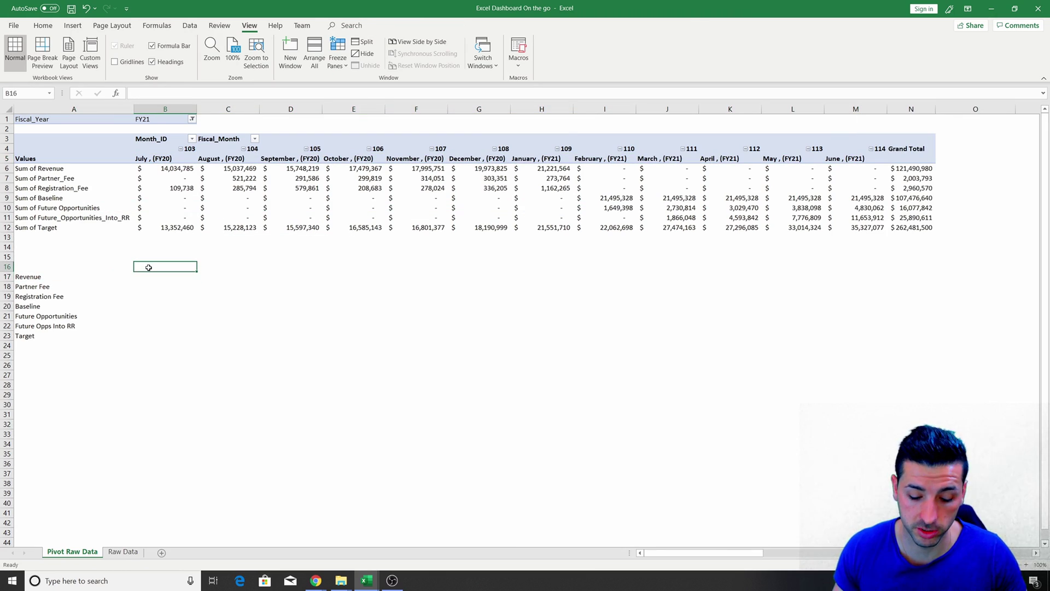
{"action": "type", "text": "="}
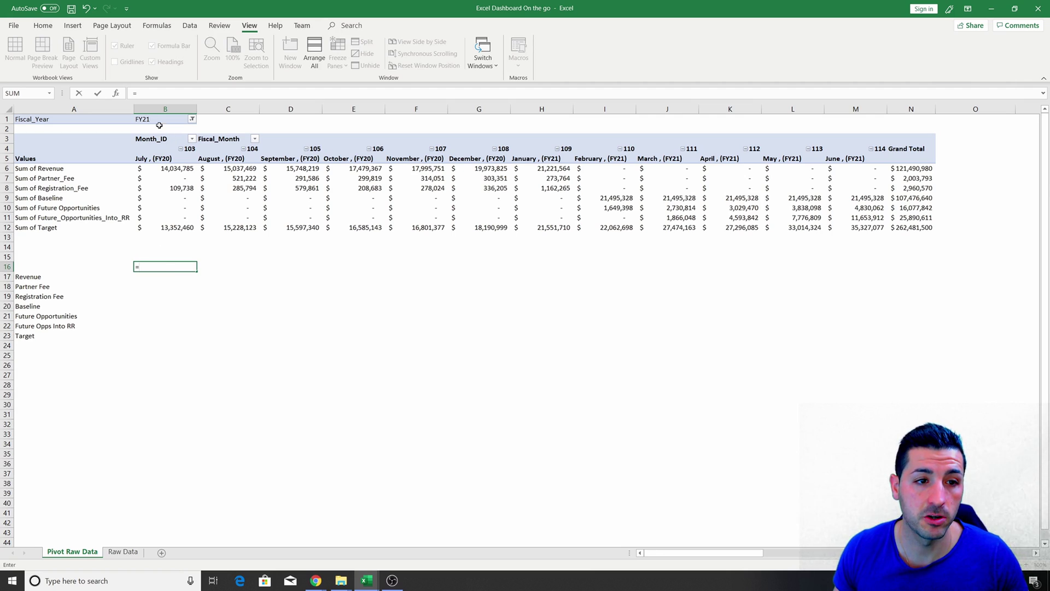
{"action": "left_click", "coordinate": [158, 160]}
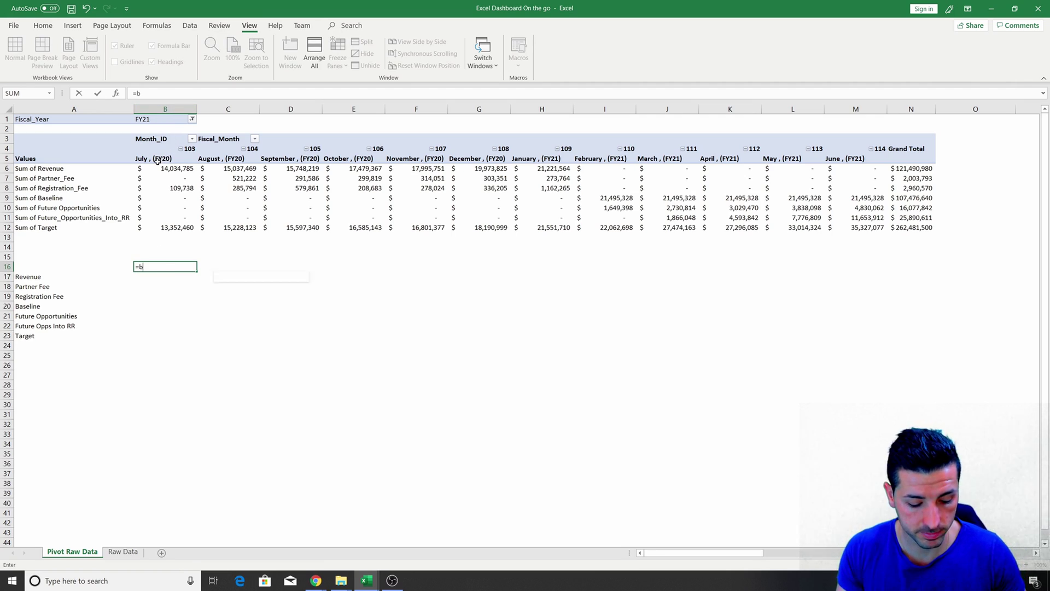
{"action": "key", "text": "Return"}
{"action": "left_click", "coordinate": [193, 268]}
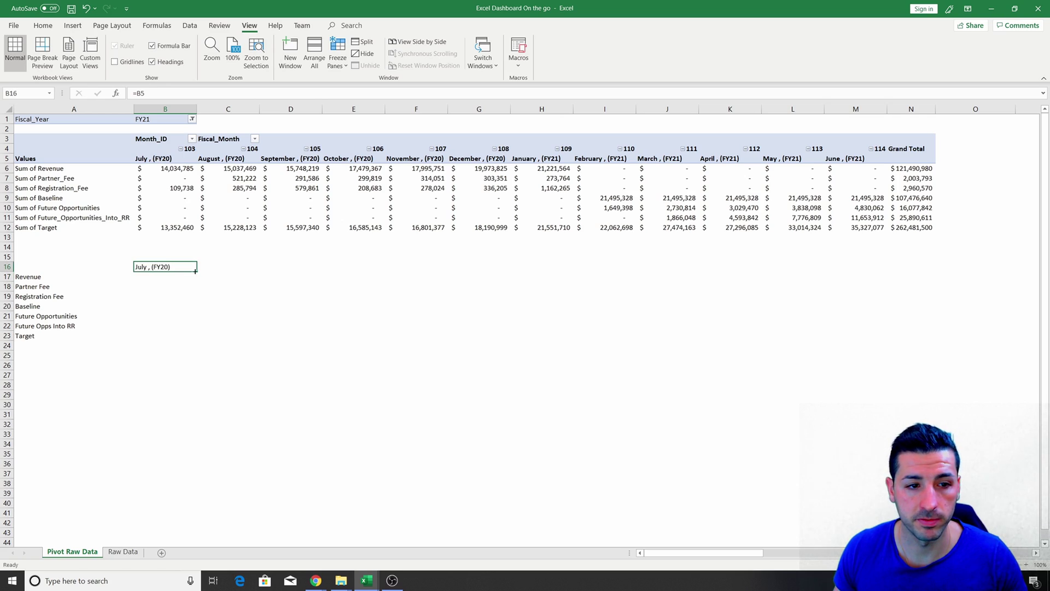
{"action": "left_click_drag", "start_coordinate": [198, 271], "coordinate": [872, 263]}
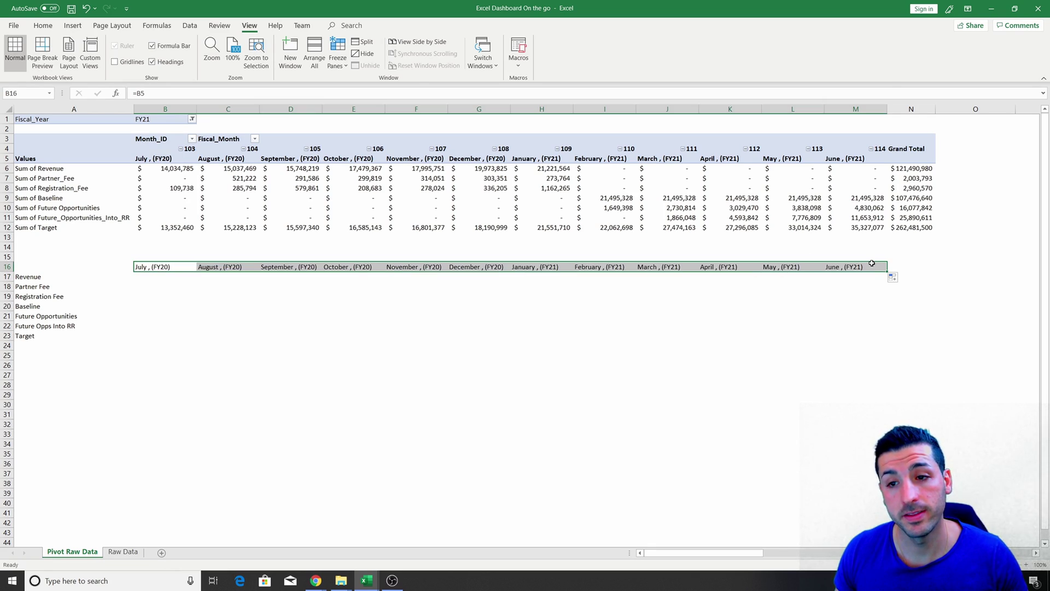
- Wrap the July header link in B16 in an error check so the formula reads =IFERROR(B5, 0)
{"action": "left_click", "coordinate": [165, 268]}
{"action": "left_click", "coordinate": [134, 95]}
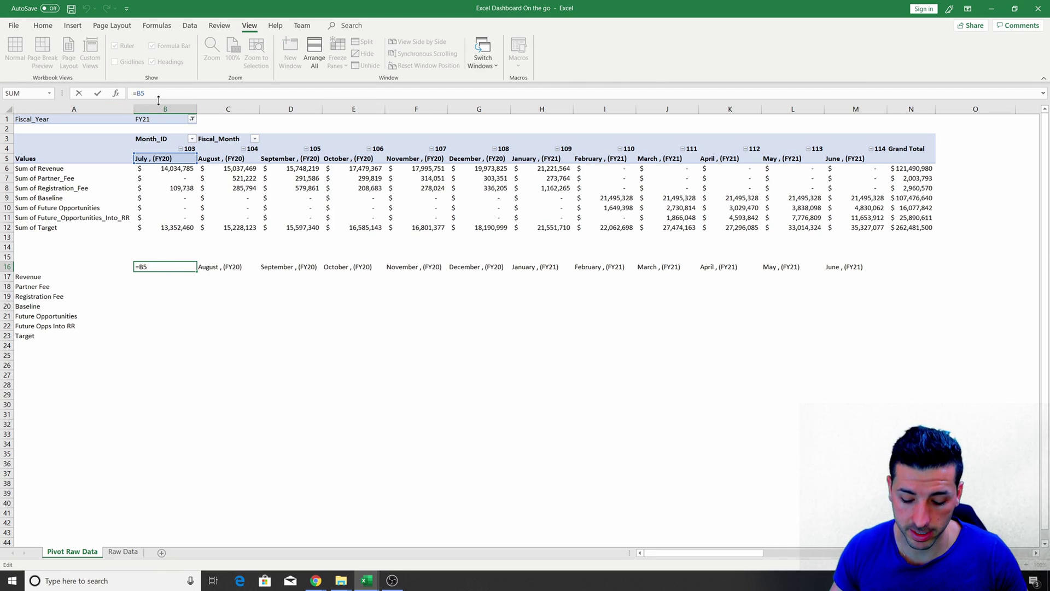
{"action": "type", "text": "if"}
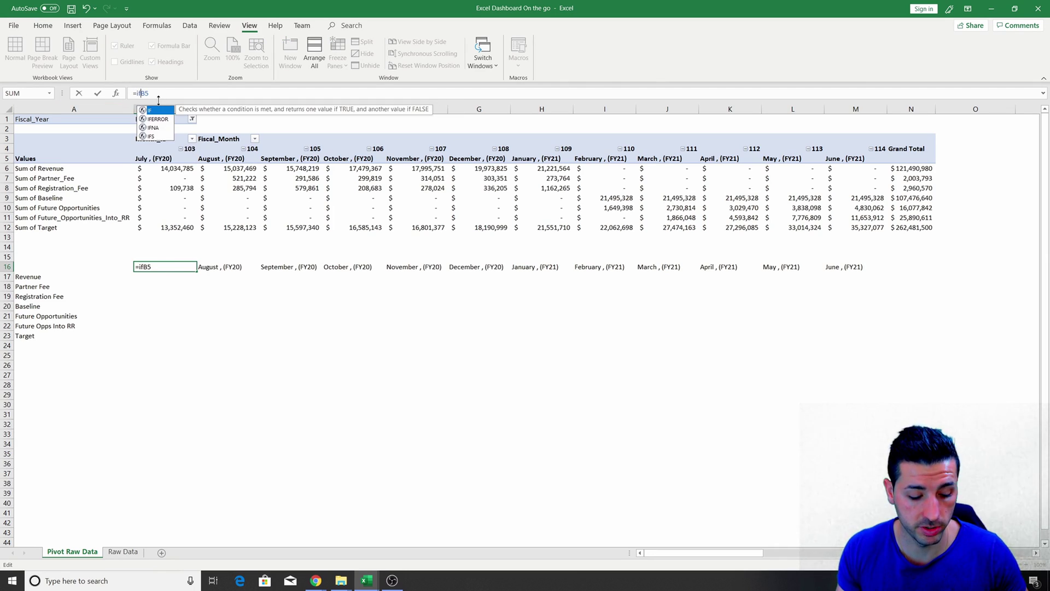
{"action": "type", "text": "error("}
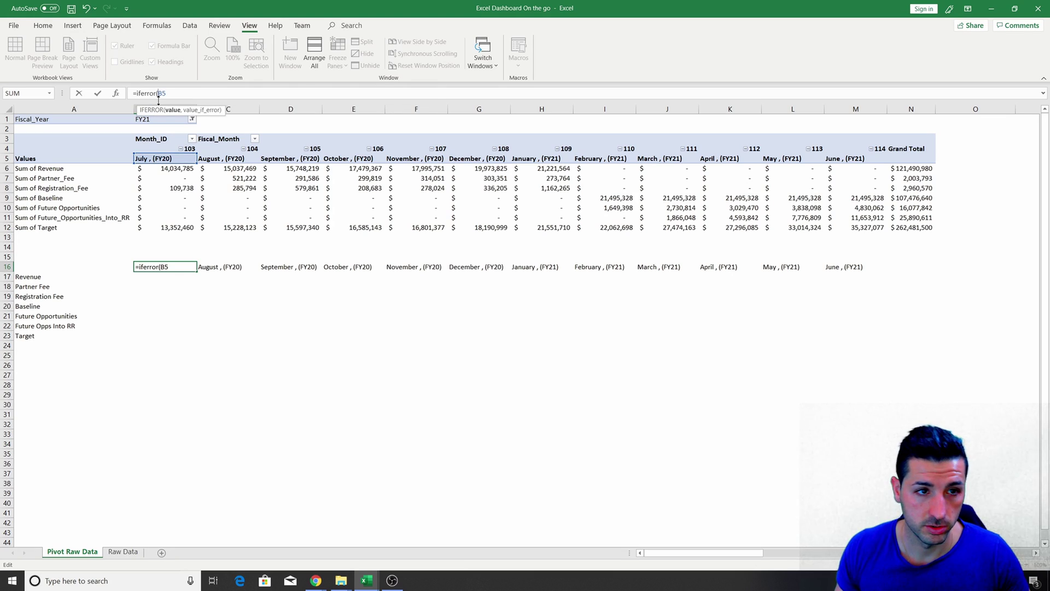
{"action": "type", "text": ","}
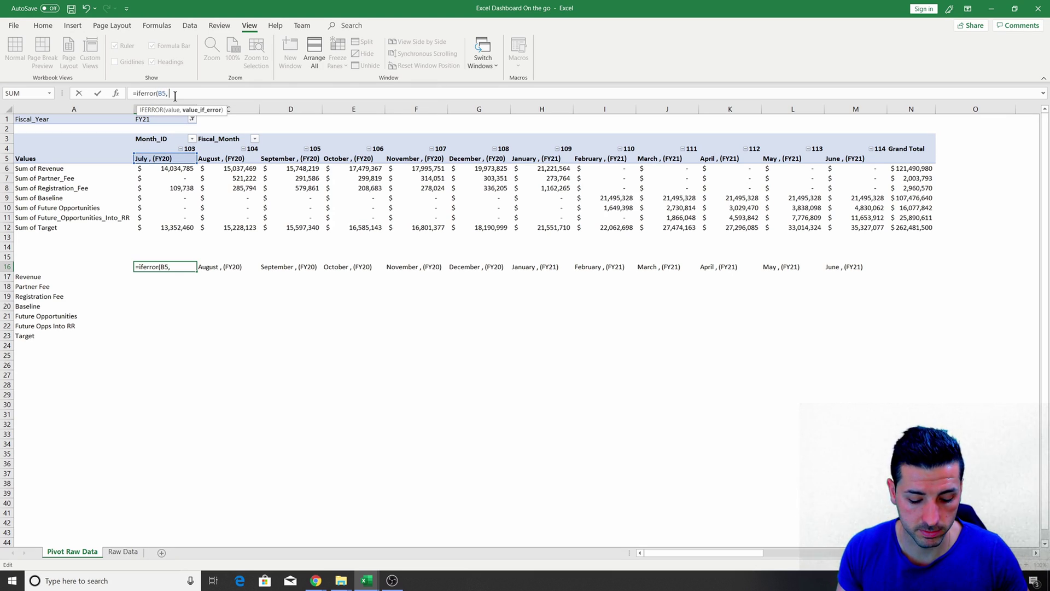
{"action": "type", "text": " 0"}
{"action": "key", "text": "Return"}
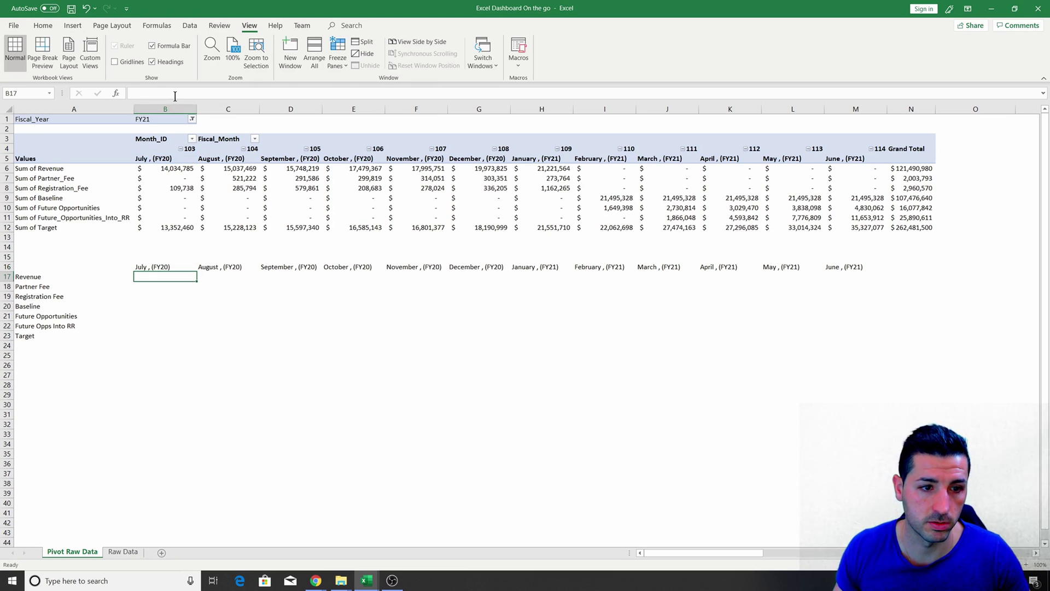
- Fill the IFERROR formula from B16 across to column M and down through the Target row 23
{"action": "left_click", "coordinate": [186, 267]}
{"action": "left_click_drag", "start_coordinate": [197, 271], "coordinate": [898, 334]}
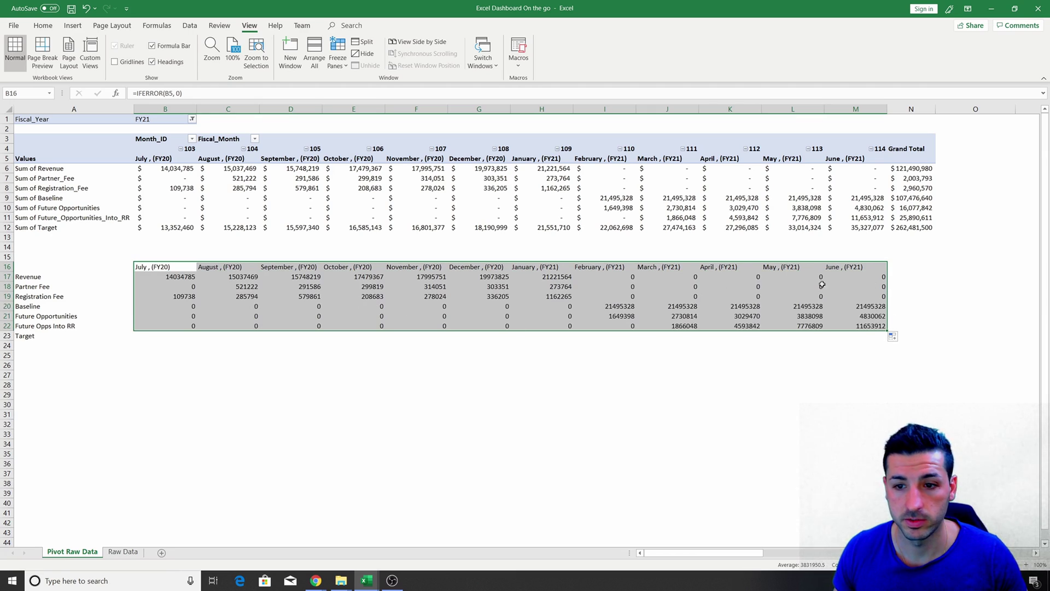
{"action": "left_click", "coordinate": [193, 284]}
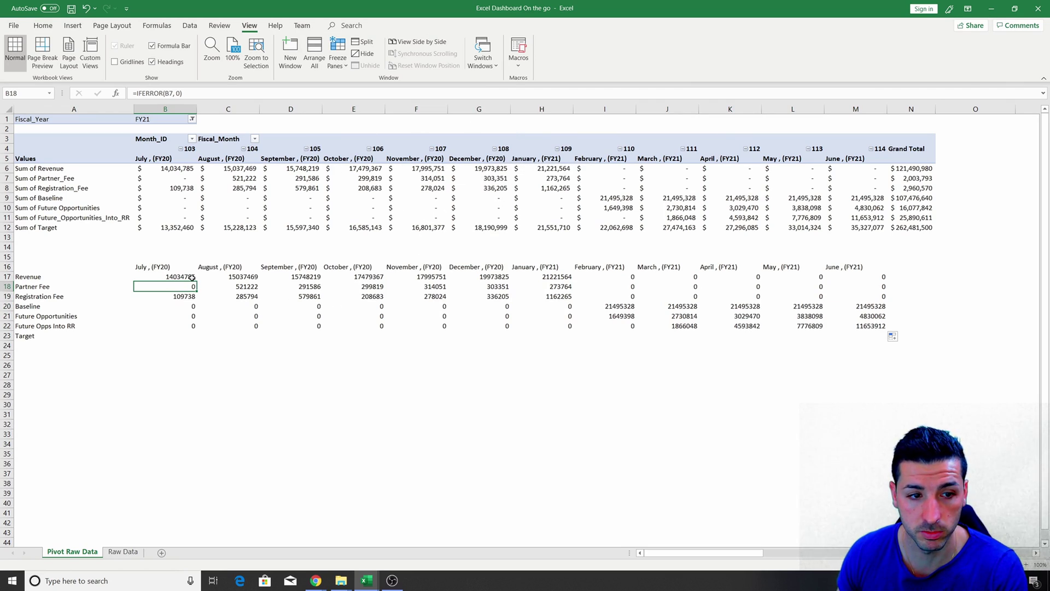
{"action": "left_click_drag", "start_coordinate": [191, 278], "coordinate": [875, 326]}
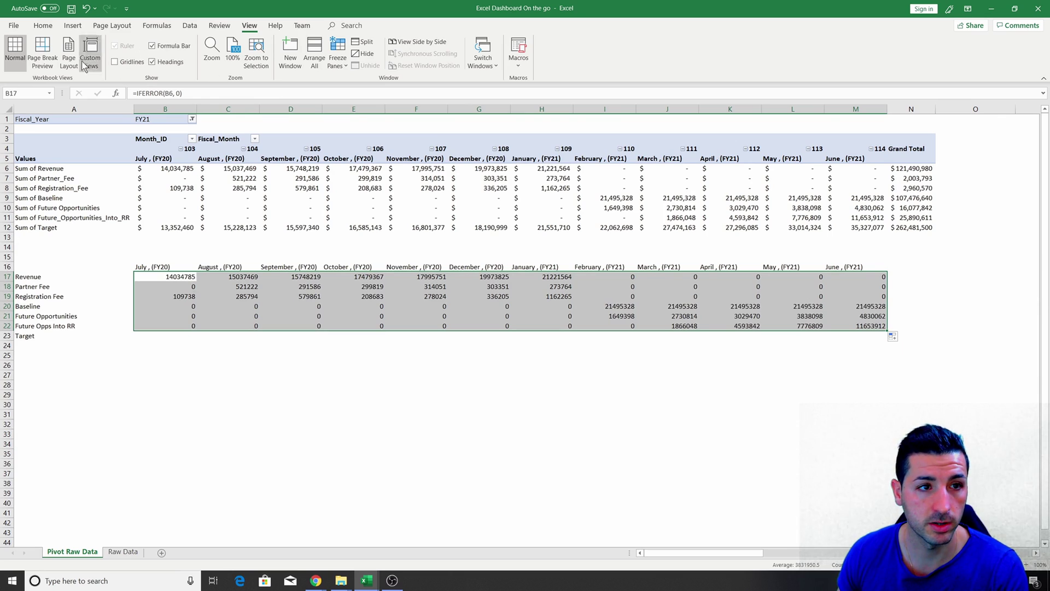
{"action": "mouse_move", "coordinate": [793, 307]}
{"action": "left_mouse_down"}
{"action": "mouse_move", "coordinate": [733, 315]}
{"action": "mouse_move", "coordinate": [794, 306]}
{"action": "left_mouse_up"}
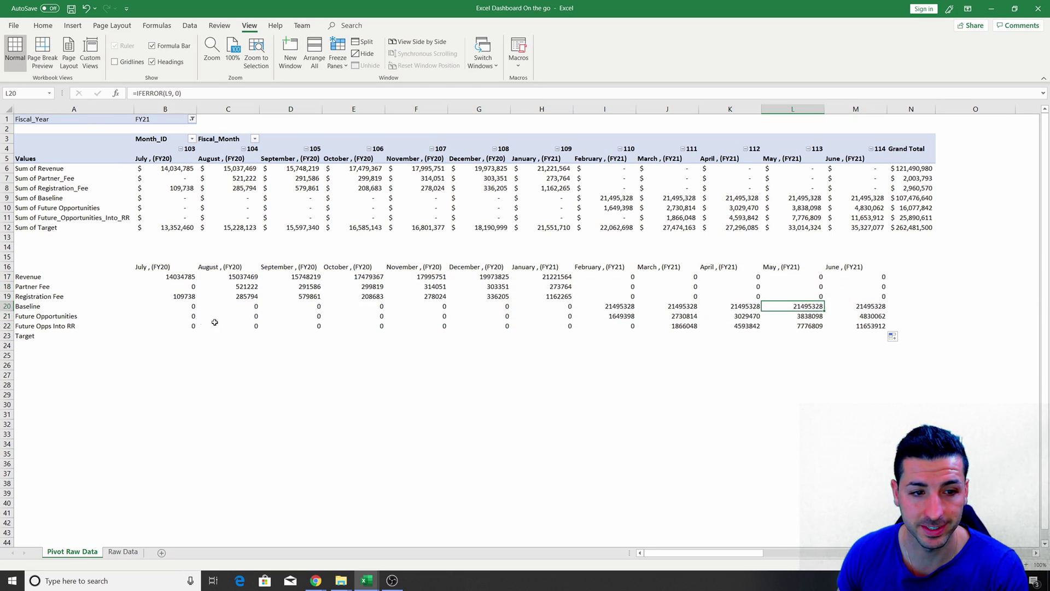
{"action": "left_click_drag", "start_coordinate": [214, 322], "coordinate": [760, 324]}
{"action": "left_click_drag", "start_coordinate": [164, 326], "coordinate": [889, 339]}
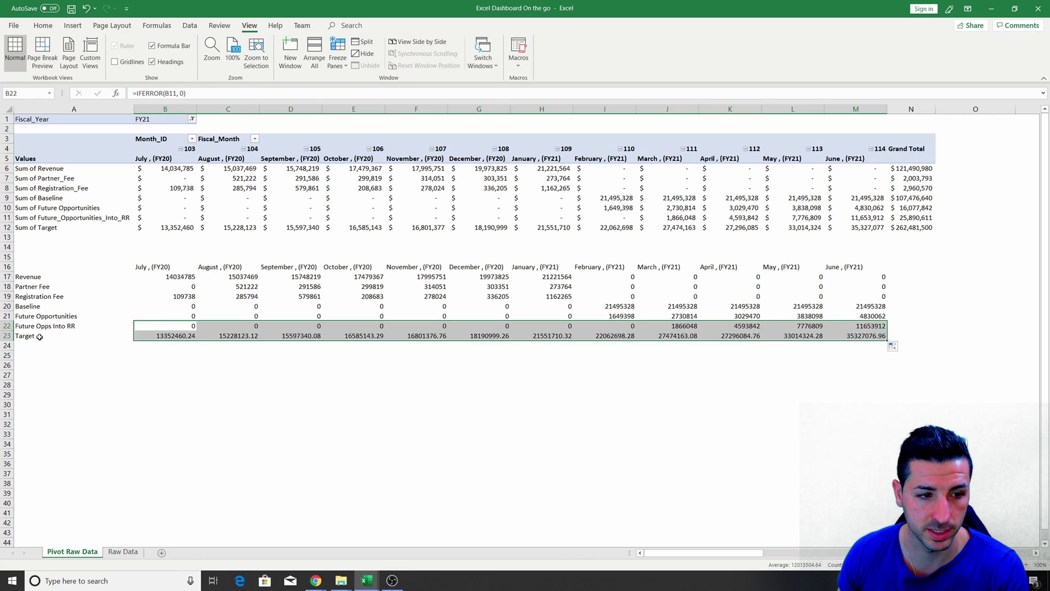
- Move the Target row with its values down to row 25 and enter the label Total in A24
{"action": "left_click_drag", "start_coordinate": [39, 337], "coordinate": [838, 357]}
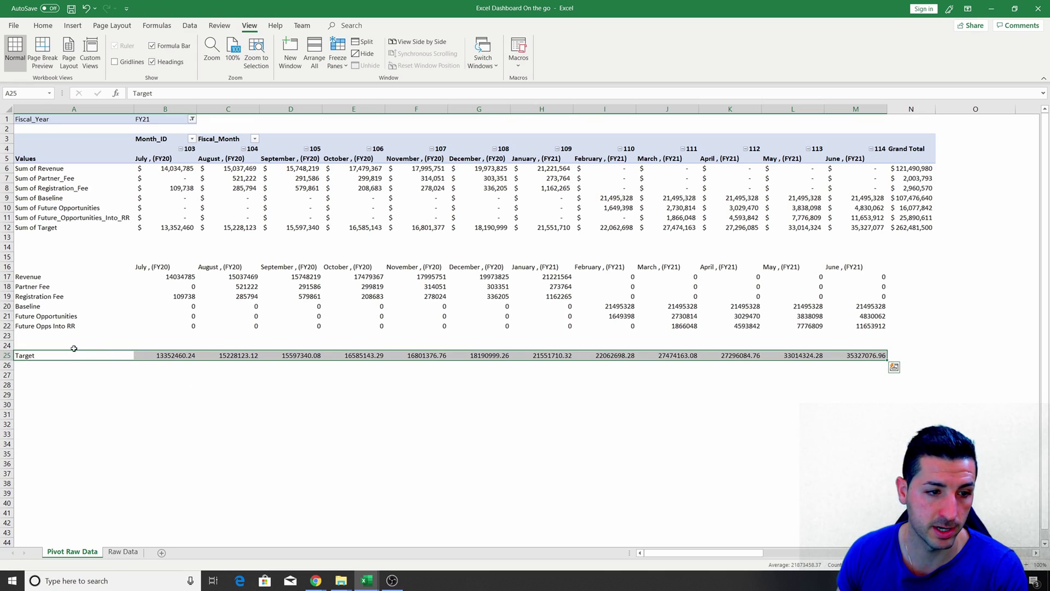
{"action": "left_click", "coordinate": [74, 349]}
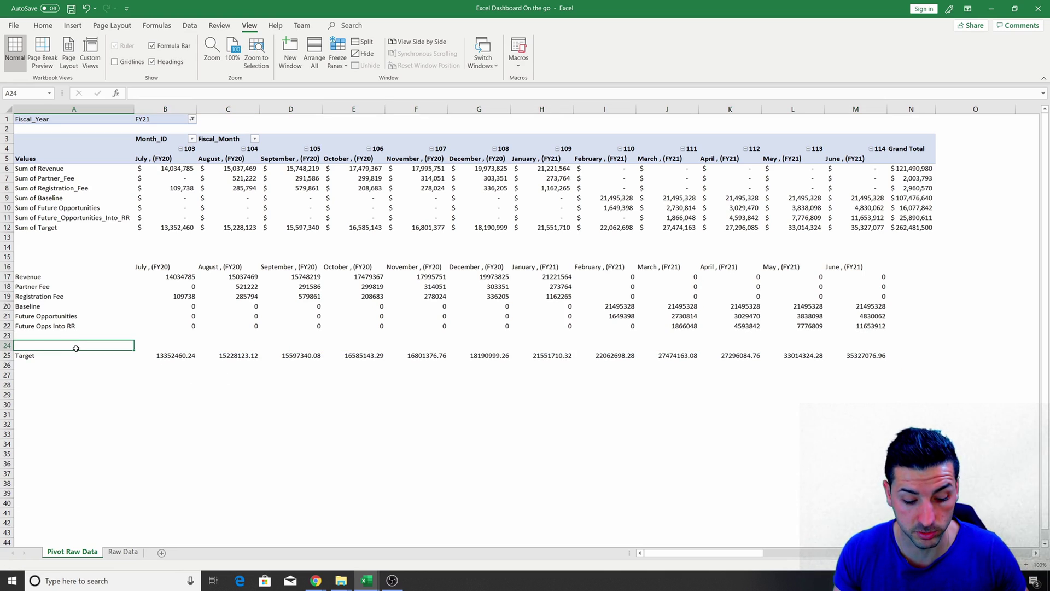
{"action": "type", "text": "Tot"}
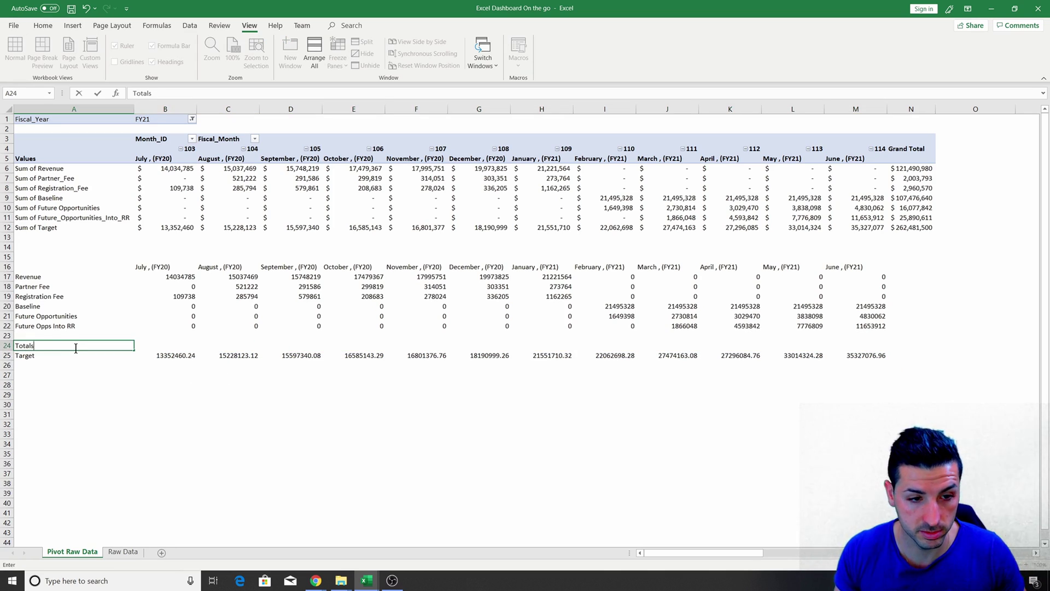
{"action": "type", "text": "als"}
{"action": "key", "text": "BackSpace"}
{"action": "key", "text": "Tab"}
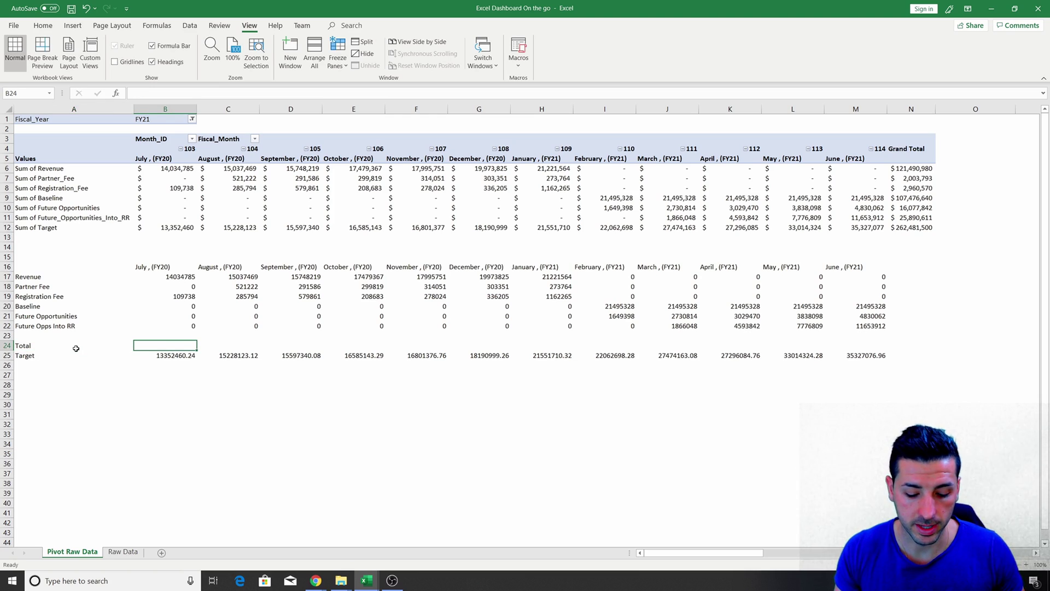
- Total the July values in B24 with =SUM(B17:B22) and fill the formula across to M24
{"action": "type", "text": "=sum("}
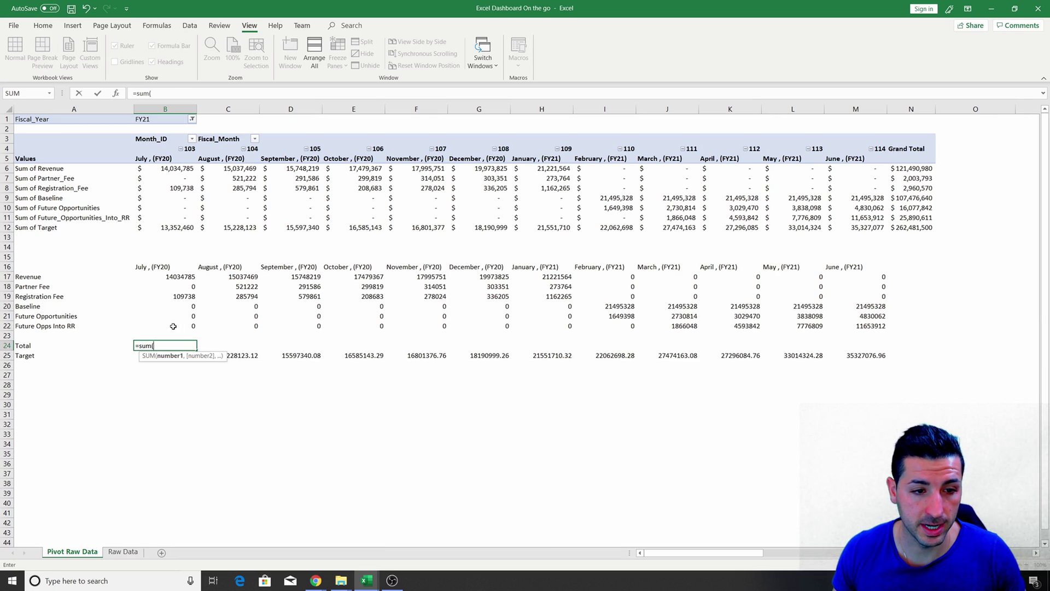
{"action": "left_click_drag", "start_coordinate": [173, 326], "coordinate": [181, 281]}
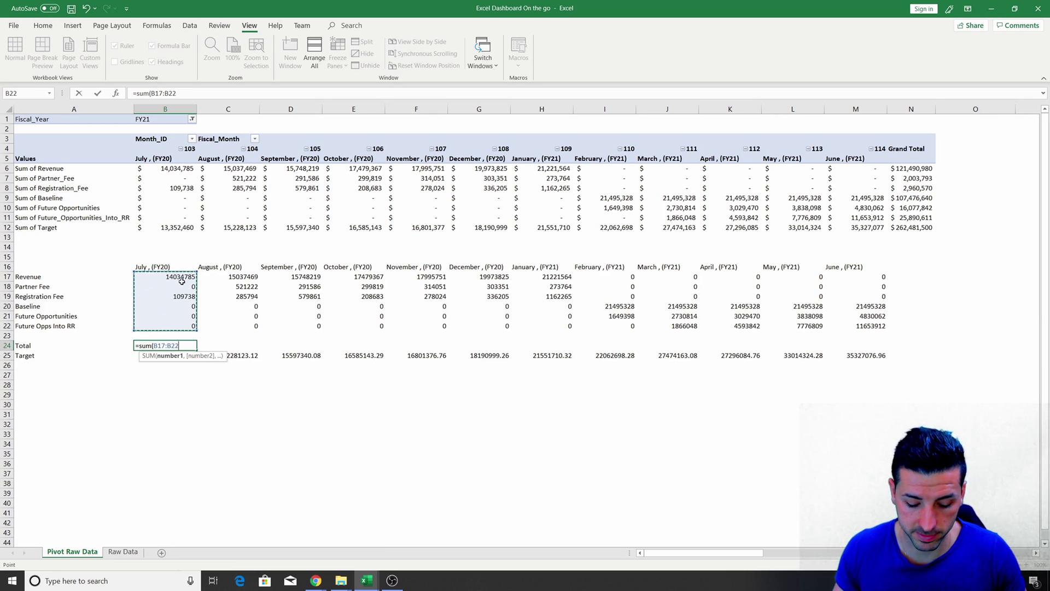
{"action": "key", "text": "Return"}
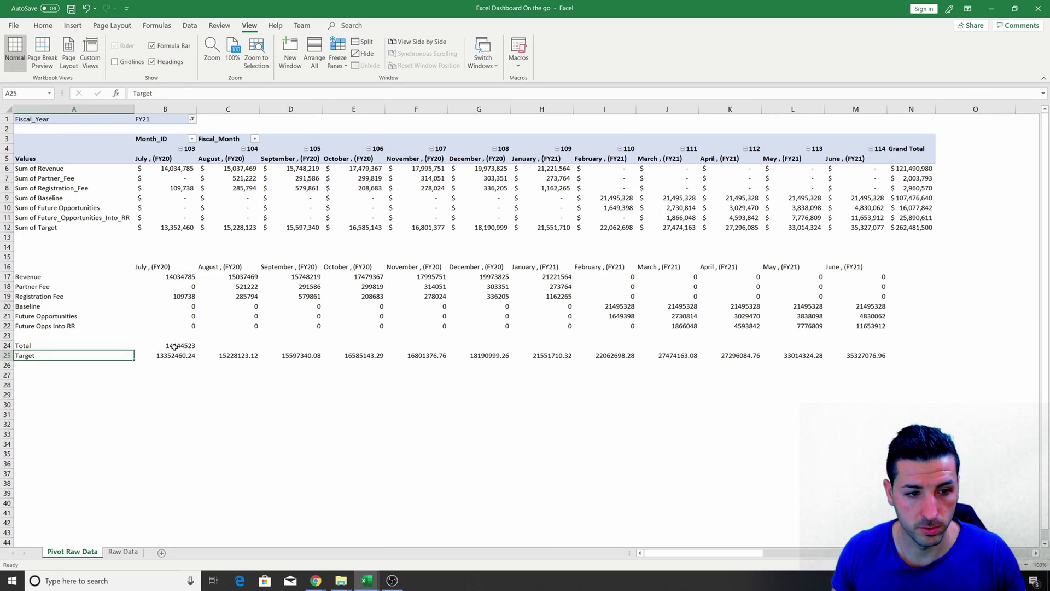
{"action": "left_click", "coordinate": [174, 347]}
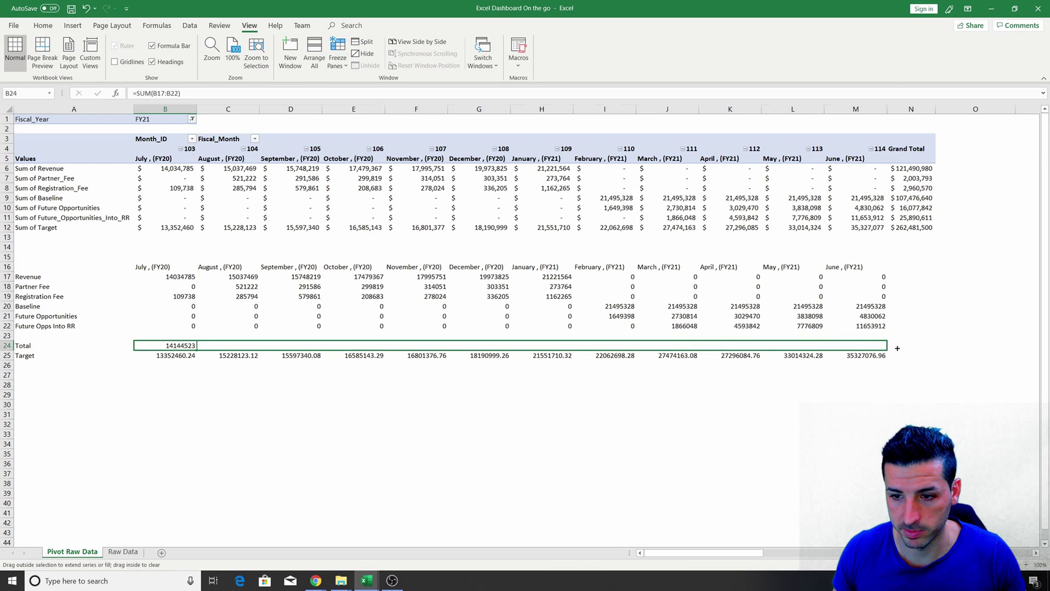
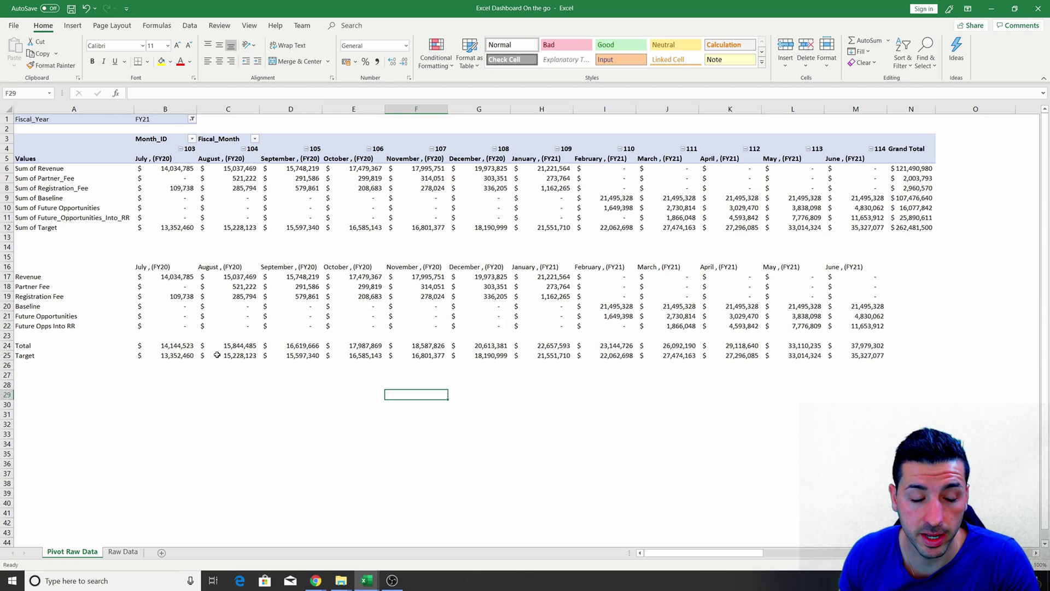
- Enter the label Total Vs Target ($) in A27 below the Target row
{"action": "left_click", "coordinate": [181, 348]}
{"action": "left_click", "coordinate": [156, 358]}
{"action": "left_click", "coordinate": [31, 366]}
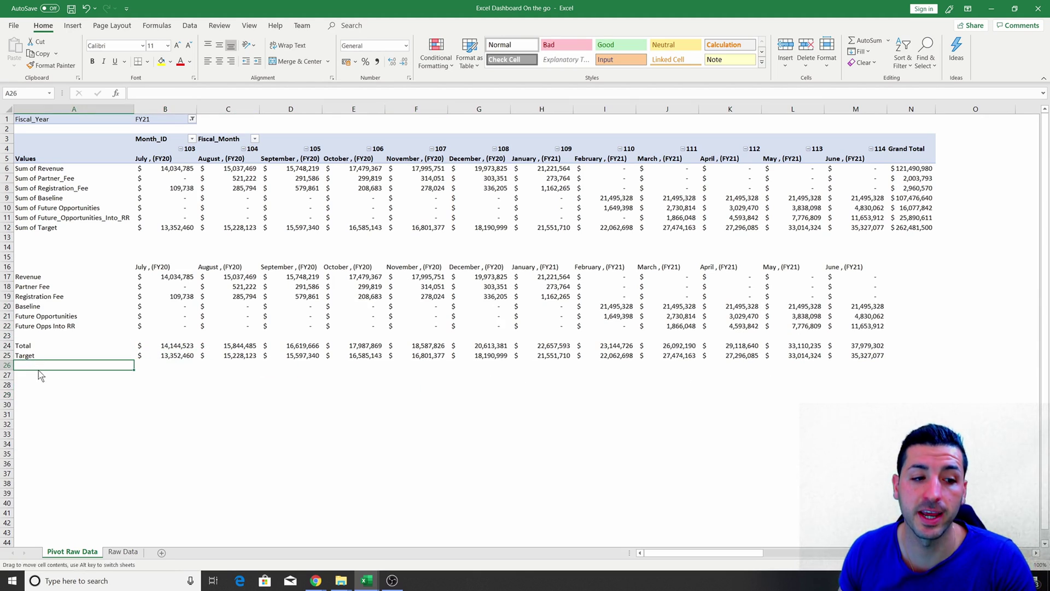
{"action": "left_click", "coordinate": [36, 373]}
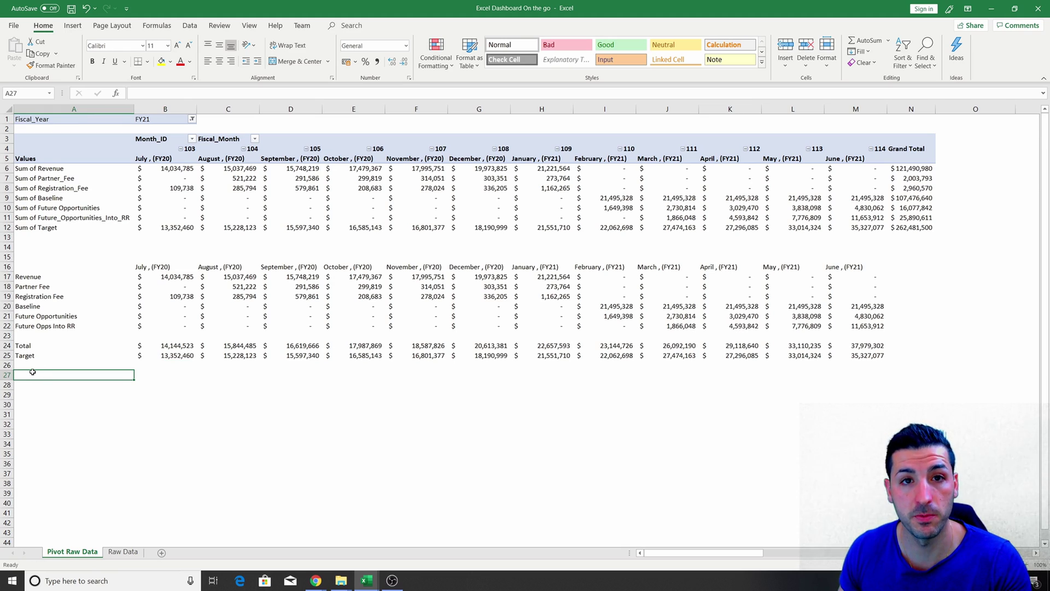
{"action": "type", "text": "Total Vs"}
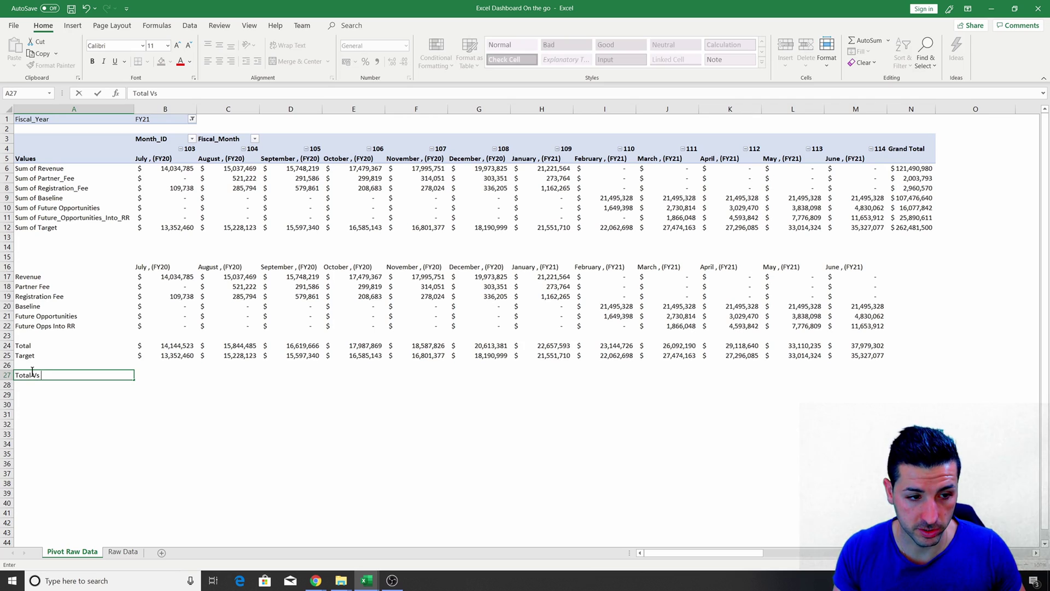
{"action": "key", "text": "BackSpace"}
{"action": "key", "text": "BackSpace"}
{"action": "key", "text": "BackSpace"}
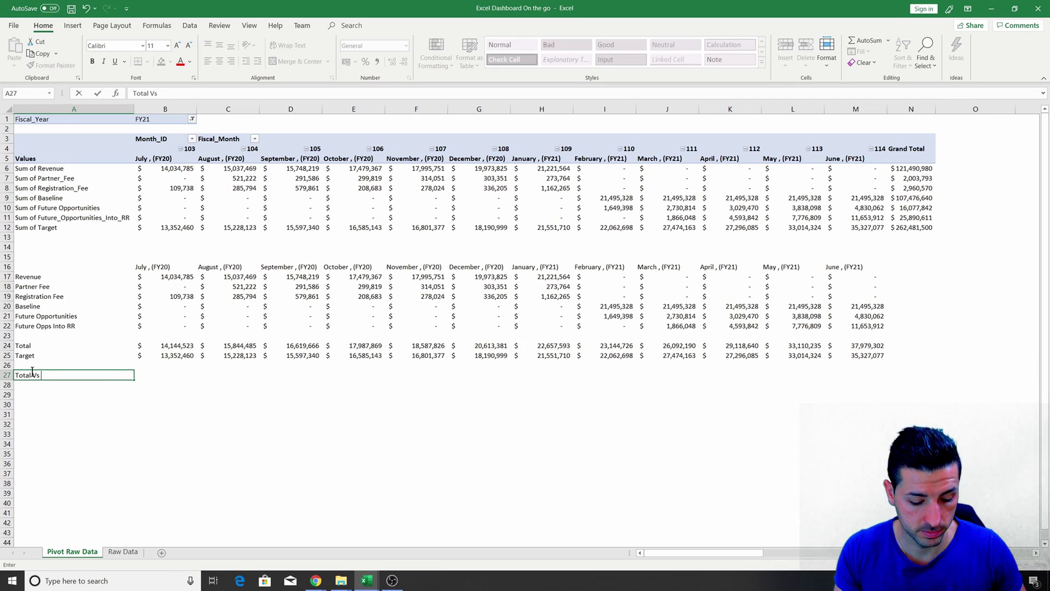
{"action": "type", "text": "arget ($"}
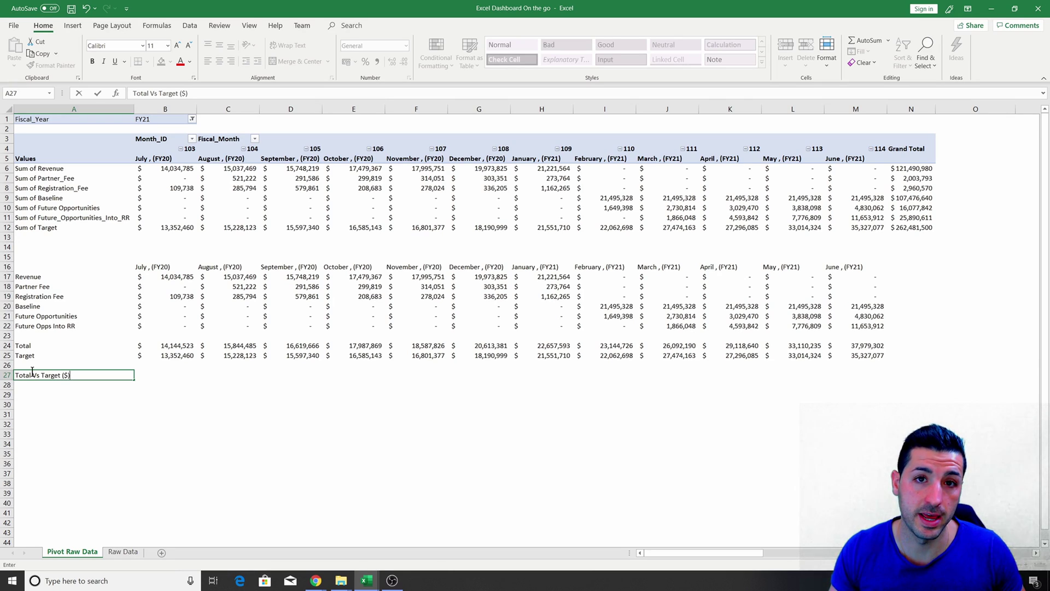
{"action": "key", "text": "Return"}
- Copy the A27 label down to A28 and change it to Total Vs Target (%)
{"action": "left_click", "coordinate": [33, 372]}
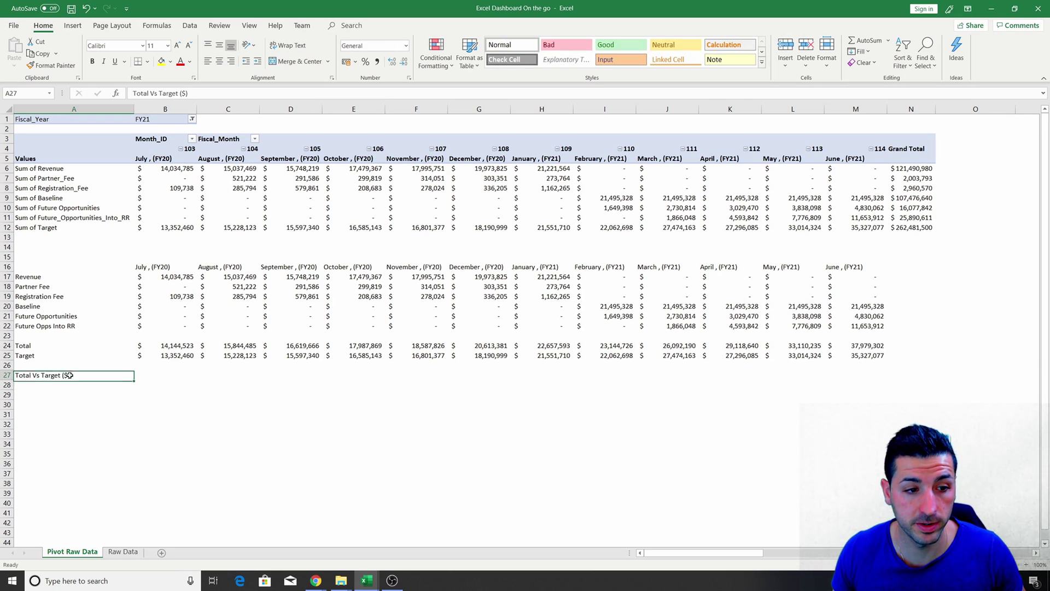
{"action": "left_click_drag", "start_coordinate": [134, 380], "coordinate": [134, 389]}
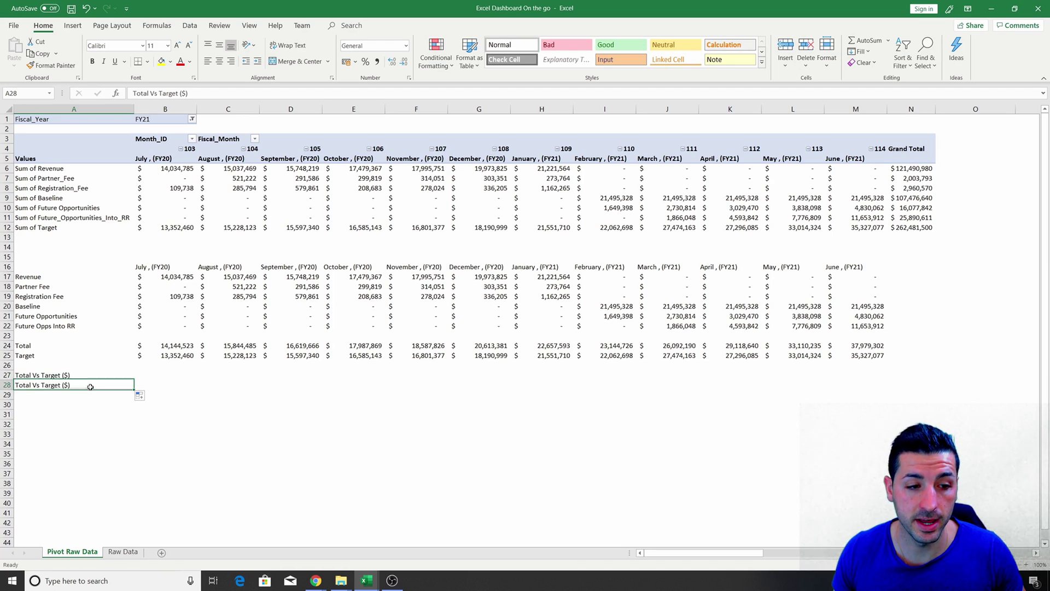
{"action": "left_click", "coordinate": [187, 94]}
{"action": "key", "text": "BackSpace"}
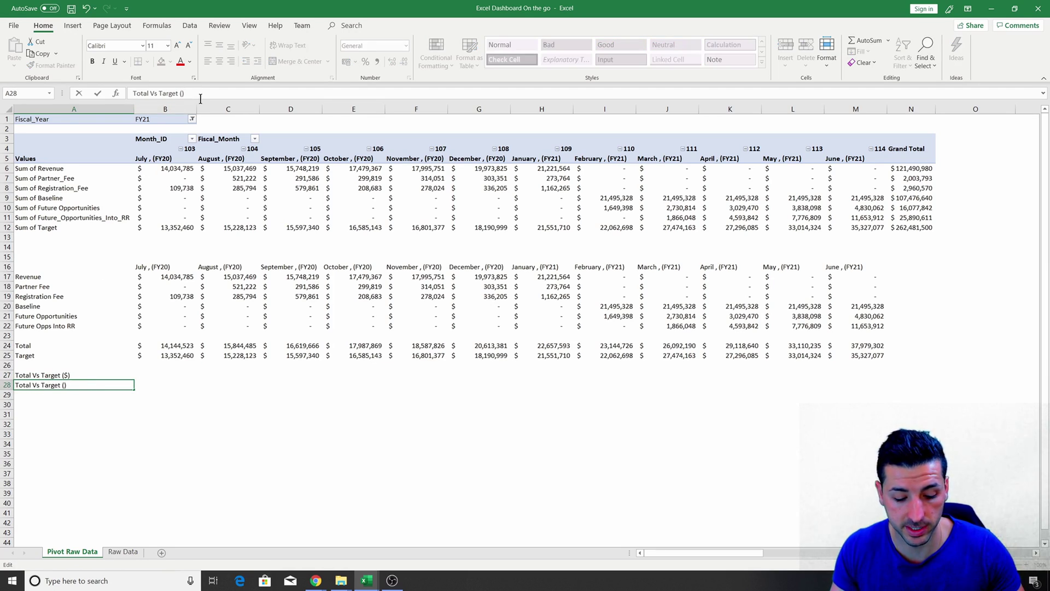
{"action": "type", "text": "%"}
{"action": "key", "text": "Return"}
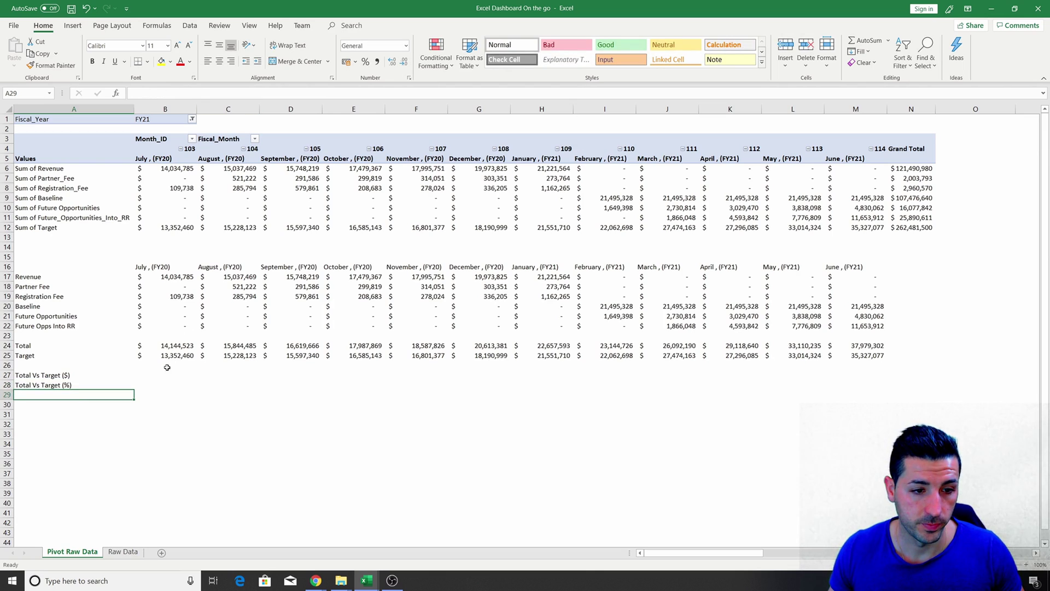
- Try to enter =IFERROR(B24-B25) in B27 for July's dollar difference between Total and Target
{"action": "left_click", "coordinate": [84, 383]}
{"action": "left_click", "coordinate": [153, 376]}
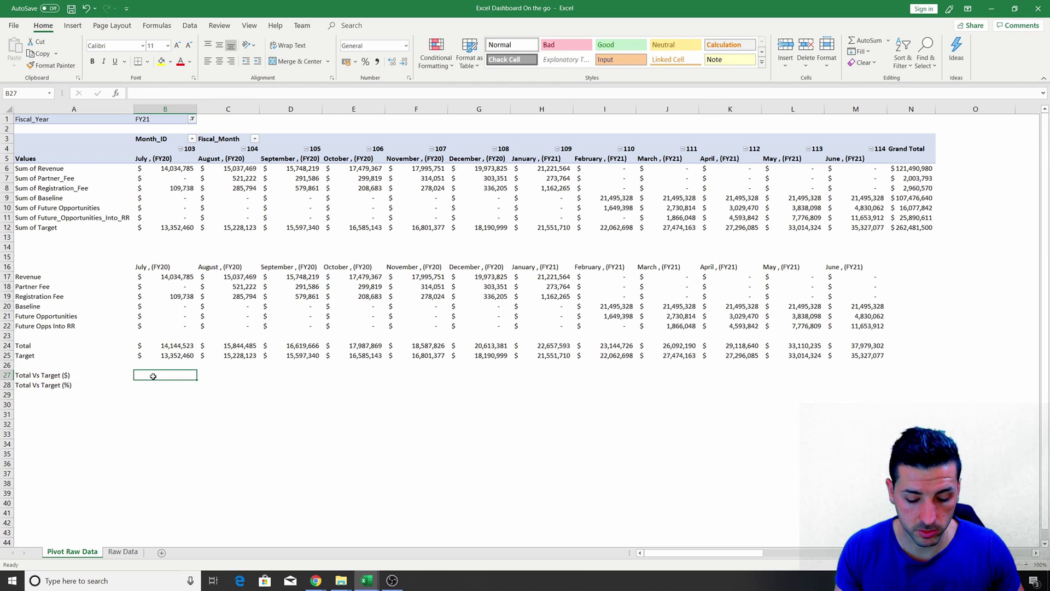
{"action": "type", "text": "=iferror"}
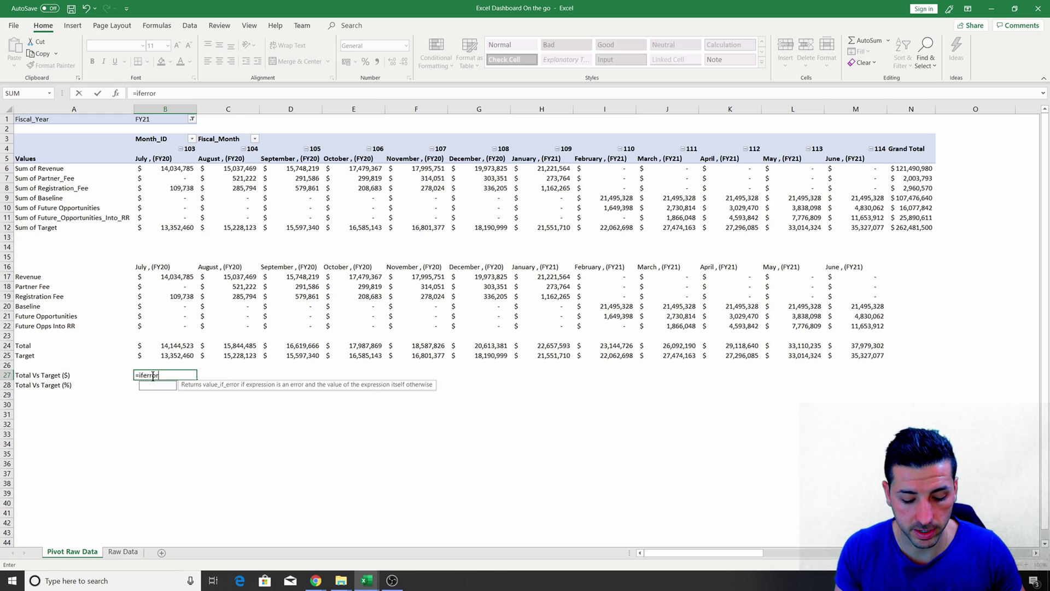
{"action": "type", "text": "("}
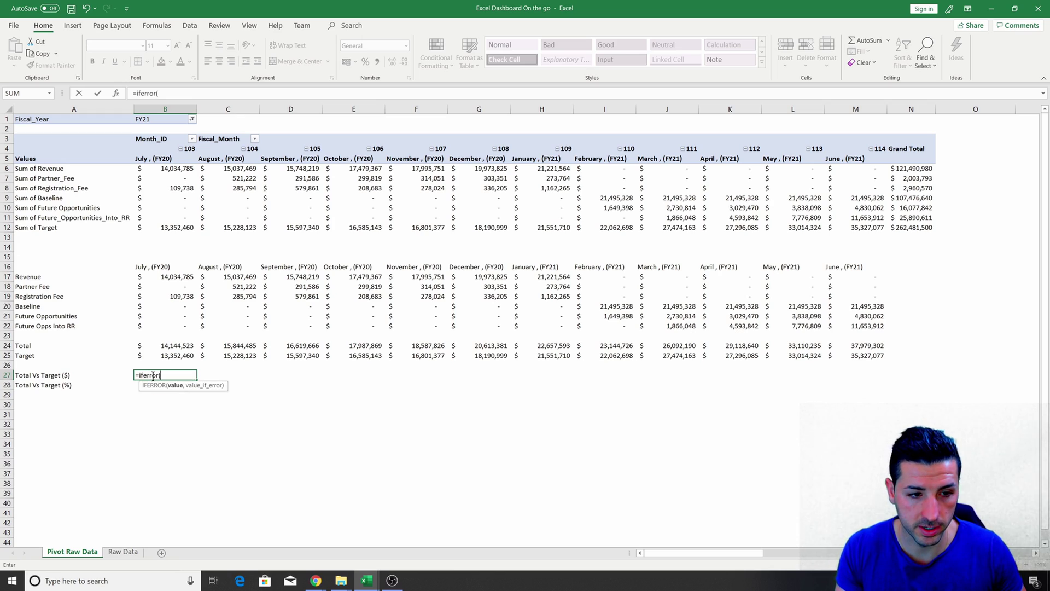
{"action": "left_click", "coordinate": [171, 346]}
{"action": "type", "text": "-"}
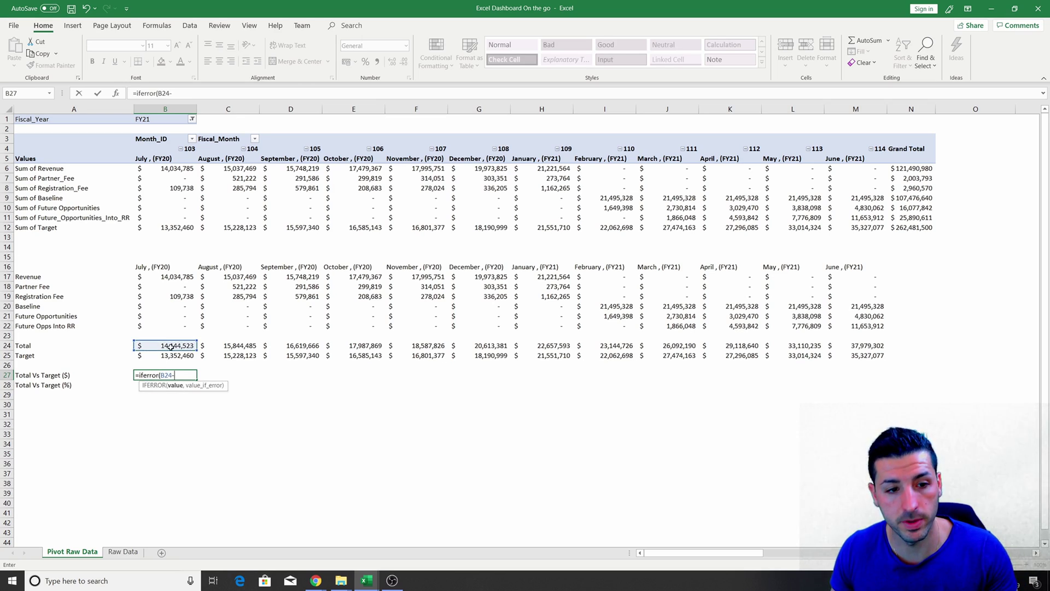
{"action": "left_click", "coordinate": [170, 356]}
{"action": "type", "text": "_"}
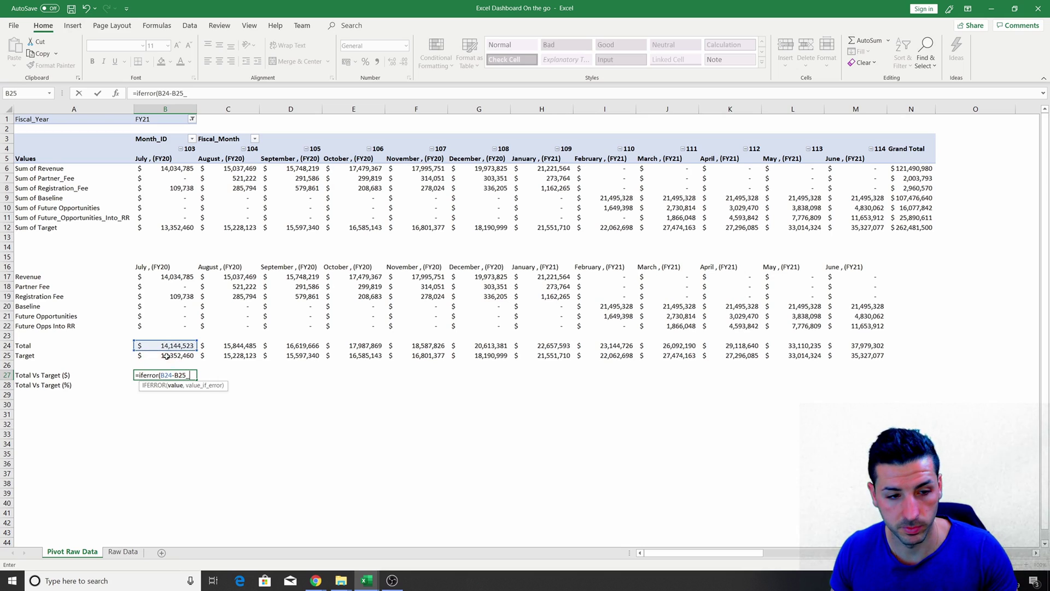
{"action": "key", "text": "Return"}
{"action": "left_click", "coordinate": [527, 319]}
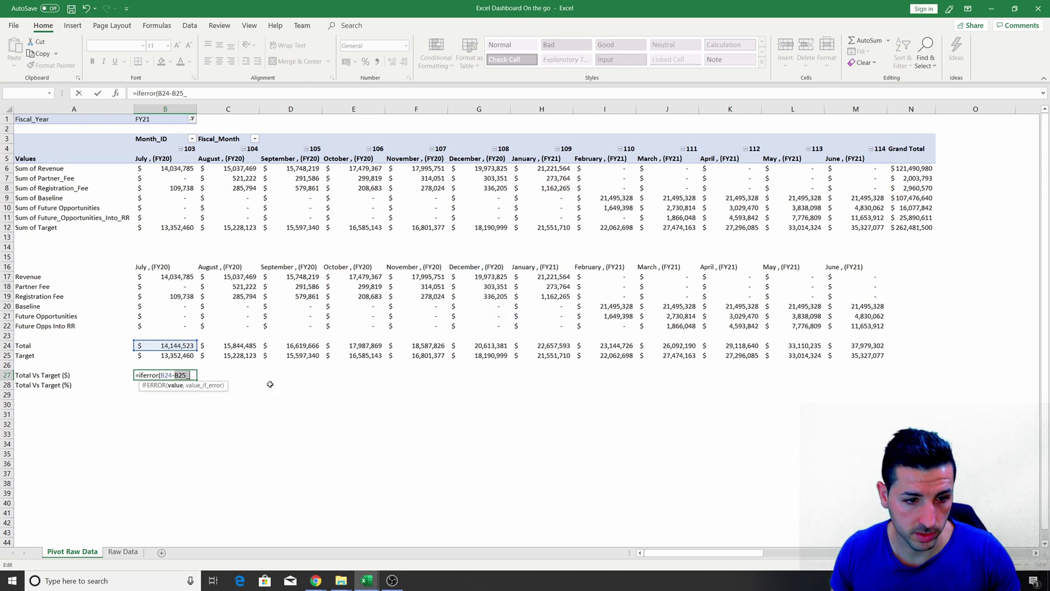
{"action": "key", "text": "BackSpace"}
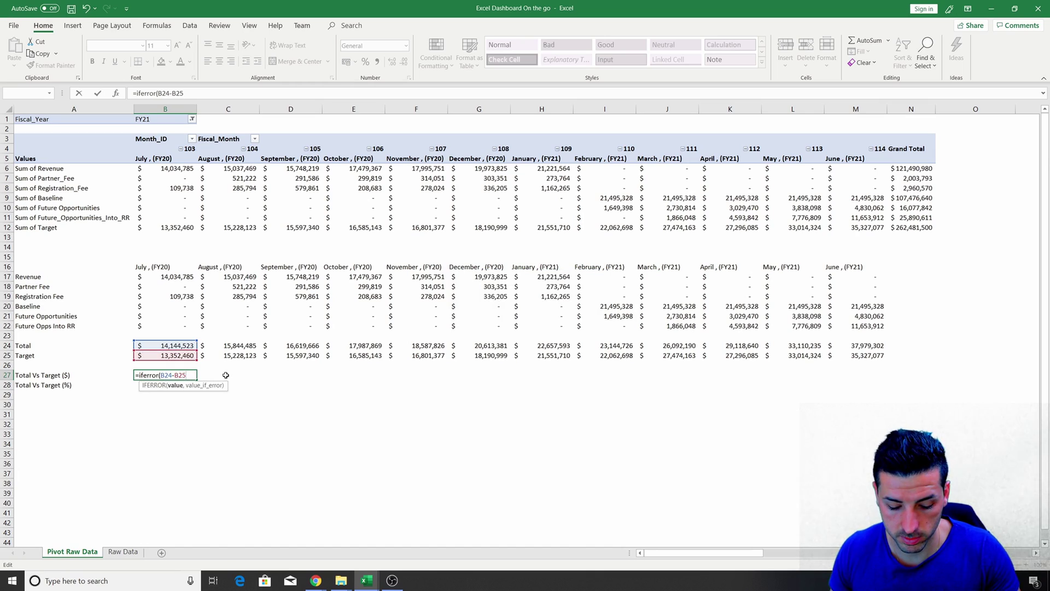
{"action": "type", "text": ")"}
{"action": "key", "text": "Return"}
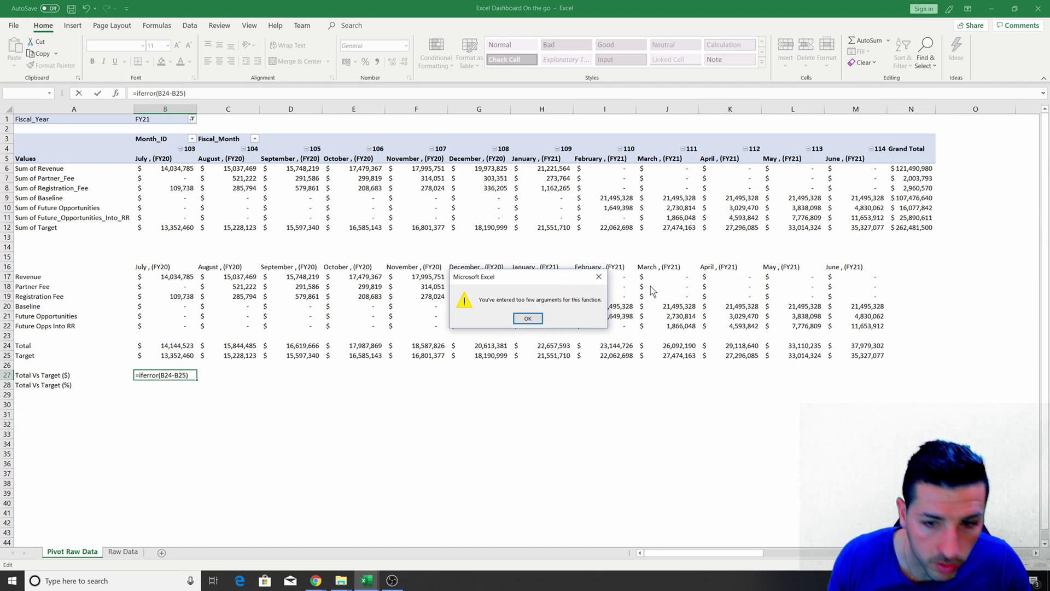
{"action": "key", "text": "Return"}
- Complete the B27 formula as =IFERROR(B24-B25, 0) and fill it across the Total Vs Target ($) row to M27
{"action": "left_click", "coordinate": [195, 374]}
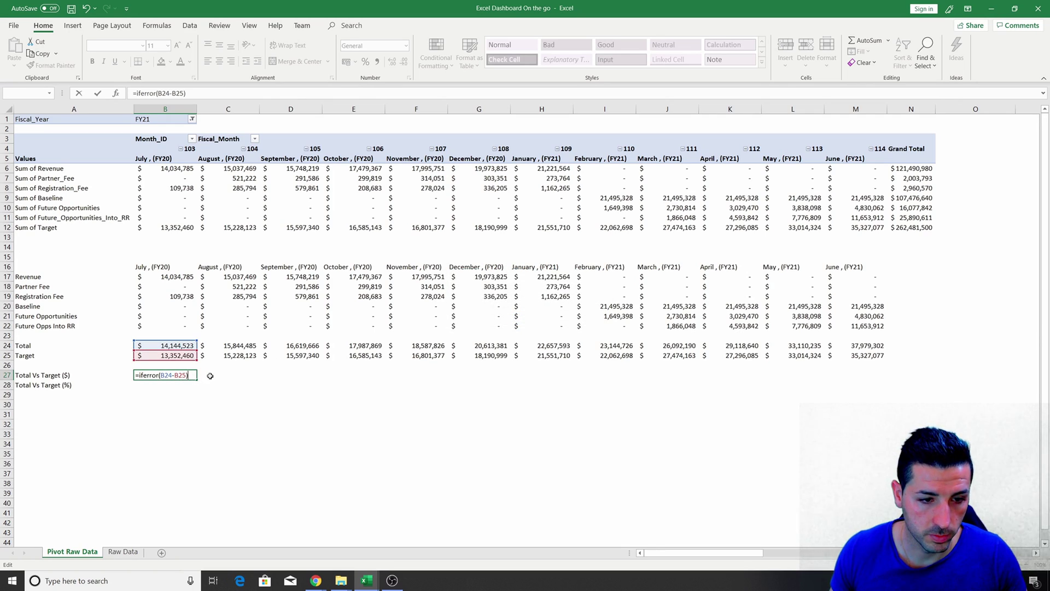
{"action": "key", "text": "Left"}
{"action": "type", "text": "0"}
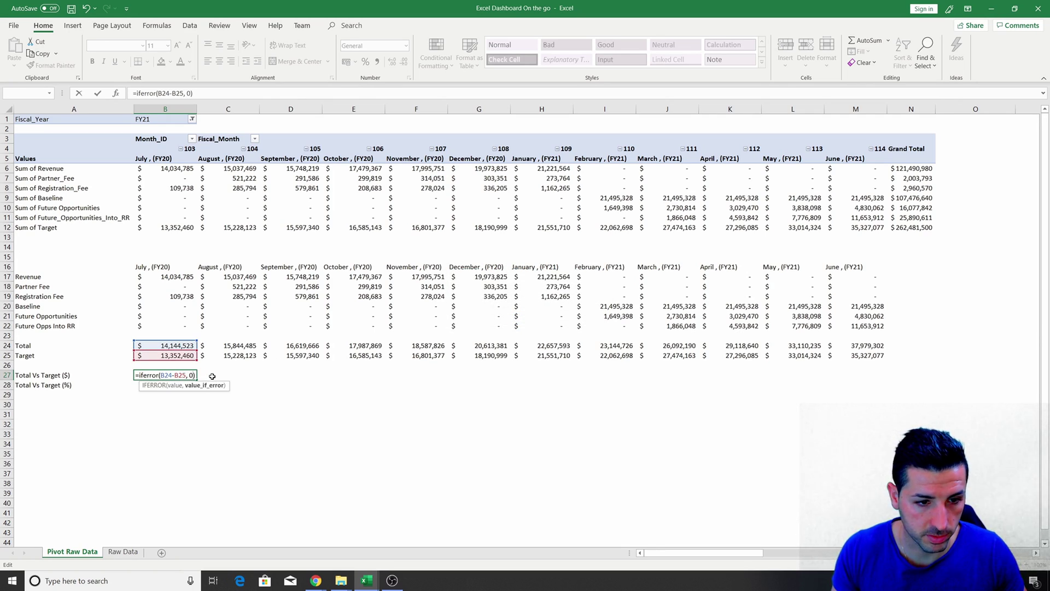
{"action": "key", "text": "Return"}
{"action": "left_click", "coordinate": [160, 375]}
{"action": "left_click_drag", "start_coordinate": [194, 379], "coordinate": [887, 378]}
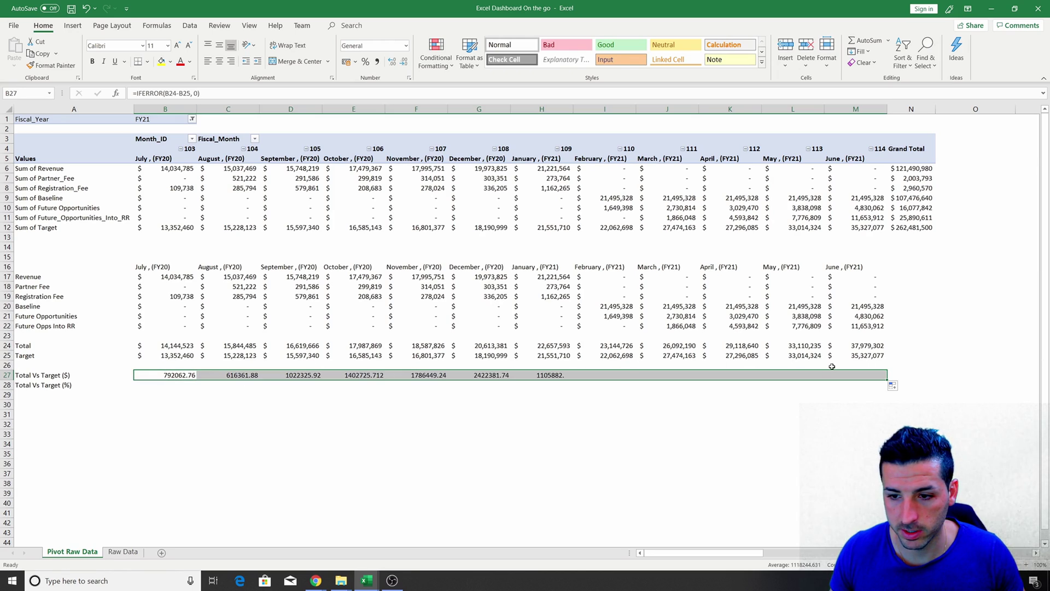
- Enter =IFERROR(B24/B25-1,0) in B28 and fill it across the Total Vs Target (%) row to M28
{"action": "left_click", "coordinate": [165, 384]}
{"action": "type", "text": "="}
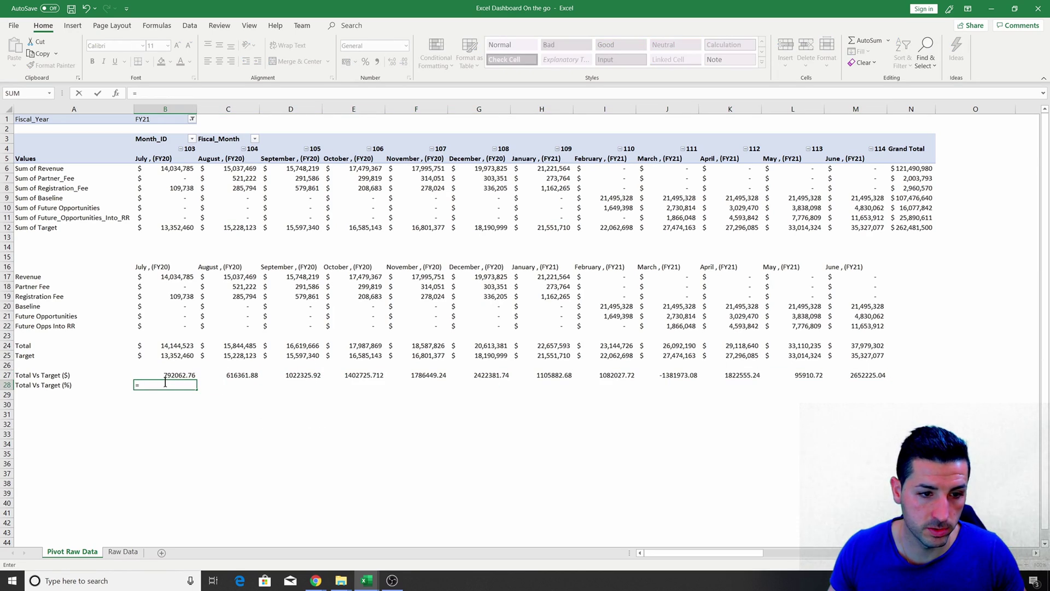
{"action": "left_click", "coordinate": [169, 345]}
{"action": "type", "text": "/"}
{"action": "left_click", "coordinate": [180, 356]}
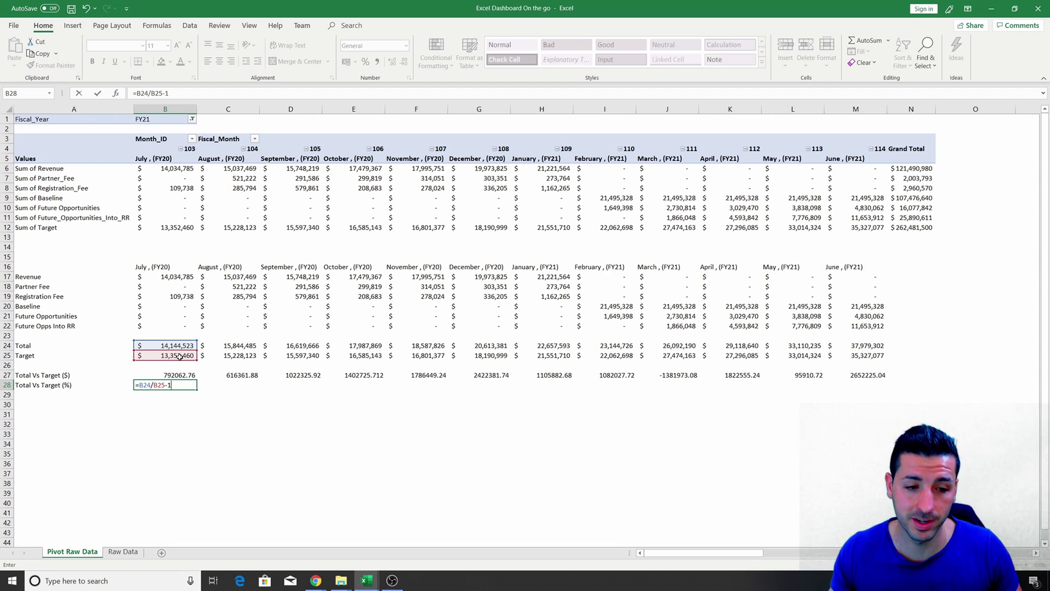
{"action": "left_click", "coordinate": [146, 386]}
{"action": "type", "text": "iferror(B24/B25-1"}
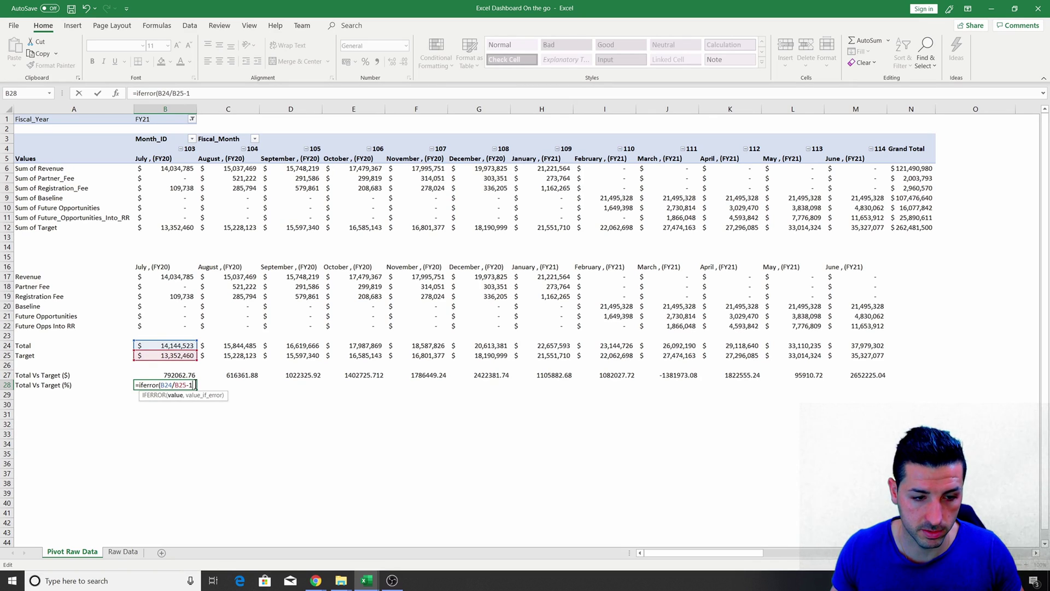
{"action": "type", "text": ",0"}
{"action": "key", "text": "Return"}
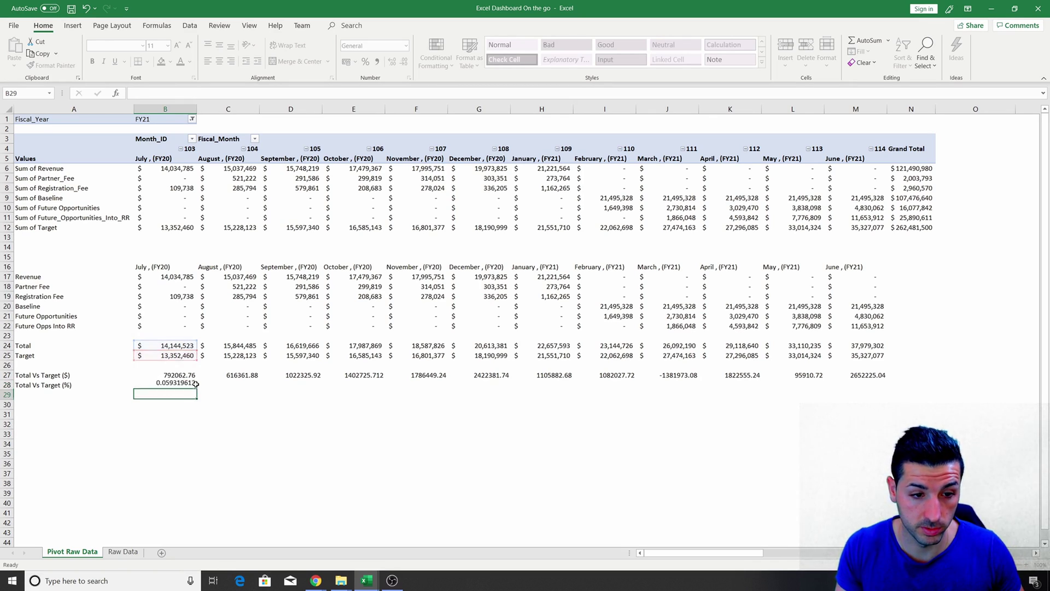
{"action": "left_click", "coordinate": [195, 385]}
{"action": "left_click_drag", "start_coordinate": [197, 391], "coordinate": [886, 390]}
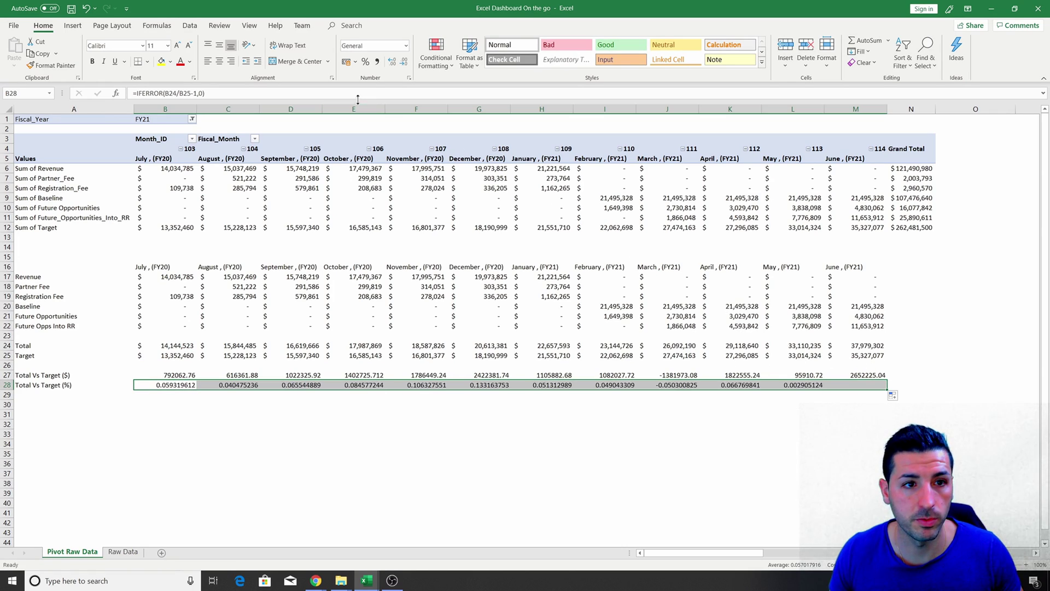
- Format the Total Vs Target (%) values in B28:M28 as percentages with two decimal places
{"action": "left_click", "coordinate": [365, 62]}
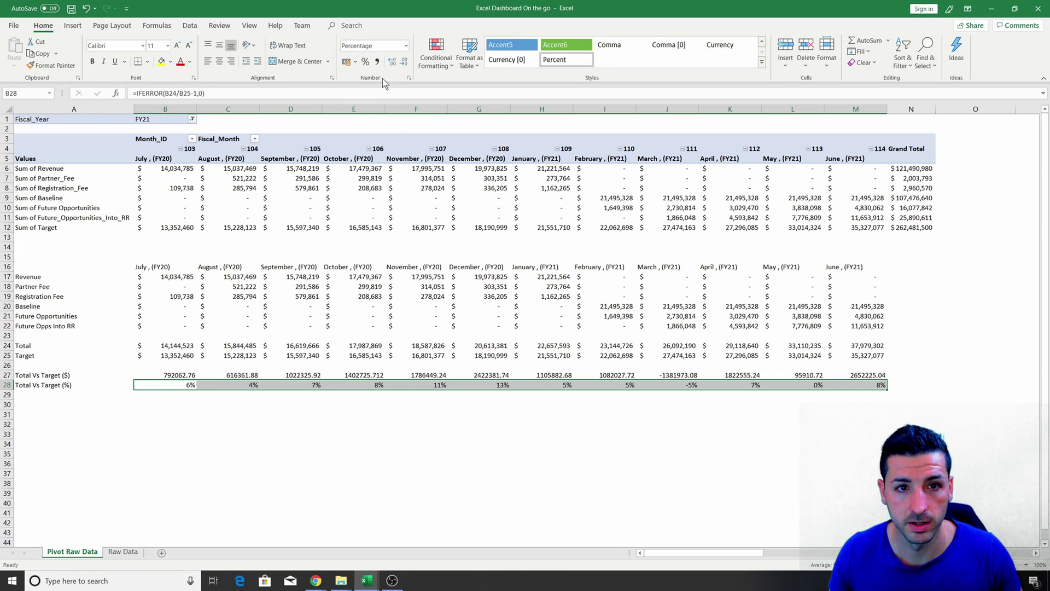
{"action": "left_click", "coordinate": [391, 61]}
{"action": "left_click", "coordinate": [391, 61]}
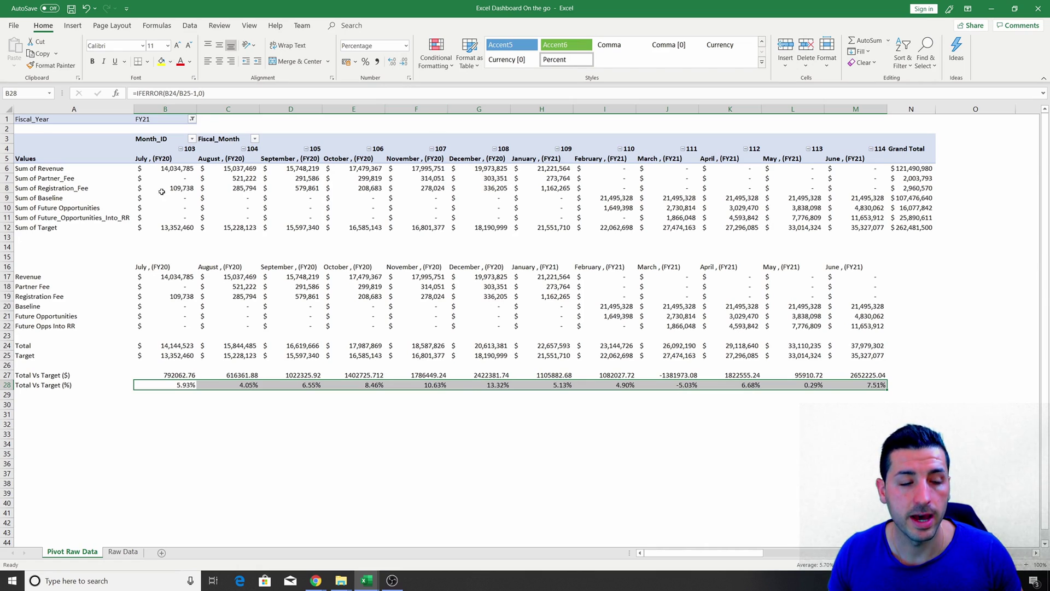
{"action": "left_click", "coordinate": [175, 392]}
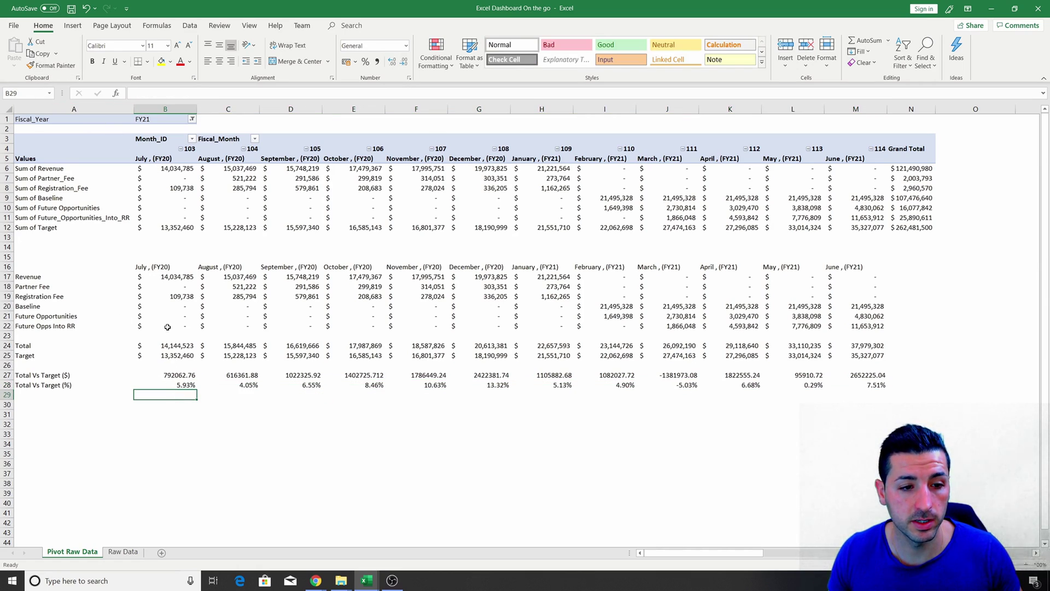
- Copy the accounting format of Target cell B25 onto the Total Vs Target ($) values in B27:M27
{"action": "left_click", "coordinate": [169, 356]}
{"action": "left_click", "coordinate": [182, 375]}
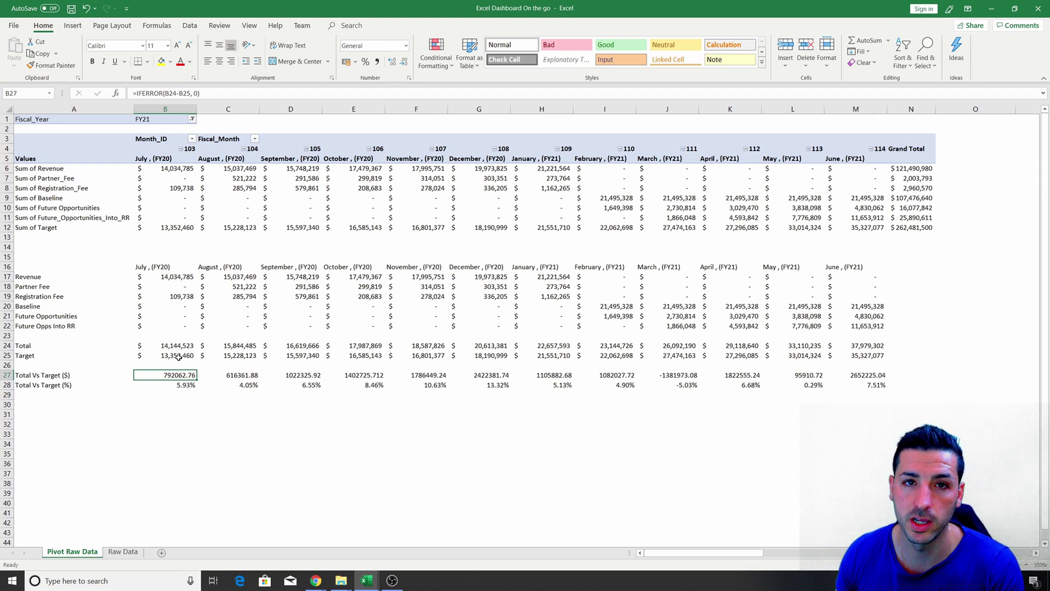
{"action": "left_click", "coordinate": [179, 357]}
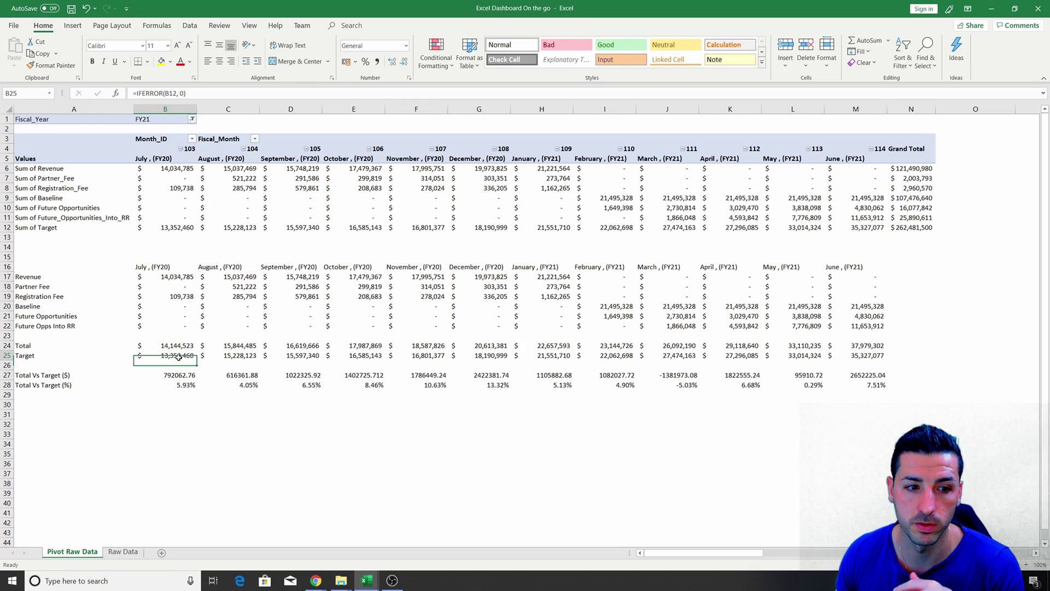
{"action": "left_click", "coordinate": [64, 64]}
{"action": "left_click", "coordinate": [173, 375]}
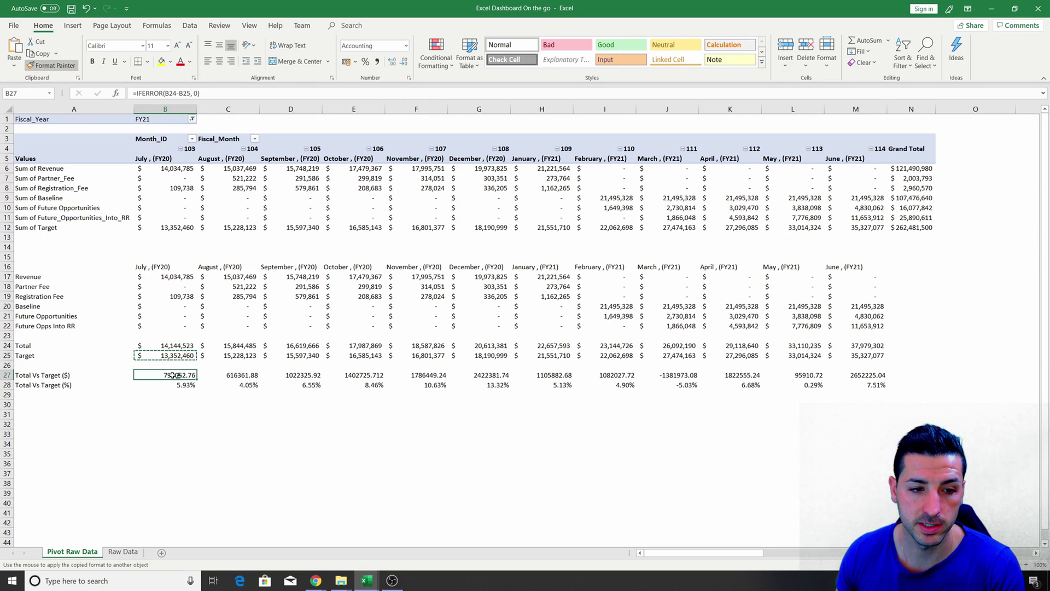
{"action": "left_click_drag", "start_coordinate": [174, 375], "coordinate": [841, 375]}
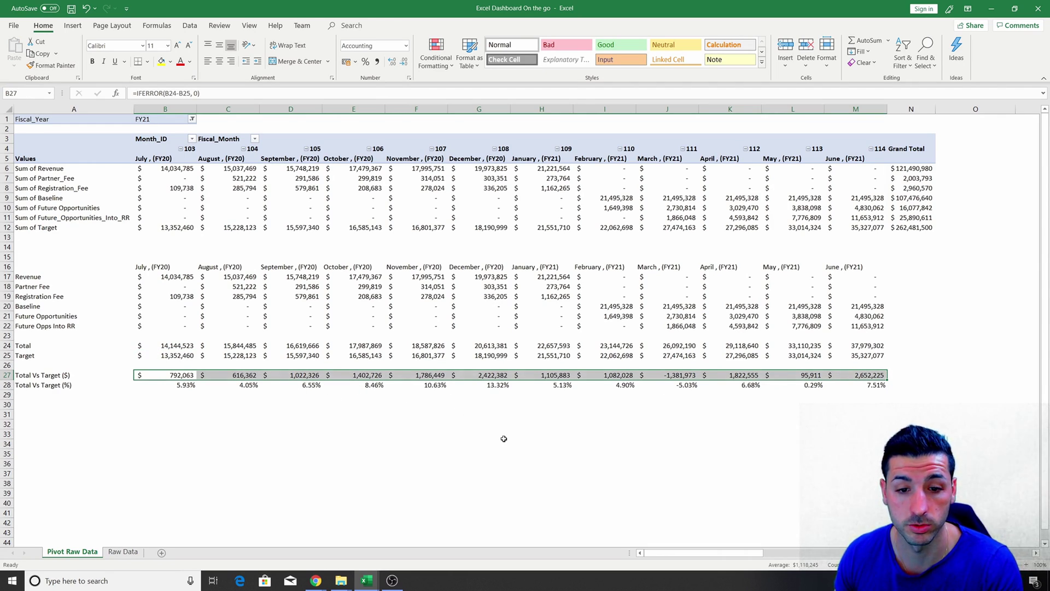
- Extend the June column formulas M16:M28 into column N and link the N16 header to the pivot's Grand Total label in N4
{"action": "left_click_drag", "start_coordinate": [911, 148], "coordinate": [911, 217]}
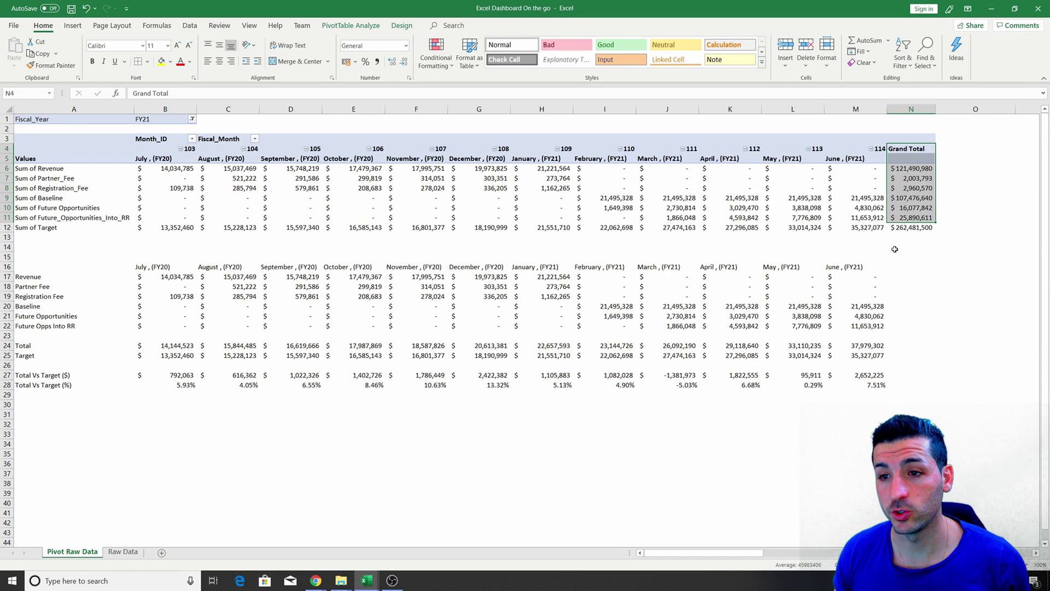
{"action": "left_click", "coordinate": [870, 267]}
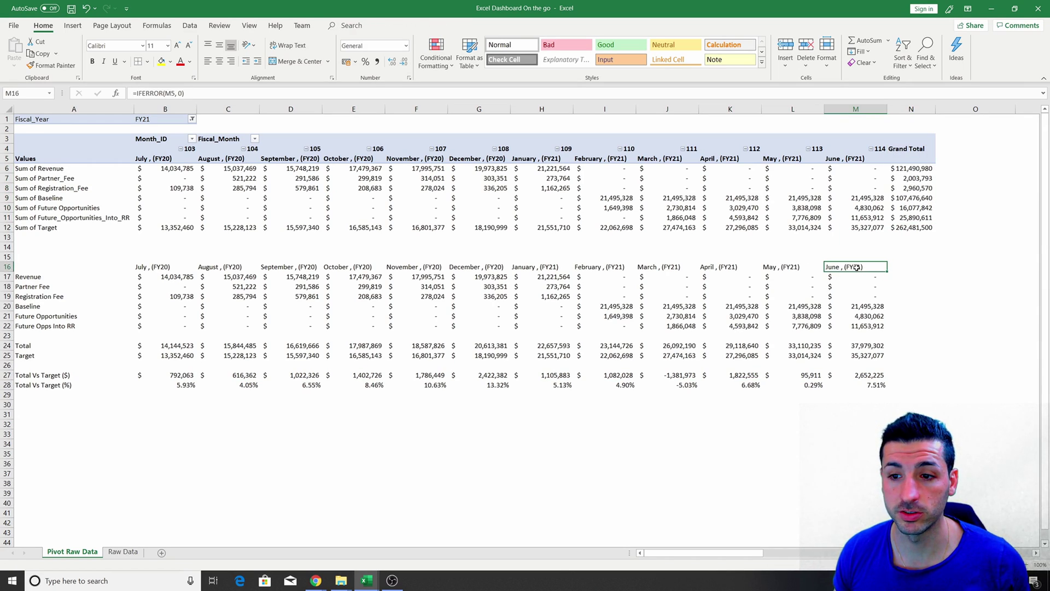
{"action": "left_click_drag", "start_coordinate": [856, 267], "coordinate": [856, 375]}
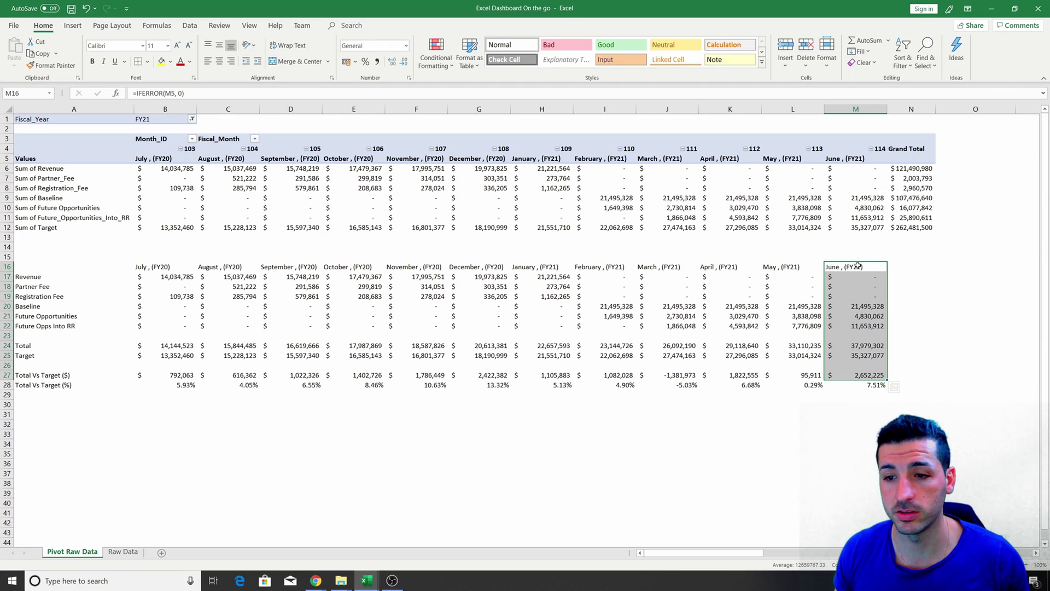
{"action": "left_click_drag", "start_coordinate": [859, 266], "coordinate": [933, 390]}
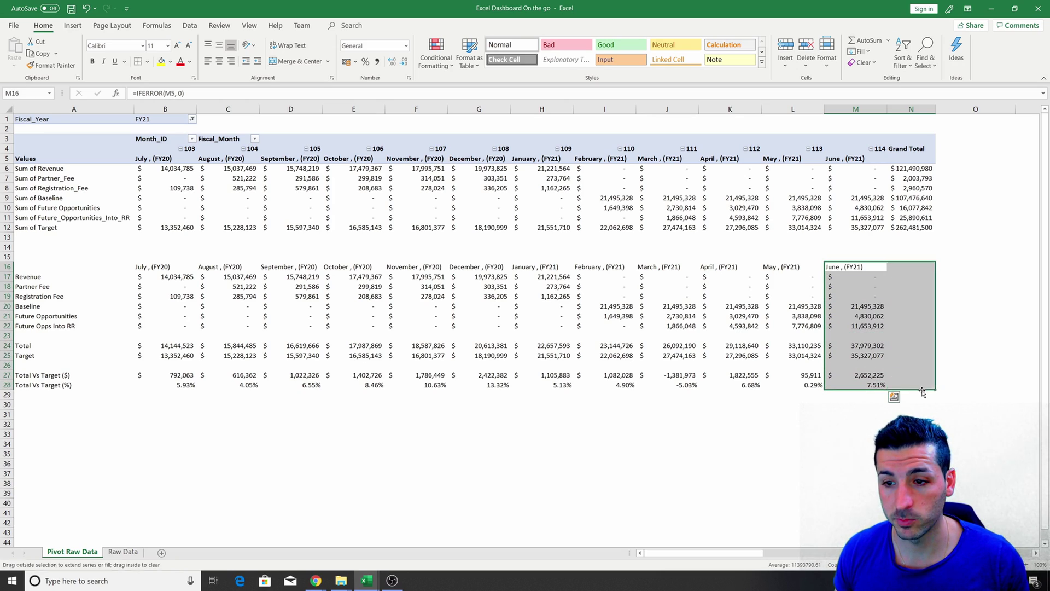
{"action": "double_click", "coordinate": [892, 268]}
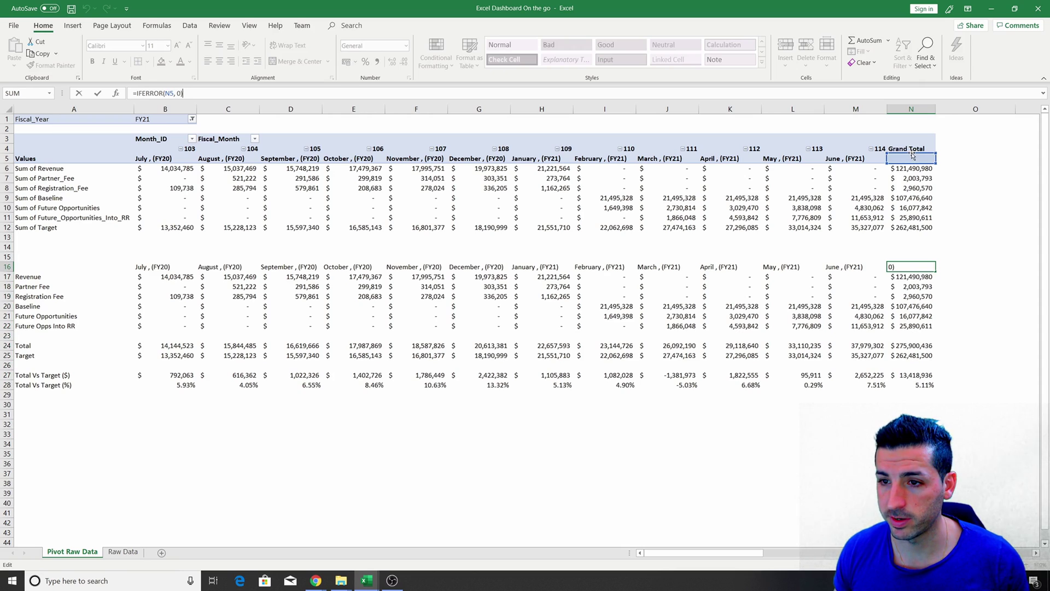
{"action": "key", "text": "Return"}
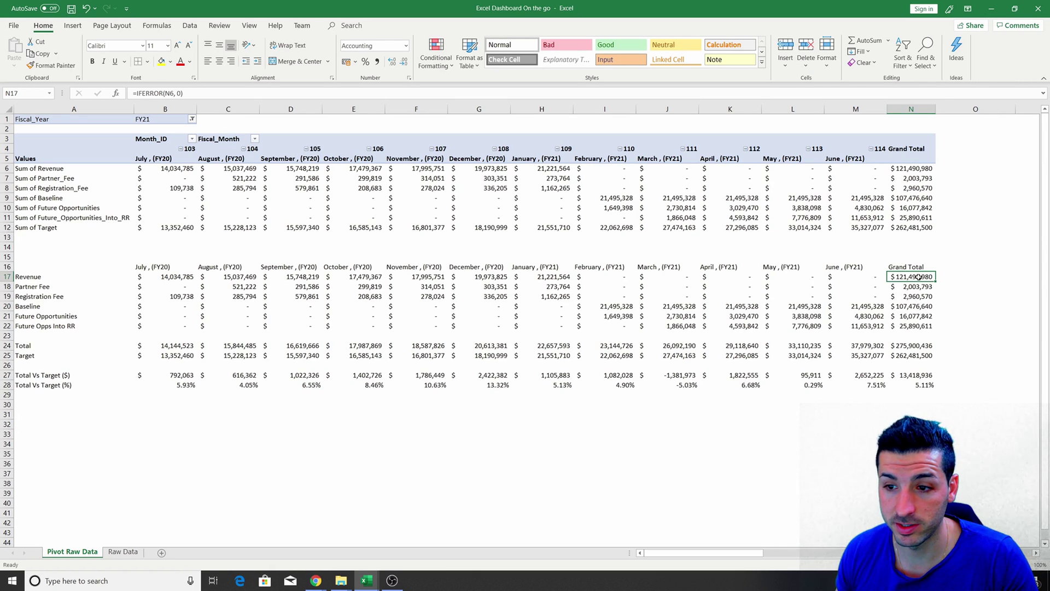
- Examine the Grand Total column's formulas and the monthly Total Vs Target (%) values, including March
{"action": "left_click_drag", "start_coordinate": [866, 277], "coordinate": [230, 277]}
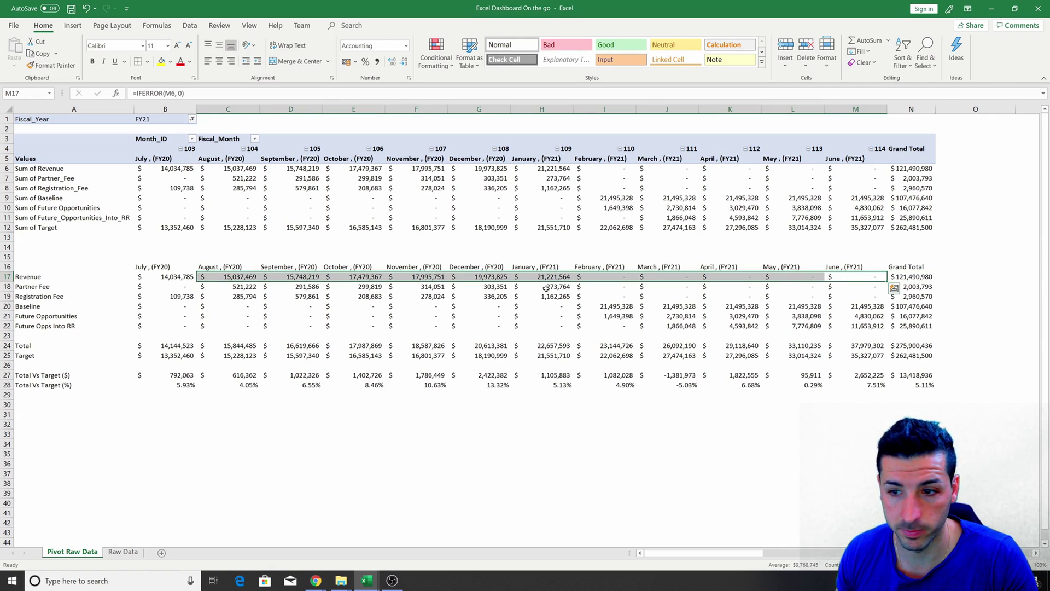
{"action": "key", "text": "Down"}
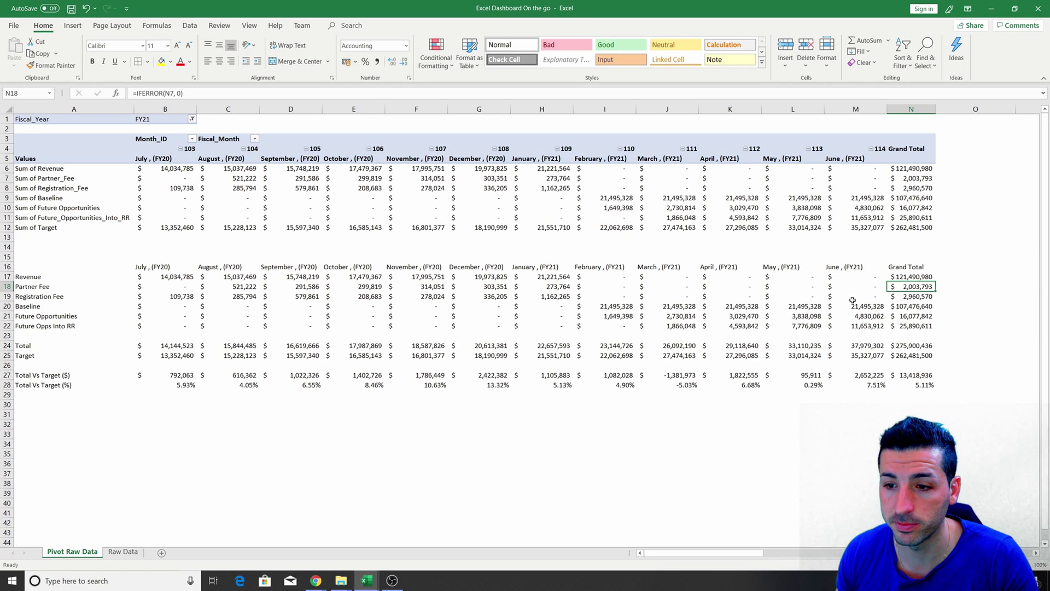
{"action": "left_click", "coordinate": [925, 297]}
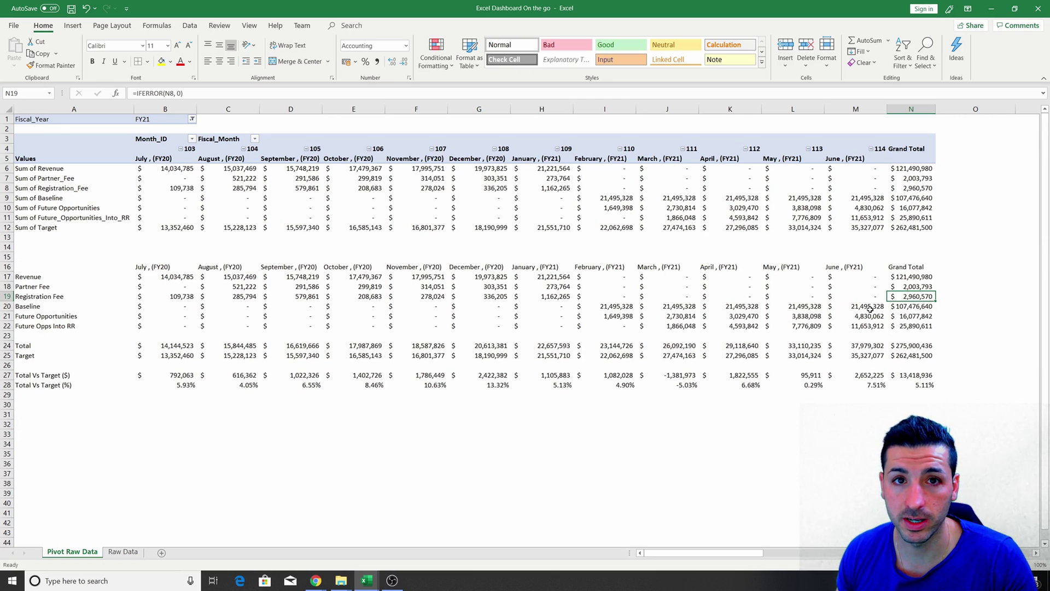
{"action": "left_click", "coordinate": [929, 386]}
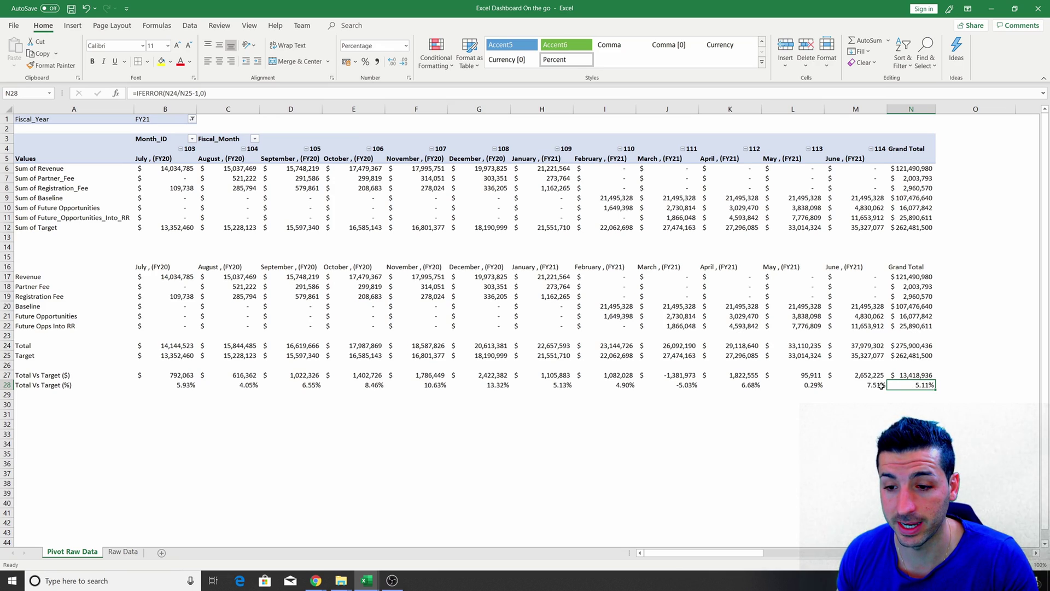
{"action": "left_click_drag", "start_coordinate": [882, 385], "coordinate": [170, 385]}
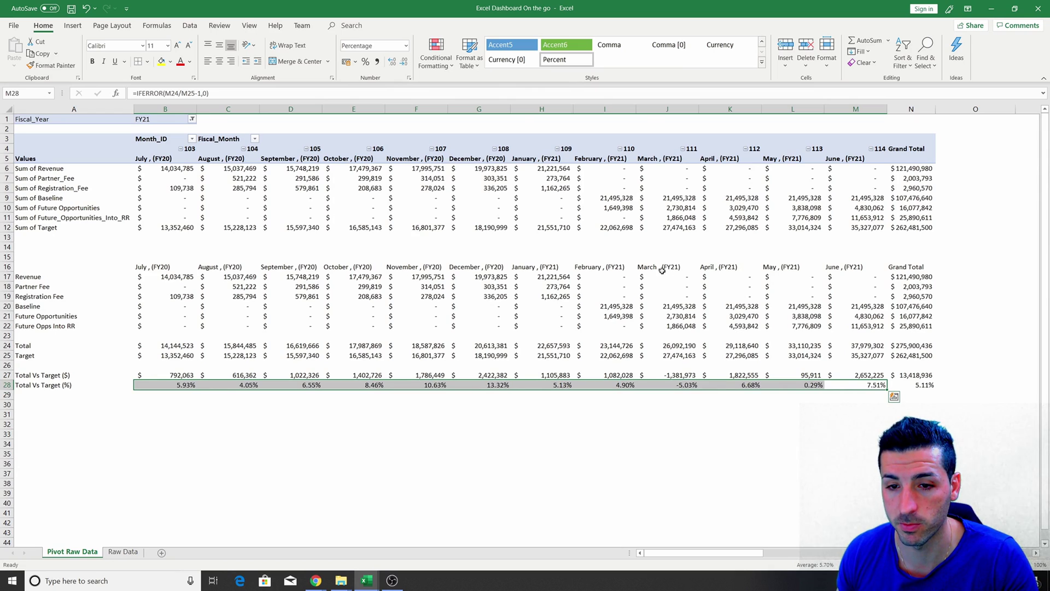
{"action": "left_click_drag", "start_coordinate": [661, 270], "coordinate": [674, 385]}
{"action": "left_click", "coordinate": [675, 385]}
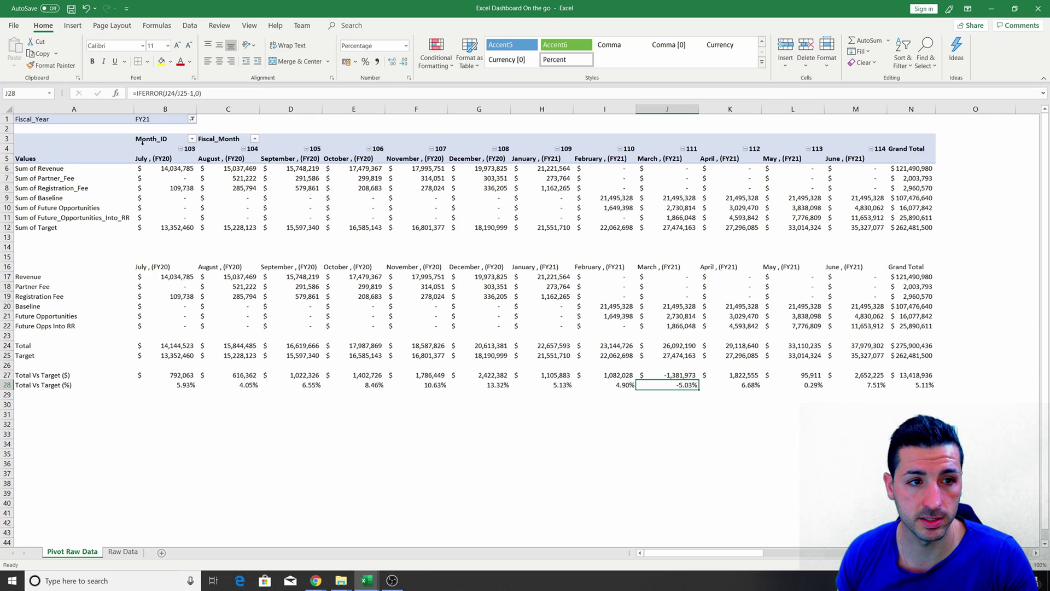
- Set a light, fine border line style and apply all borders to the summary table A16:N28
{"action": "left_click", "coordinate": [146, 61]}
{"action": "mouse_move", "coordinate": [188, 333]}
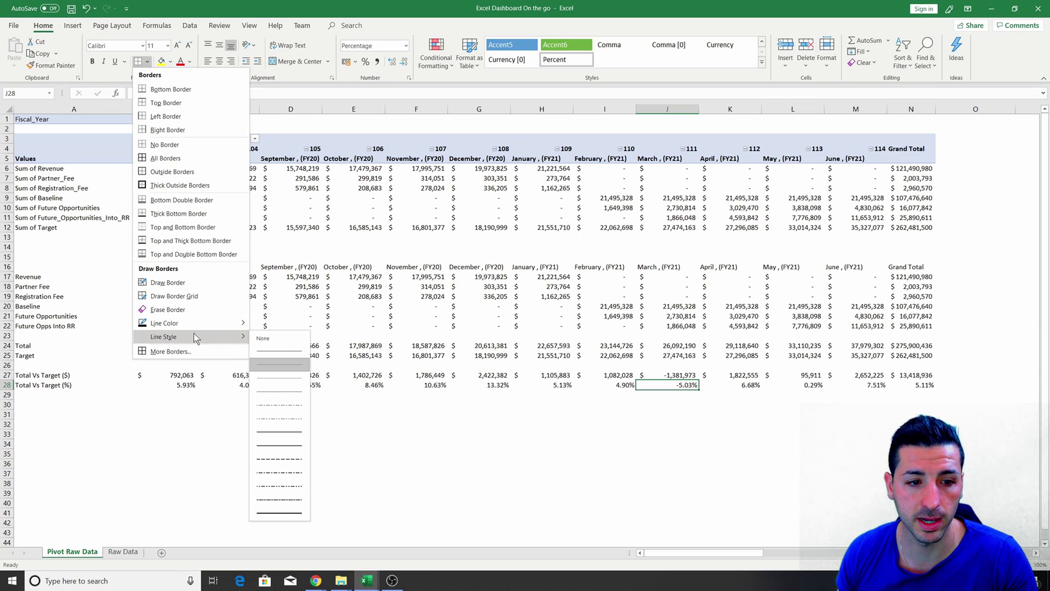
{"action": "left_click", "coordinate": [275, 364]}
{"action": "left_click", "coordinate": [339, 305]}
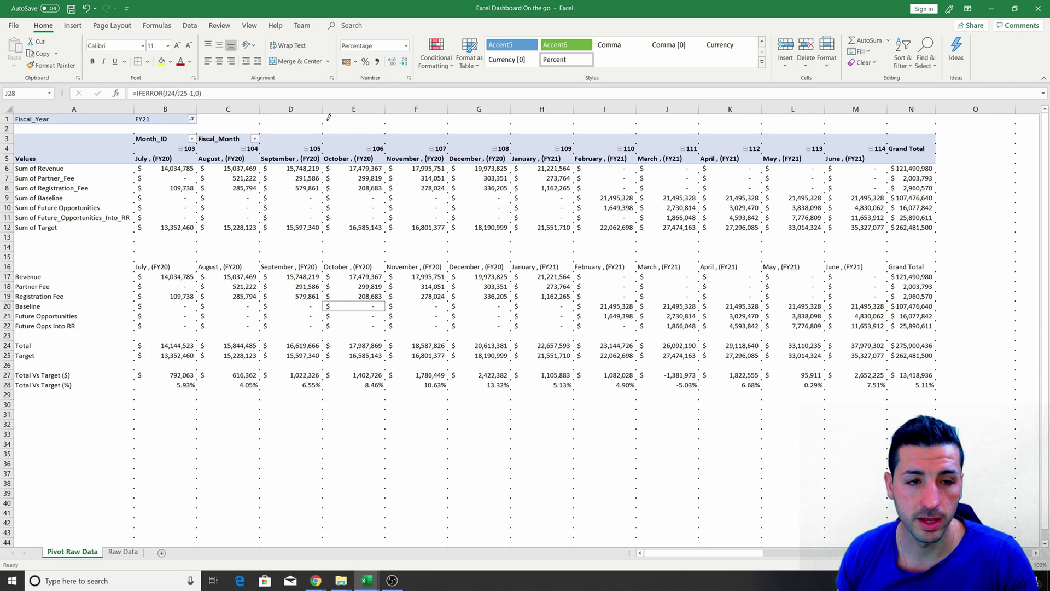
{"action": "left_click", "coordinate": [229, 90]}
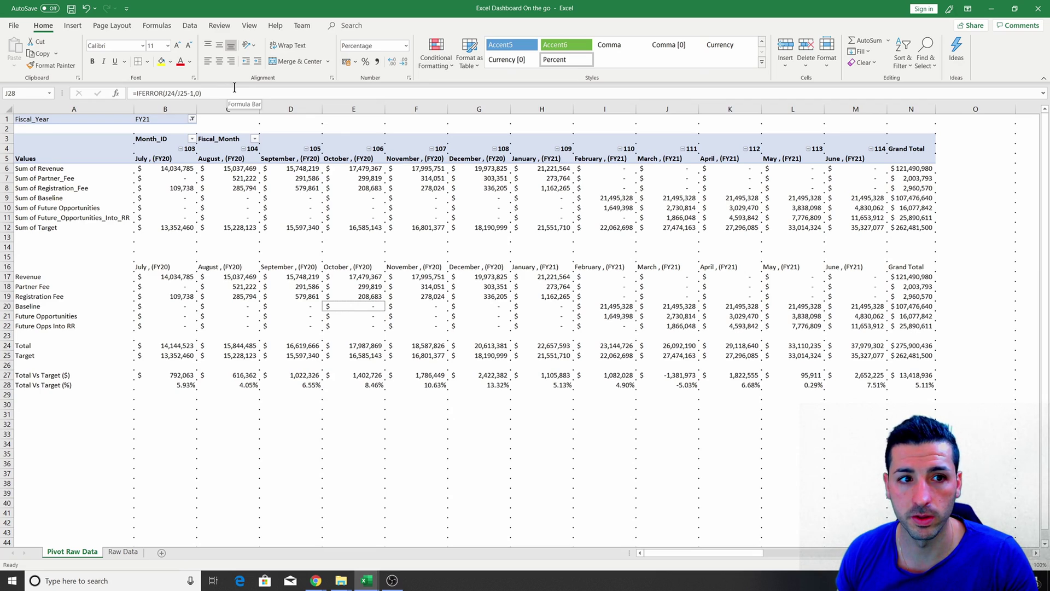
{"action": "left_click", "coordinate": [475, 296]}
{"action": "left_click_drag", "start_coordinate": [907, 266], "coordinate": [55, 385]}
{"action": "left_click", "coordinate": [147, 61]}
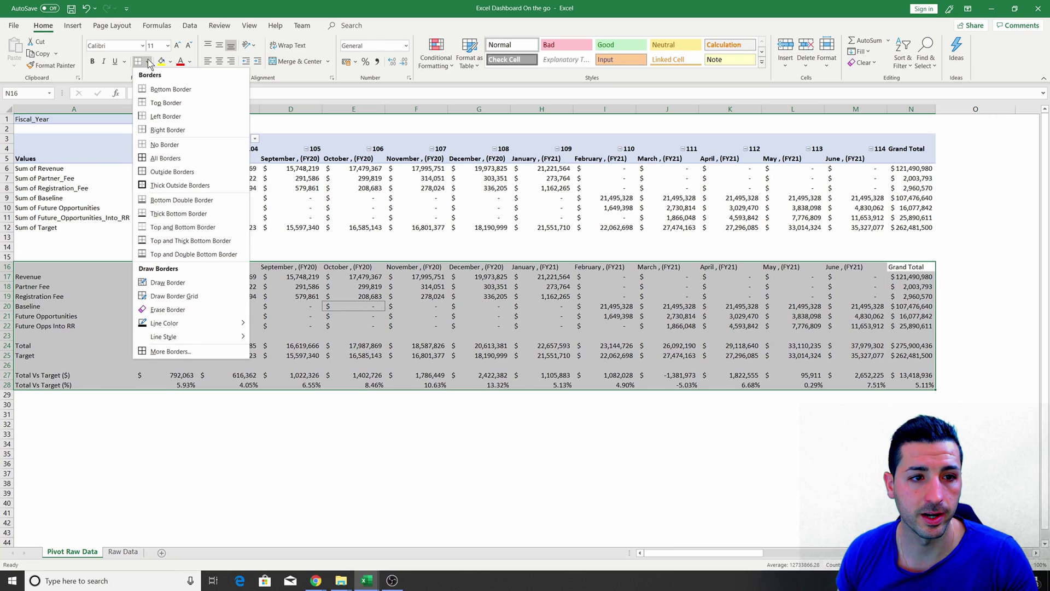
{"action": "left_click", "coordinate": [172, 160]}
{"action": "left_click", "coordinate": [717, 325]}
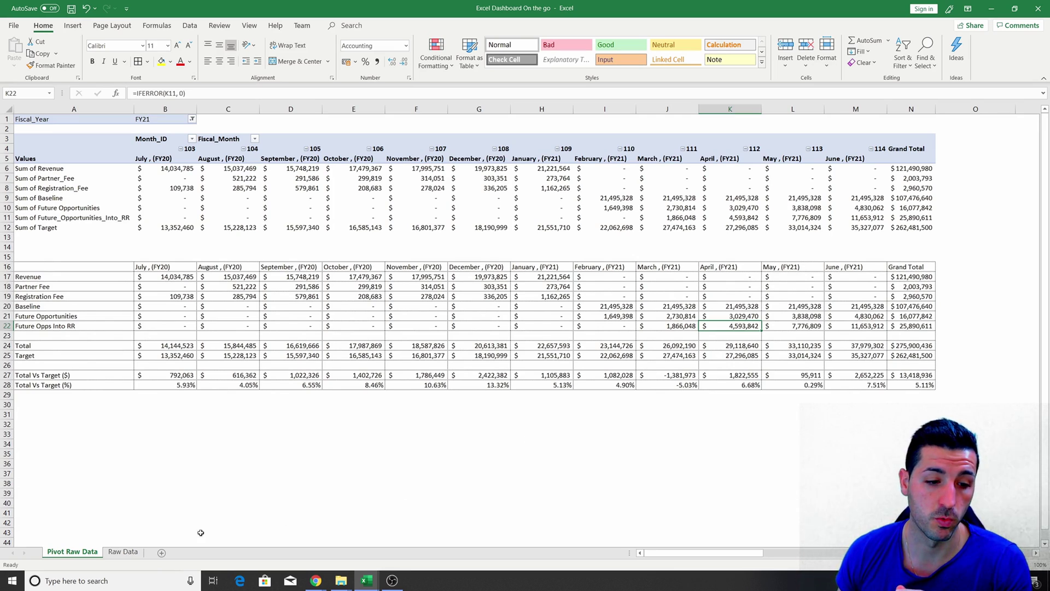
- Add a new worksheet after Pivot Raw Data and name it Overall Performance Summary
{"action": "left_click", "coordinate": [161, 552]}
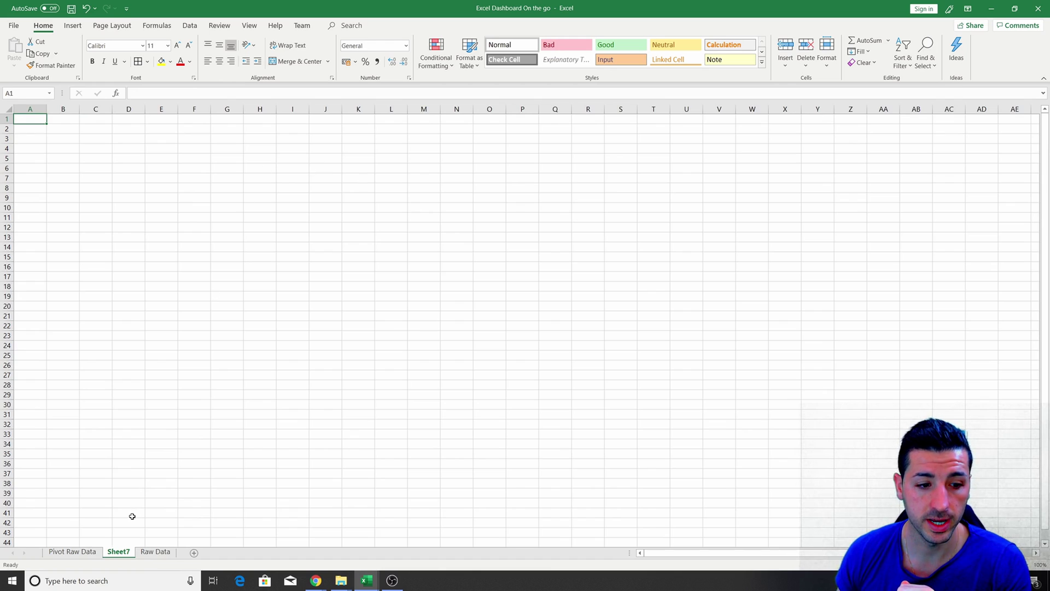
{"action": "double_click", "coordinate": [125, 551]}
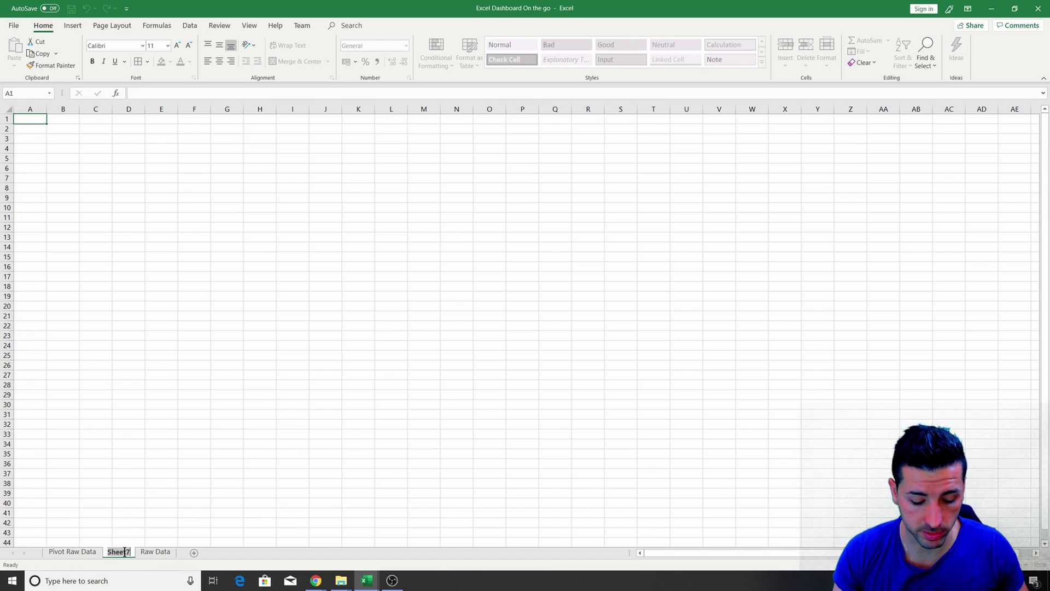
{"action": "type", "text": "Overall Perfo"}
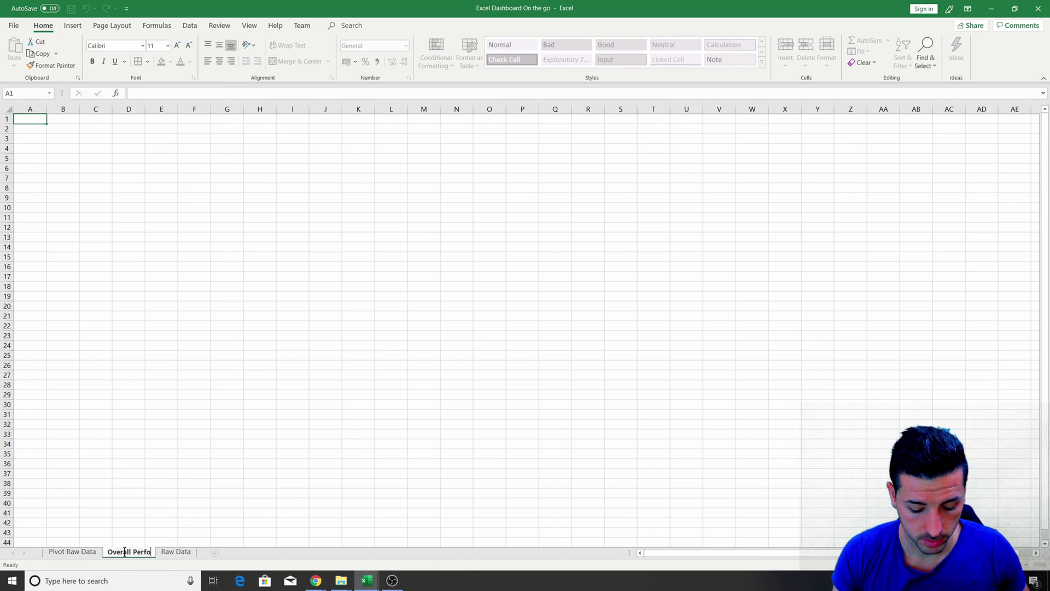
{"action": "type", "text": "r"}
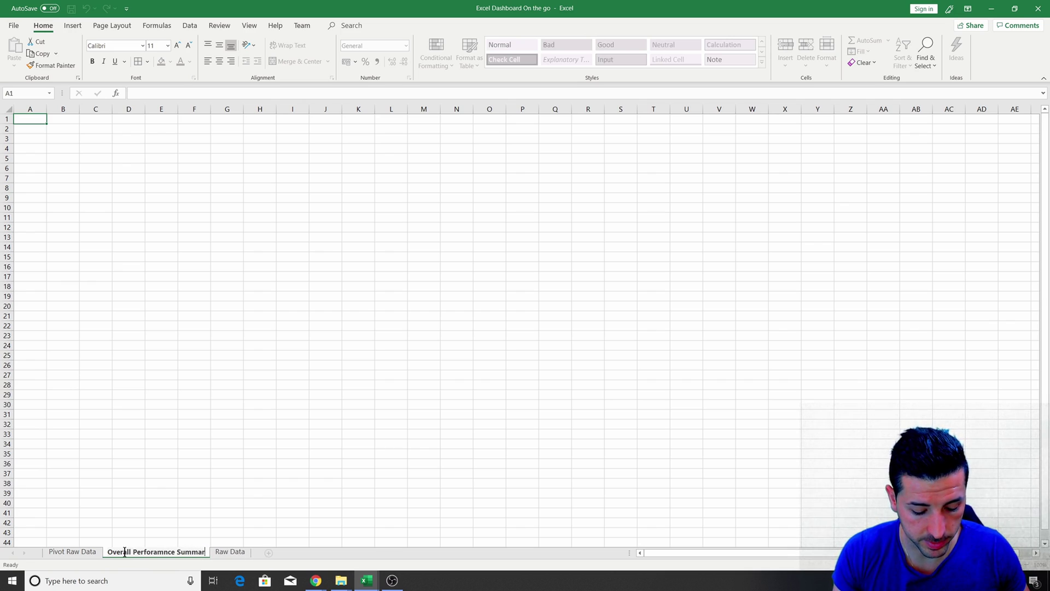
{"action": "type", "text": "mance Summary"}
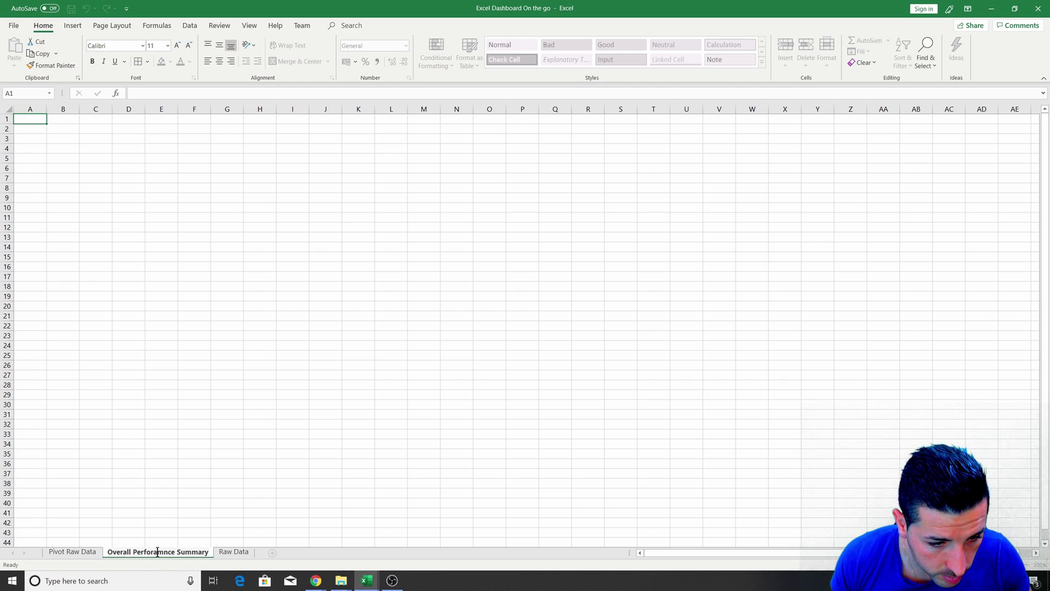
{"action": "key", "text": "BackSpace"}
{"action": "key", "text": "Right"}
{"action": "type", "text": "a"}
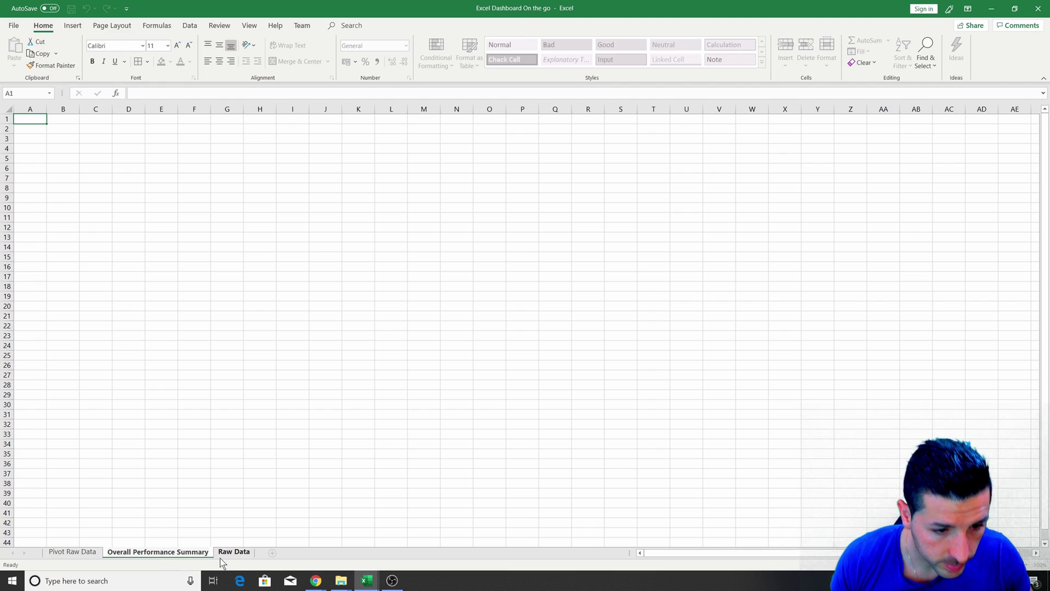
{"action": "left_click", "coordinate": [215, 491]}
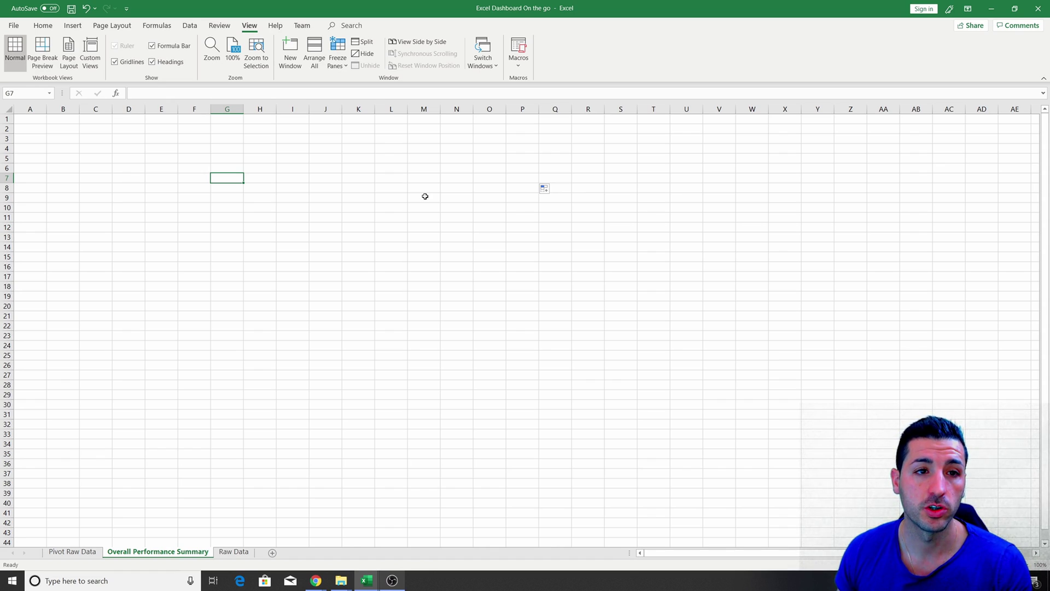
- Turn off gridlines on the Overall Performance Summary sheet
{"action": "left_click", "coordinate": [115, 62]}
{"action": "left_click", "coordinate": [496, 226]}
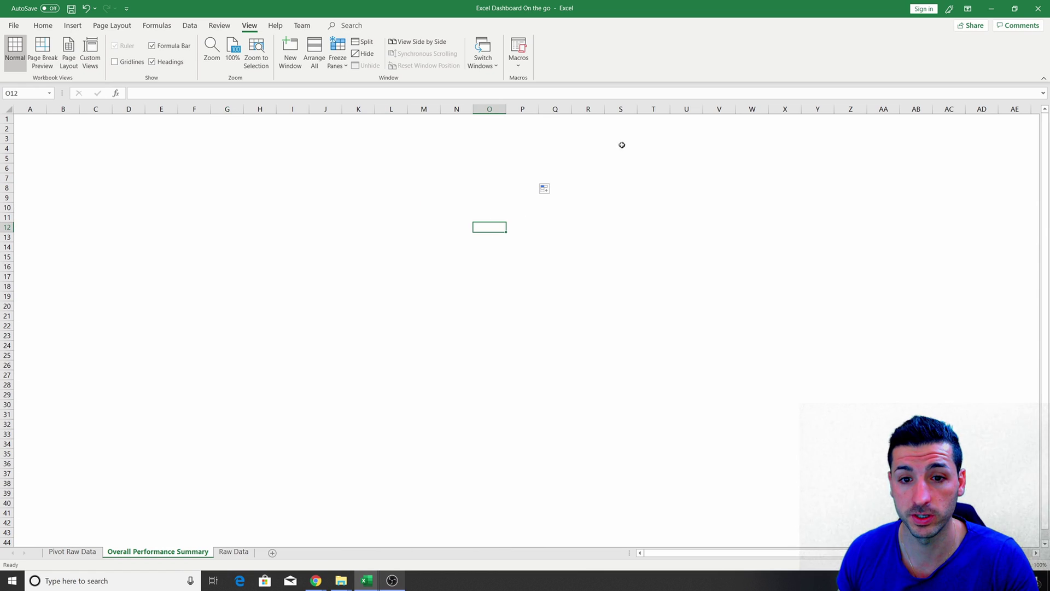
{"action": "left_click", "coordinate": [180, 163]}
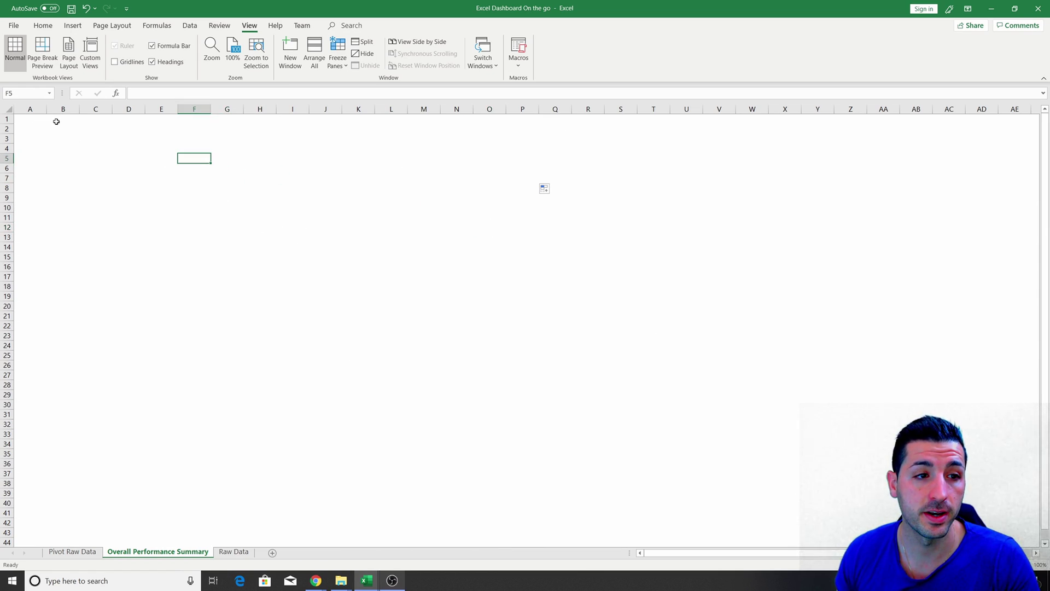
- Fill the header range B1:P5 with a light blue theme color
{"action": "left_click_drag", "start_coordinate": [62, 119], "coordinate": [514, 159]}
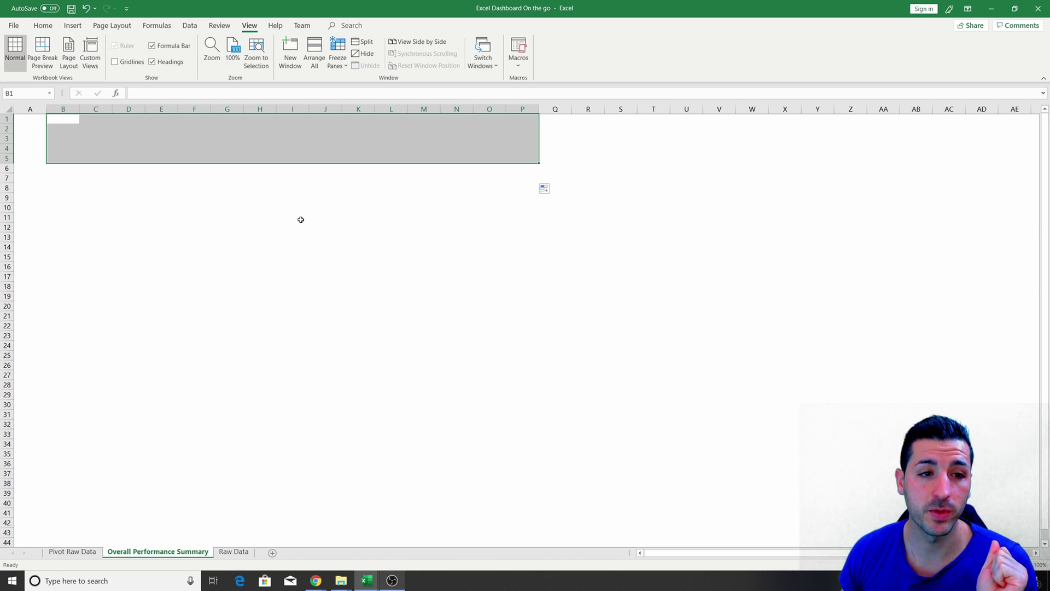
{"action": "left_click", "coordinate": [42, 25]}
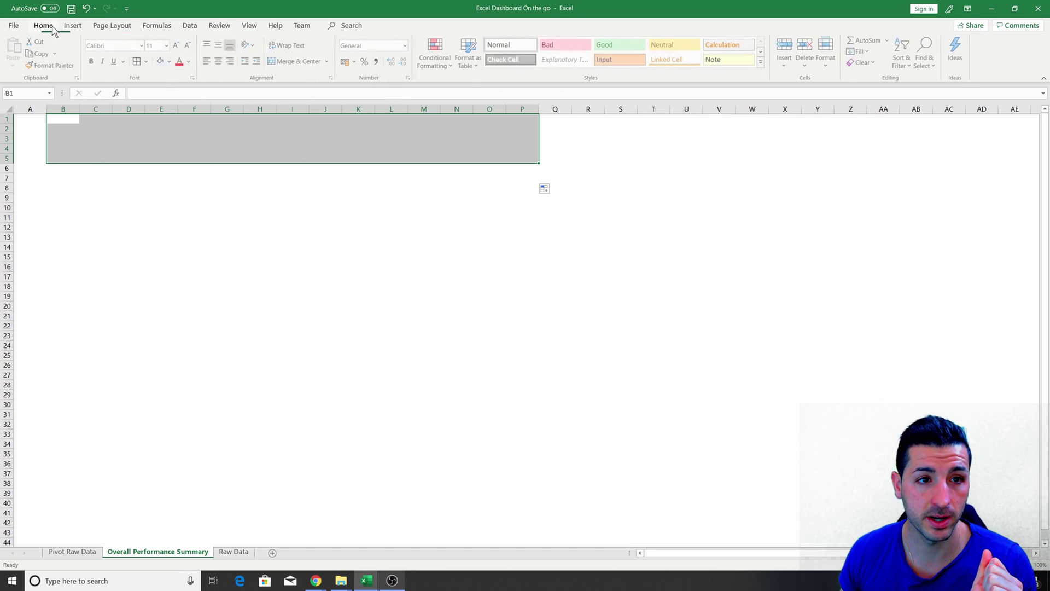
{"action": "left_click", "coordinate": [170, 62]}
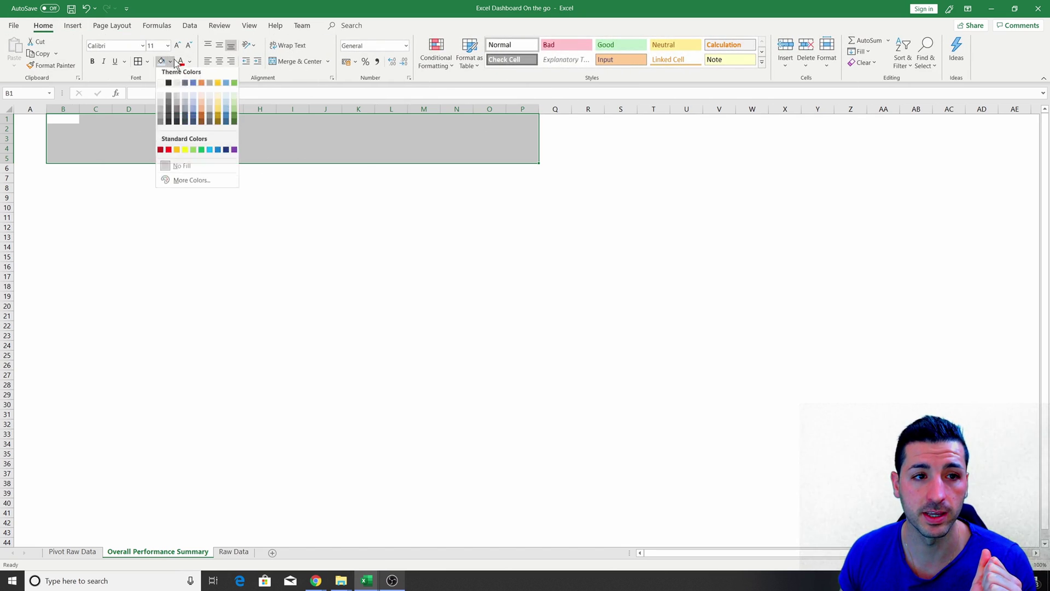
{"action": "left_click", "coordinate": [228, 100]}
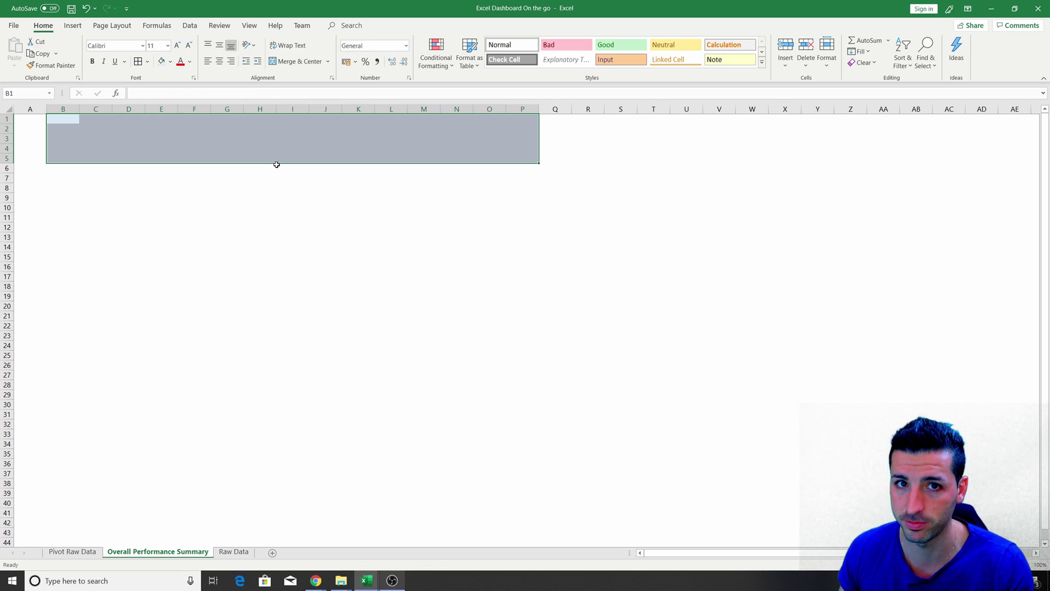
- Widen columns B through P uniformly to about one and a half times their width to stretch the blue header band
{"action": "left_click_drag", "start_coordinate": [76, 109], "coordinate": [548, 110]}
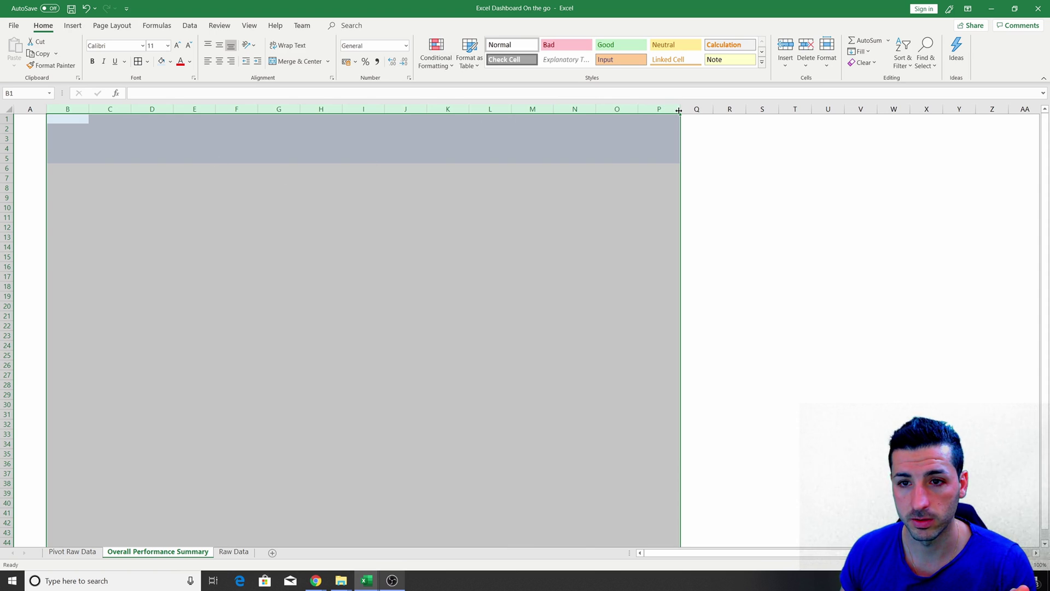
{"action": "left_click_drag", "start_coordinate": [680, 109], "coordinate": [684, 109]}
{"action": "left_click", "coordinate": [260, 187]}
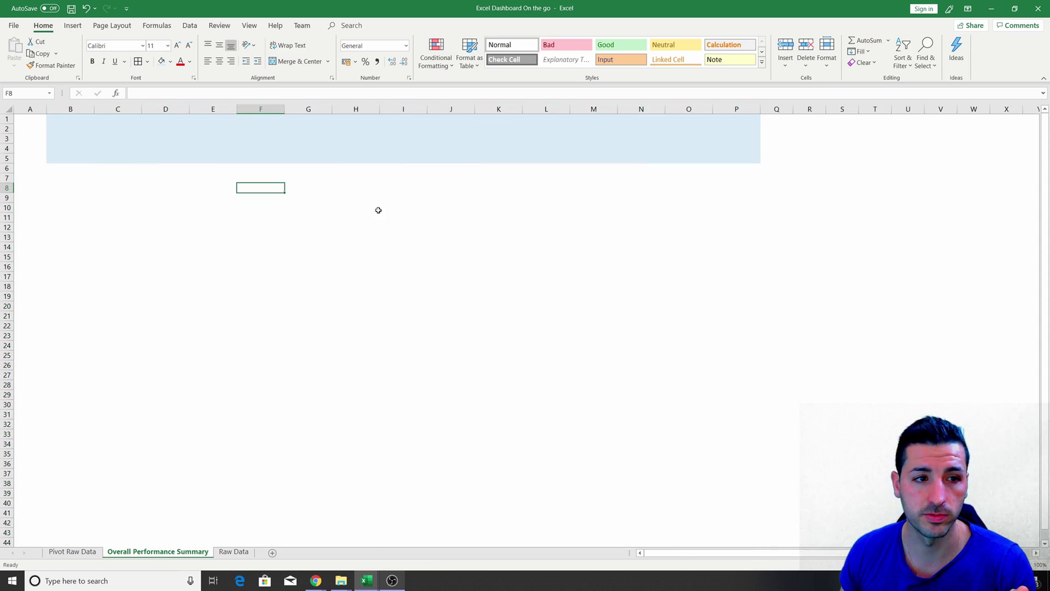
{"action": "left_click_drag", "start_coordinate": [795, 134], "coordinate": [1047, 251]}
{"action": "left_click", "coordinate": [780, 178]}
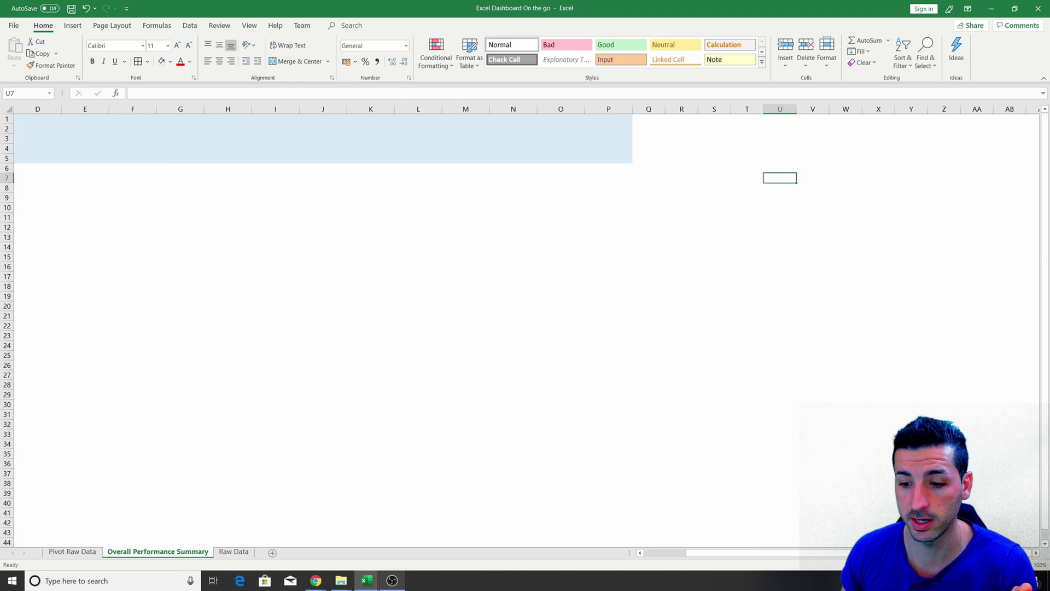
{"action": "left_click_drag", "start_coordinate": [728, 553], "coordinate": [700, 554]}
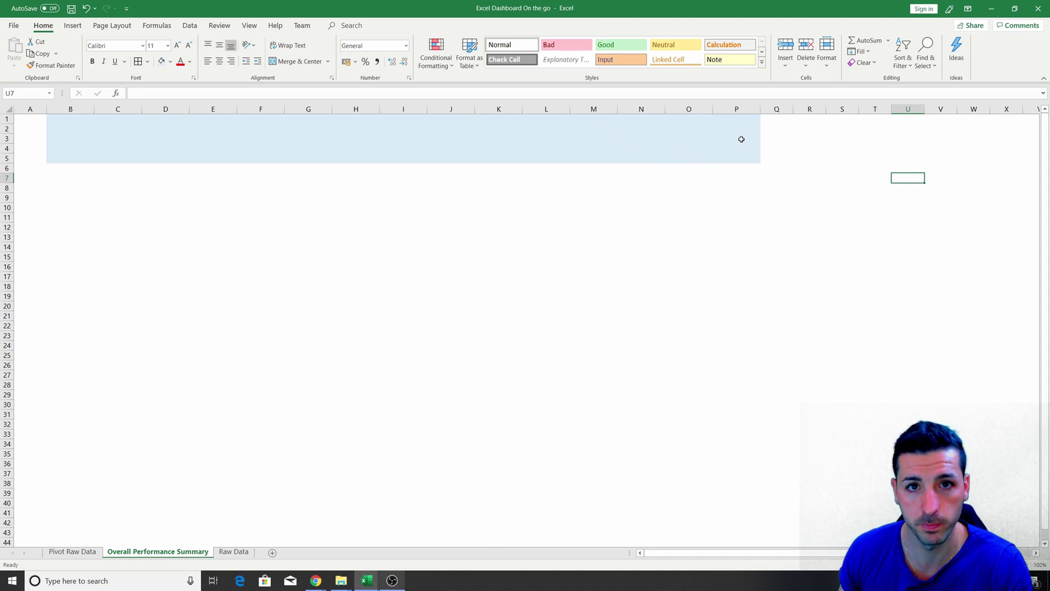
- Merge and center cells B2:D4 inside the blue header band
{"action": "left_click", "coordinate": [165, 168]}
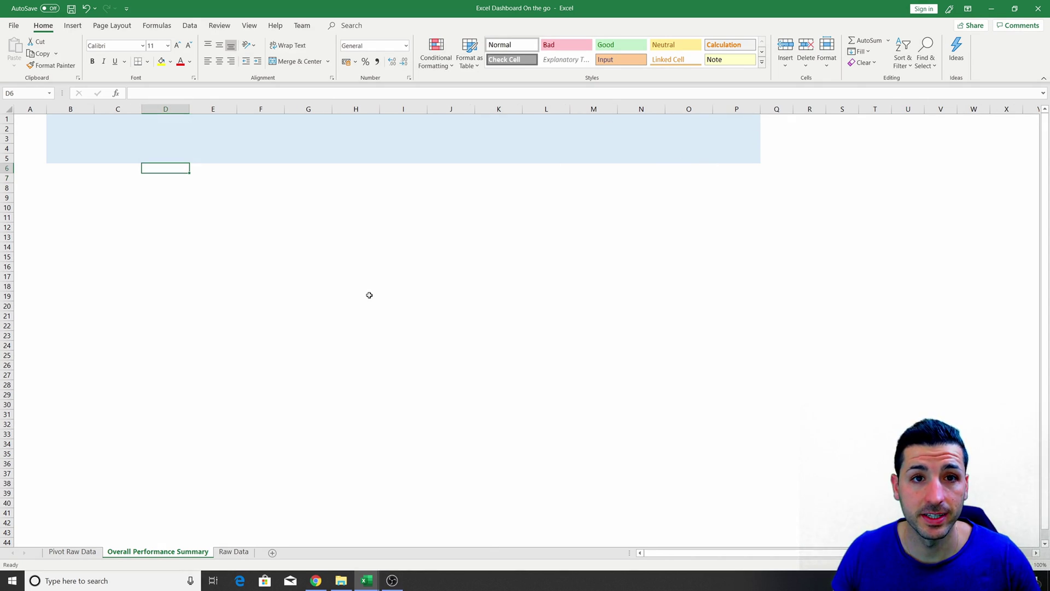
{"action": "left_click_drag", "start_coordinate": [66, 129], "coordinate": [155, 145]}
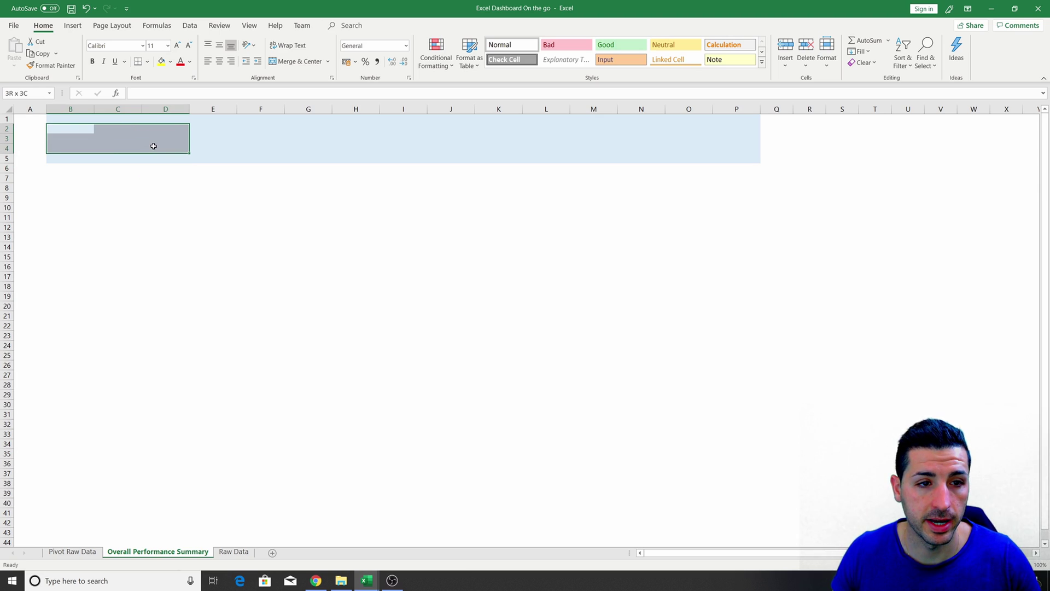
{"action": "left_click", "coordinate": [295, 62]}
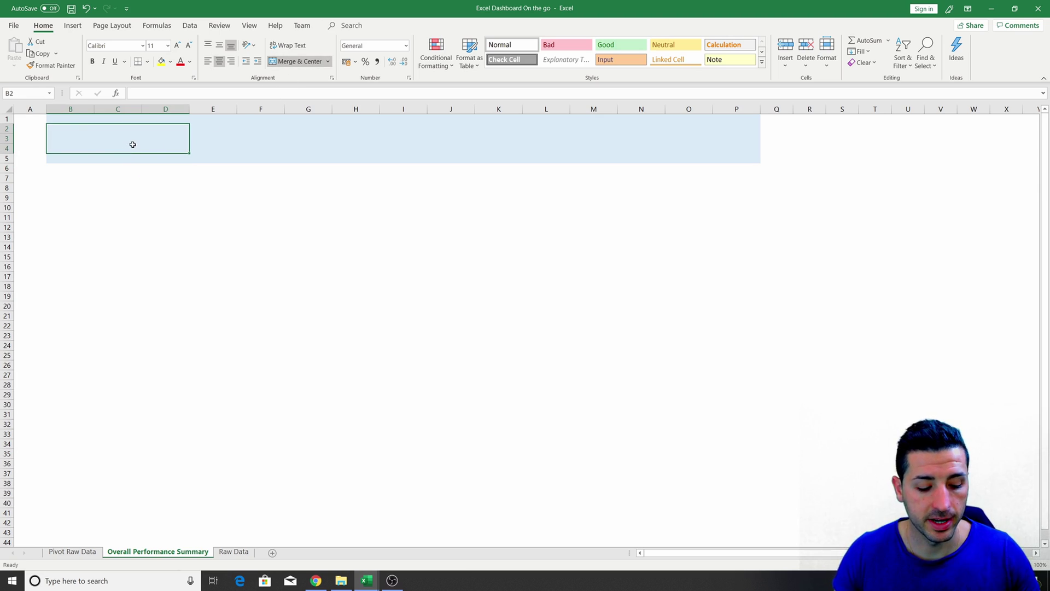
- Enter the fixed text Week 38 in the merged header cell B2:D4
{"action": "type", "text": "Week"}
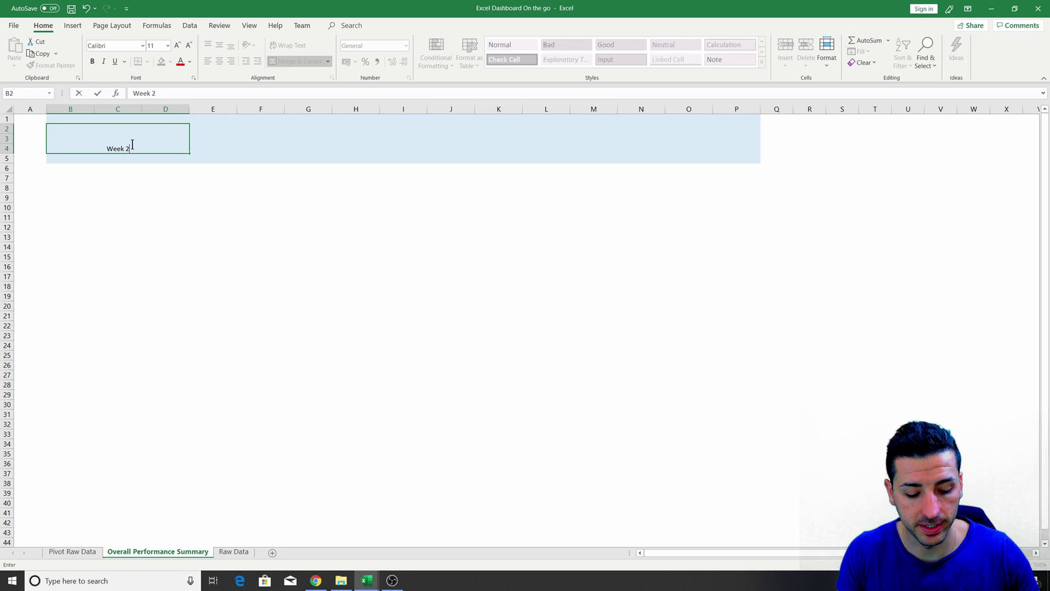
{"action": "type", "text": " 38"}
{"action": "key", "text": "Return"}
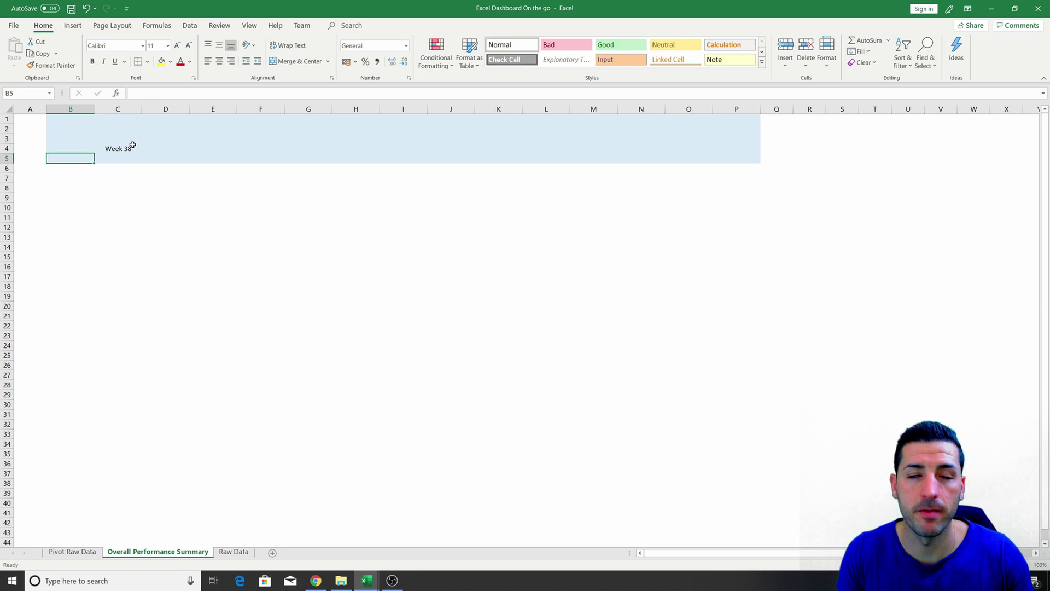
- Replace the fixed week label in merged cell B2 with the formula ="Week " & WEEKNUM(TODAY(),21)
{"action": "left_click", "coordinate": [129, 146]}
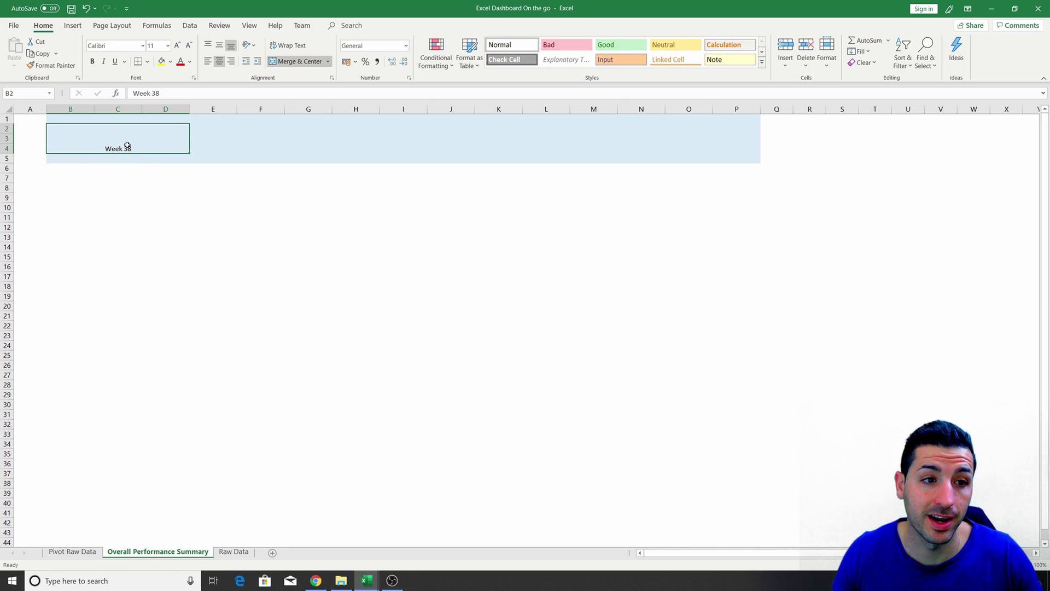
{"action": "type", "text": "="}
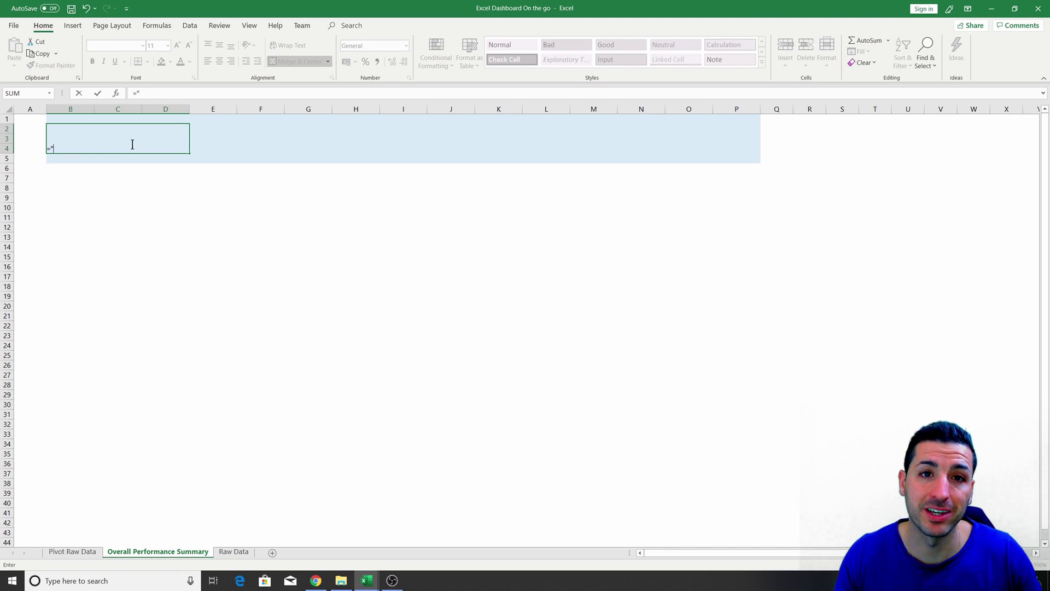
{"action": "type", "text": "\"W"}
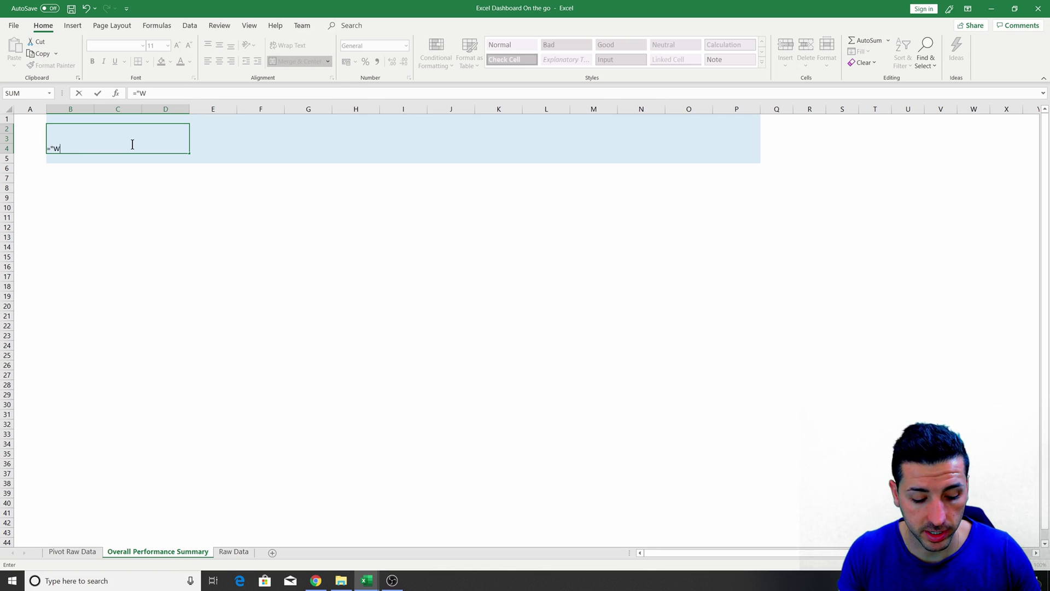
{"action": "type", "text": "eek"}
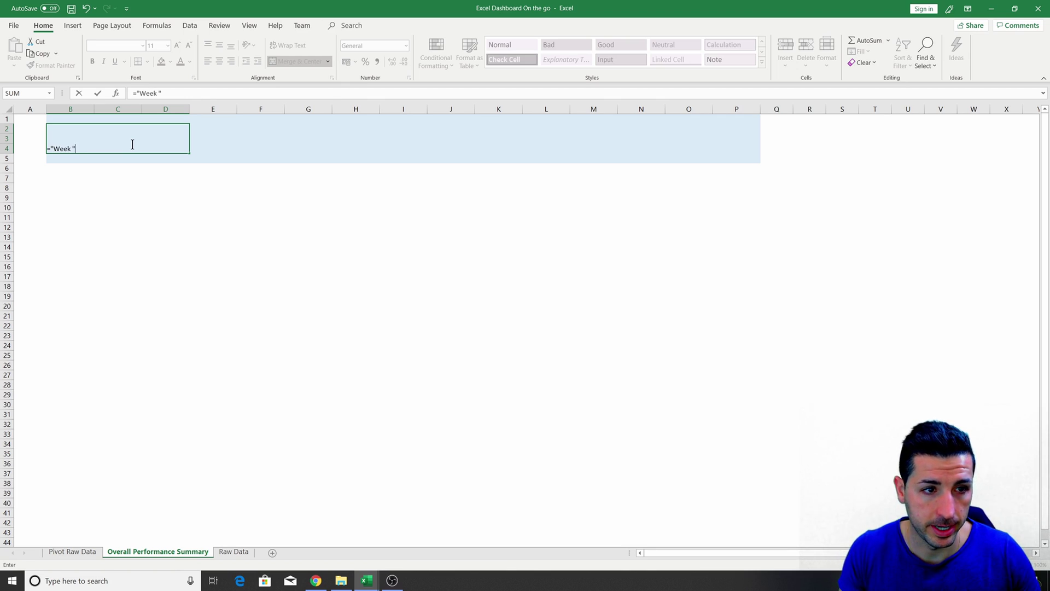
{"action": "type", "text": "w"}
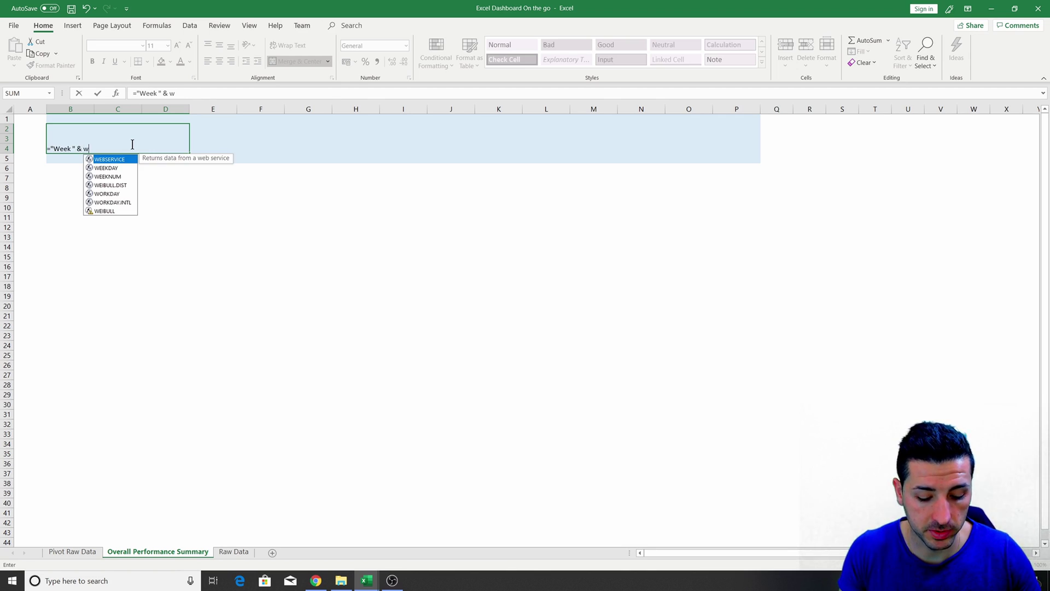
{"action": "type", "text": "eeknum"}
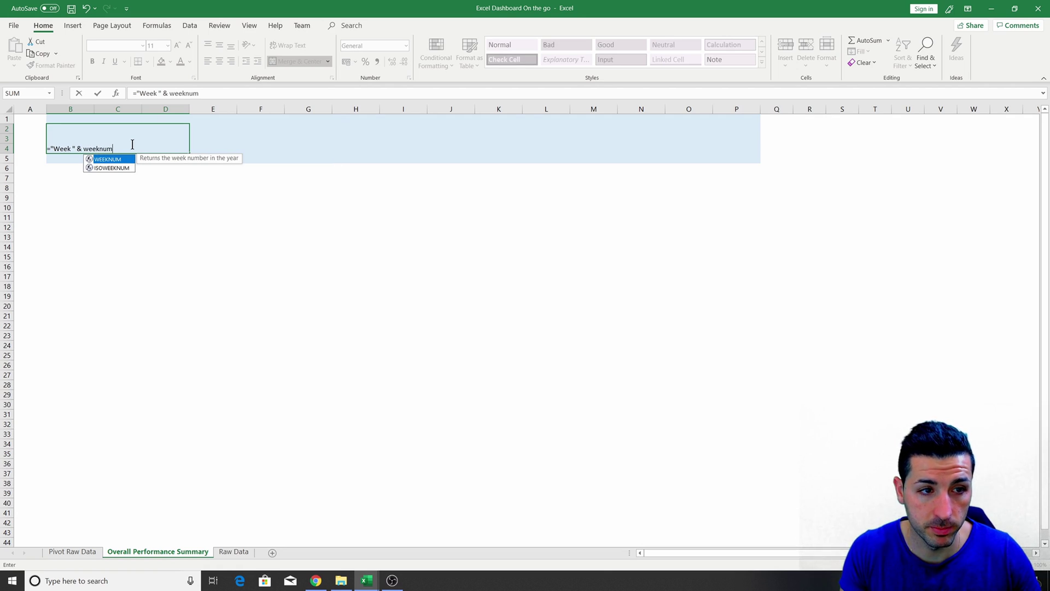
{"action": "type", "text": "(today"}
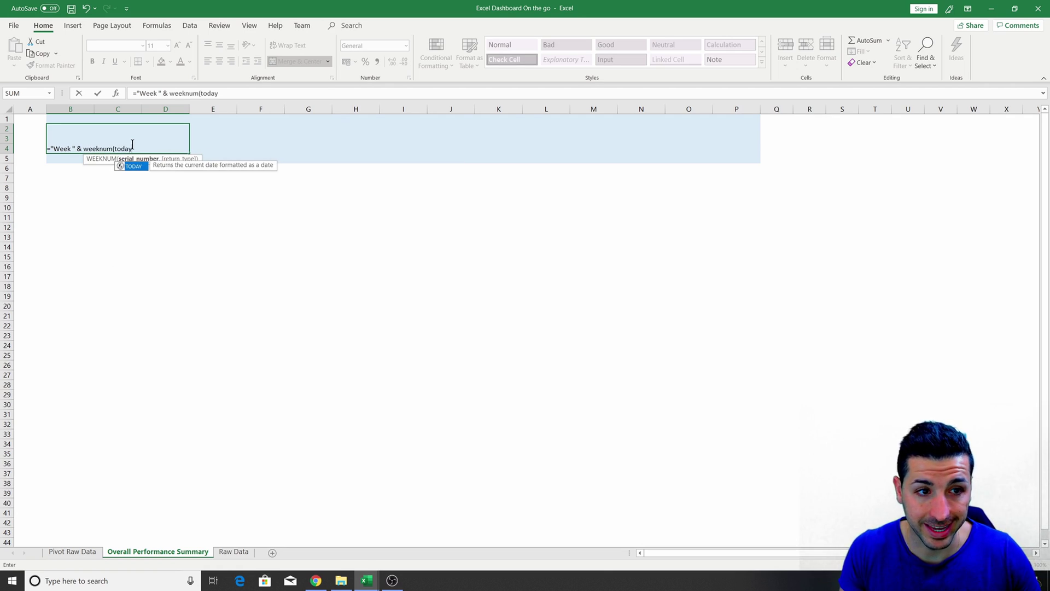
{"action": "type", "text": "(),"}
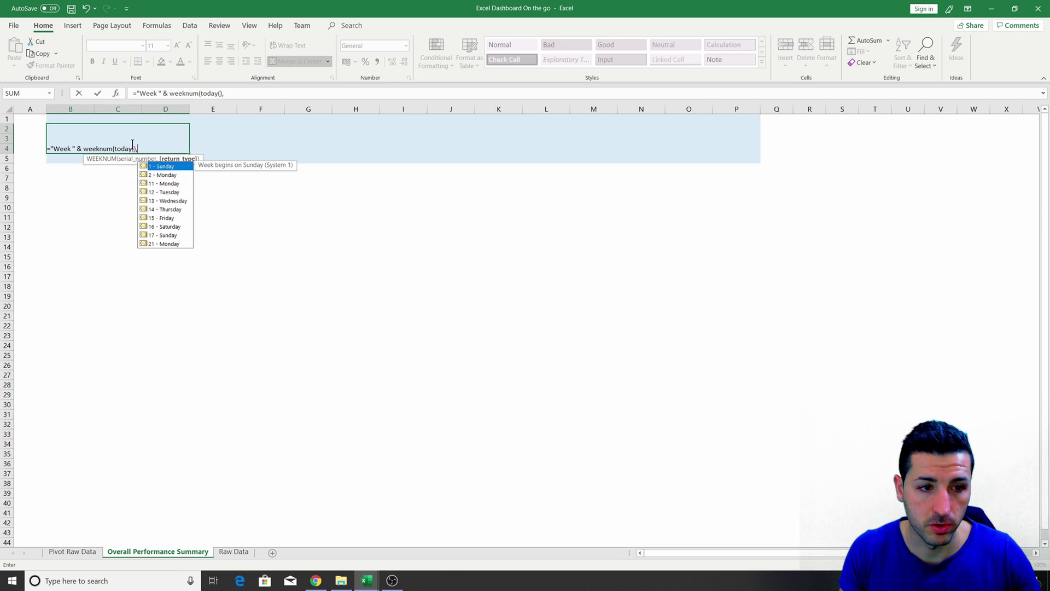
{"action": "type", "text": "21"}
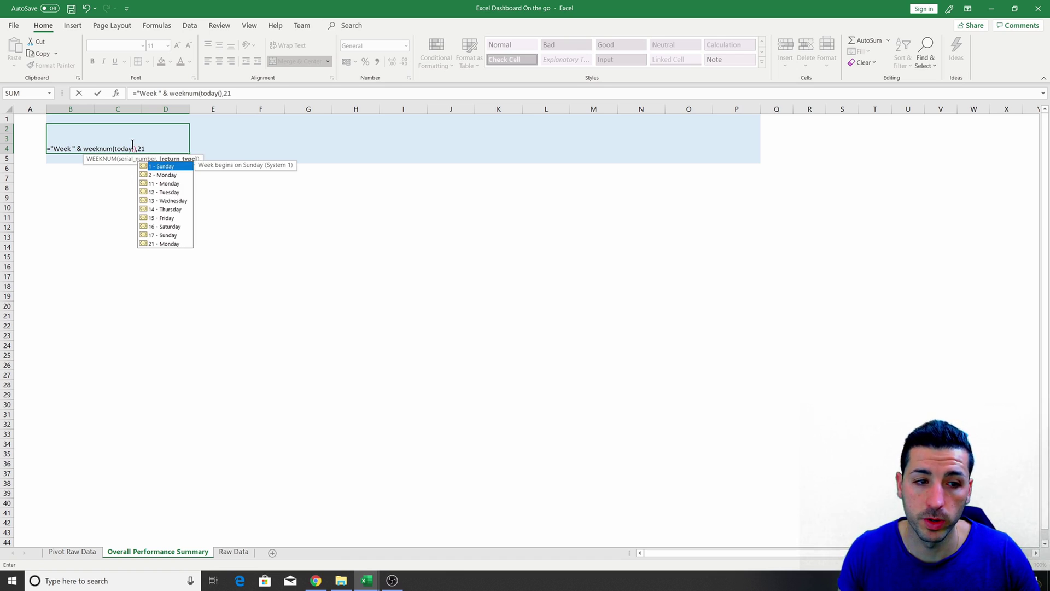
{"action": "type", "text": ")"}
{"action": "key", "text": "Return"}
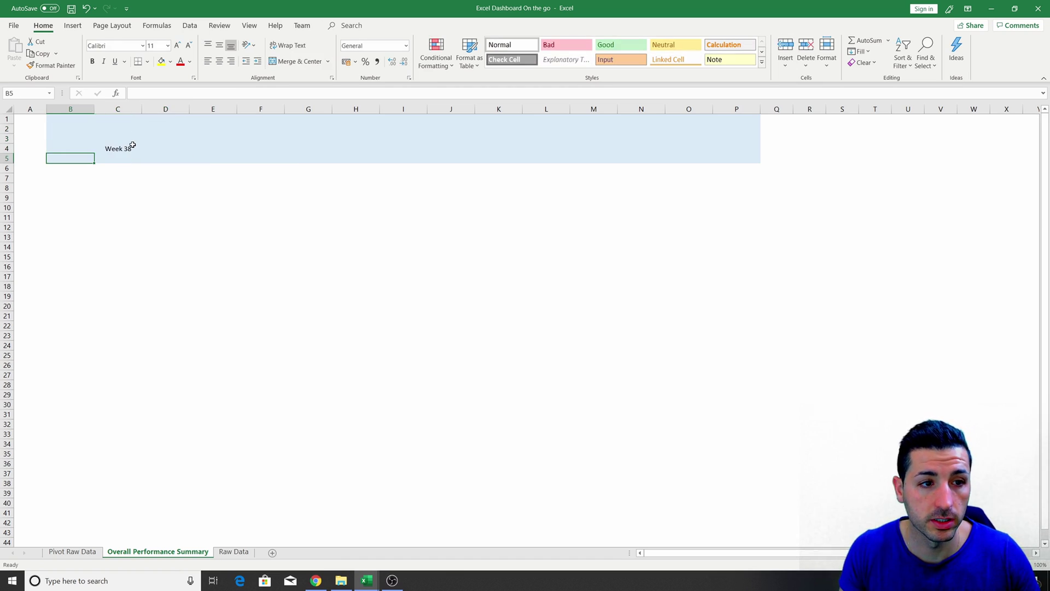
- Middle-align the week label vertically within merged cell B2:D4 and make it bold
{"action": "left_click_drag", "start_coordinate": [70, 128], "coordinate": [164, 148]}
{"action": "key", "text": "alt+h"}
{"action": "key", "text": "m"}
{"action": "key", "text": "c"}
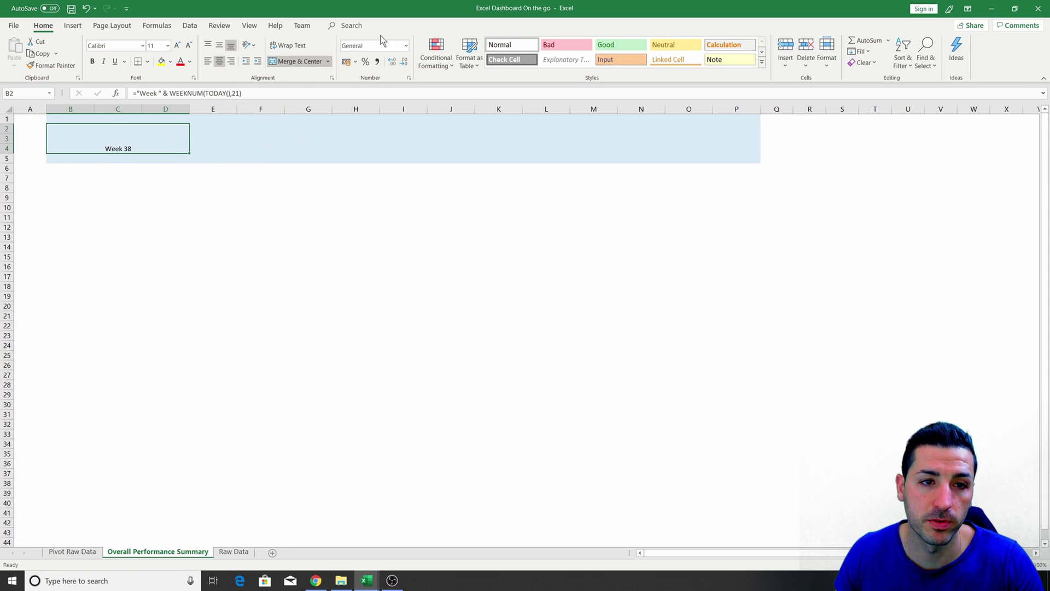
{"action": "left_click", "coordinate": [220, 46]}
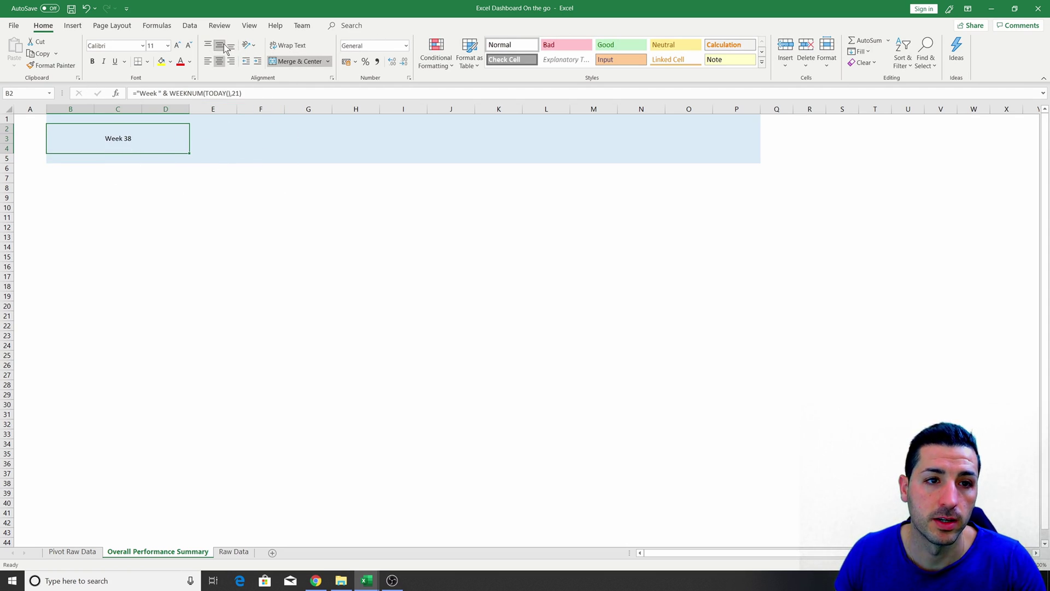
{"action": "left_click", "coordinate": [95, 60]}
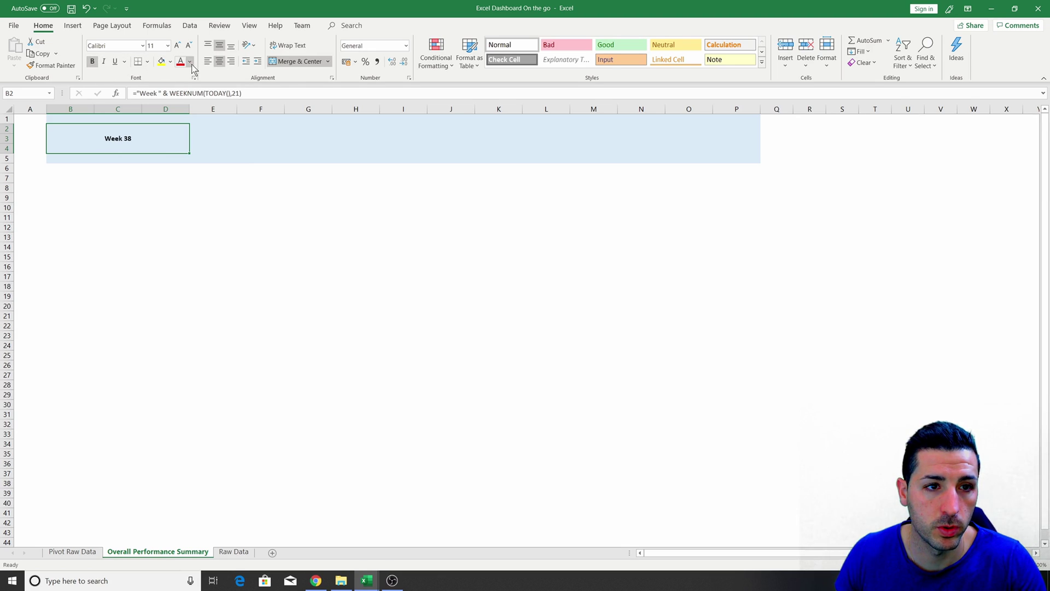
- Color the week label dark blue and enlarge its font to size 20
{"action": "left_click", "coordinate": [190, 62]}
{"action": "key", "text": "Escape"}
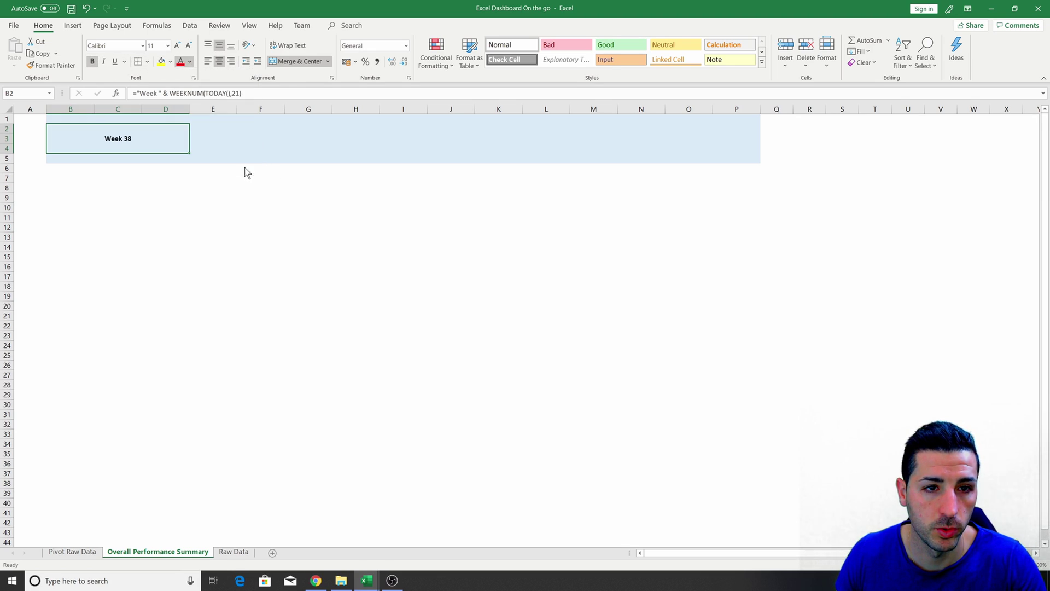
{"action": "left_click", "coordinate": [176, 46]}
{"action": "left_click", "coordinate": [176, 46]}
{"action": "left_click", "coordinate": [176, 46]}
{"action": "left_click", "coordinate": [176, 46]}
{"action": "left_click", "coordinate": [176, 46]}
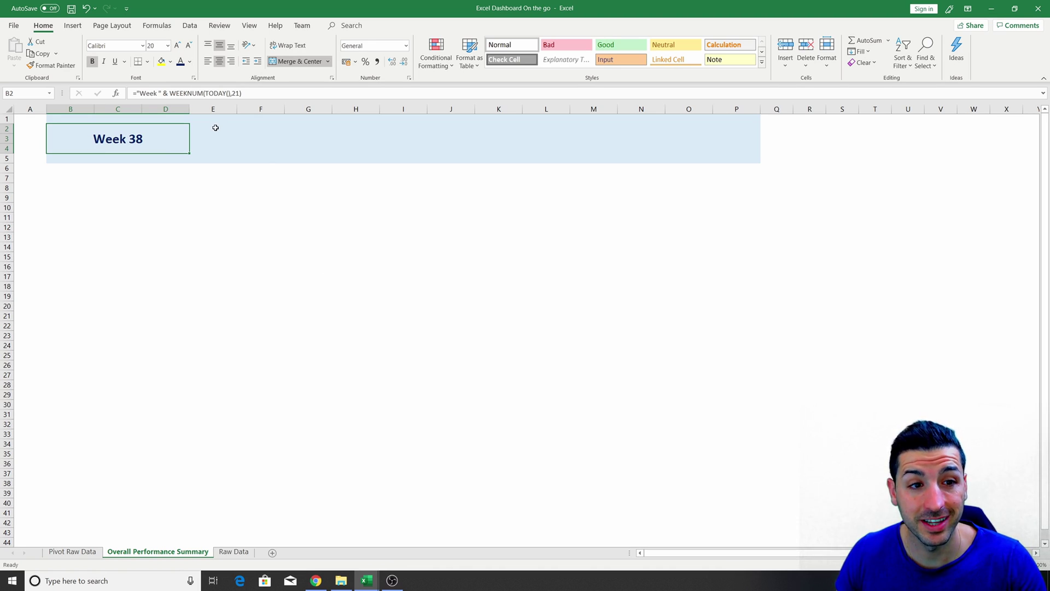
- Merge and center cells E2:N4 in the header band and enter the title FY21 Overall Performance Summary
{"action": "mouse_move", "coordinate": [215, 127]}
{"action": "left_mouse_down"}
{"action": "mouse_move", "coordinate": [680, 141]}
{"action": "mouse_move", "coordinate": [619, 139]}
{"action": "mouse_move", "coordinate": [631, 150]}
{"action": "left_mouse_up"}
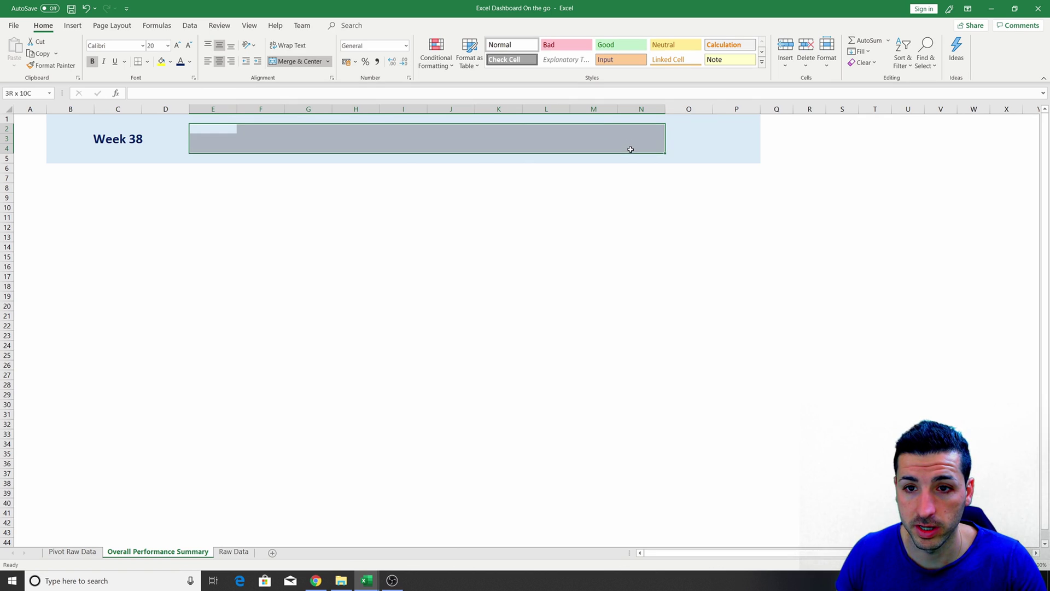
{"action": "left_click", "coordinate": [291, 62]}
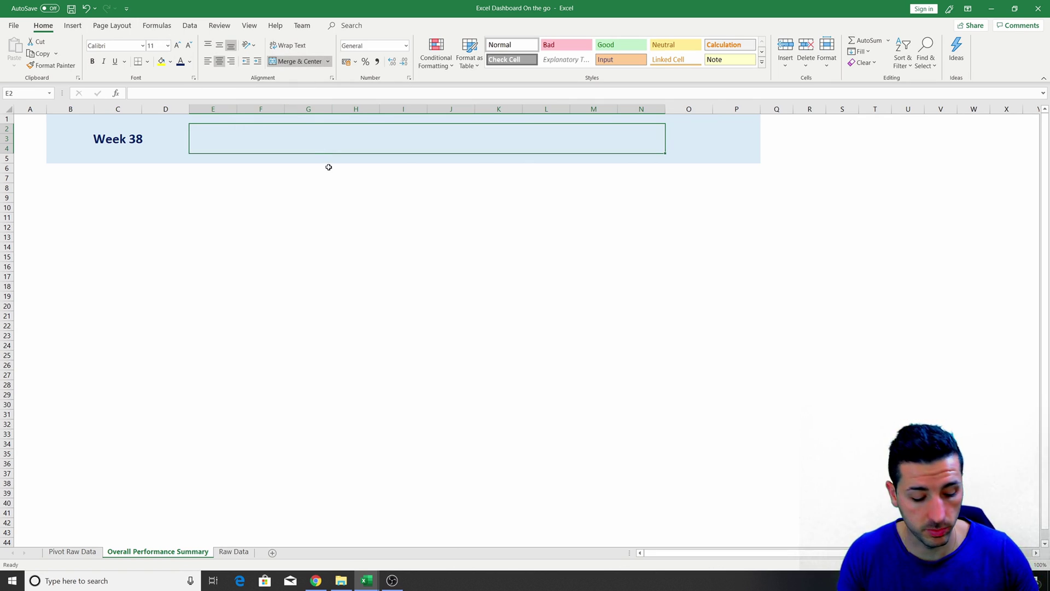
{"action": "type", "text": "FY21 Overall Perf"}
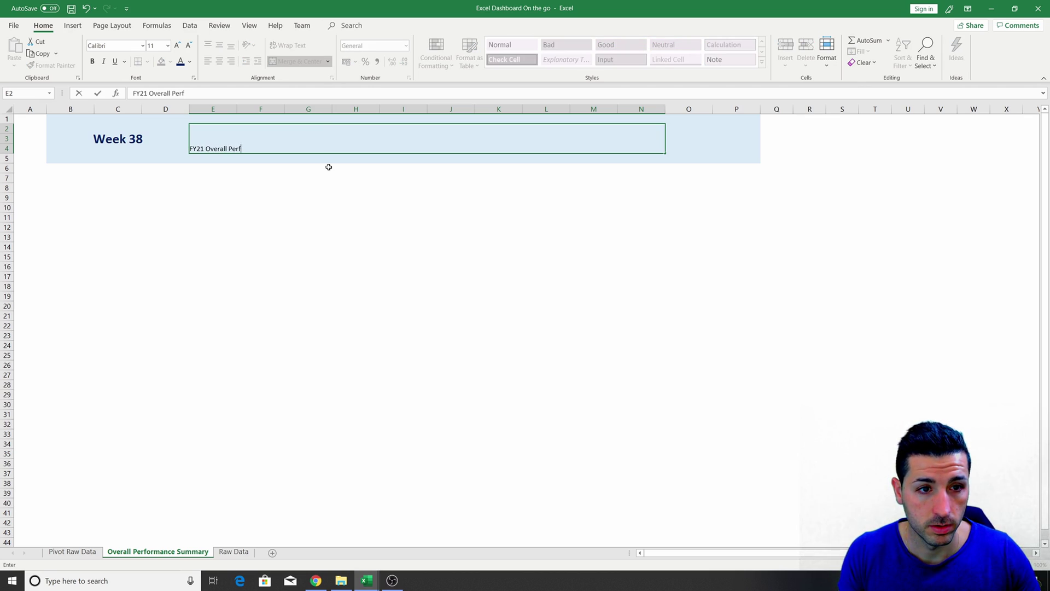
{"action": "type", "text": "ormance Summ"}
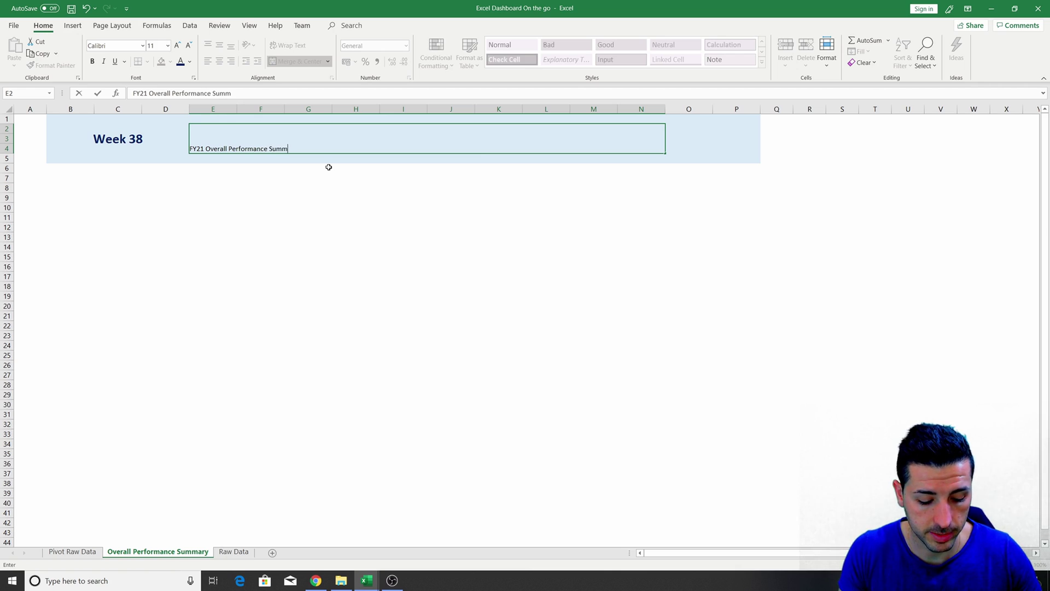
{"action": "type", "text": "ary"}
{"action": "key", "text": "Return"}
- Middle-align the header title vertically, make it bold and dark blue, and enlarge its font several sizes
{"action": "left_click", "coordinate": [334, 132]}
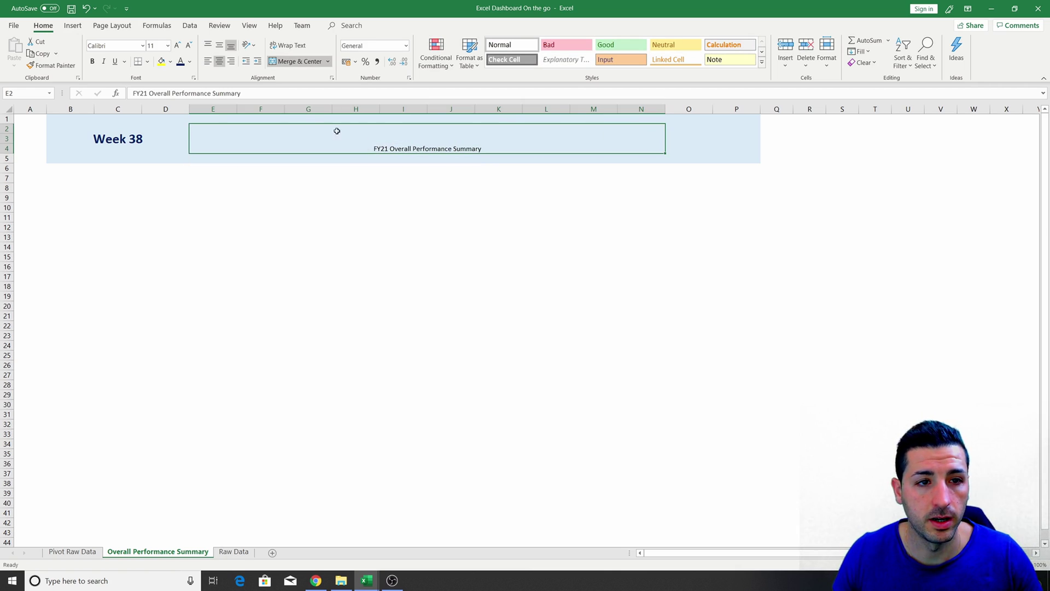
{"action": "left_click", "coordinate": [219, 46]}
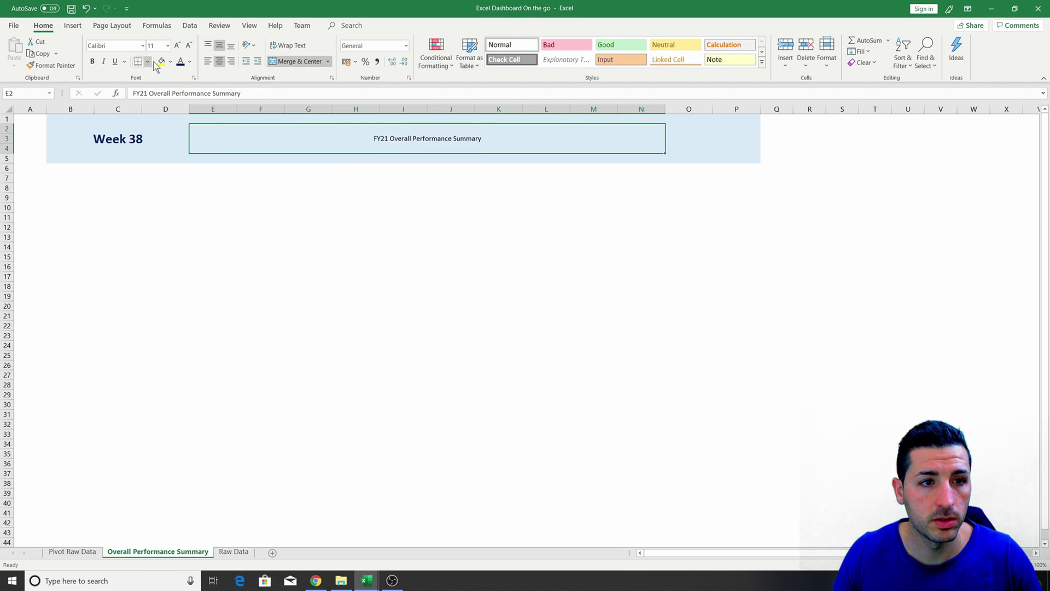
{"action": "left_click", "coordinate": [93, 62]}
{"action": "left_click", "coordinate": [178, 46]}
{"action": "left_click", "coordinate": [177, 45]}
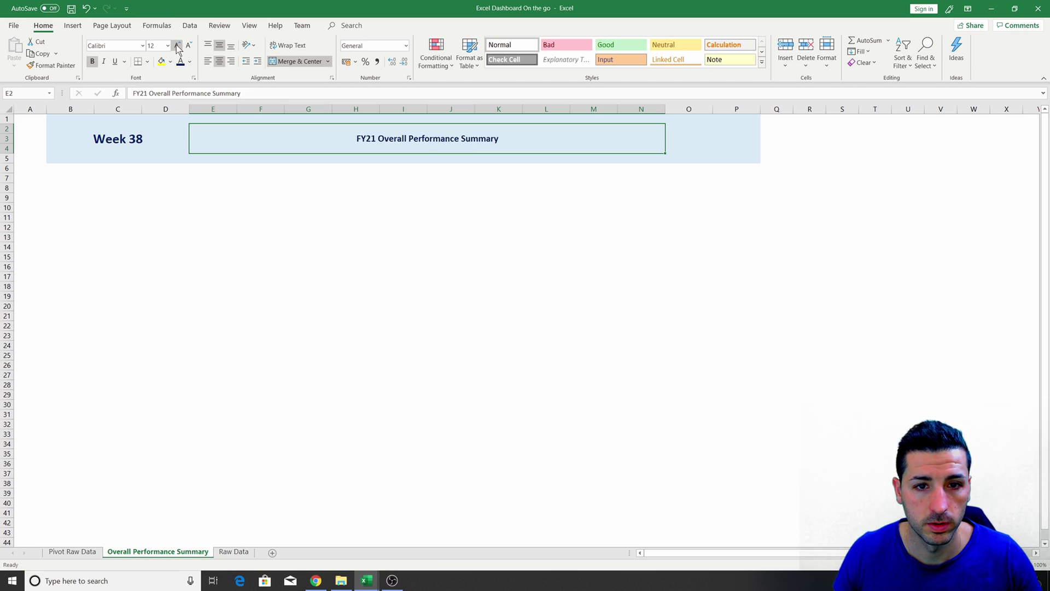
{"action": "left_click", "coordinate": [177, 45]}
{"action": "left_click", "coordinate": [177, 45]}
{"action": "left_click", "coordinate": [177, 46]}
{"action": "left_click", "coordinate": [177, 45]}
{"action": "left_click", "coordinate": [177, 46]}
- Insert the picture logo blue and fit it into the header band over columns O and P, about 2.26 cm high by 3.24 cm wide
{"action": "left_click", "coordinate": [705, 139]}
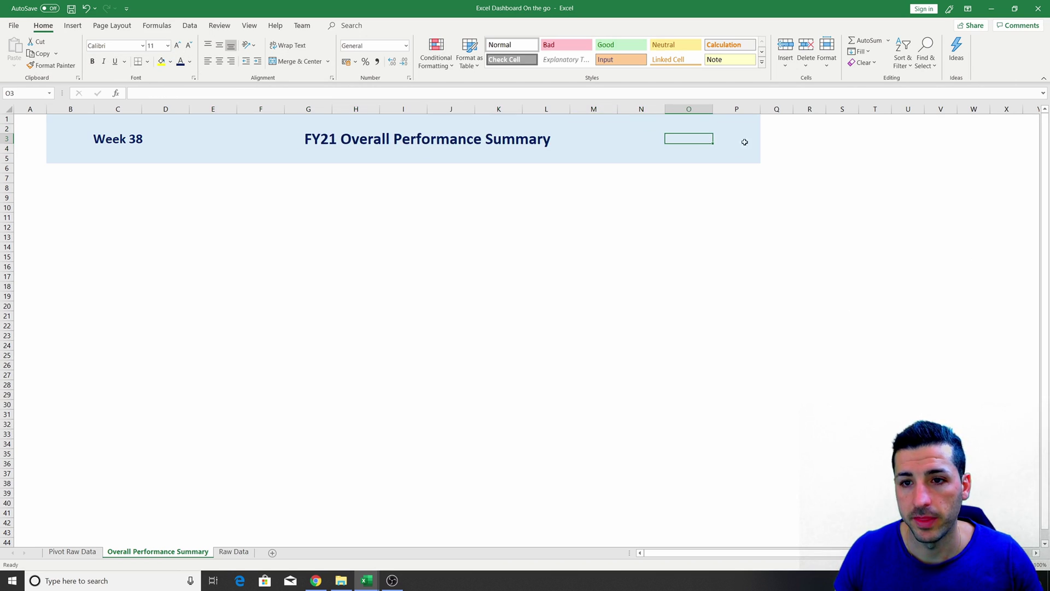
{"action": "left_click", "coordinate": [684, 120]}
{"action": "left_click", "coordinate": [641, 189]}
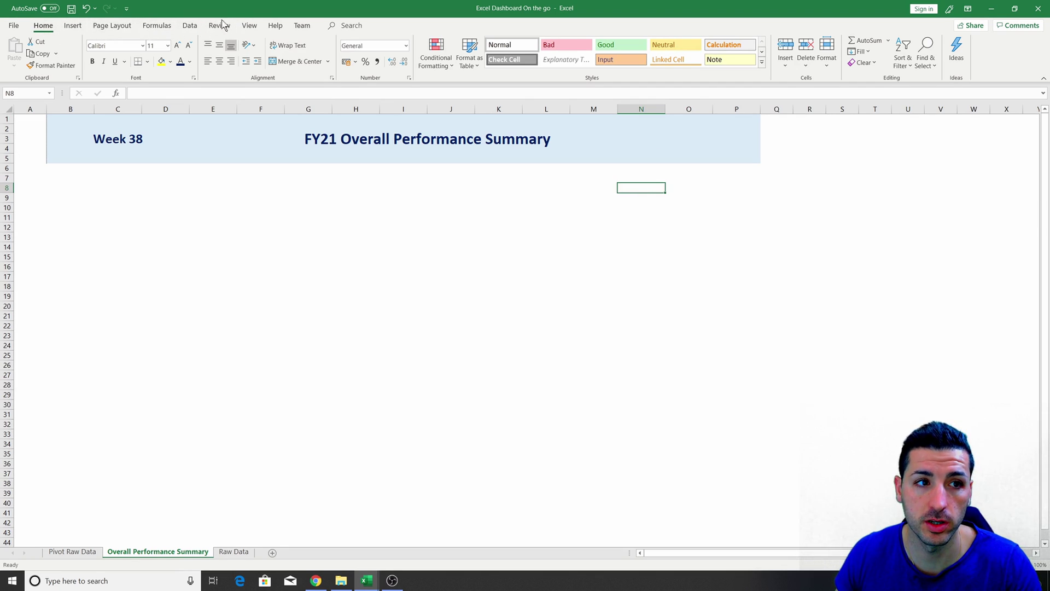
{"action": "left_click", "coordinate": [79, 26]}
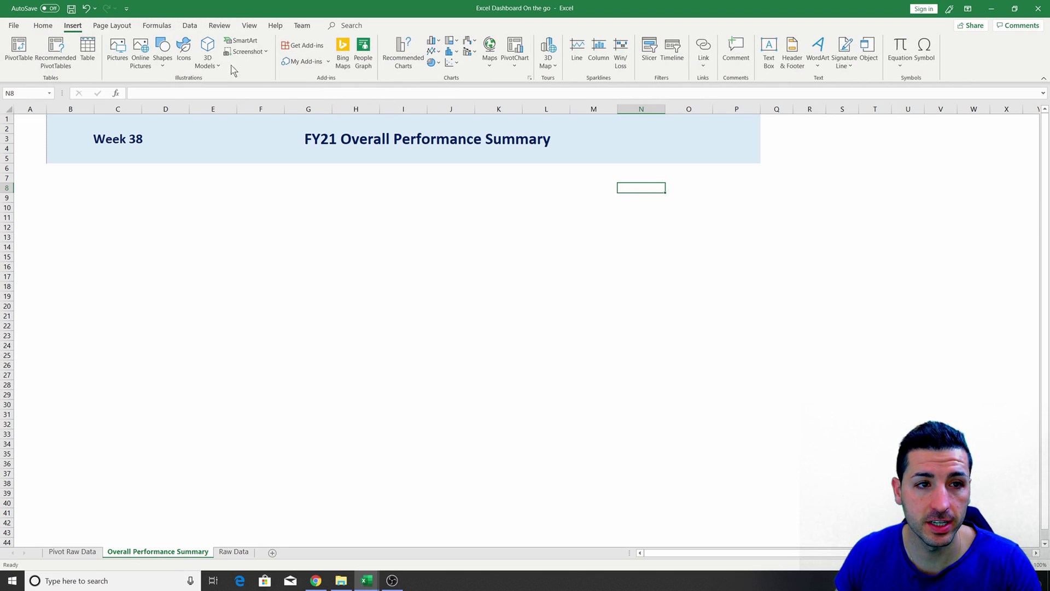
{"action": "left_click", "coordinate": [118, 49]}
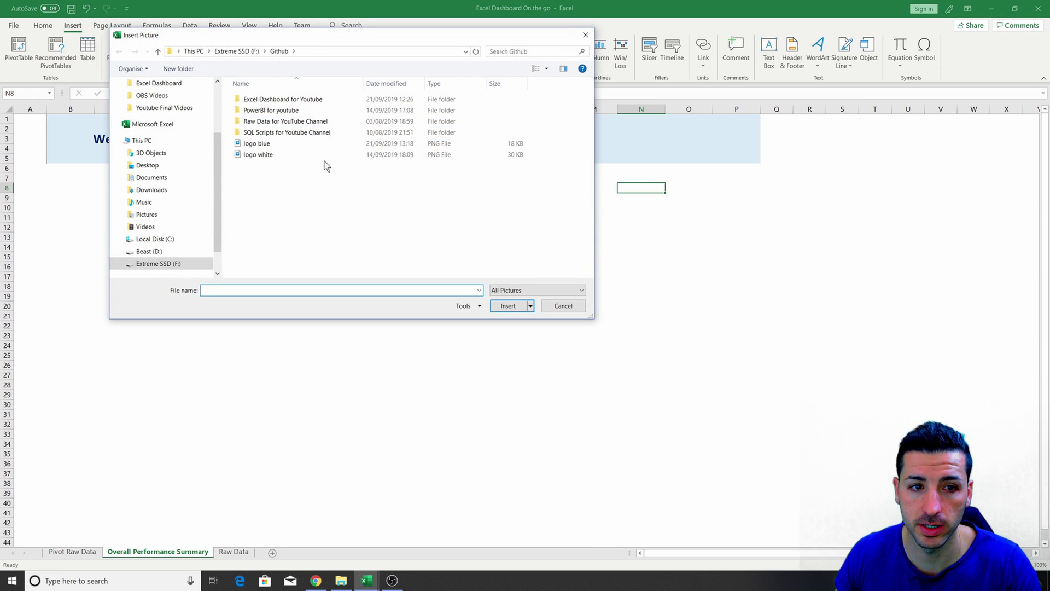
{"action": "left_click", "coordinate": [256, 143]}
{"action": "left_click", "coordinate": [512, 305]}
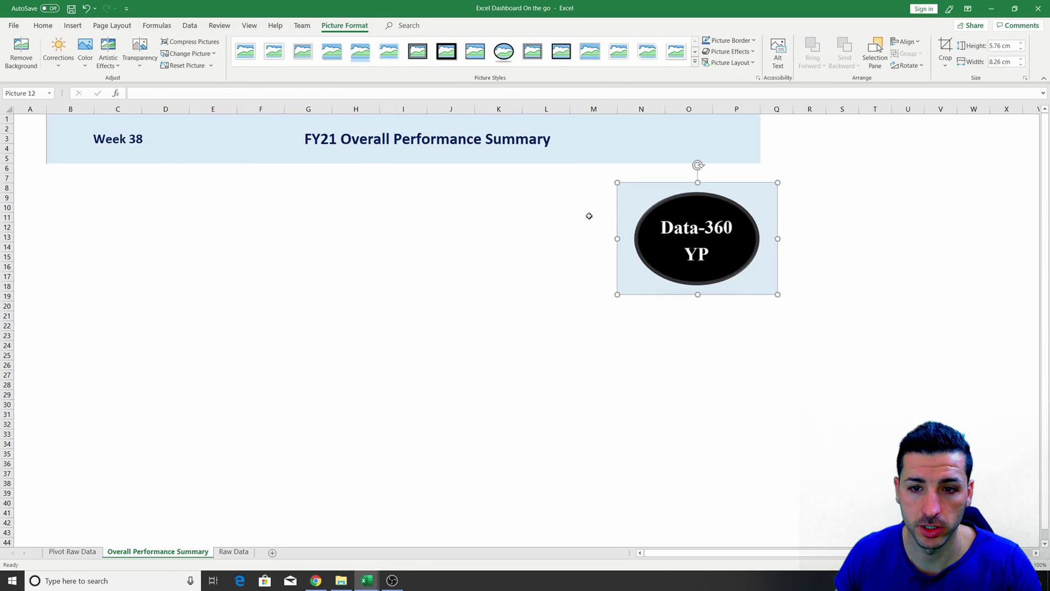
{"action": "left_click_drag", "start_coordinate": [617, 183], "coordinate": [751, 161]}
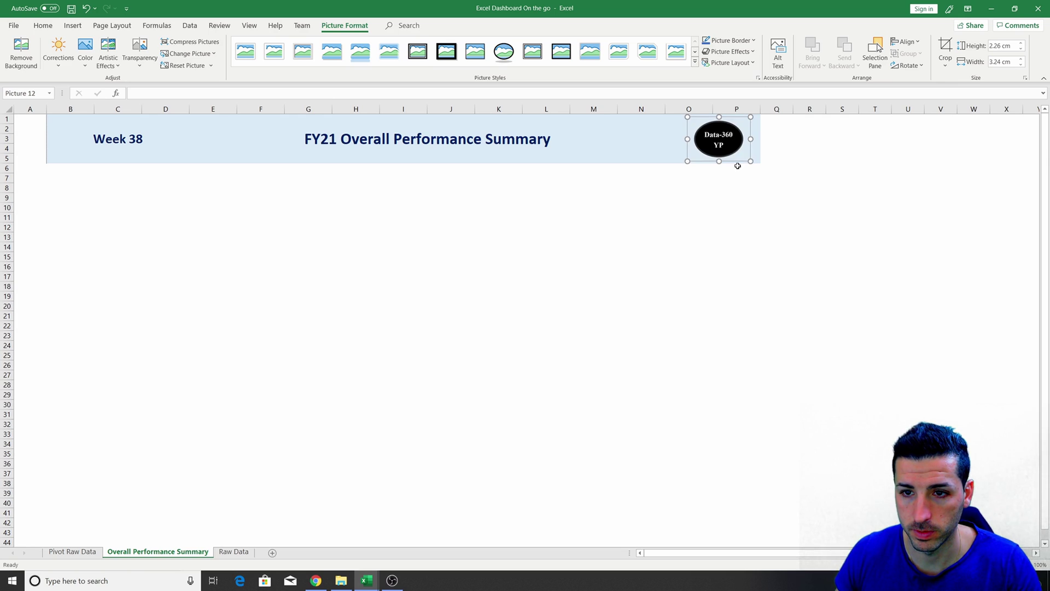
{"action": "left_click", "coordinate": [598, 216]}
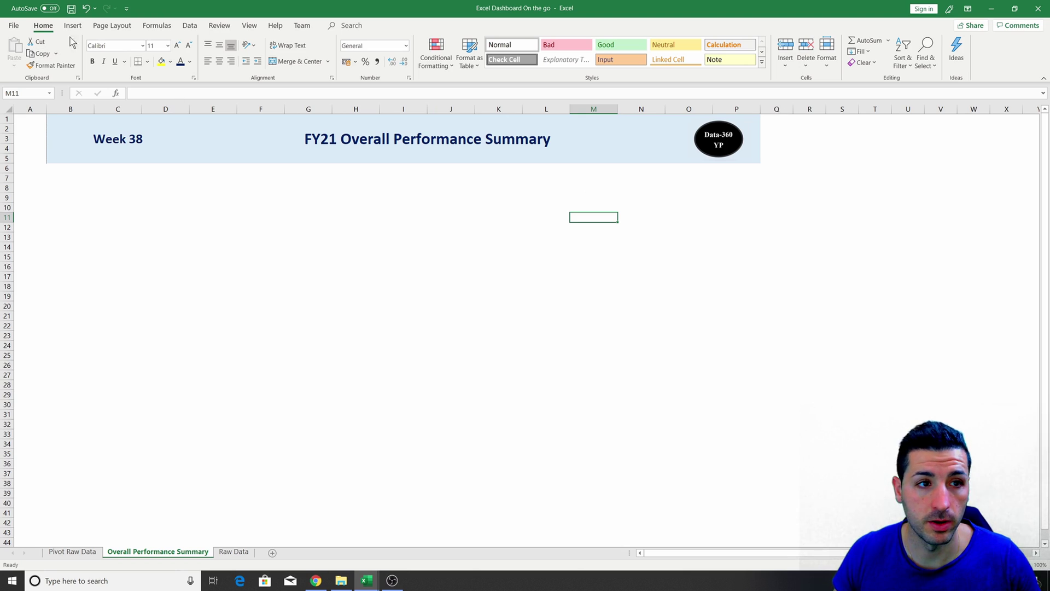
- Draw a thin outside border around the blue header band B1:P5
{"action": "left_click", "coordinate": [147, 61]}
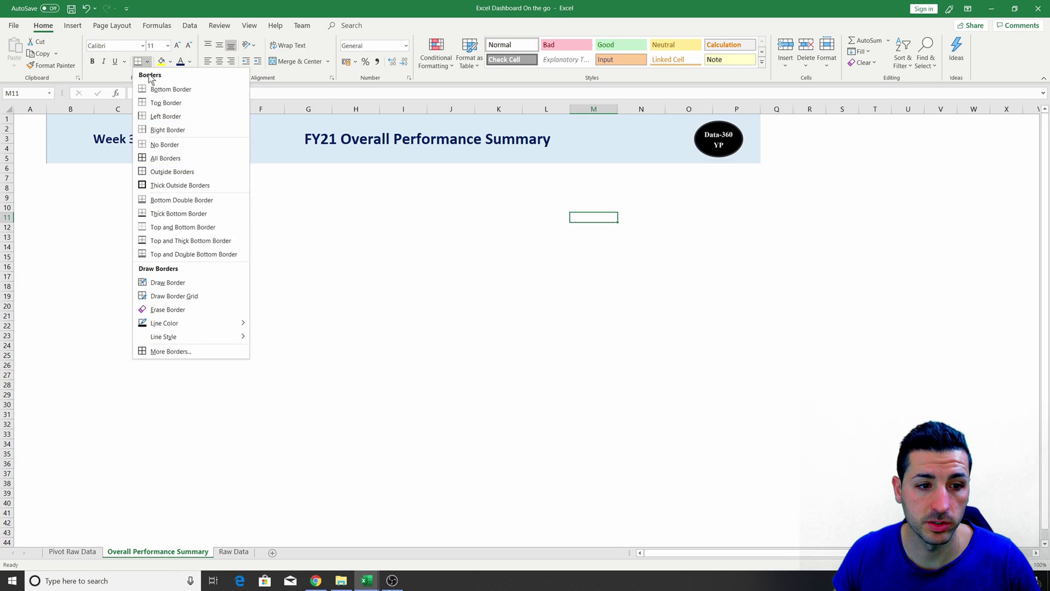
{"action": "mouse_move", "coordinate": [189, 340]}
{"action": "left_click", "coordinate": [281, 365]}
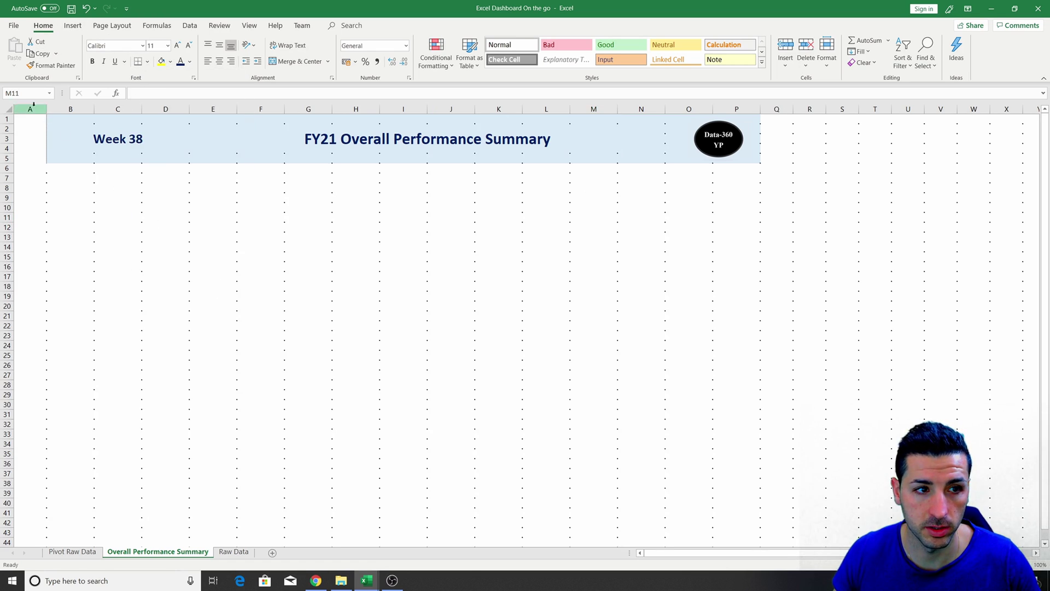
{"action": "mouse_move", "coordinate": [49, 111]}
{"action": "left_mouse_down"}
{"action": "mouse_move", "coordinate": [638, 129]}
{"action": "mouse_move", "coordinate": [743, 146]}
{"action": "mouse_move", "coordinate": [758, 162]}
{"action": "left_mouse_up"}
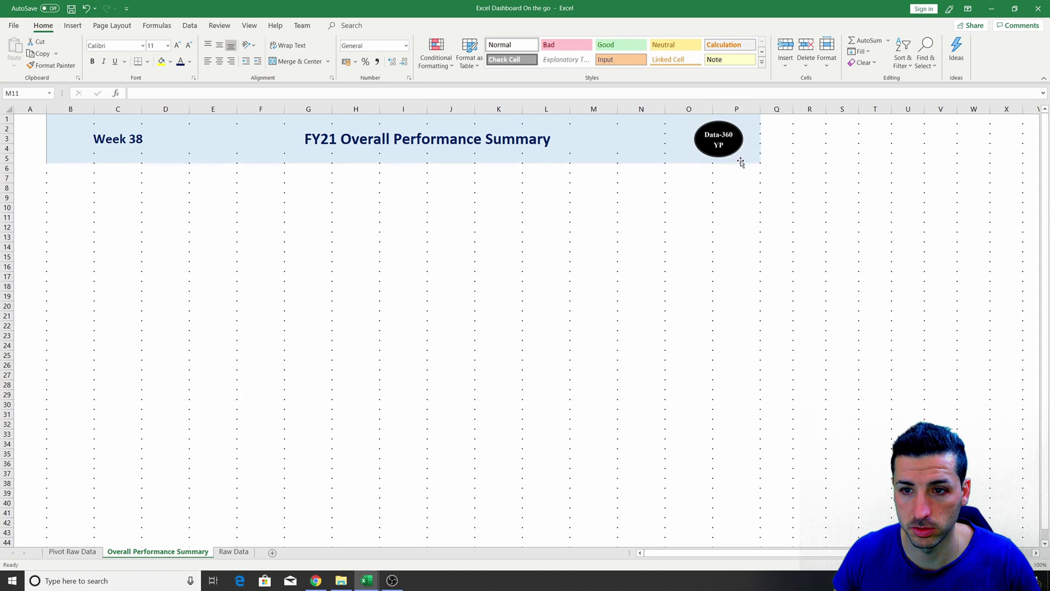
{"action": "key", "text": "Escape"}
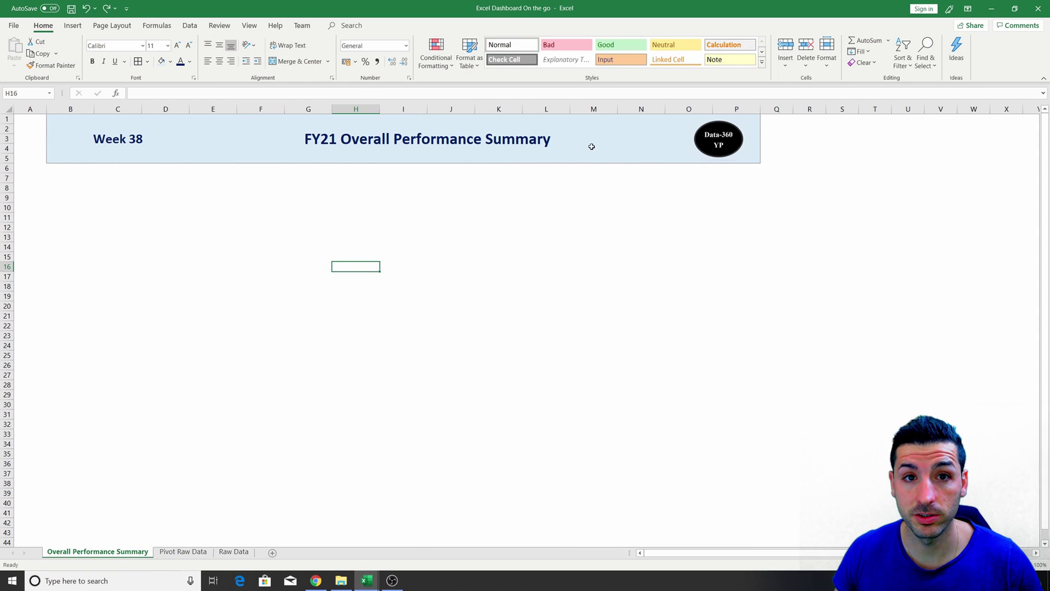
{"action": "left_click_drag", "start_coordinate": [57, 188], "coordinate": [741, 336]}
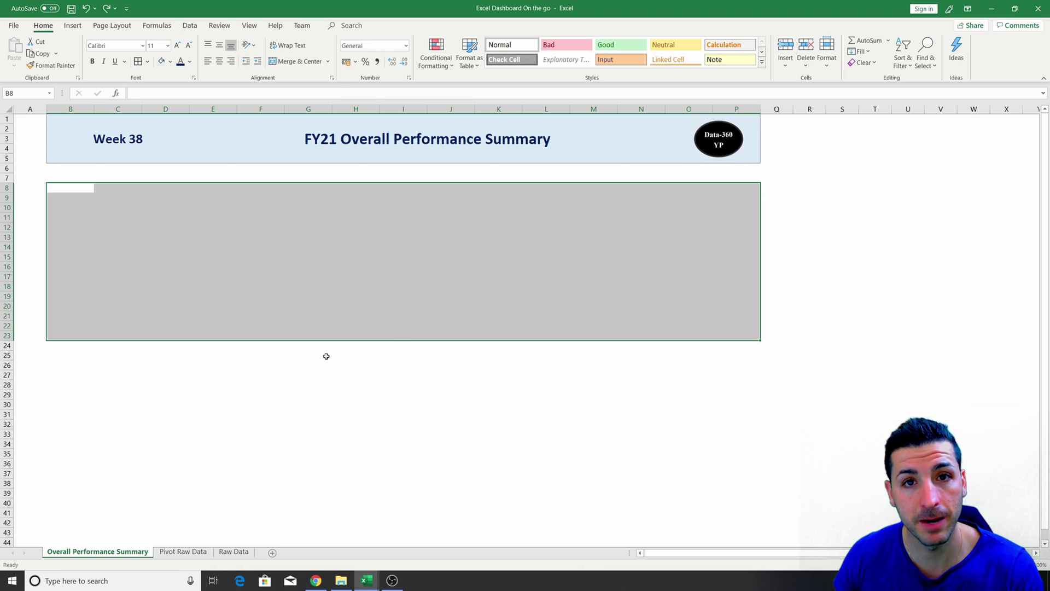
{"action": "left_click_drag", "start_coordinate": [64, 184], "coordinate": [622, 171]}
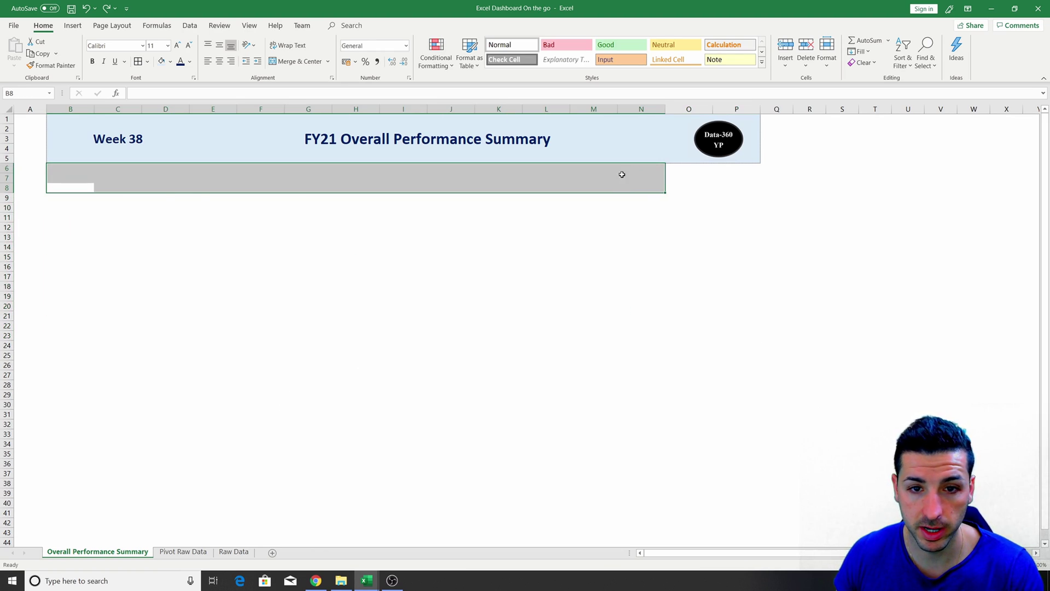
- Merge and center cells B7:P8 below the header band and fill them with light blue
{"action": "left_click", "coordinate": [61, 178]}
{"action": "left_click_drag", "start_coordinate": [61, 178], "coordinate": [741, 188]}
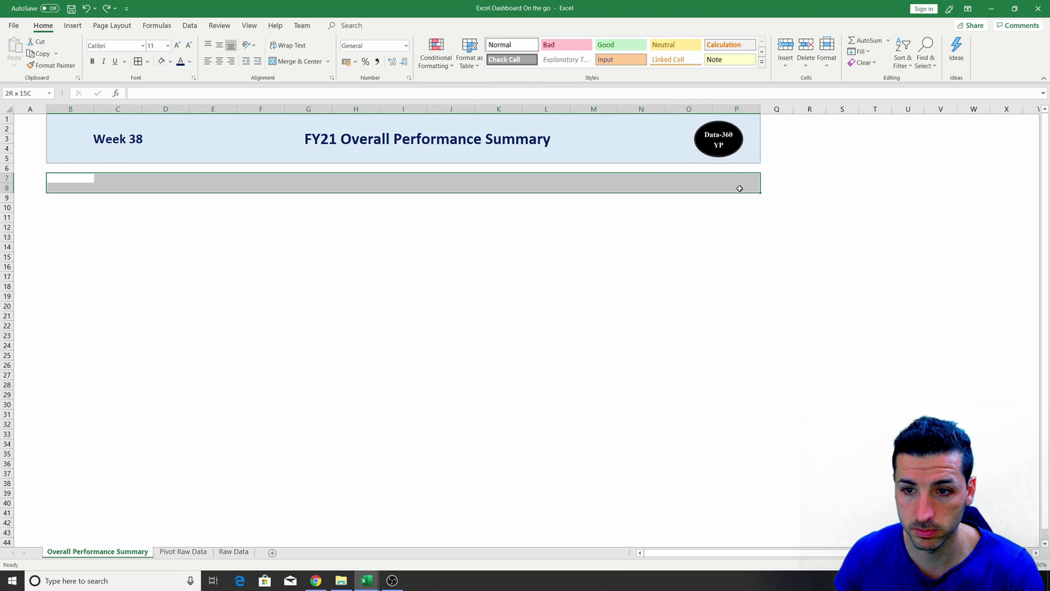
{"action": "left_click", "coordinate": [283, 61]}
{"action": "left_click", "coordinate": [161, 62]}
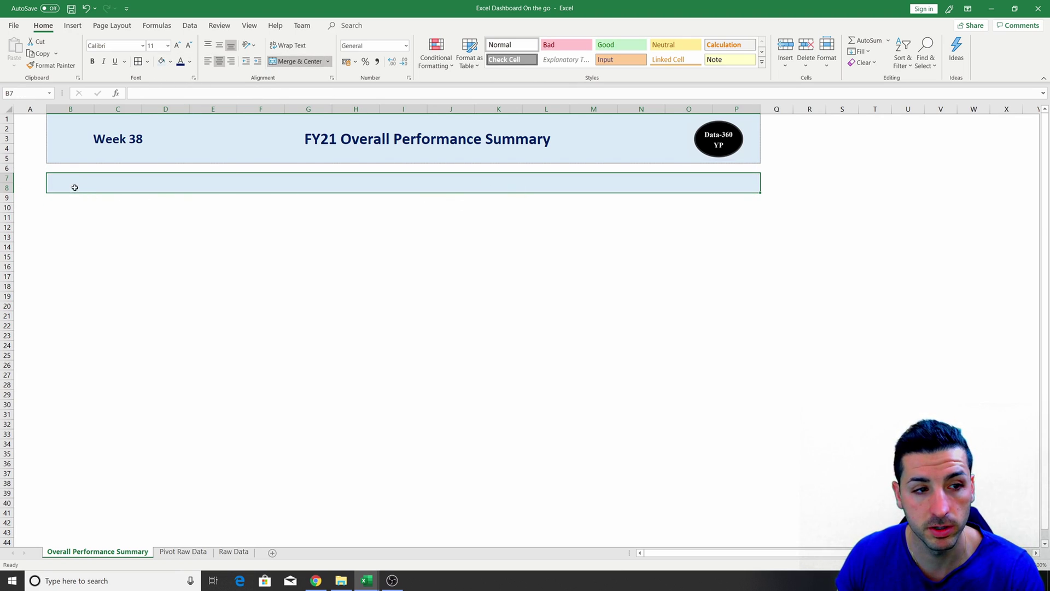
- Merge and center cells B28:P29 as a second section band and fill it with light blue
{"action": "left_click_drag", "start_coordinate": [75, 188], "coordinate": [751, 395]}
{"action": "left_click", "coordinate": [290, 61]}
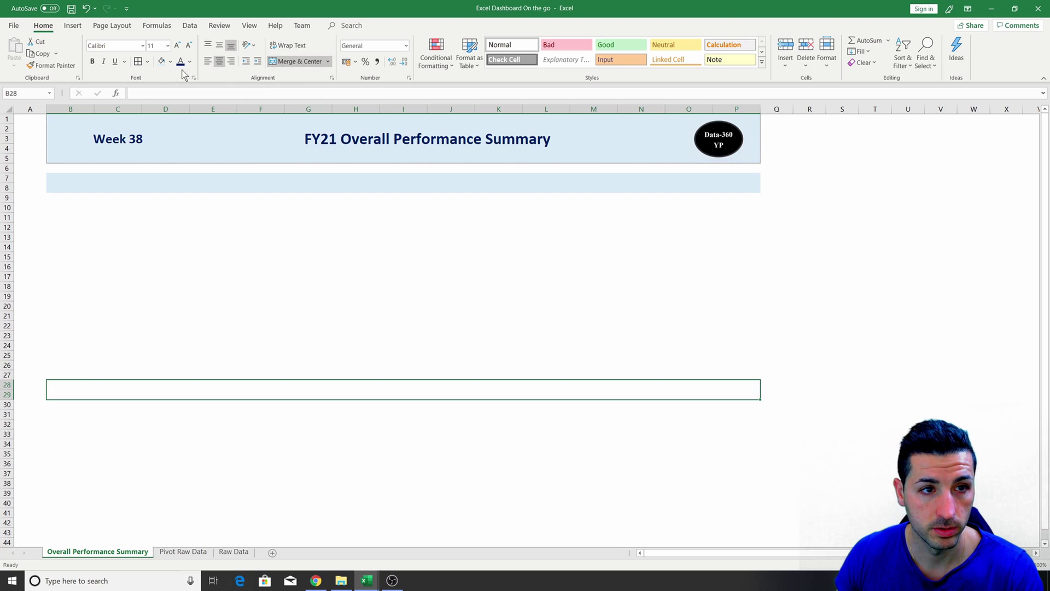
{"action": "left_click", "coordinate": [160, 62]}
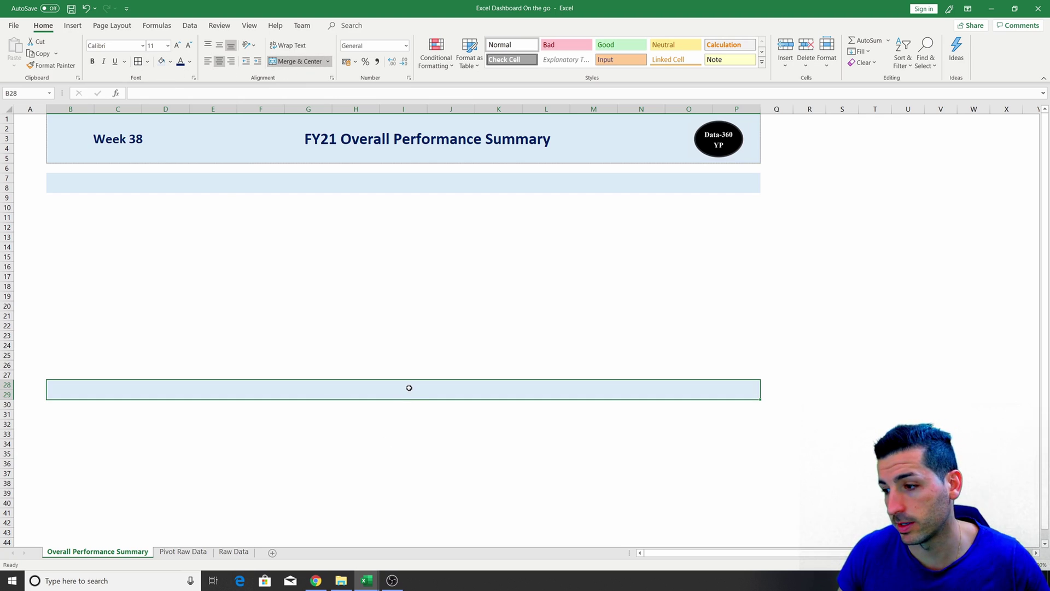
- Enter the title Revenue Performance Summary Table MoM in the lower section band
{"action": "type", "text": "Revenue"}
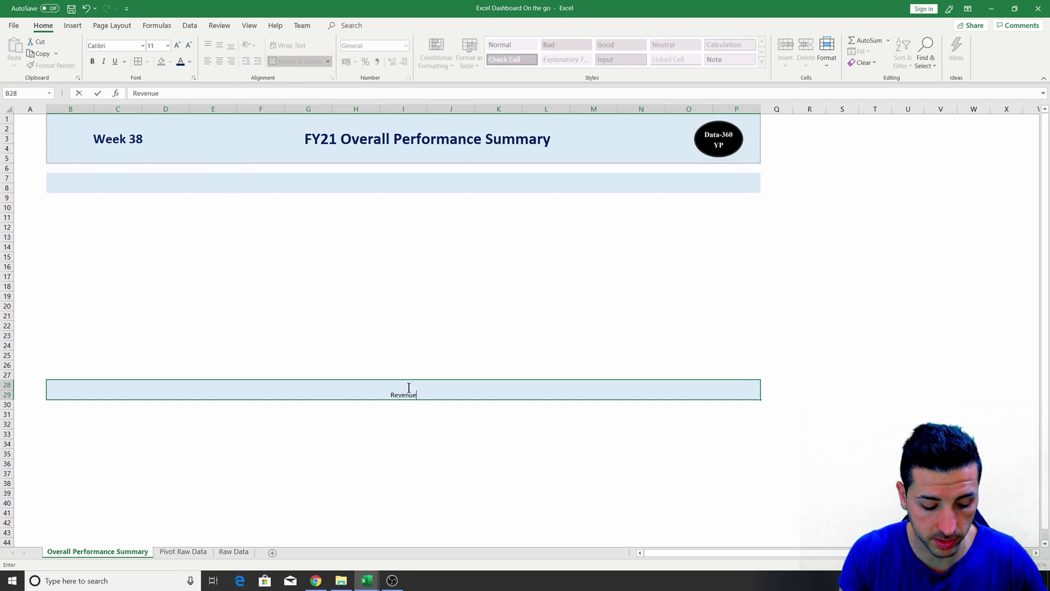
{"action": "type", "text": " Performa"}
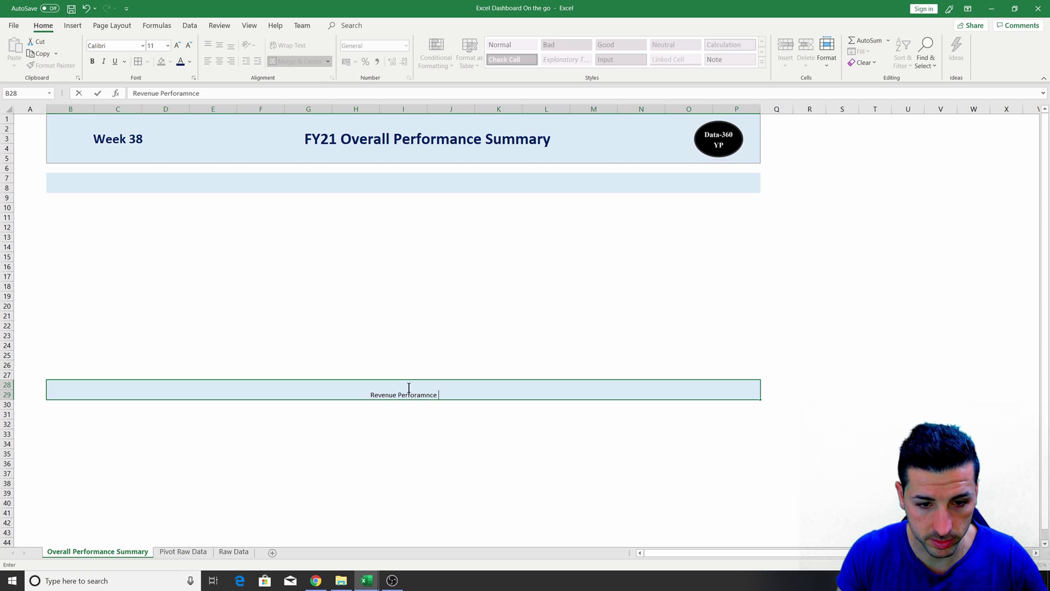
{"action": "type", "text": "nce"}
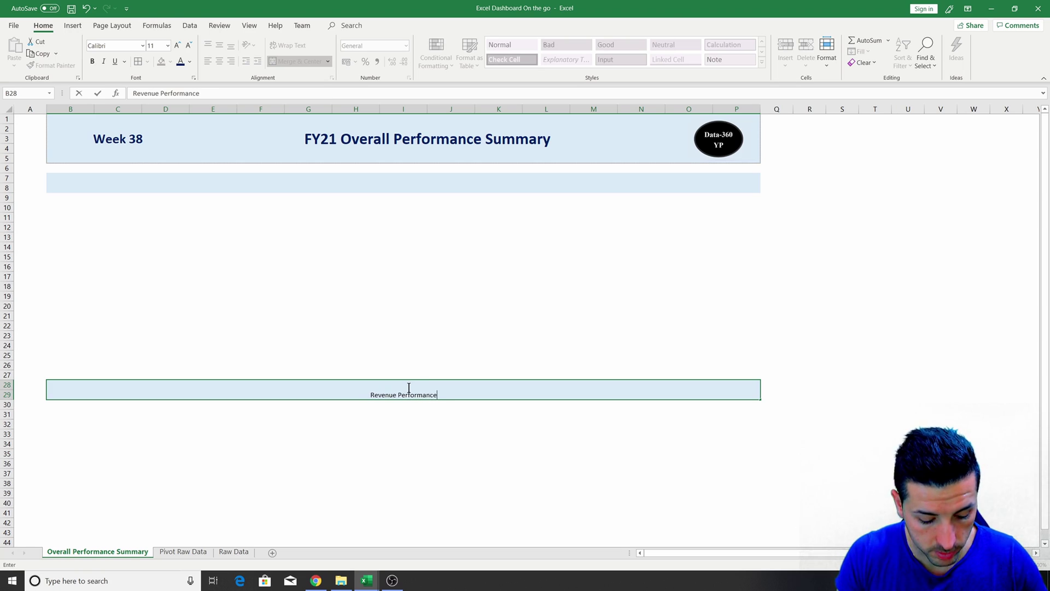
{"action": "type", "text": " Summar"}
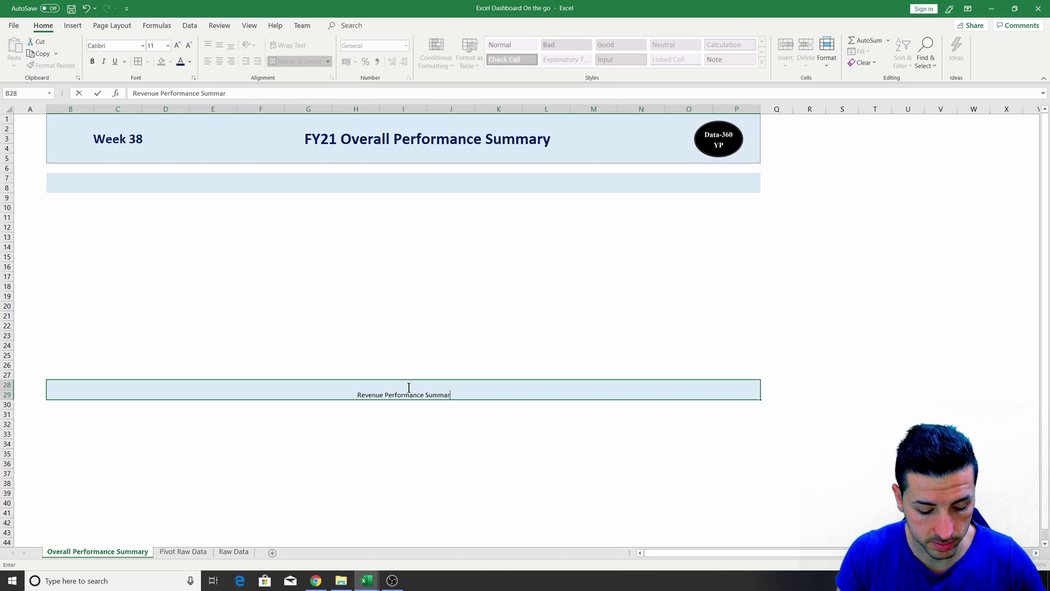
{"action": "type", "text": "y Table MoM"}
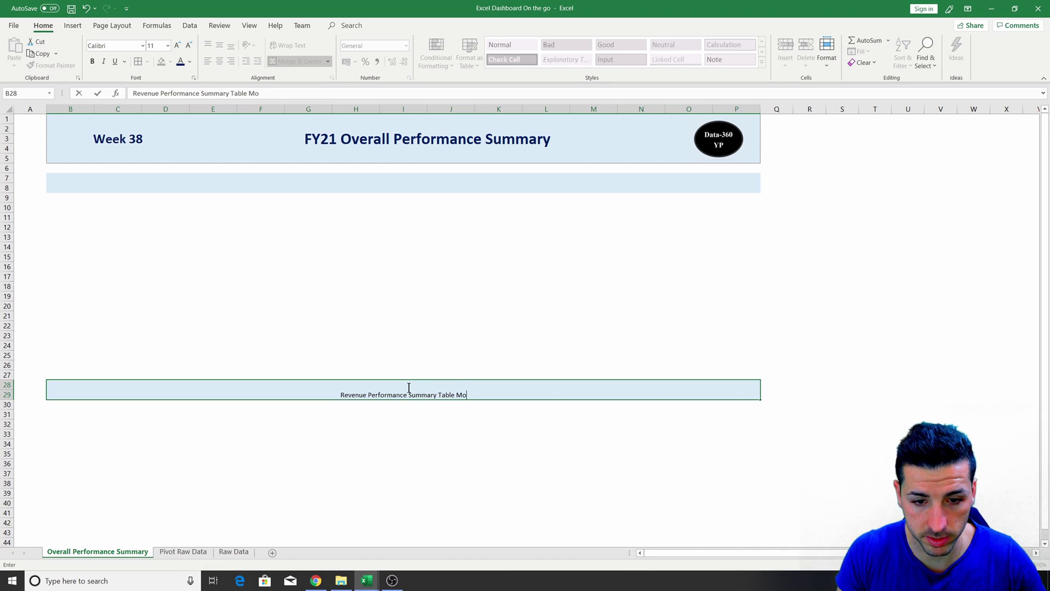
{"action": "left_click", "coordinate": [429, 345]}
- Make the lower band's title bold and dark blue, middle-align it vertically, and enlarge its font to size 14
{"action": "left_click", "coordinate": [400, 393]}
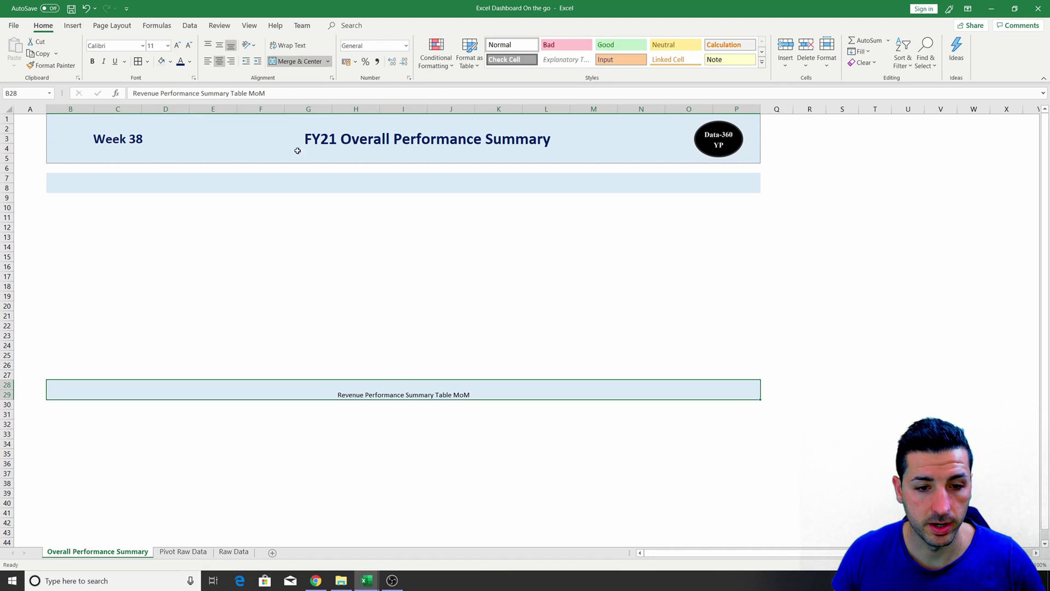
{"action": "left_click", "coordinate": [91, 61]}
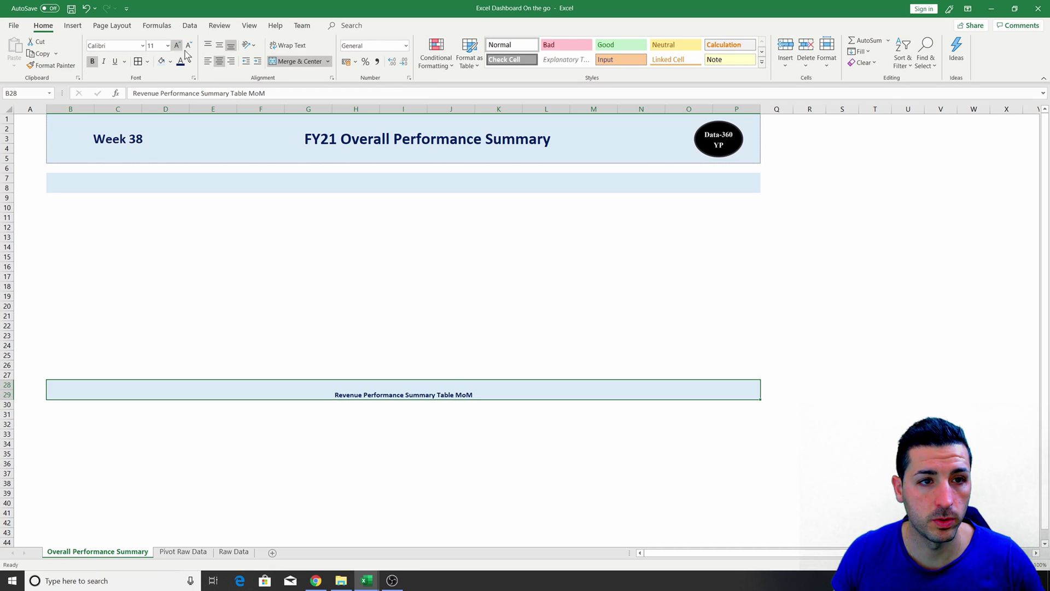
{"action": "left_click", "coordinate": [221, 46]}
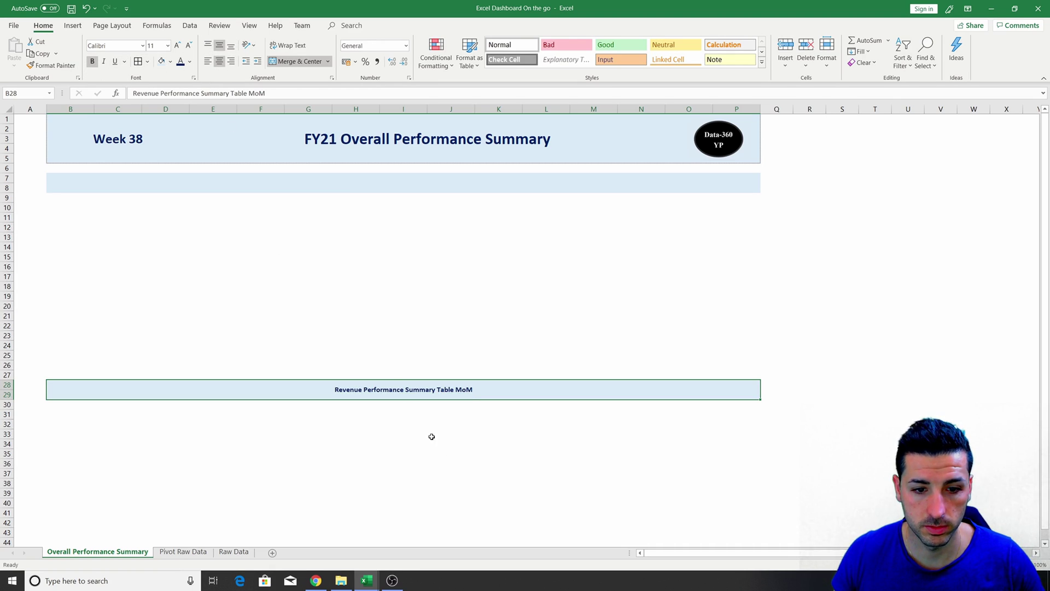
{"action": "left_click", "coordinate": [177, 45]}
{"action": "left_click", "coordinate": [177, 44]}
- Draw a thin outside border around the section bands B28:P29 and B7:P8
{"action": "mouse_move", "coordinate": [51, 405]}
{"action": "left_mouse_down"}
{"action": "mouse_move", "coordinate": [710, 428]}
{"action": "mouse_move", "coordinate": [727, 405]}
{"action": "left_mouse_up"}
{"action": "left_click", "coordinate": [702, 389]}
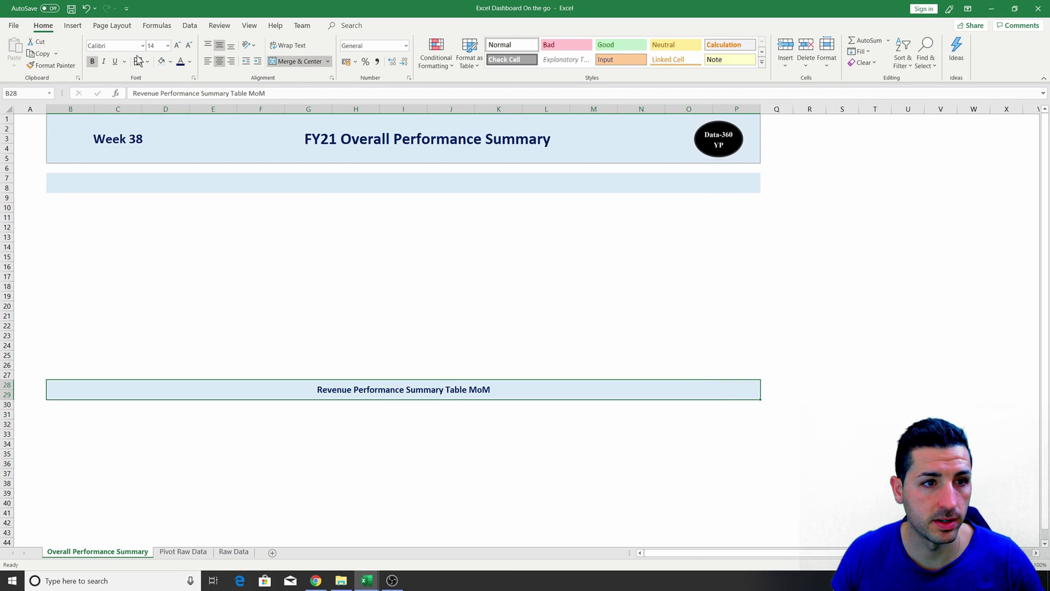
{"action": "left_click", "coordinate": [263, 183]}
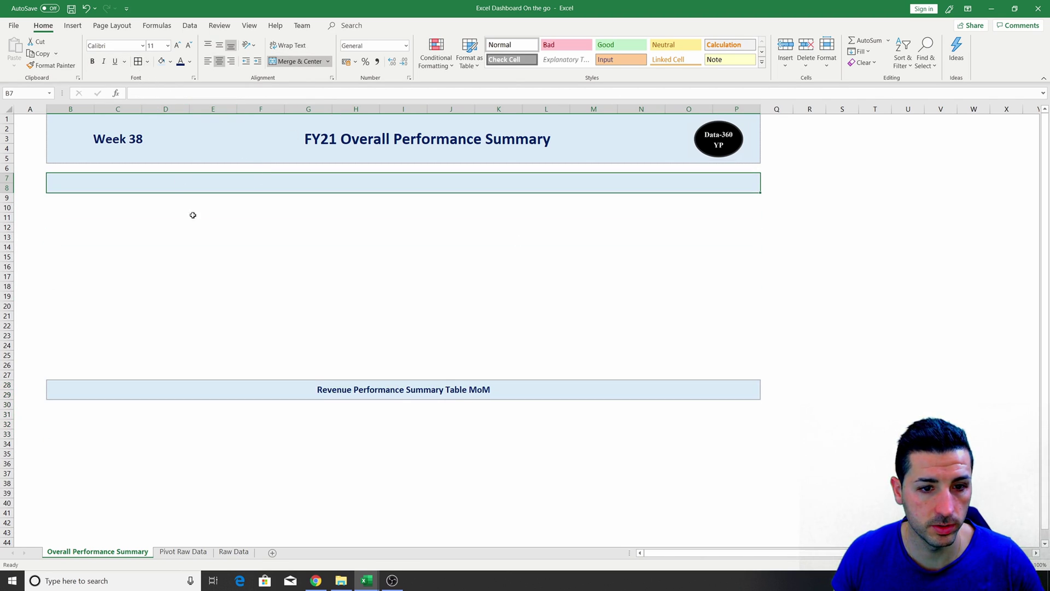
{"action": "left_click", "coordinate": [227, 265]}
{"action": "scroll", "coordinate": [164, 317], "scroll_direction": "down", "scroll_amount": 2}
{"action": "left_click_drag", "start_coordinate": [69, 345], "coordinate": [745, 432]}
{"action": "left_click", "coordinate": [183, 551]}
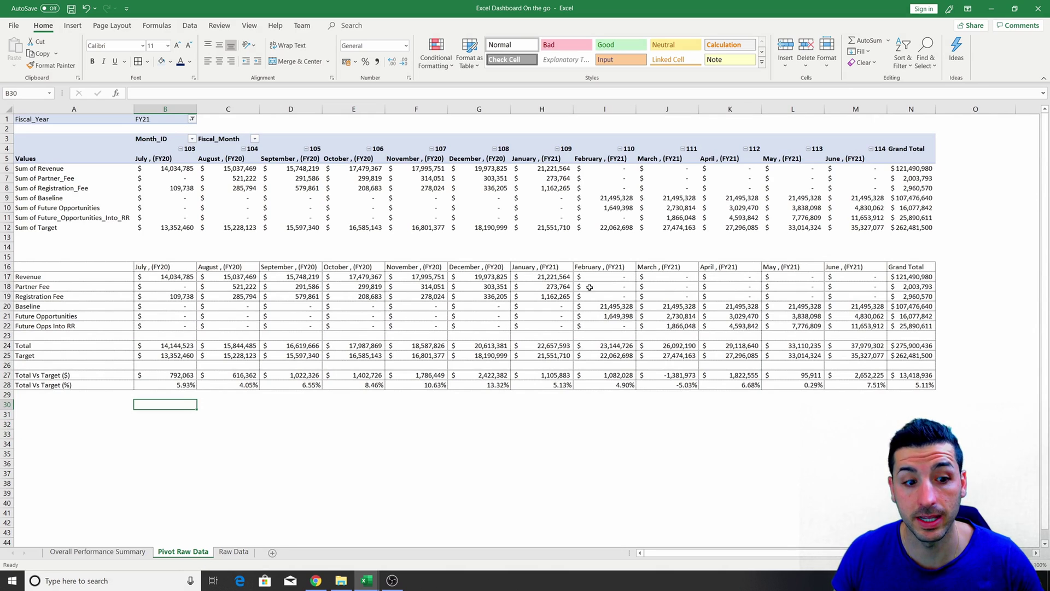
{"action": "left_click", "coordinate": [97, 551]}
{"action": "left_click", "coordinate": [101, 357]}
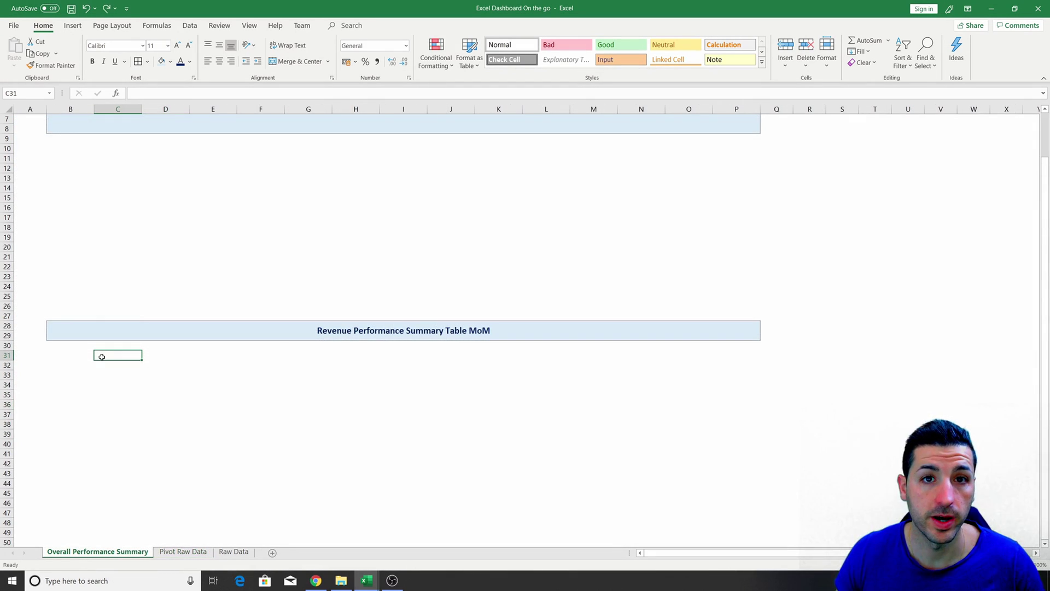
- Copy the row labels A17:A28 from the Pivot Raw Data sheet and paste them at B31 on the Overall Performance Summary sheet
{"action": "left_click", "coordinate": [171, 552]}
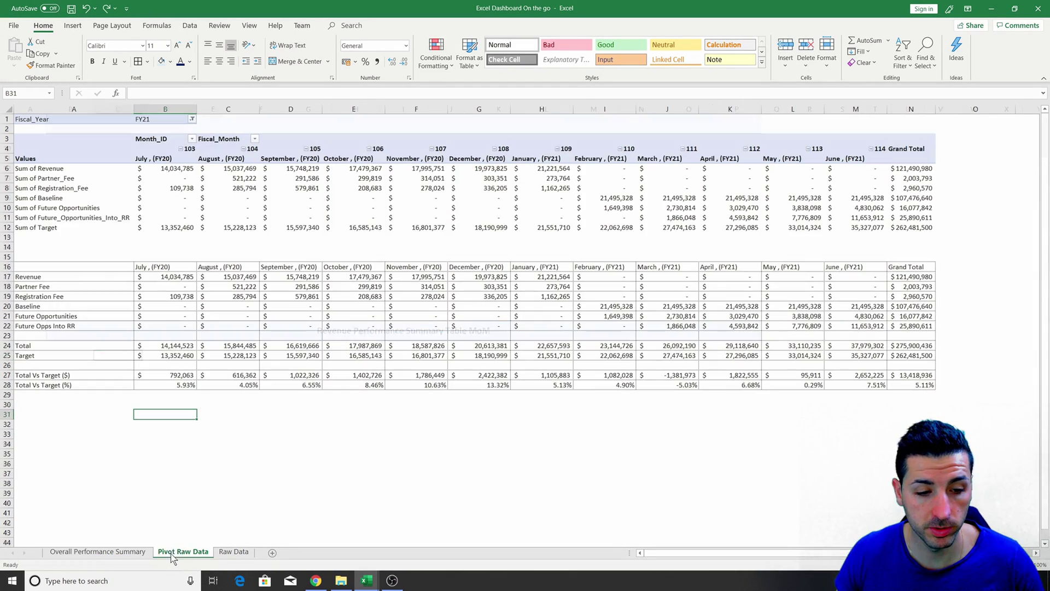
{"action": "left_click_drag", "start_coordinate": [70, 274], "coordinate": [70, 385]}
{"action": "key", "text": "ctrl+c"}
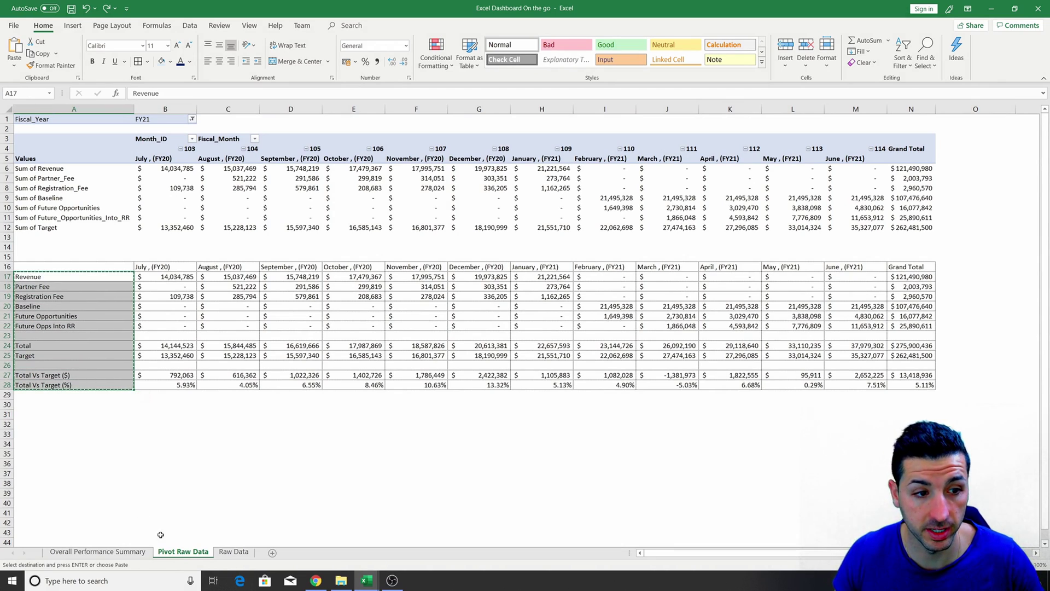
{"action": "left_click", "coordinate": [98, 551]}
{"action": "left_click", "coordinate": [62, 364]}
{"action": "left_click", "coordinate": [61, 355]}
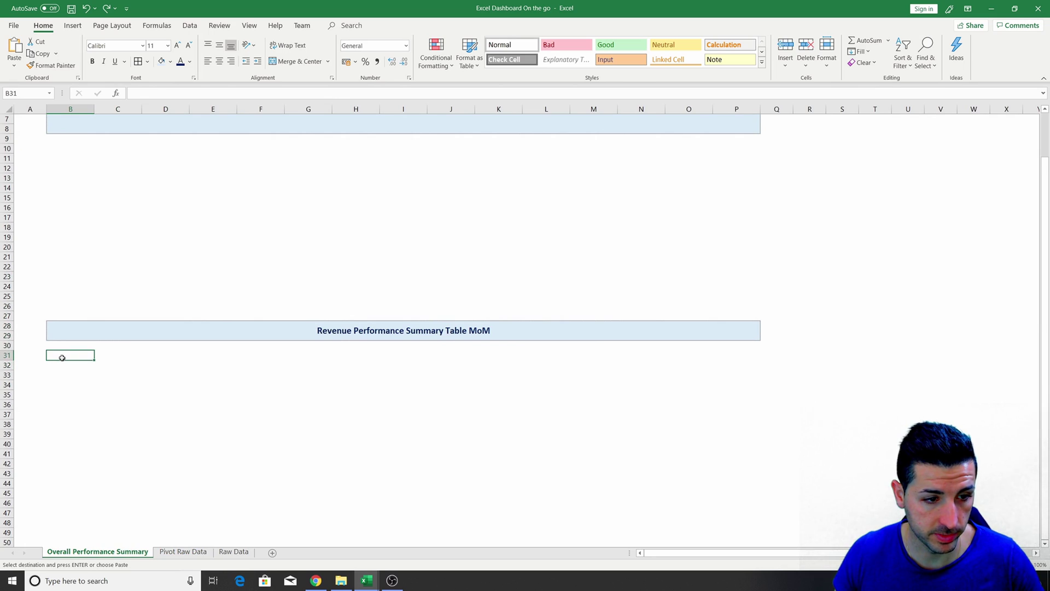
{"action": "key", "text": "ctrl+v"}
- Link cell D30 to the first month heading with the formula ='Pivot Raw Data'!B16
{"action": "left_click", "coordinate": [115, 346]}
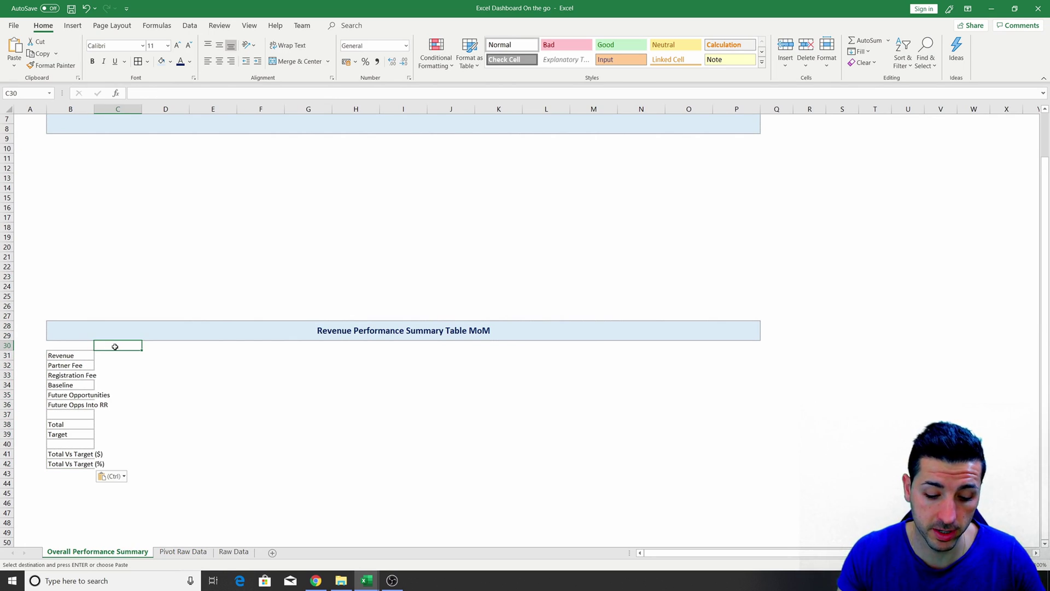
{"action": "key", "text": "Right"}
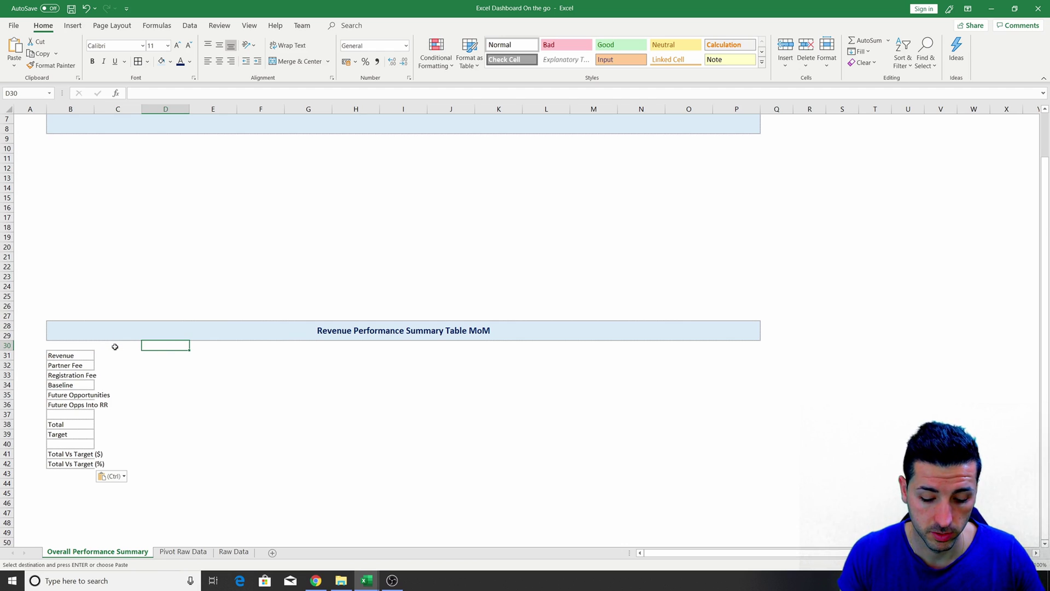
{"action": "type", "text": "="}
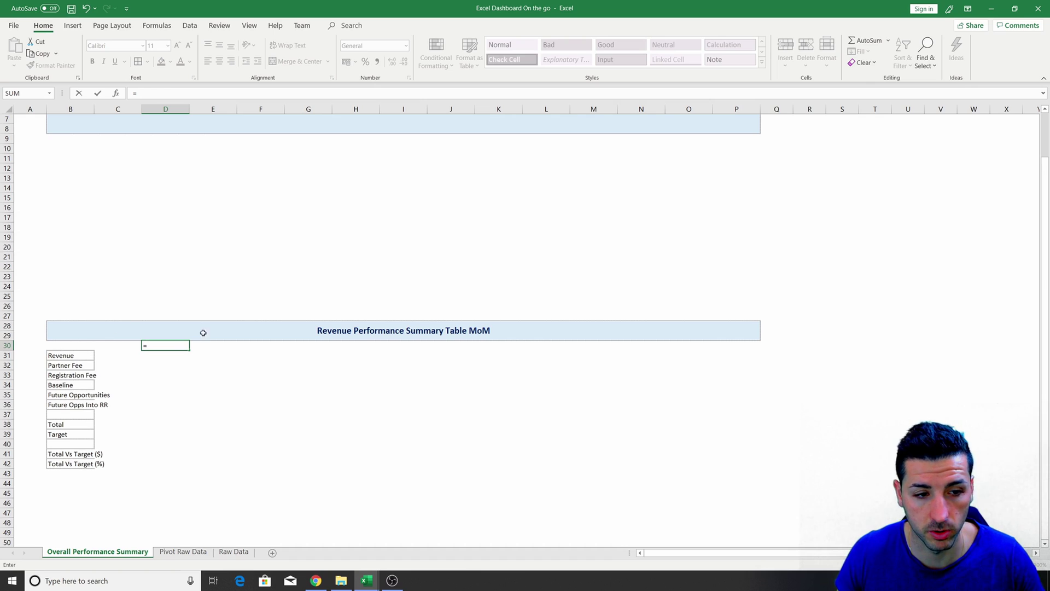
{"action": "left_click", "coordinate": [183, 552]}
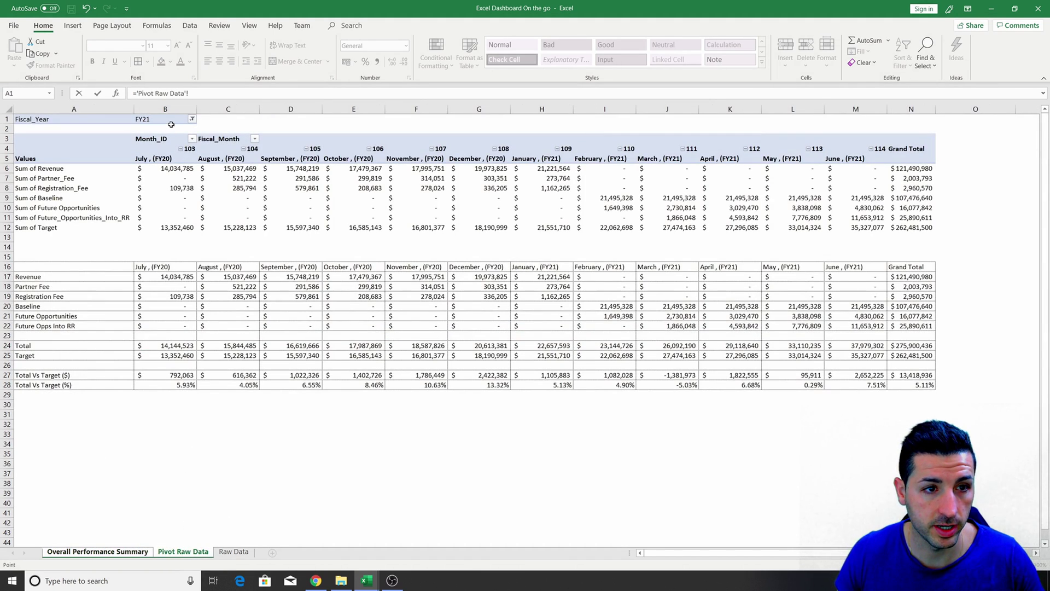
{"action": "left_click", "coordinate": [161, 267]}
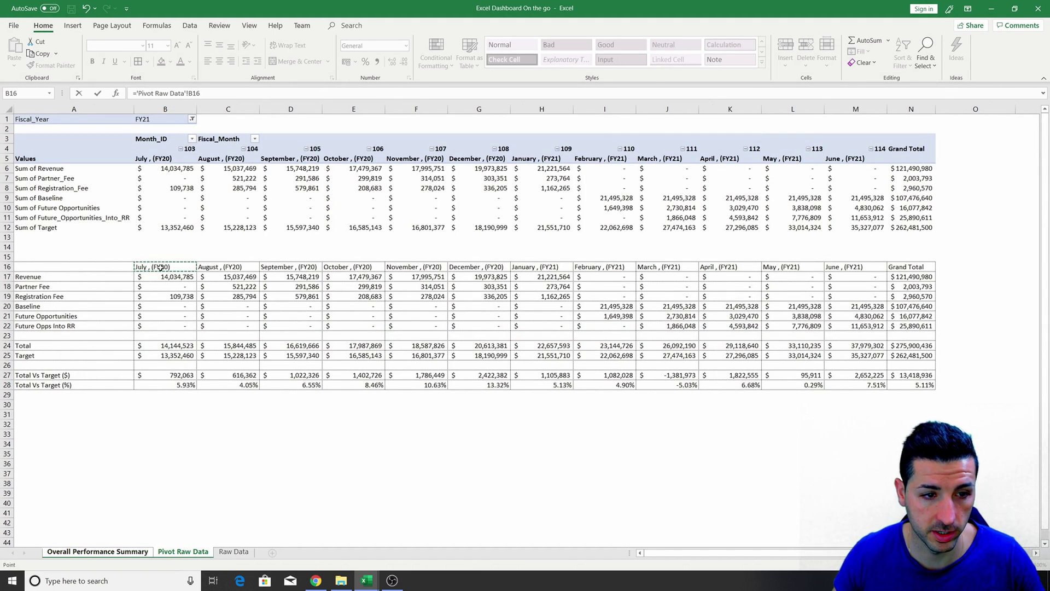
{"action": "key", "text": "Return"}
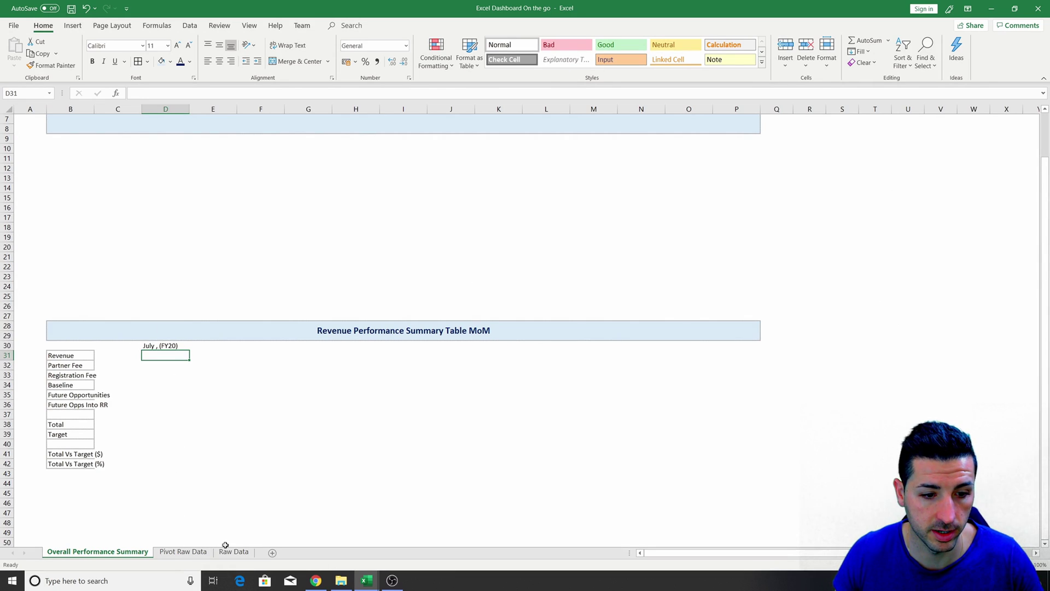
- Wrap the link in D30 in an error check so the formula reads =IFERROR('Pivot Raw Data'!B16, "")
{"action": "left_click", "coordinate": [197, 551]}
{"action": "left_click", "coordinate": [94, 552]}
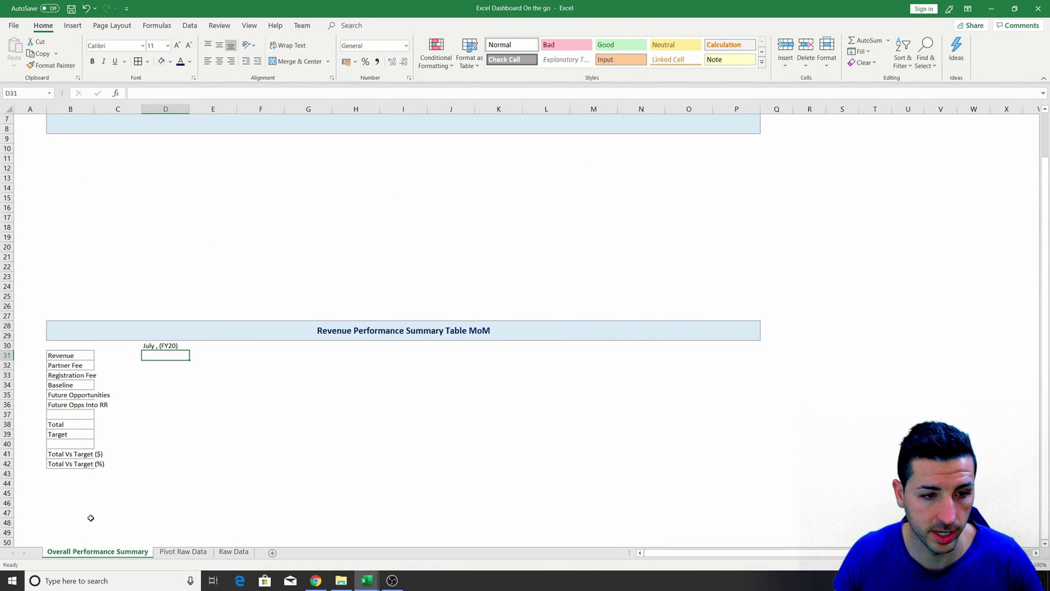
{"action": "left_click", "coordinate": [157, 346]}
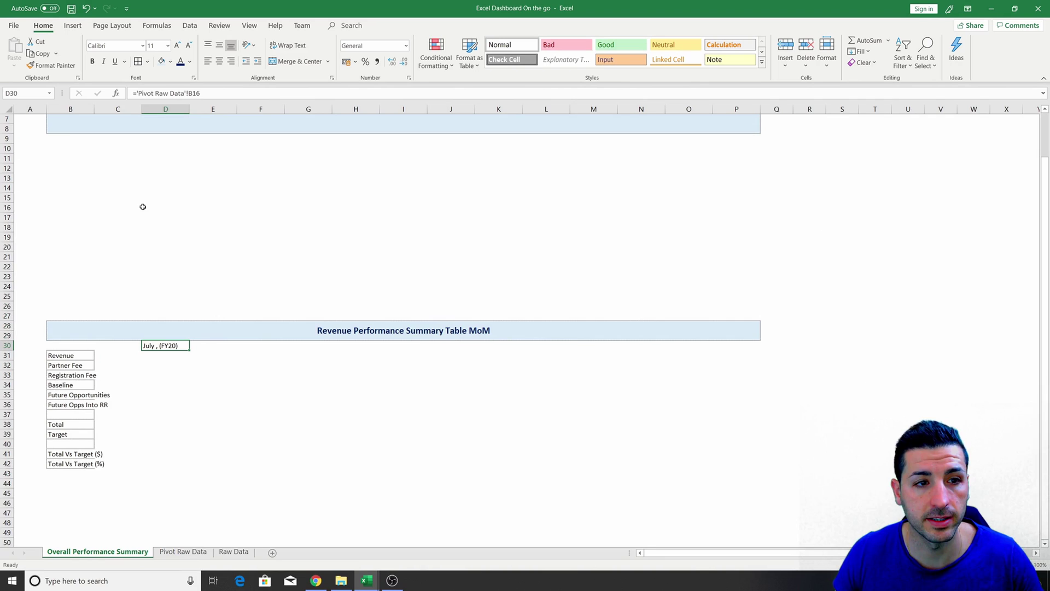
{"action": "left_click", "coordinate": [136, 94]}
{"action": "type", "text": "iferror"}
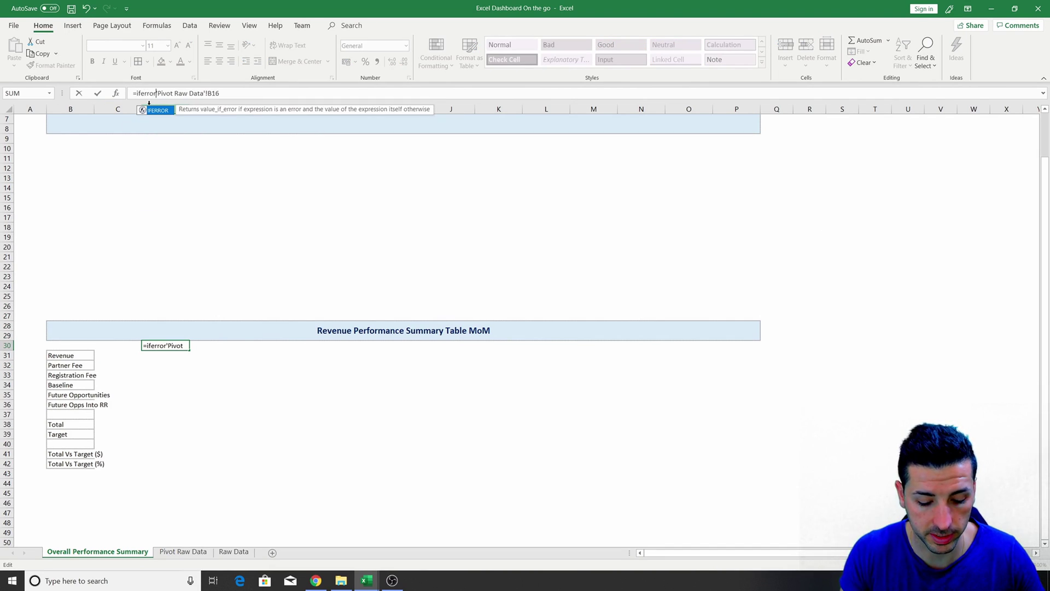
{"action": "type", "text": "("}
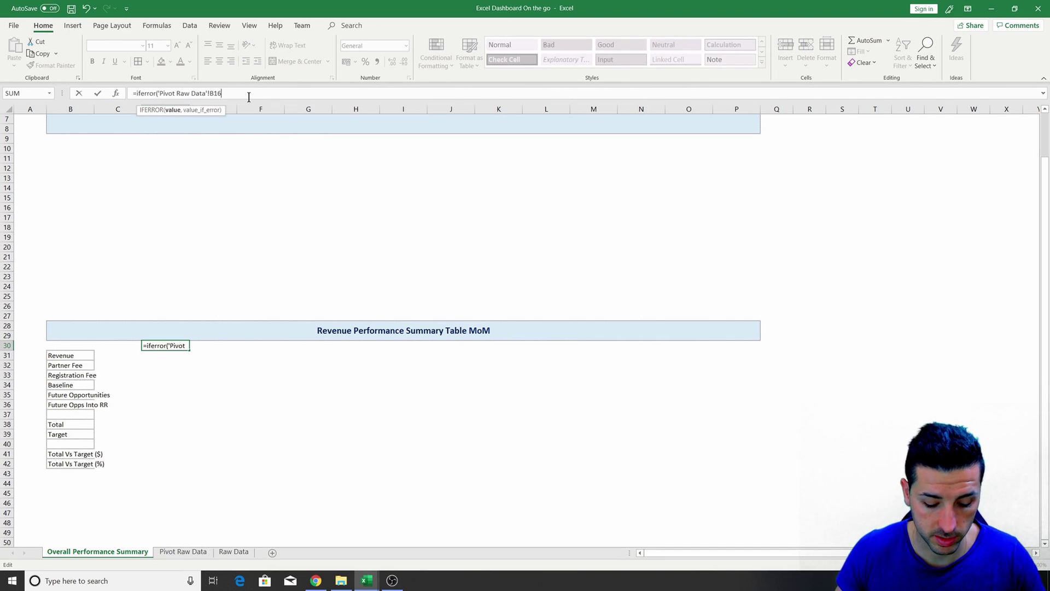
{"action": "type", "text": ", \"\")"}
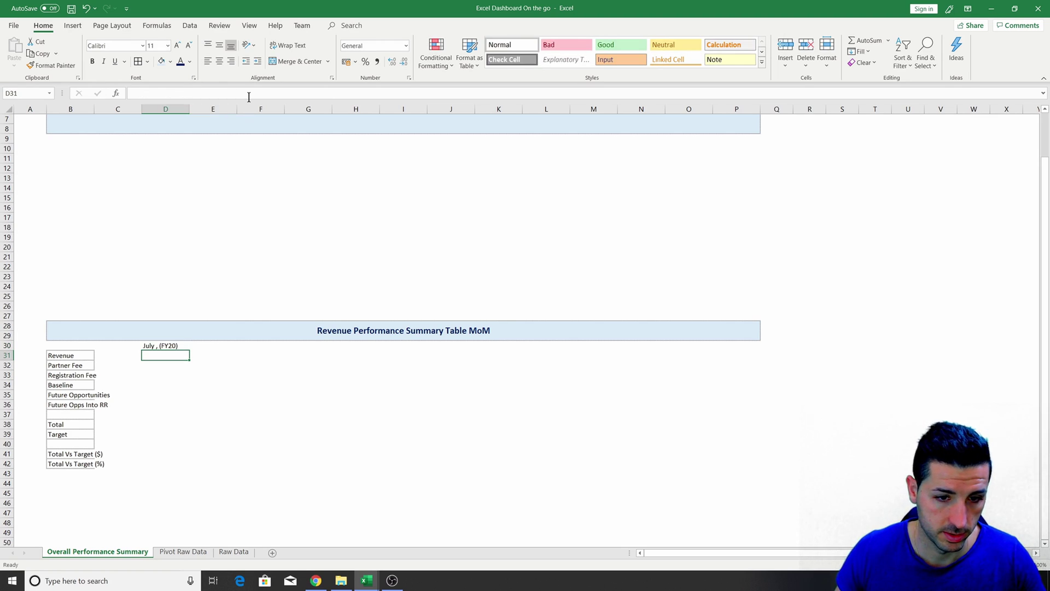
- Fill the D30 formula across D30:P42 and format the range as dollar accounting values without decimals
{"action": "left_click", "coordinate": [186, 350]}
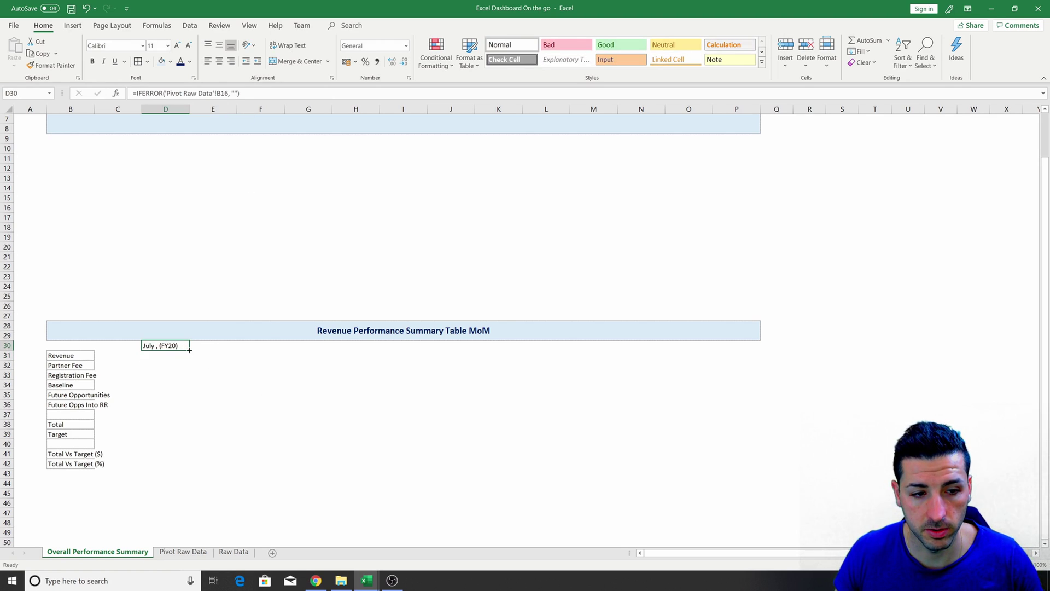
{"action": "left_click_drag", "start_coordinate": [189, 350], "coordinate": [744, 466]}
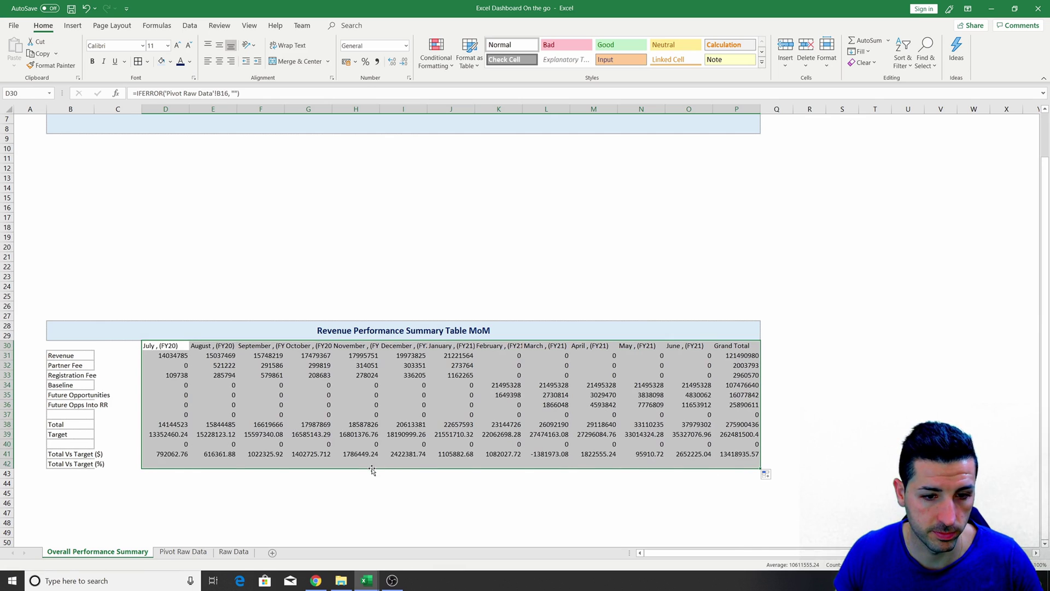
{"action": "left_click", "coordinate": [355, 62]}
{"action": "left_click", "coordinate": [389, 90]}
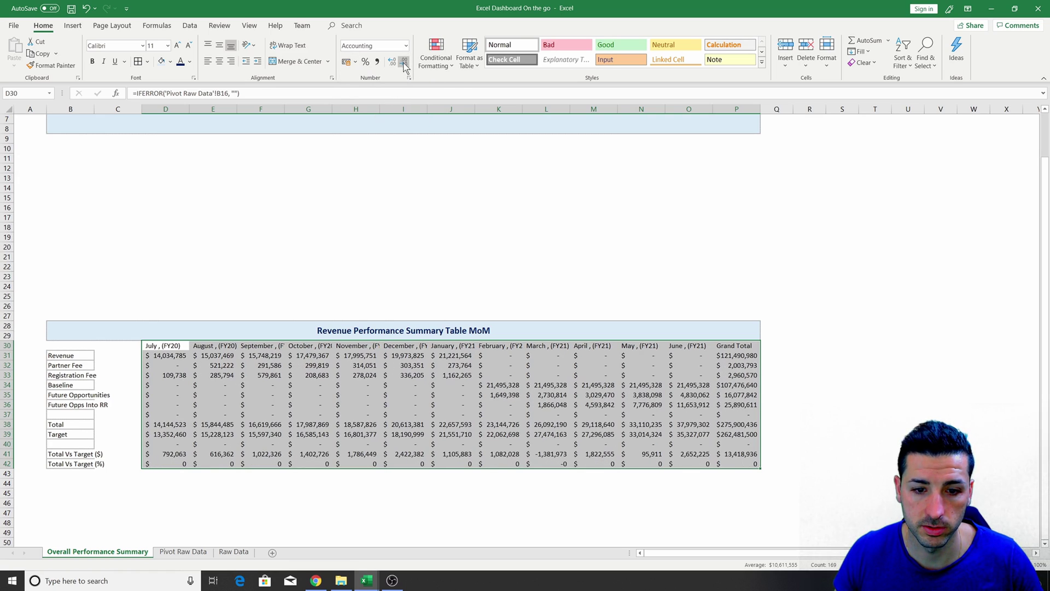
{"action": "left_click", "coordinate": [320, 395]}
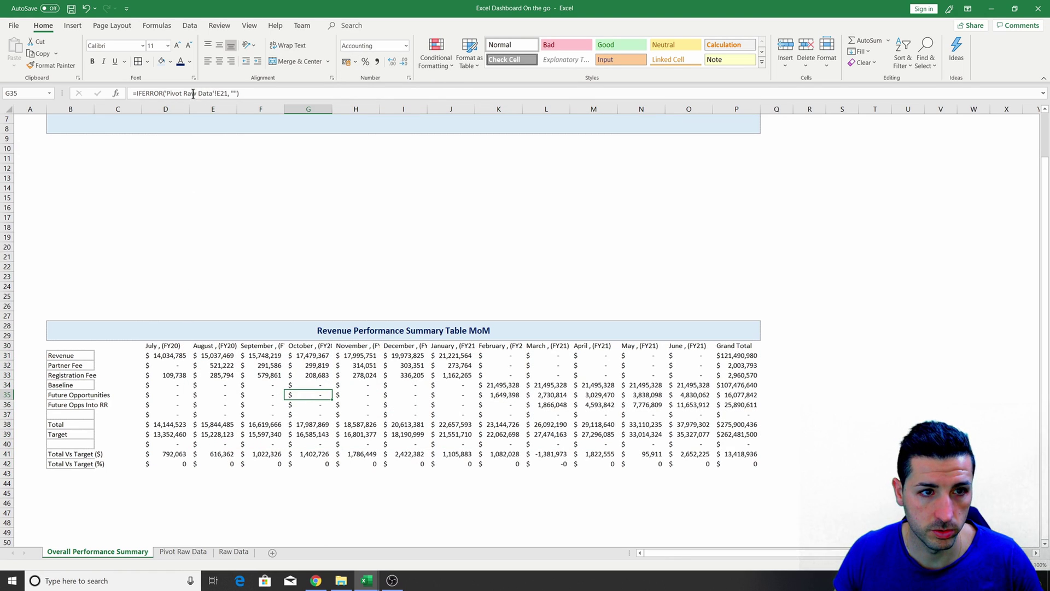
- Wrap text across columns D to P and centre the month headings in D30:P30 both horizontally and vertically
{"action": "left_click_drag", "start_coordinate": [165, 109], "coordinate": [736, 109]}
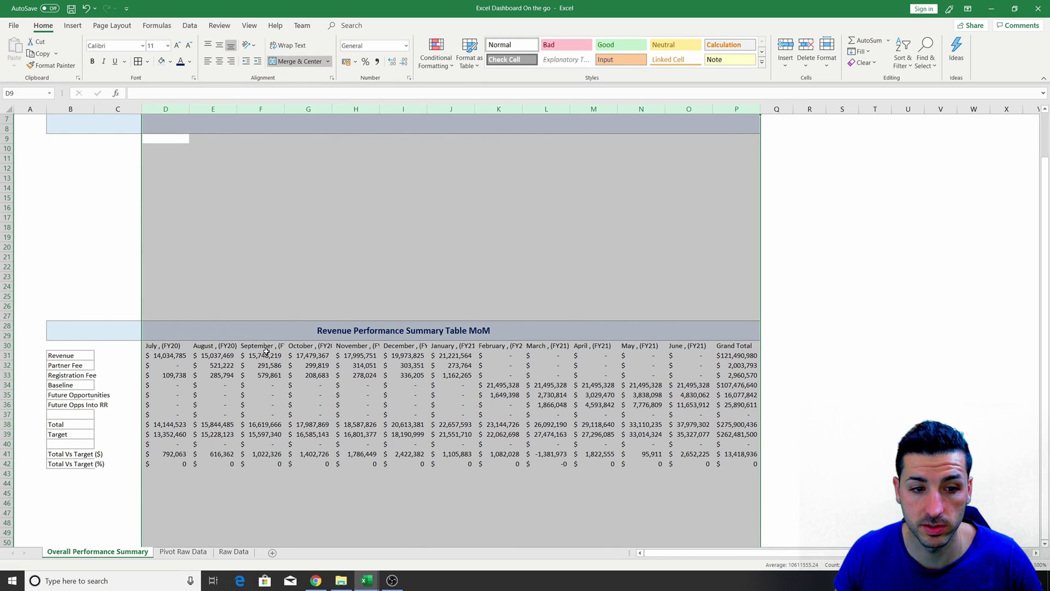
{"action": "left_click", "coordinate": [288, 46]}
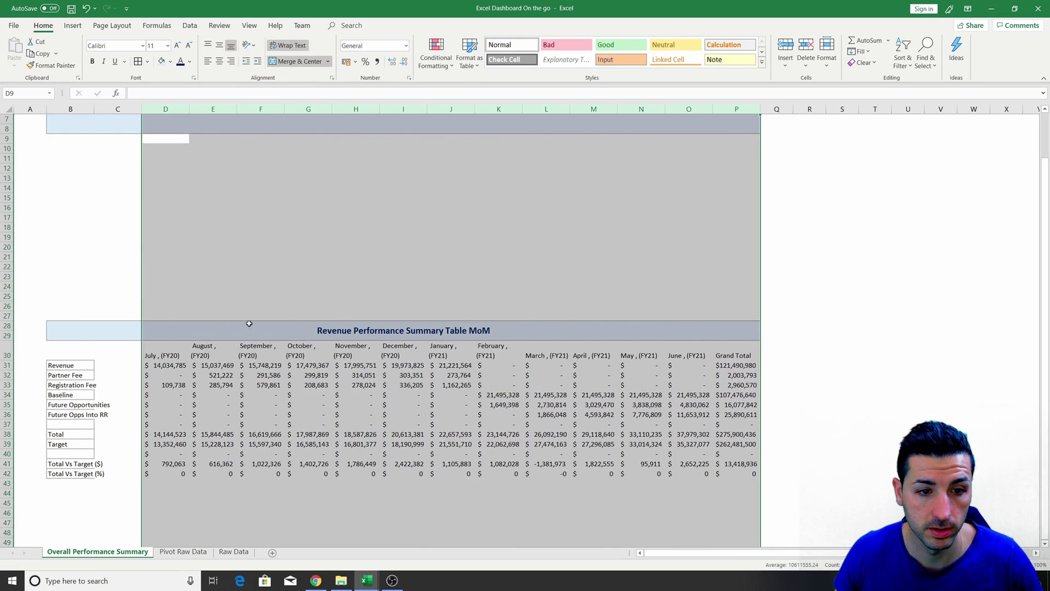
{"action": "left_click", "coordinate": [169, 395]}
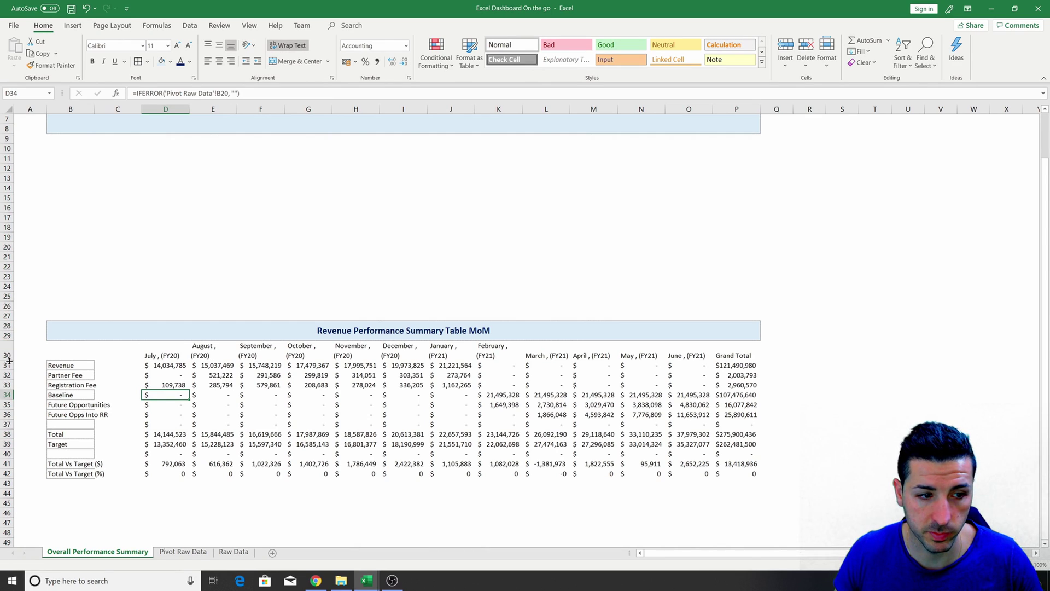
{"action": "left_click_drag", "start_coordinate": [143, 355], "coordinate": [736, 355]}
{"action": "left_click", "coordinate": [219, 45]}
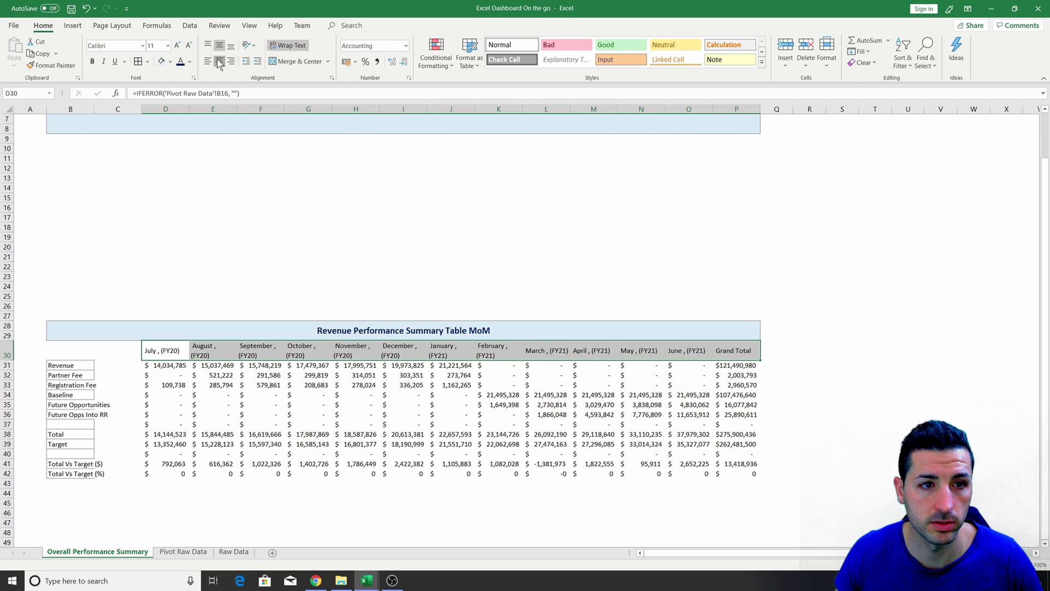
{"action": "left_click", "coordinate": [218, 61]}
- Merge B31:C31 with left alignment and copy that format down to the row labels through row 42
{"action": "left_click_drag", "start_coordinate": [66, 367], "coordinate": [131, 365]}
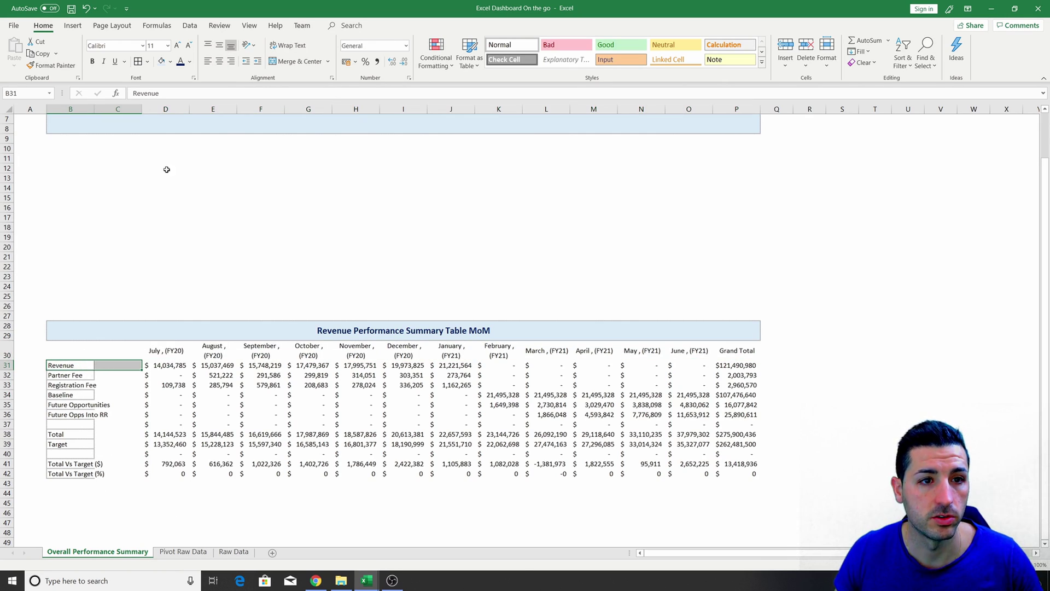
{"action": "left_click", "coordinate": [300, 65]}
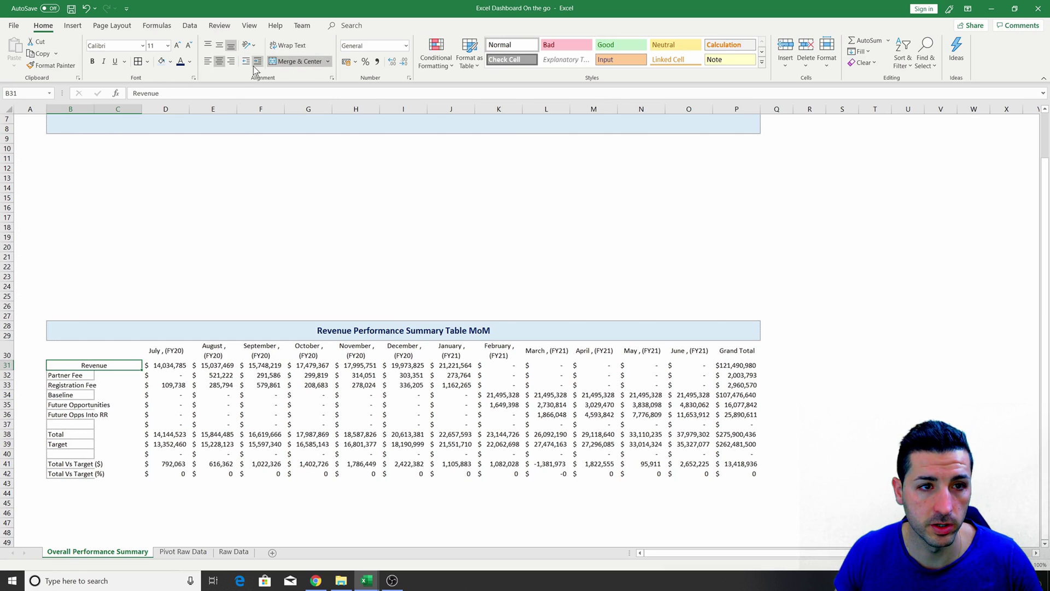
{"action": "left_click", "coordinate": [209, 61]}
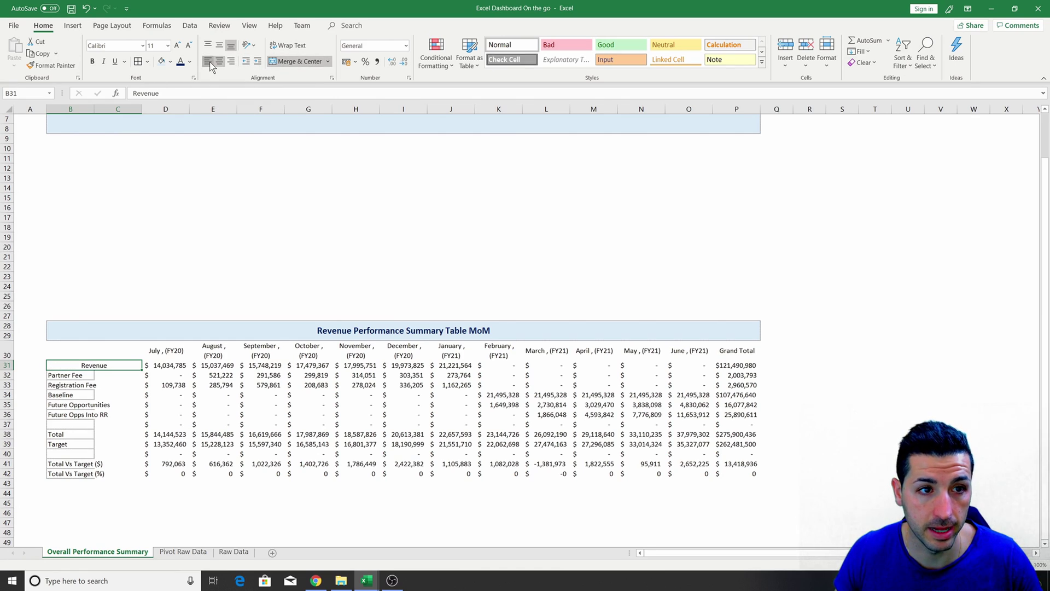
{"action": "left_click", "coordinate": [48, 67]}
{"action": "mouse_move", "coordinate": [60, 376]}
{"action": "left_mouse_down"}
{"action": "mouse_move", "coordinate": [82, 378]}
{"action": "mouse_move", "coordinate": [115, 470]}
{"action": "left_mouse_up"}
- Merge the blank header cells B30:C30 and apply all borders to the summary table B30:P42
{"action": "left_click_drag", "start_coordinate": [70, 350], "coordinate": [117, 350]}
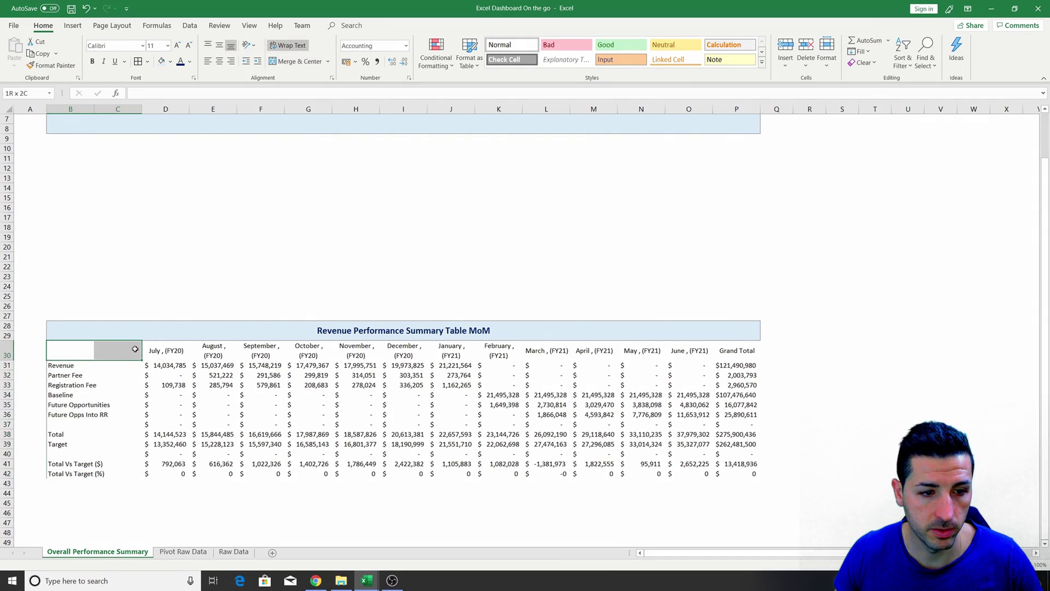
{"action": "left_click", "coordinate": [293, 60]}
{"action": "left_click_drag", "start_coordinate": [138, 354], "coordinate": [730, 479]}
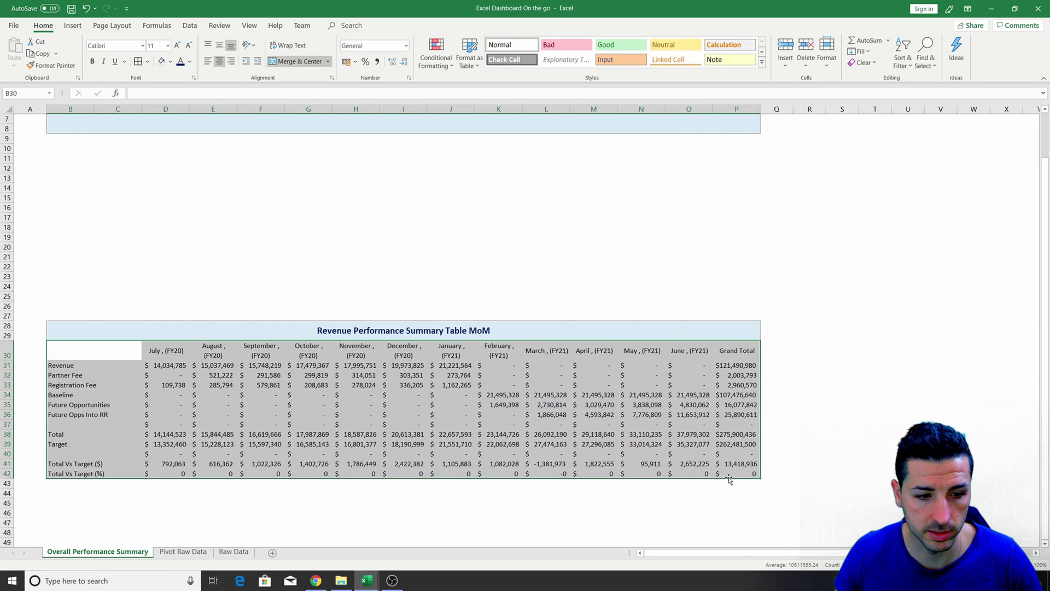
{"action": "left_click", "coordinate": [138, 61]}
{"action": "left_click", "coordinate": [421, 424]}
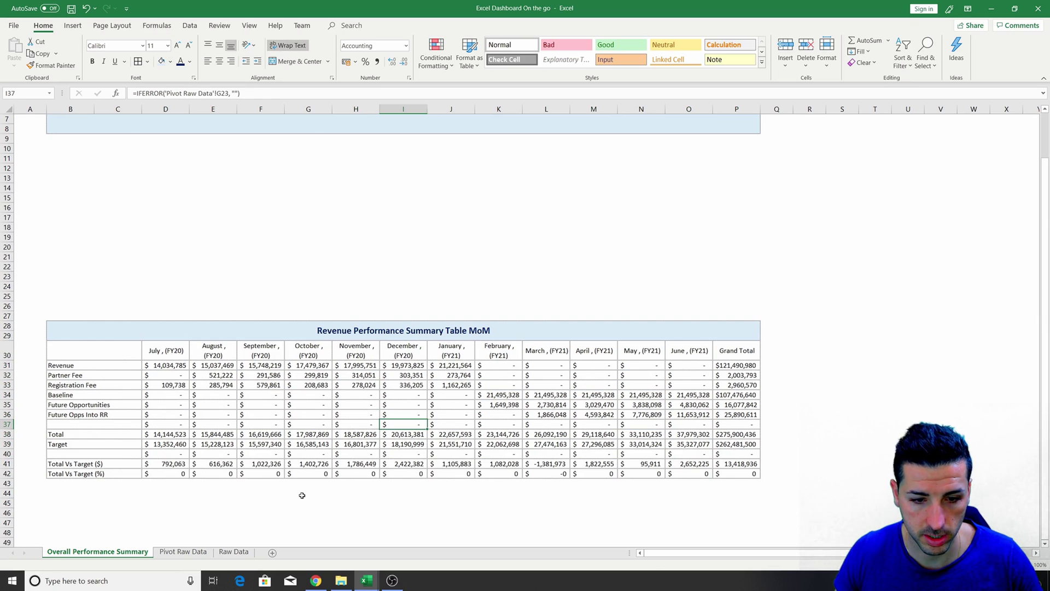
- Format the Total Vs Target (%) values in D42:P42 as percentages with two decimal places
{"action": "left_click_drag", "start_coordinate": [167, 478], "coordinate": [752, 474]}
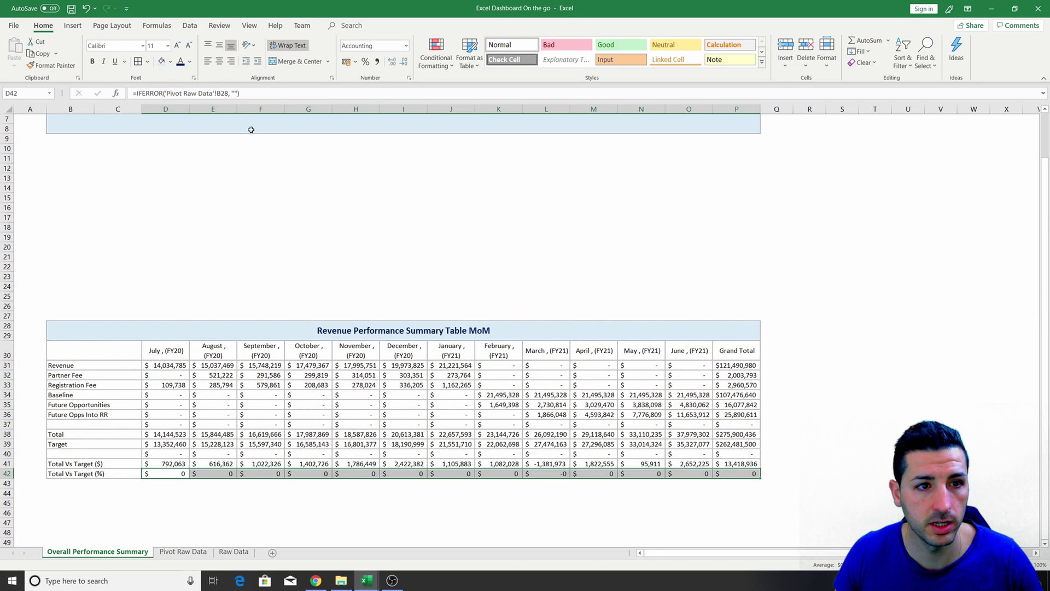
{"action": "left_click", "coordinate": [355, 61]}
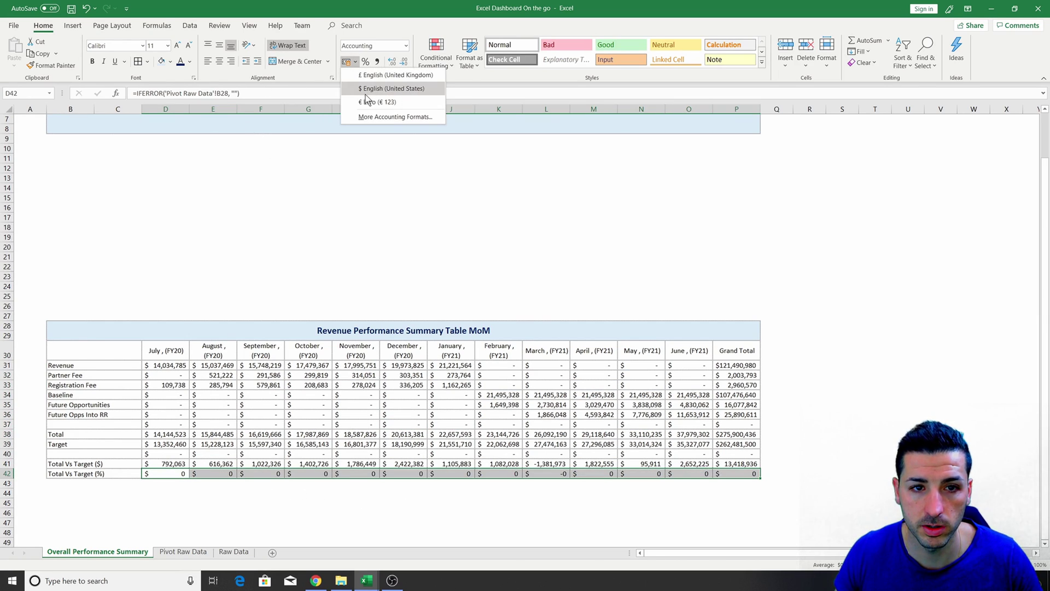
{"action": "left_click", "coordinate": [365, 61]}
{"action": "left_click", "coordinate": [393, 62]}
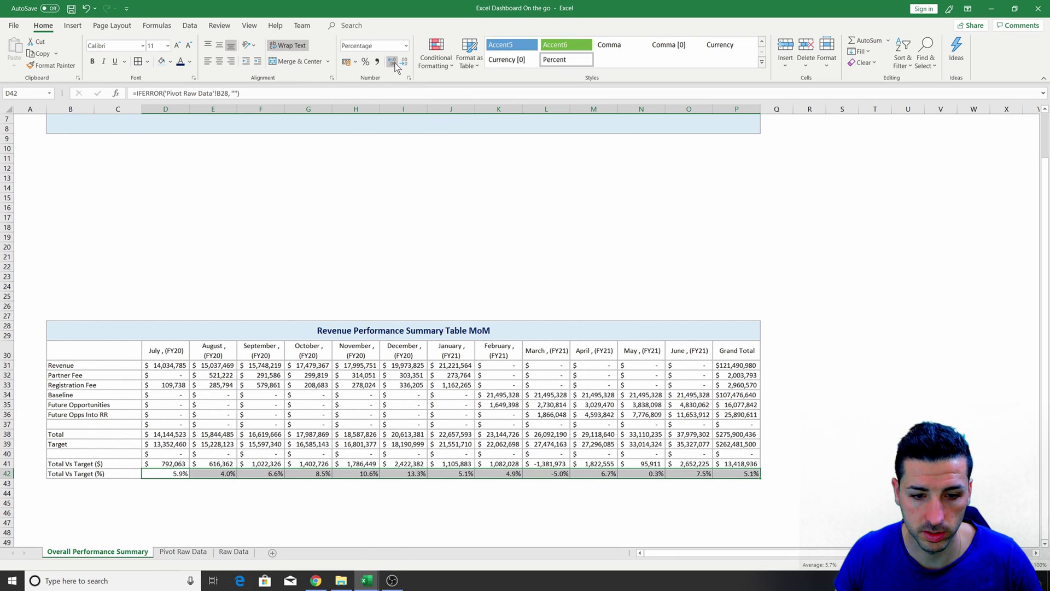
{"action": "left_click", "coordinate": [393, 63]}
- Clear the spacer row B40:P40, merge it into one cell and fill it with White, Background 1, Darker 5%
{"action": "left_click_drag", "start_coordinate": [77, 454], "coordinate": [722, 454]}
{"action": "key", "text": "Delete"}
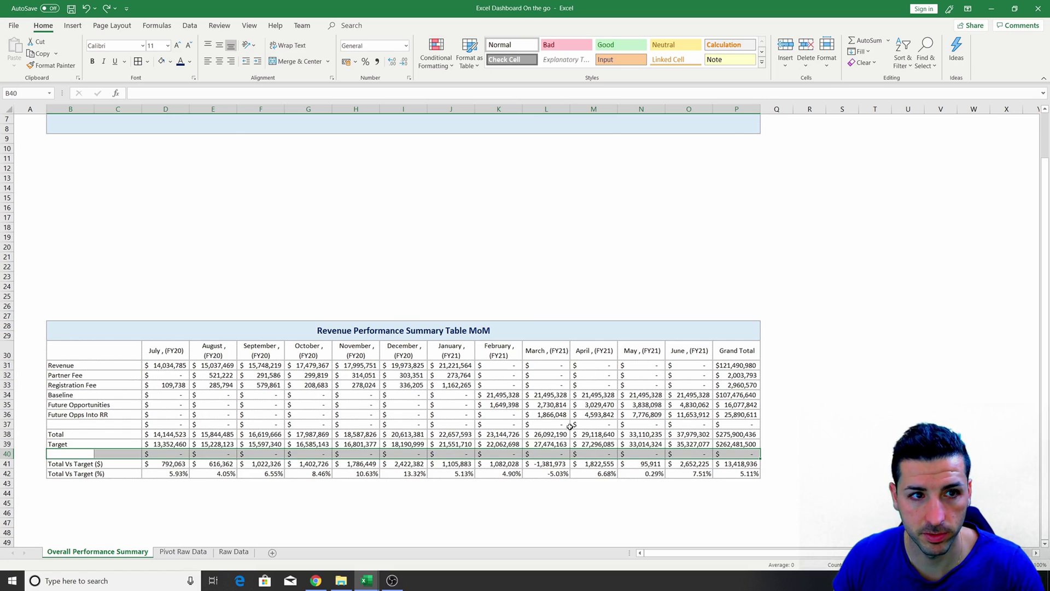
{"action": "left_click", "coordinate": [294, 60]}
{"action": "left_click", "coordinate": [170, 64]}
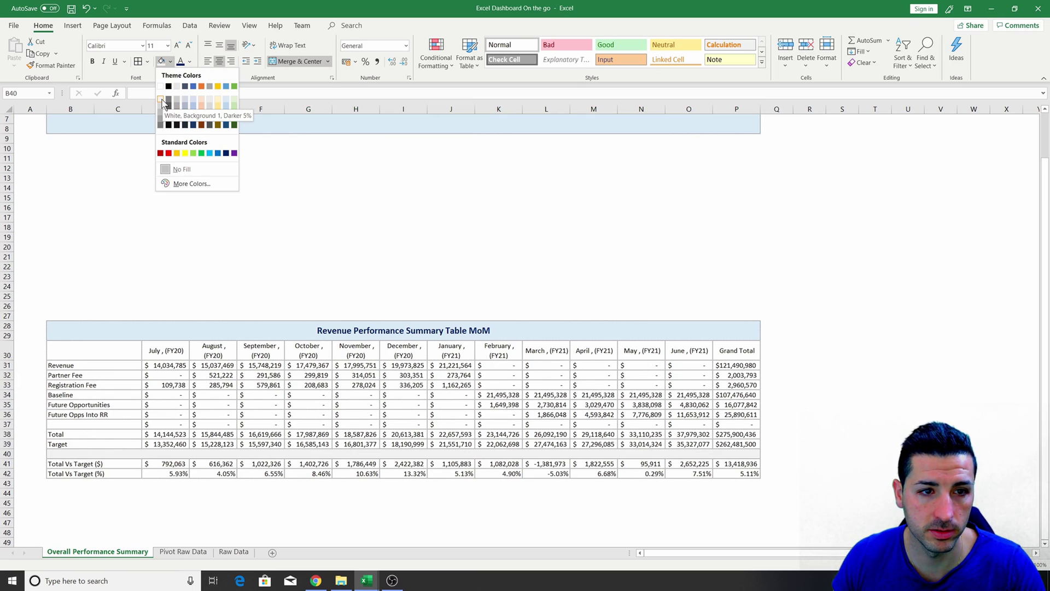
{"action": "left_click", "coordinate": [163, 103]}
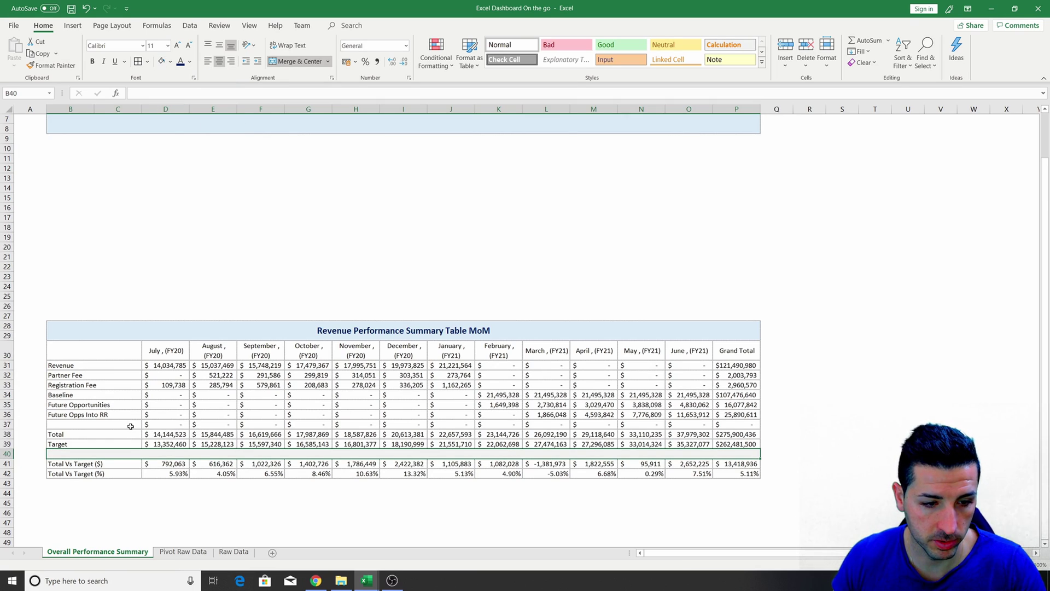
- Turn B37:P37 into an empty merged spacer row with the same light grey fill as row 40
{"action": "left_click_drag", "start_coordinate": [133, 424], "coordinate": [721, 426]}
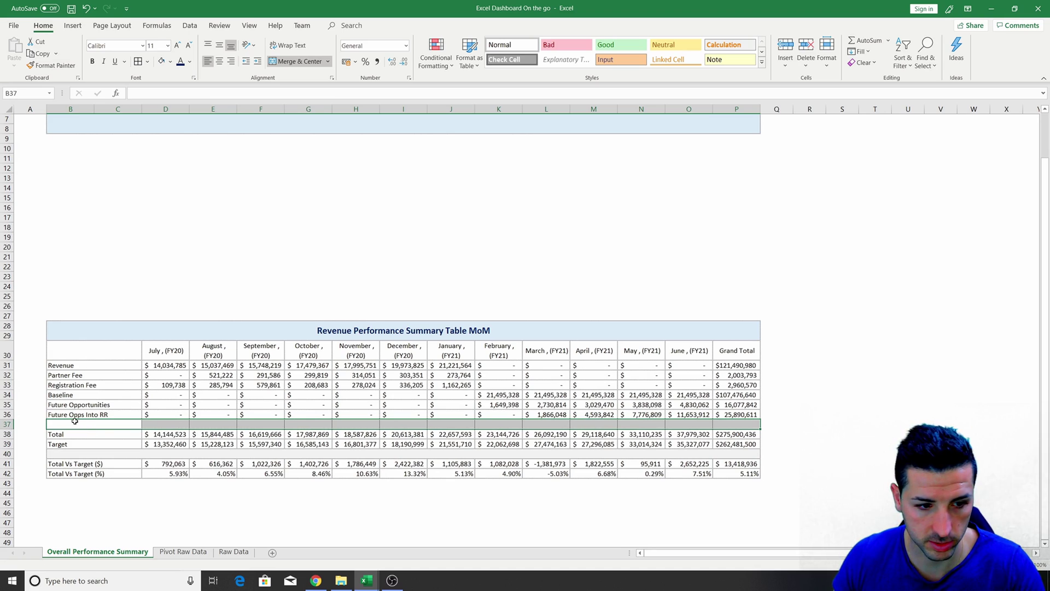
{"action": "left_click", "coordinate": [288, 62]}
{"action": "left_click", "coordinate": [691, 394]}
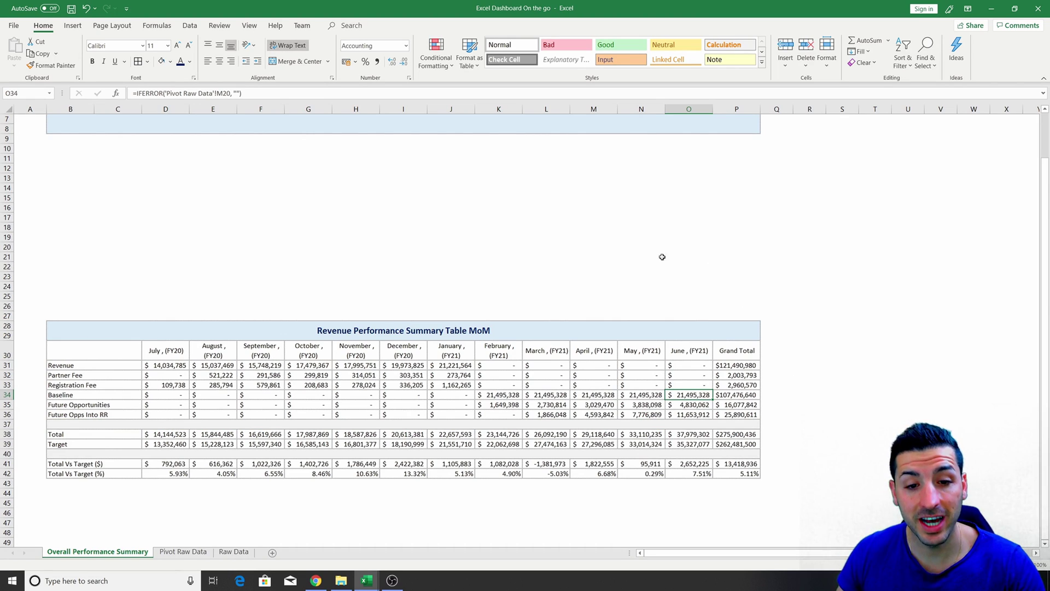
- Review how the pivot table and the linked table B17:N28 on the Pivot Raw Data sheet feed the Overall Performance Summary sheet
{"action": "scroll", "coordinate": [651, 276], "scroll_direction": "up", "scroll_amount": 2}
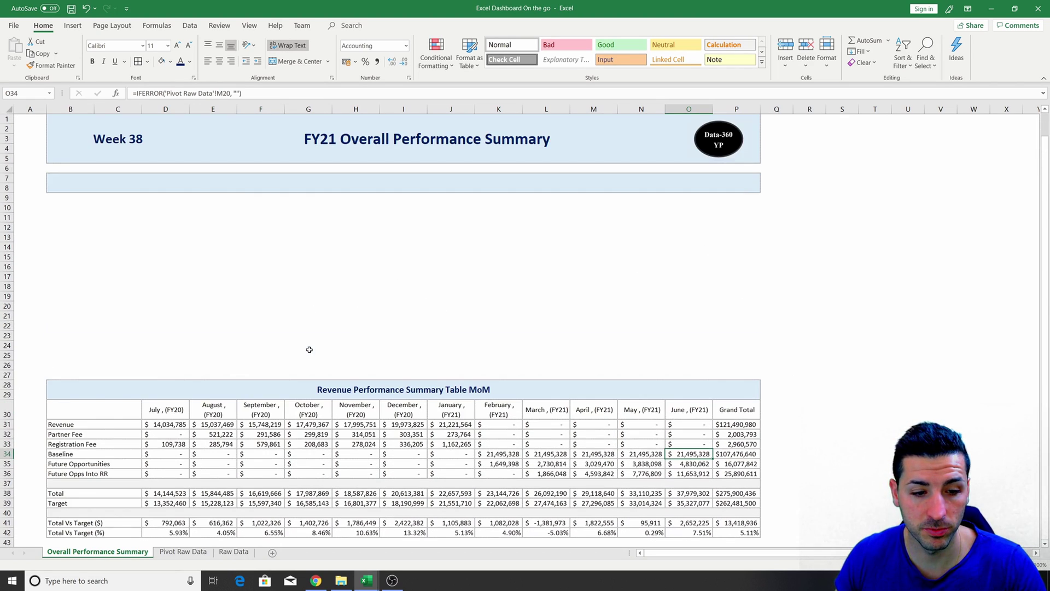
{"action": "left_click", "coordinate": [184, 552]}
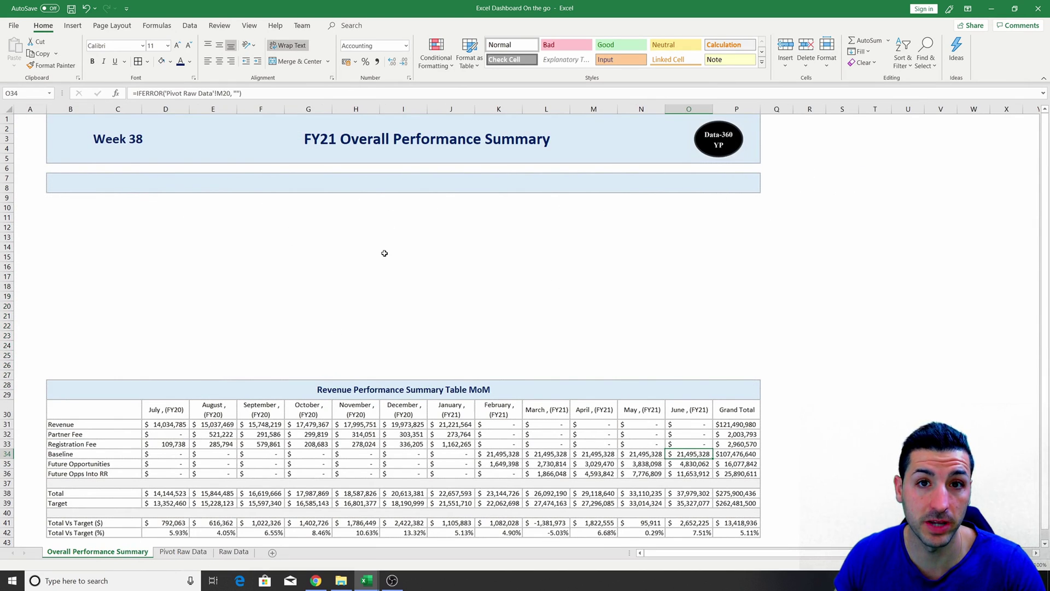
{"action": "left_click", "coordinate": [190, 553]}
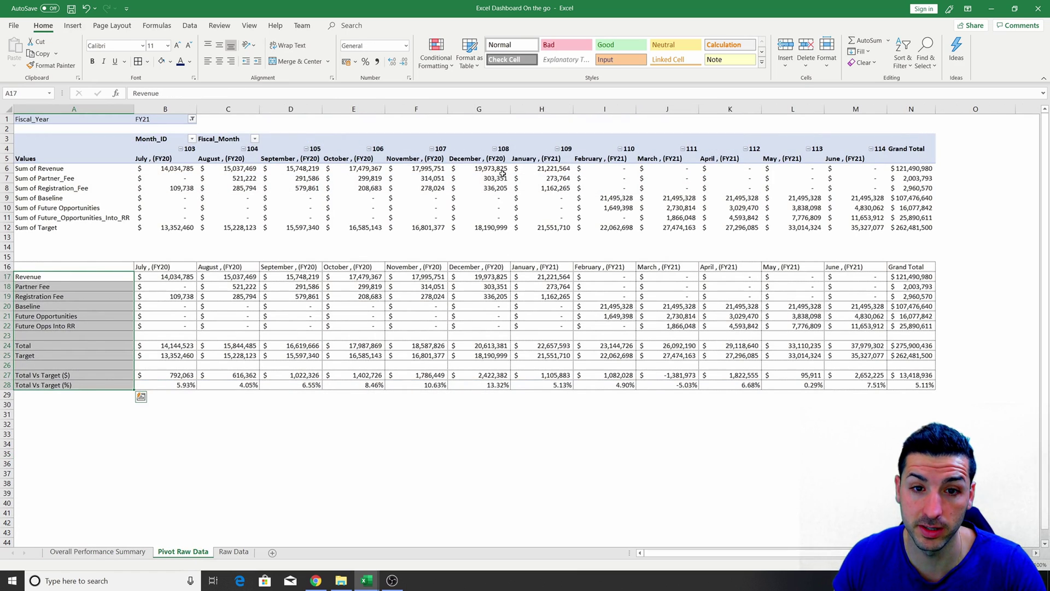
{"action": "left_click", "coordinate": [499, 170]}
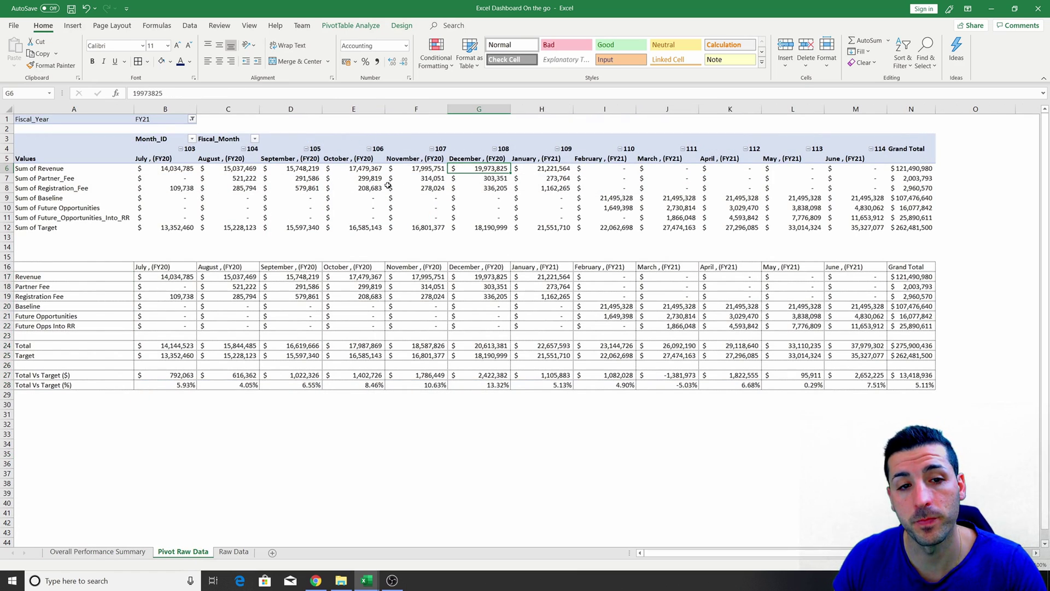
{"action": "mouse_move", "coordinate": [427, 191]}
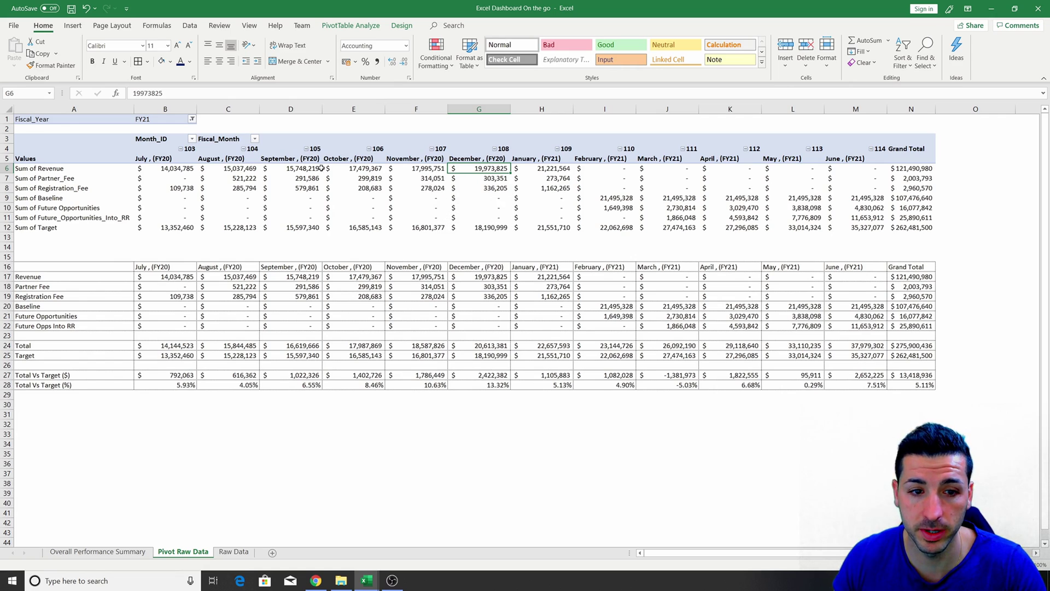
{"action": "left_click_drag", "start_coordinate": [176, 278], "coordinate": [921, 388]}
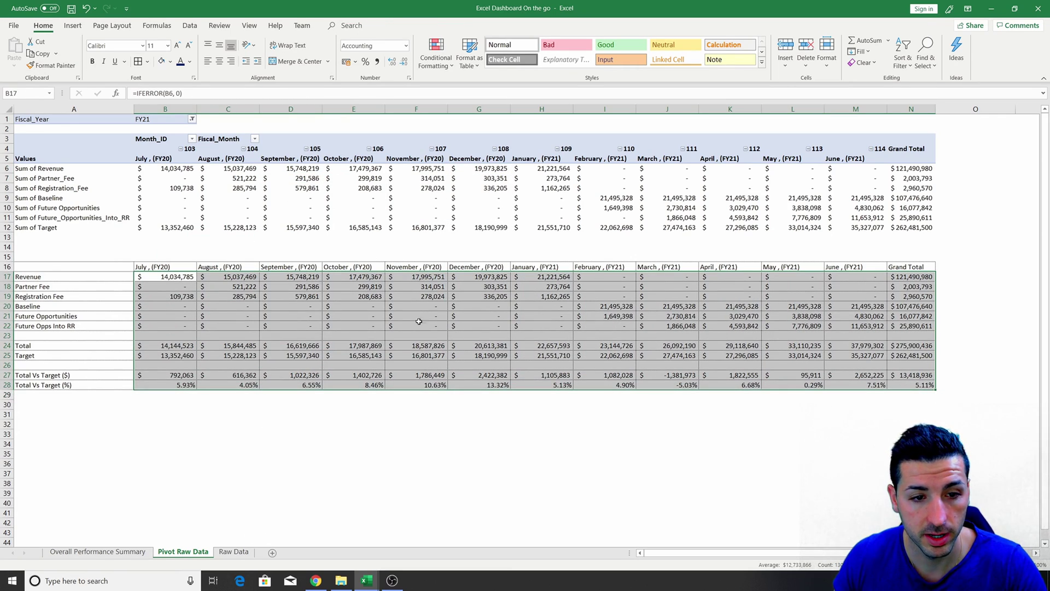
{"action": "left_click", "coordinate": [98, 551]}
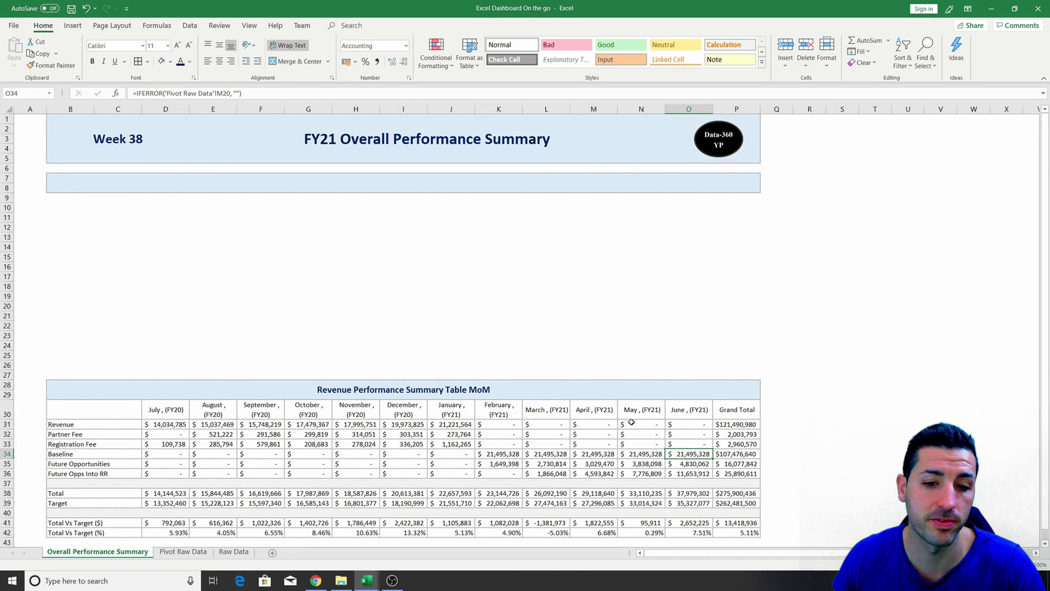
{"action": "left_click", "coordinate": [443, 314]}
- Add a Greater Than 0 conditional formatting rule to Total Vs Target ($) in D41:O41 using Green Fill with Dark Green Text
{"action": "scroll", "coordinate": [443, 312], "scroll_direction": "down", "scroll_amount": 2}
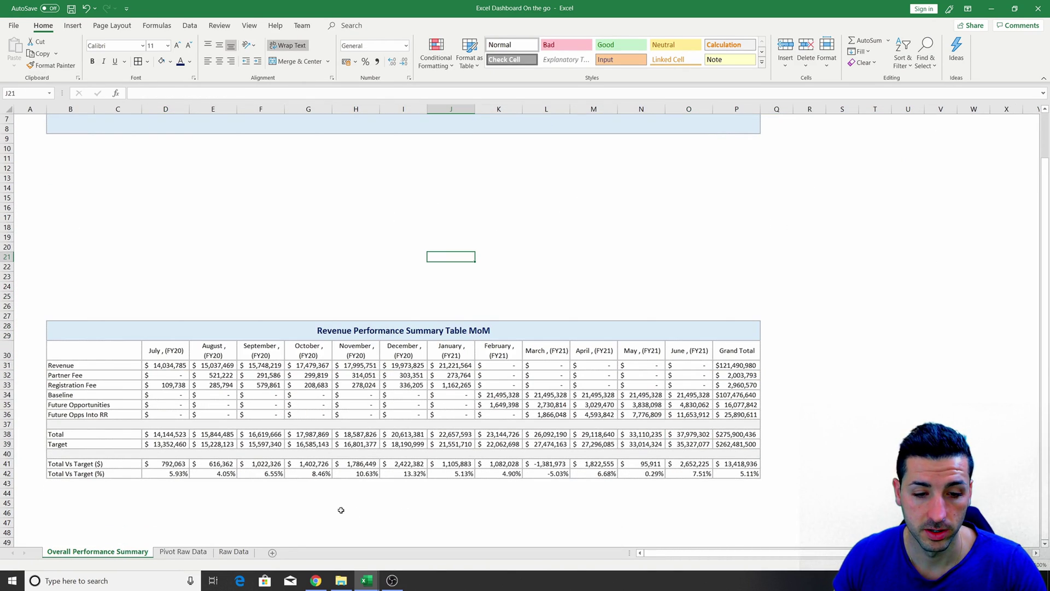
{"action": "left_click_drag", "start_coordinate": [163, 464], "coordinate": [693, 461]}
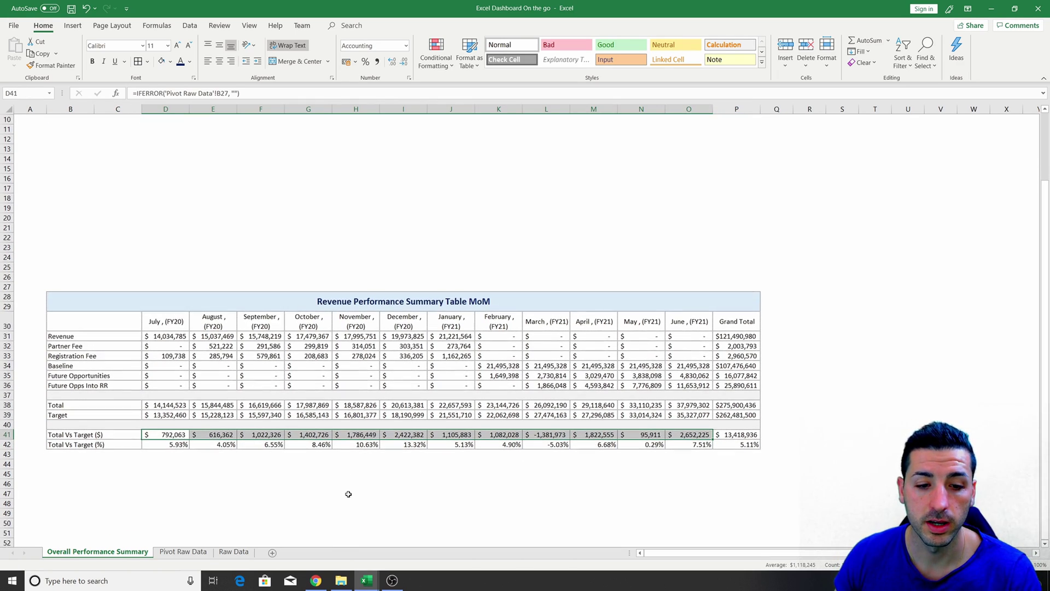
{"action": "scroll", "coordinate": [347, 493], "scroll_direction": "down", "scroll_amount": 1}
{"action": "scroll", "coordinate": [363, 471], "scroll_direction": "up", "scroll_amount": 2}
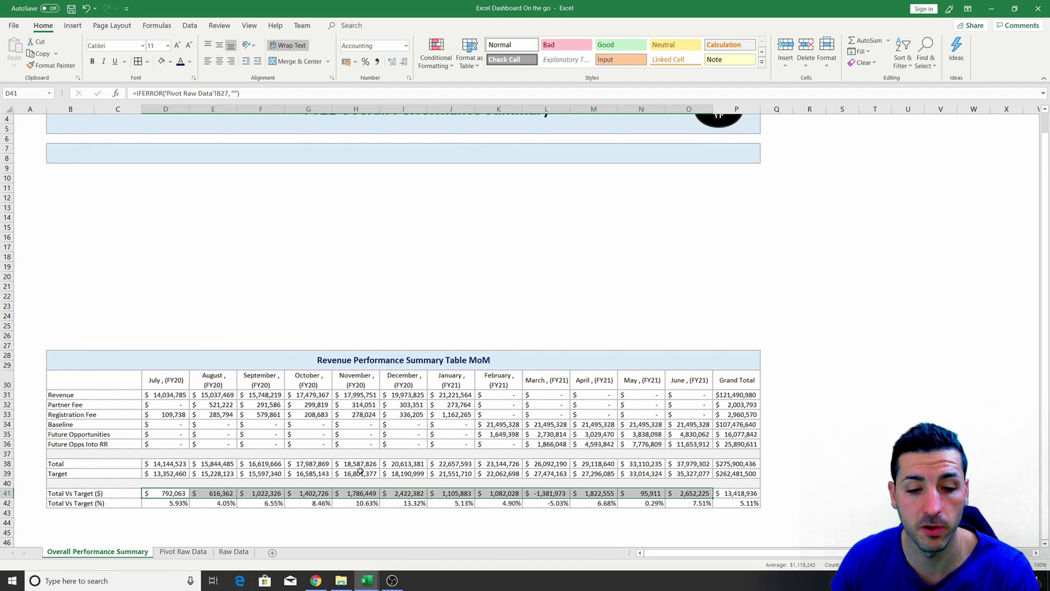
{"action": "scroll", "coordinate": [325, 441], "scroll_direction": "down", "scroll_amount": 1}
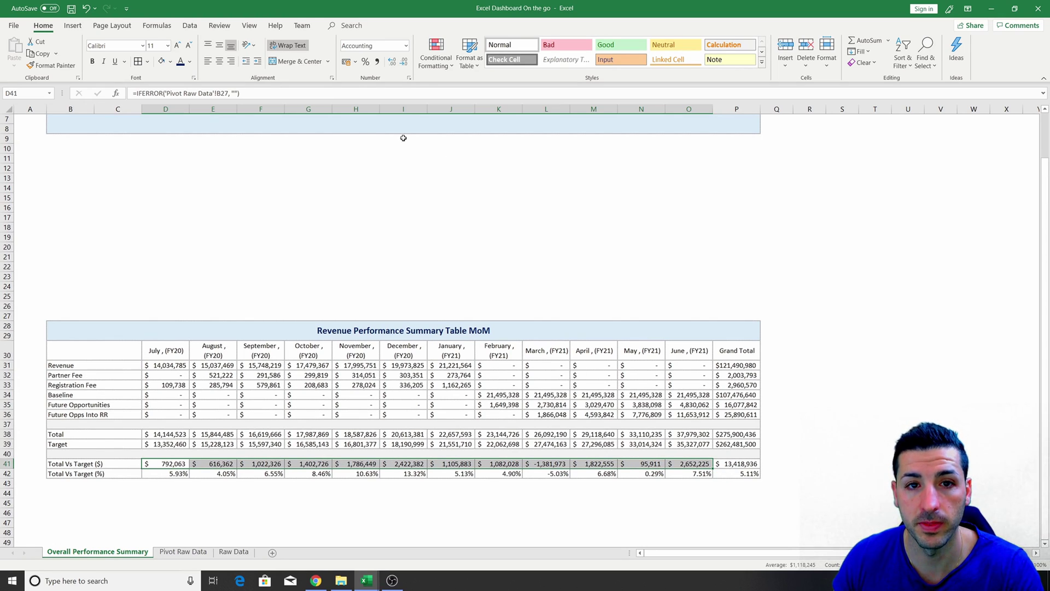
{"action": "left_click", "coordinate": [438, 64]}
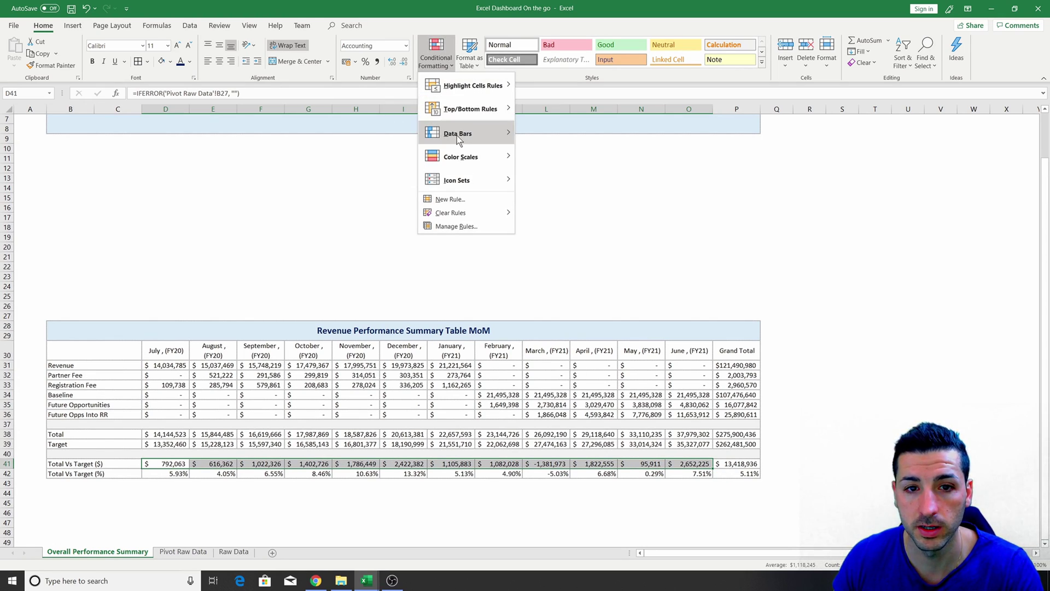
{"action": "mouse_move", "coordinate": [466, 159]}
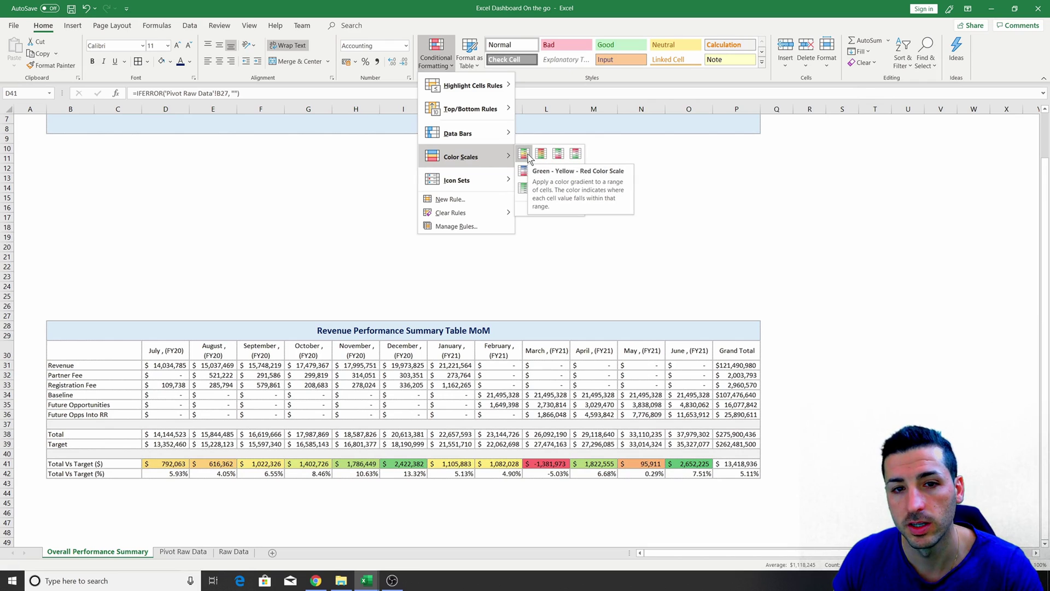
{"action": "mouse_move", "coordinate": [487, 86]}
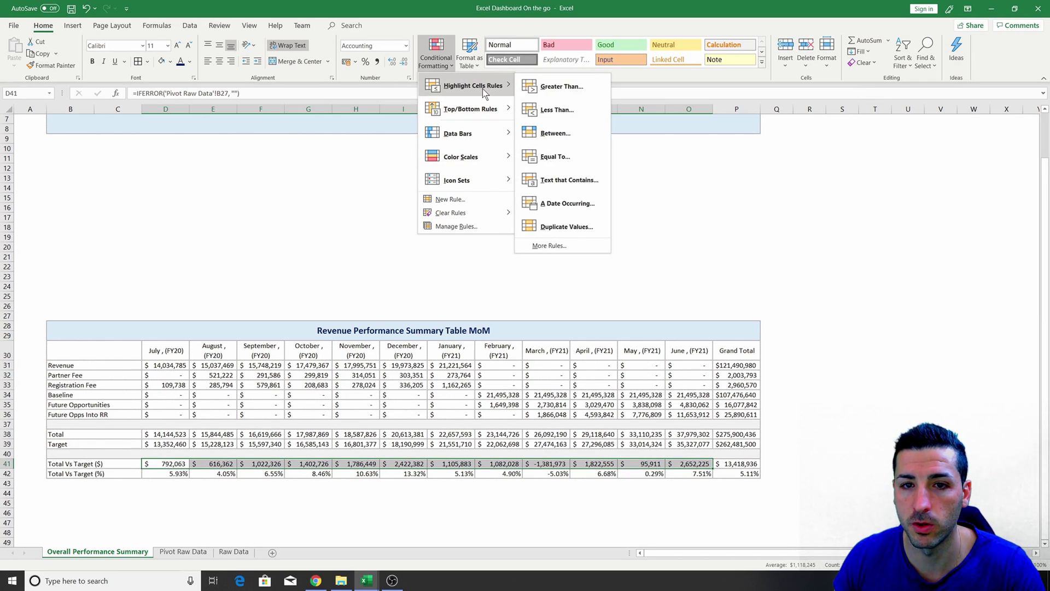
{"action": "left_click", "coordinate": [562, 86]}
{"action": "type", "text": "0"}
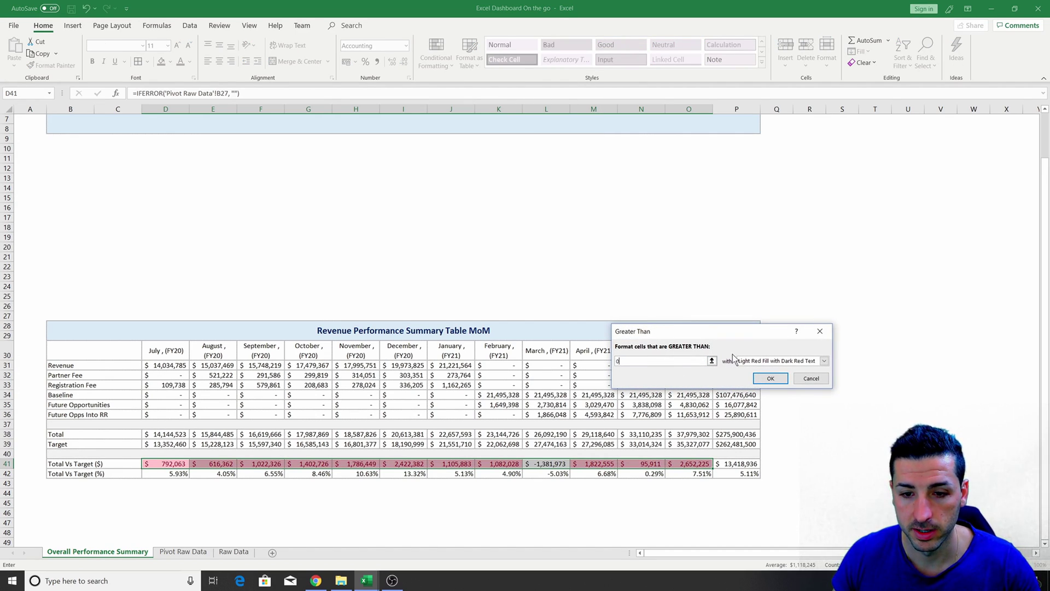
{"action": "left_click", "coordinate": [824, 361]}
{"action": "left_click", "coordinate": [769, 384]}
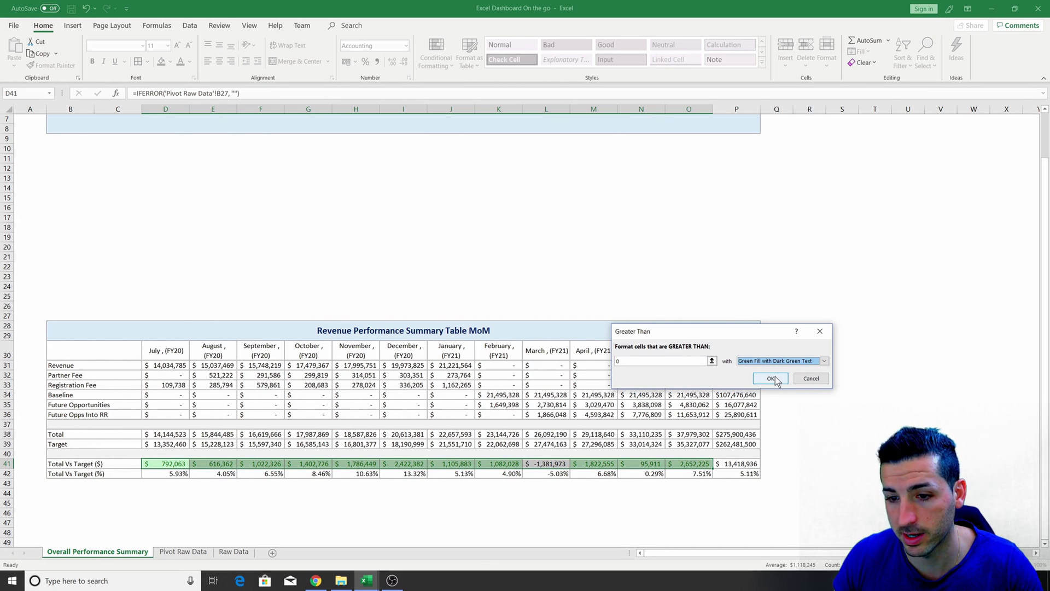
{"action": "left_click", "coordinate": [771, 378]}
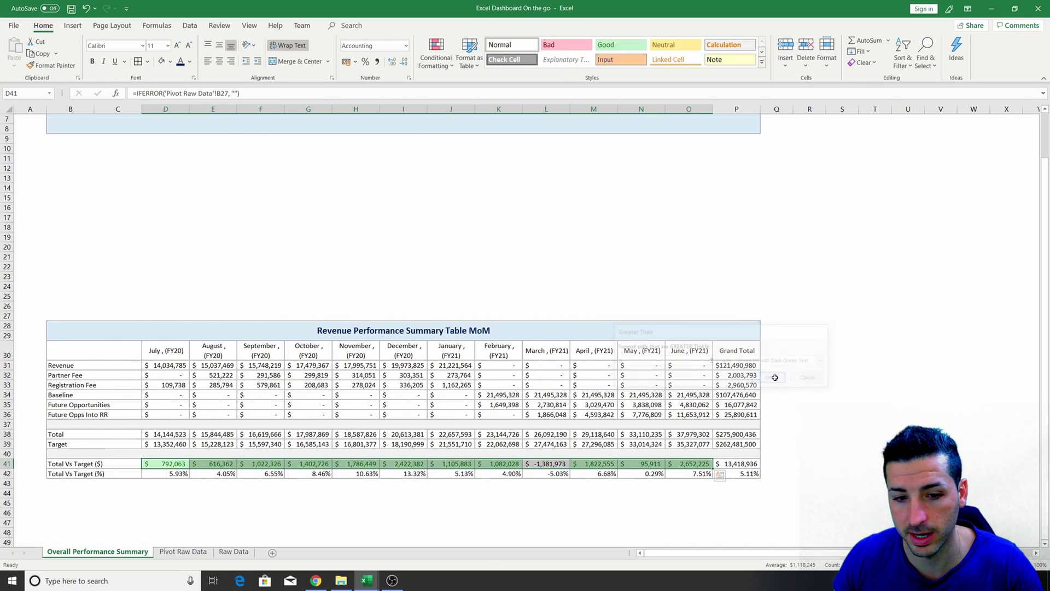
- Add a Less Than 0 conditional formatting rule to Total Vs Target ($) in D41:O41 using Light Red Fill with Dark Red Text
{"action": "left_click", "coordinate": [446, 64]}
{"action": "mouse_move", "coordinate": [455, 85]}
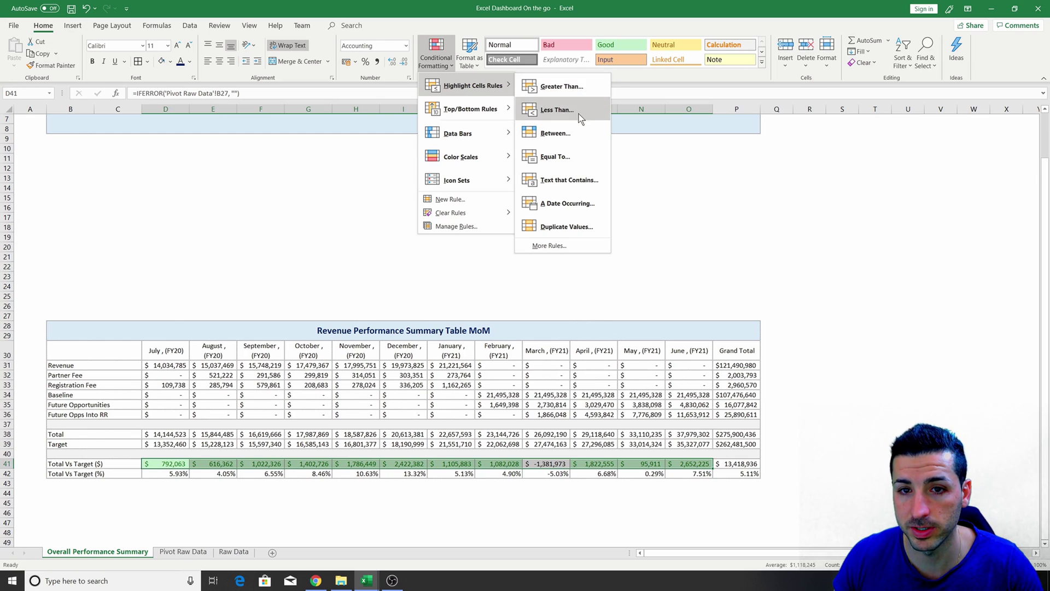
{"action": "left_click", "coordinate": [557, 110]}
{"action": "type", "text": "0"}
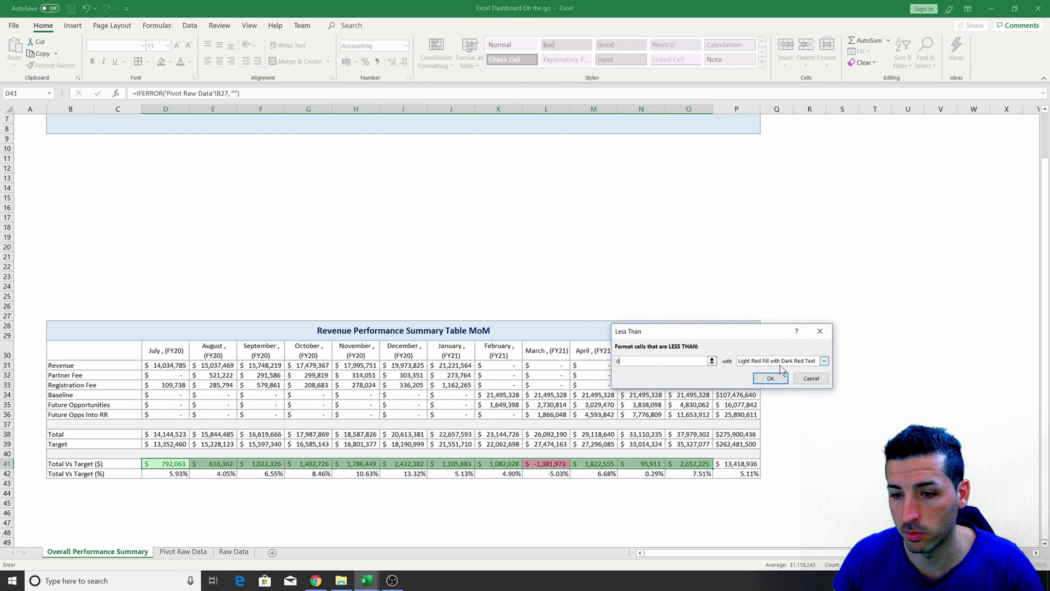
{"action": "left_click", "coordinate": [771, 379]}
{"action": "left_click", "coordinate": [353, 508]}
- Apply green gradient-fill data bars to the monthly Total Vs Target (%) values in D42:O42
{"action": "scroll", "coordinate": [353, 498], "scroll_direction": "down", "scroll_amount": 1}
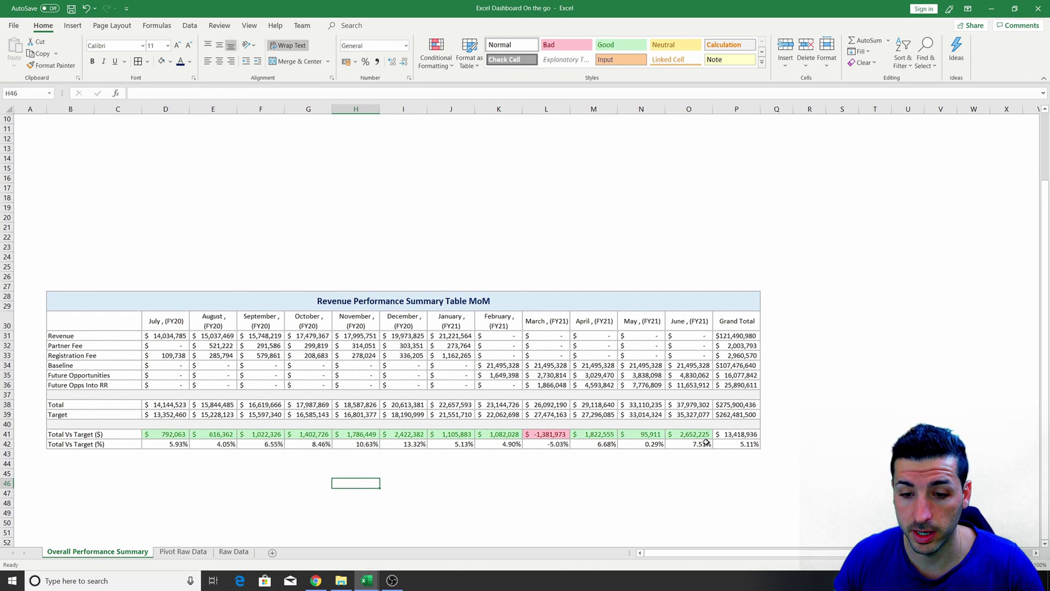
{"action": "left_click_drag", "start_coordinate": [705, 444], "coordinate": [164, 444]}
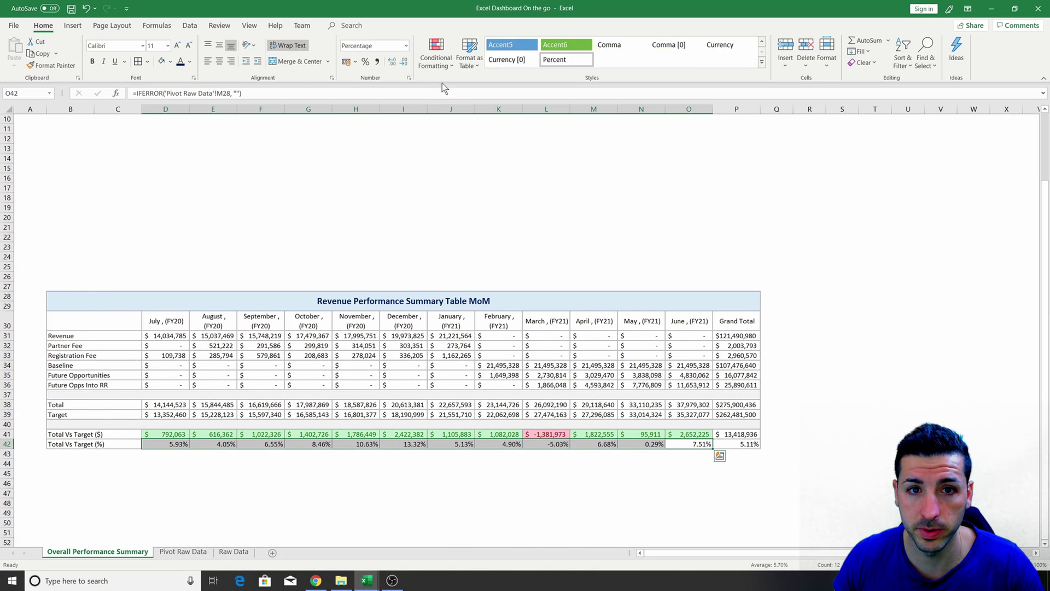
{"action": "left_click", "coordinate": [432, 65]}
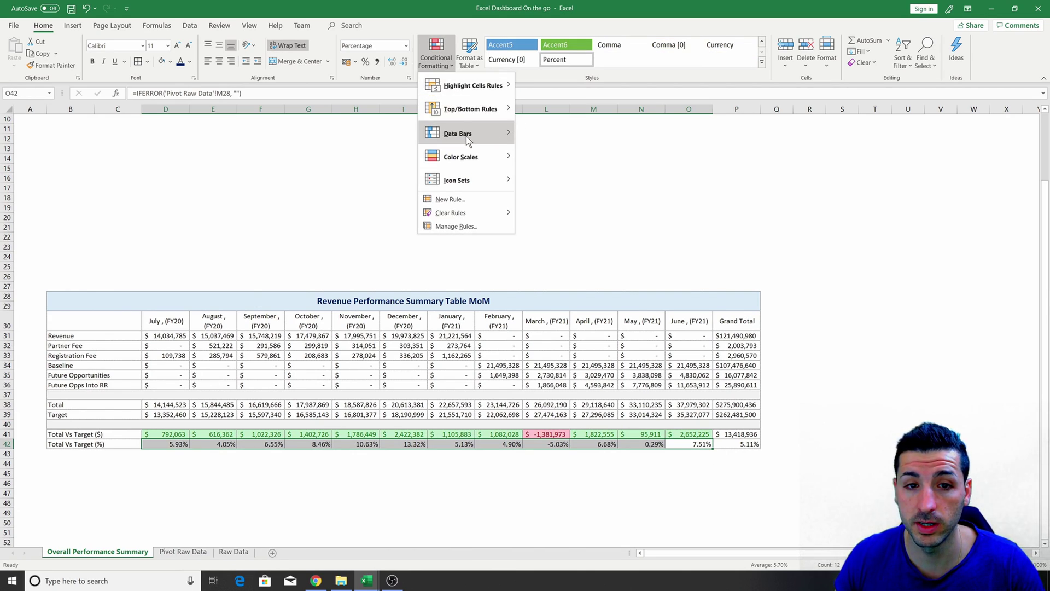
{"action": "mouse_move", "coordinate": [466, 137]}
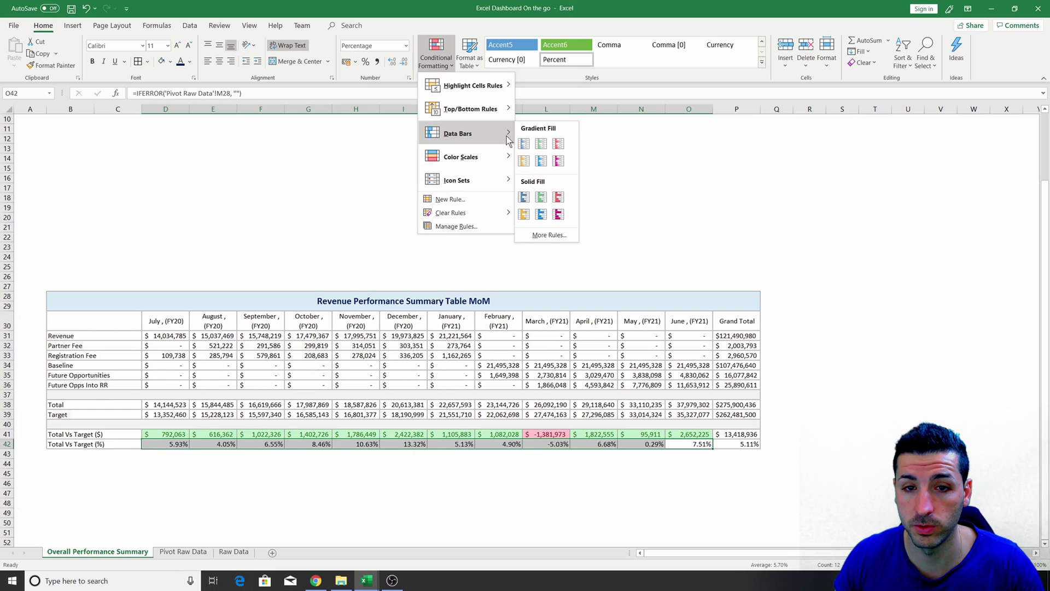
{"action": "left_click", "coordinate": [543, 145]}
{"action": "left_click", "coordinate": [843, 384]}
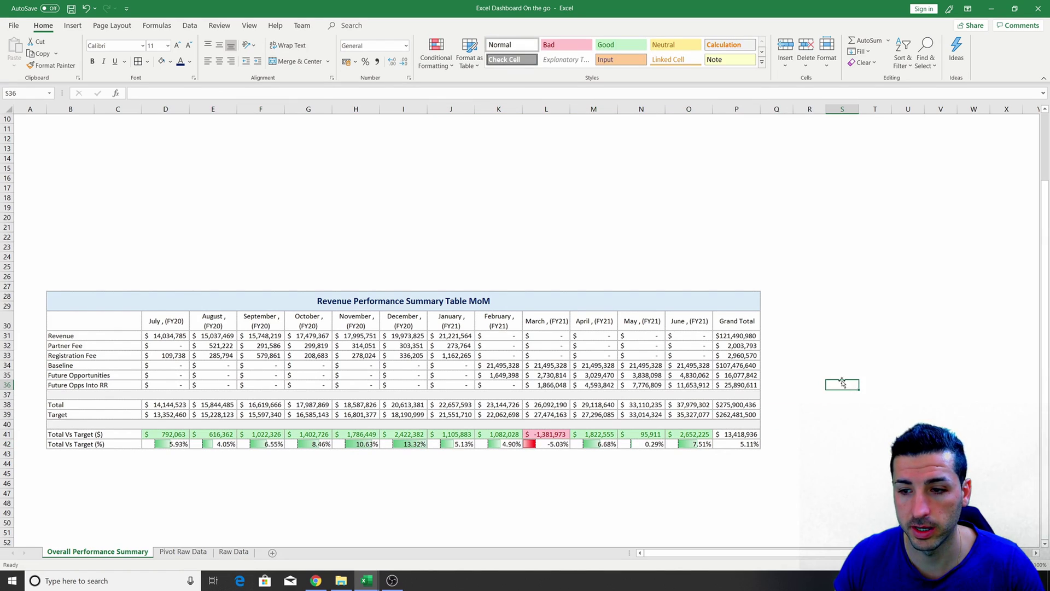
{"action": "scroll", "coordinate": [440, 395], "scroll_direction": "up", "scroll_amount": 2}
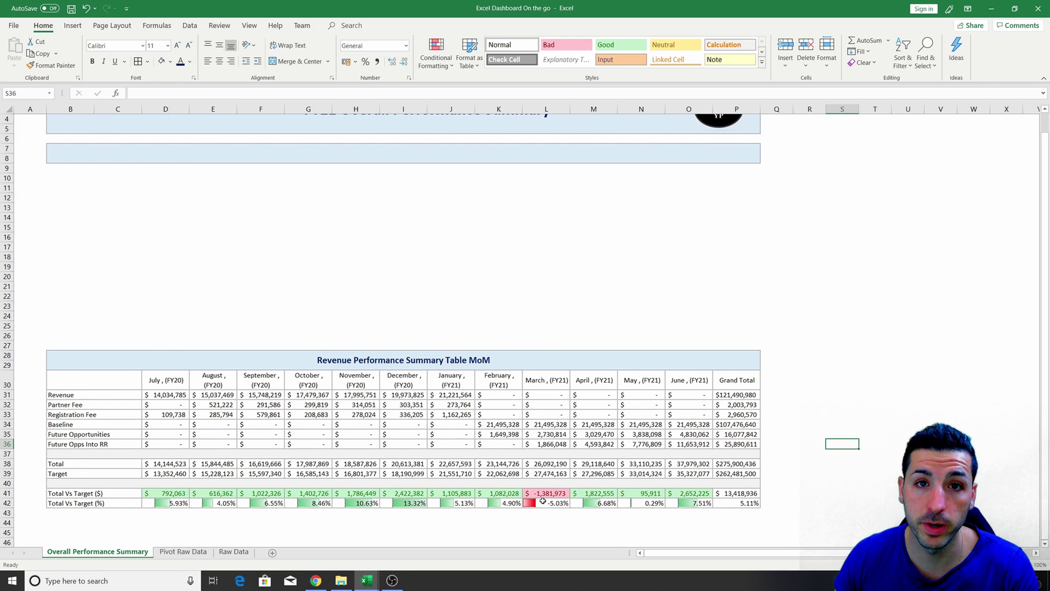
{"action": "scroll", "coordinate": [560, 453], "scroll_direction": "up", "scroll_amount": 1}
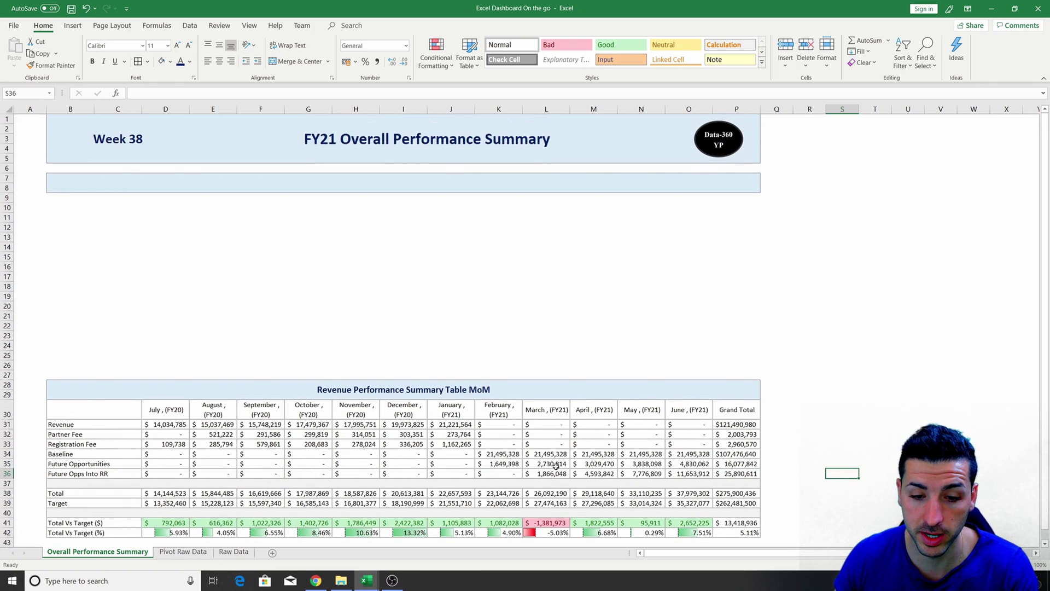
{"action": "scroll", "coordinate": [556, 465], "scroll_direction": "down", "scroll_amount": 1}
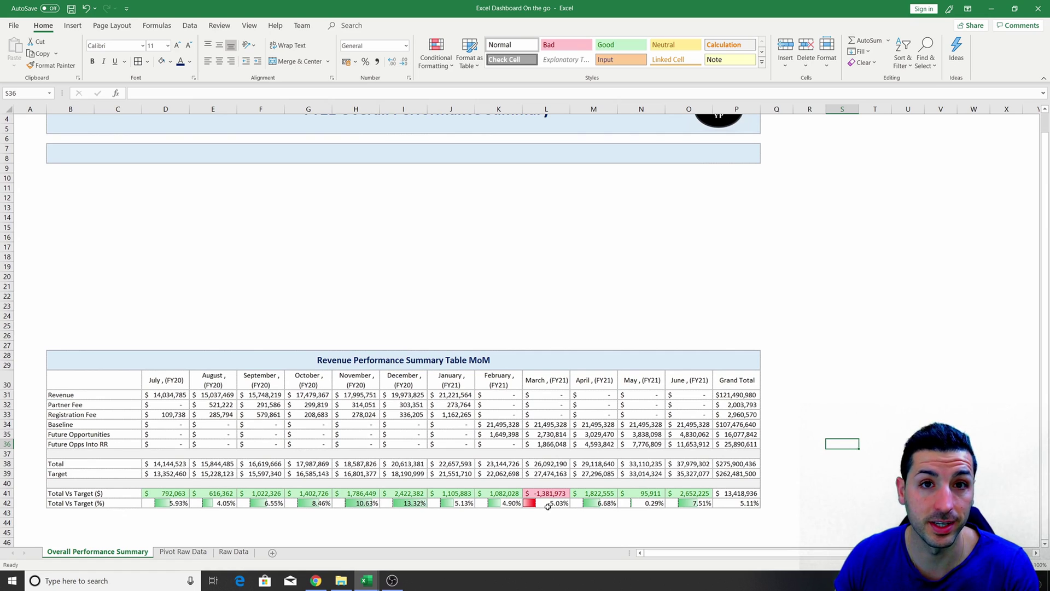